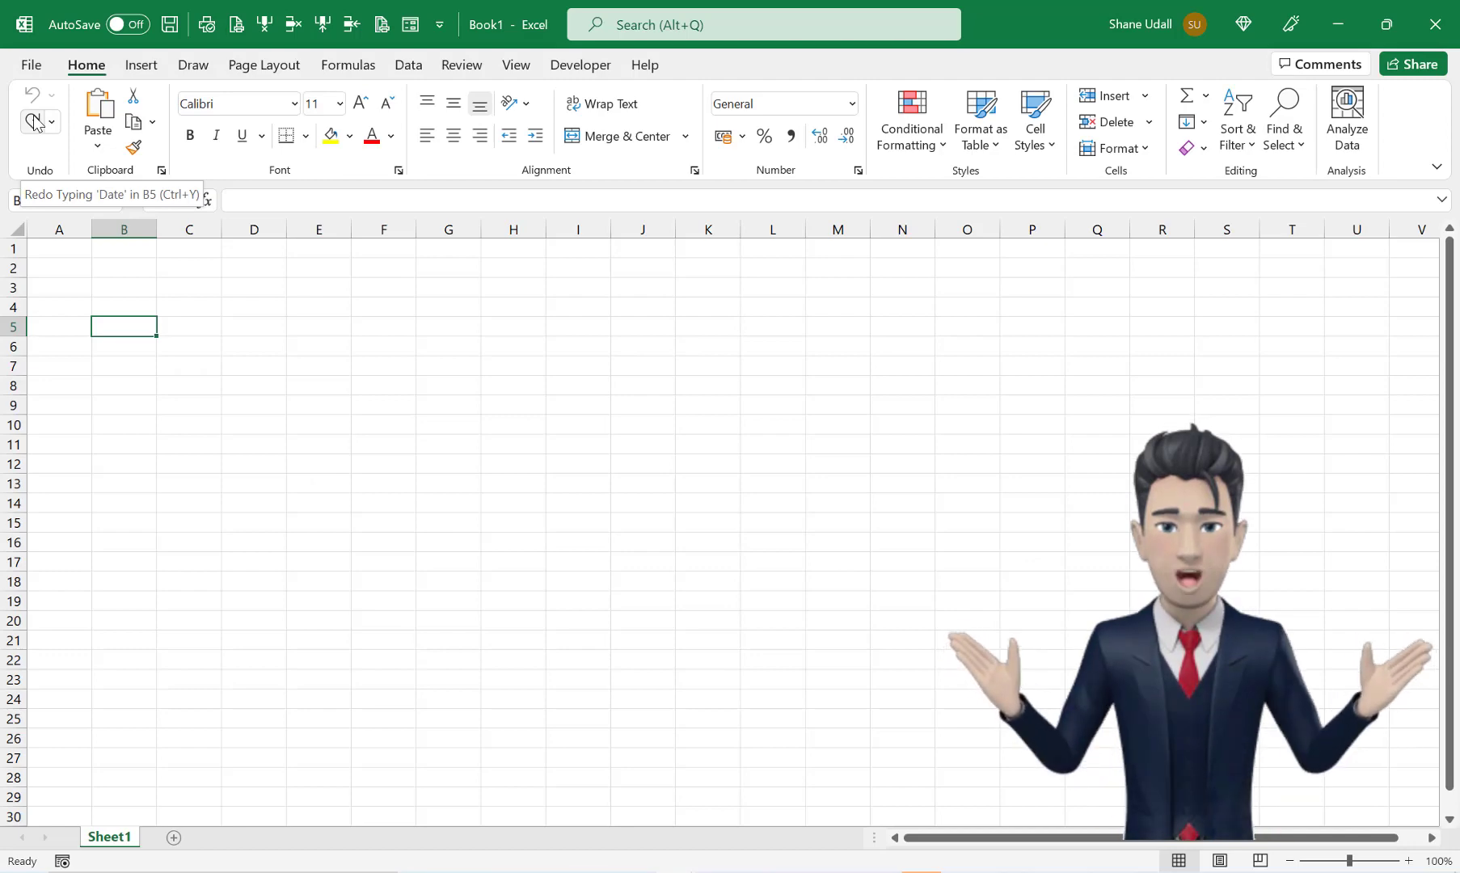
Step: Restore the row 5 headings Date through Contribution, the widened Date column and 01/01/2022 in B6
click(35, 123)
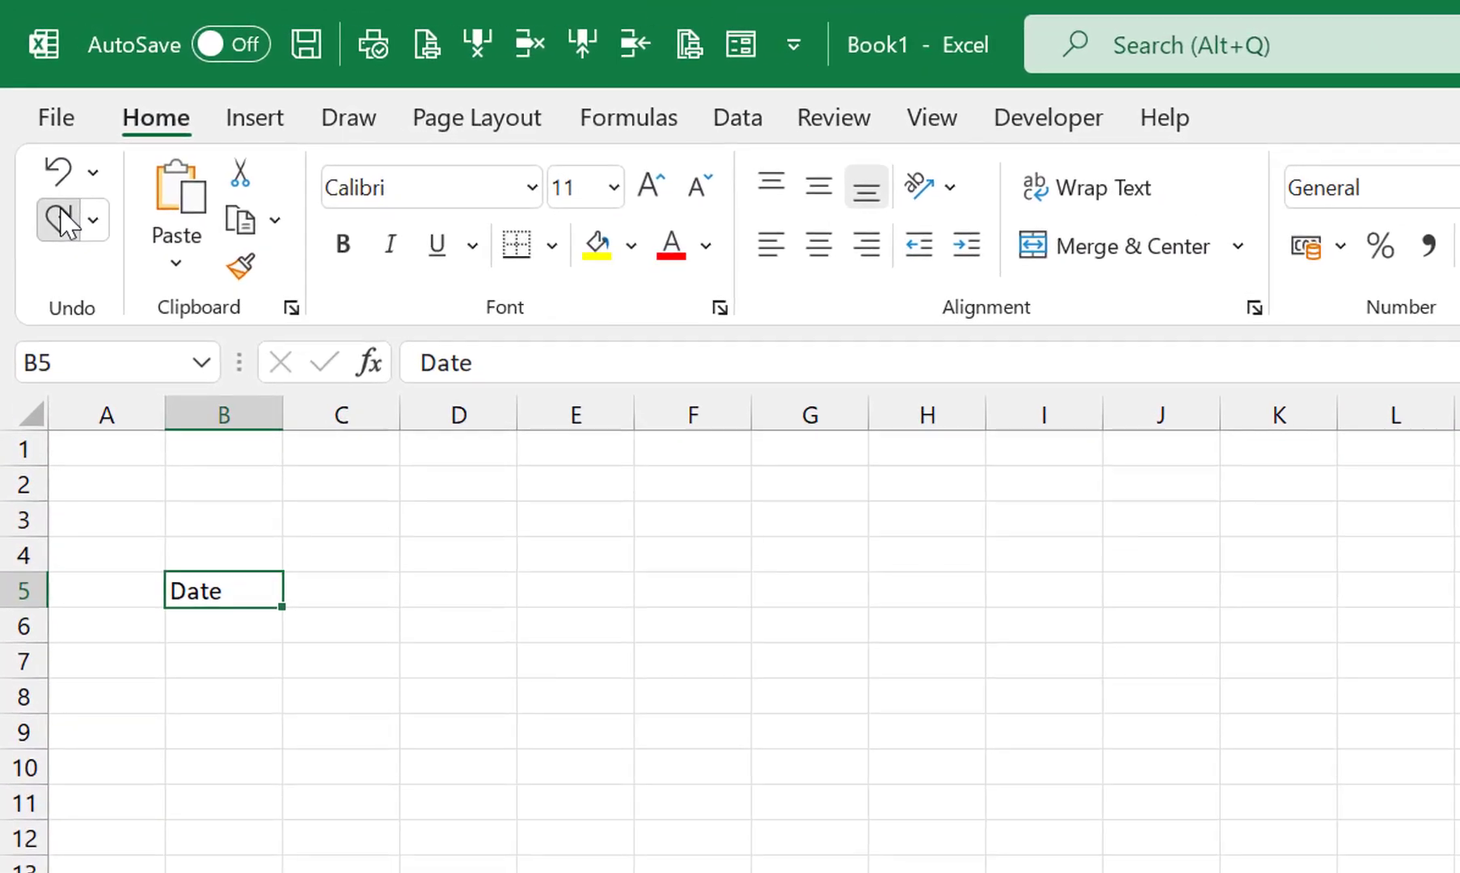
click(50, 177)
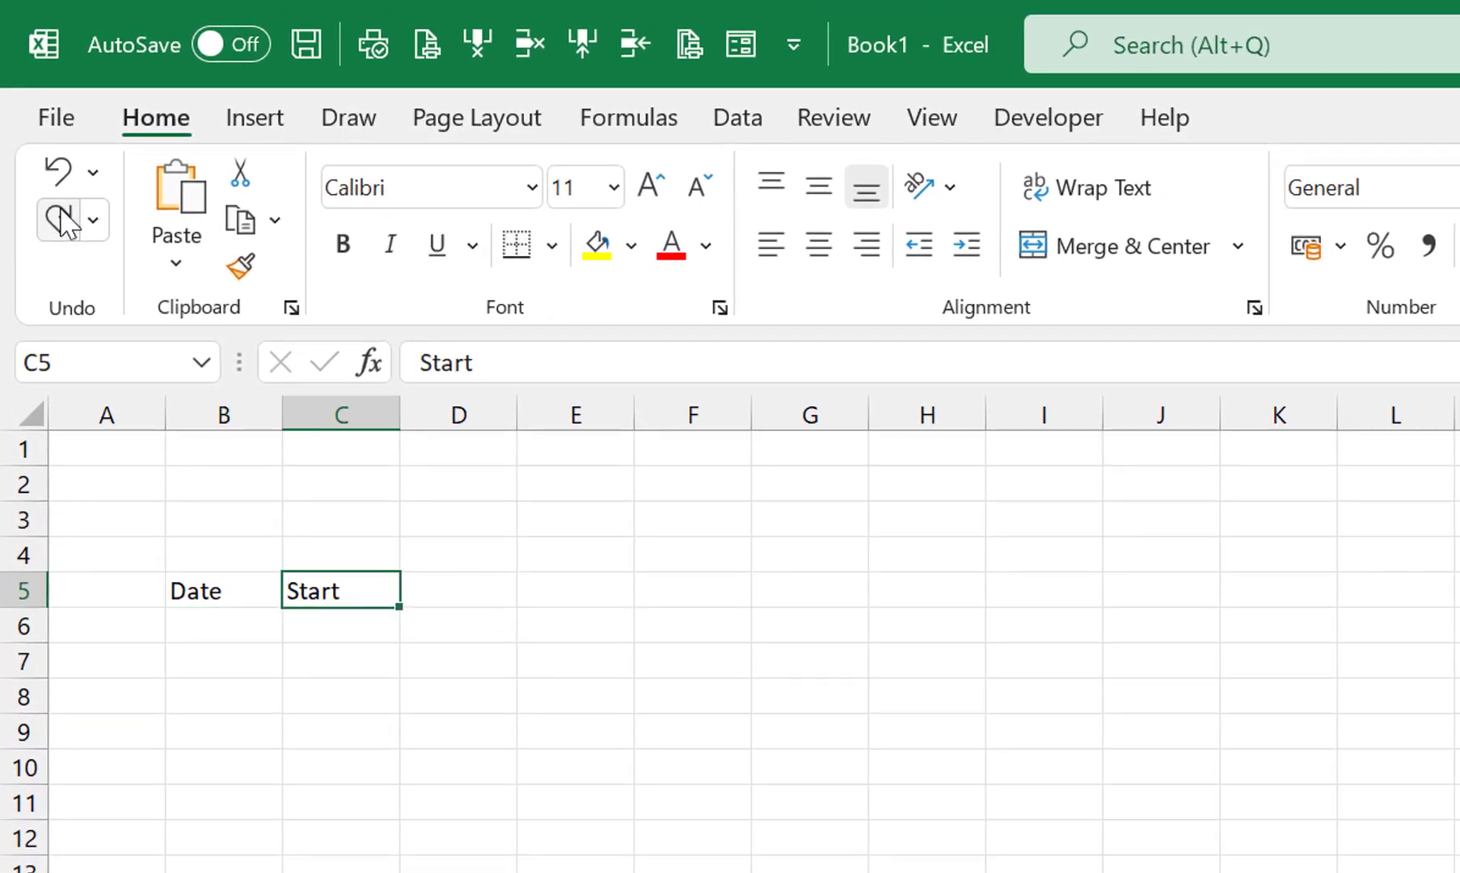
click(58, 218)
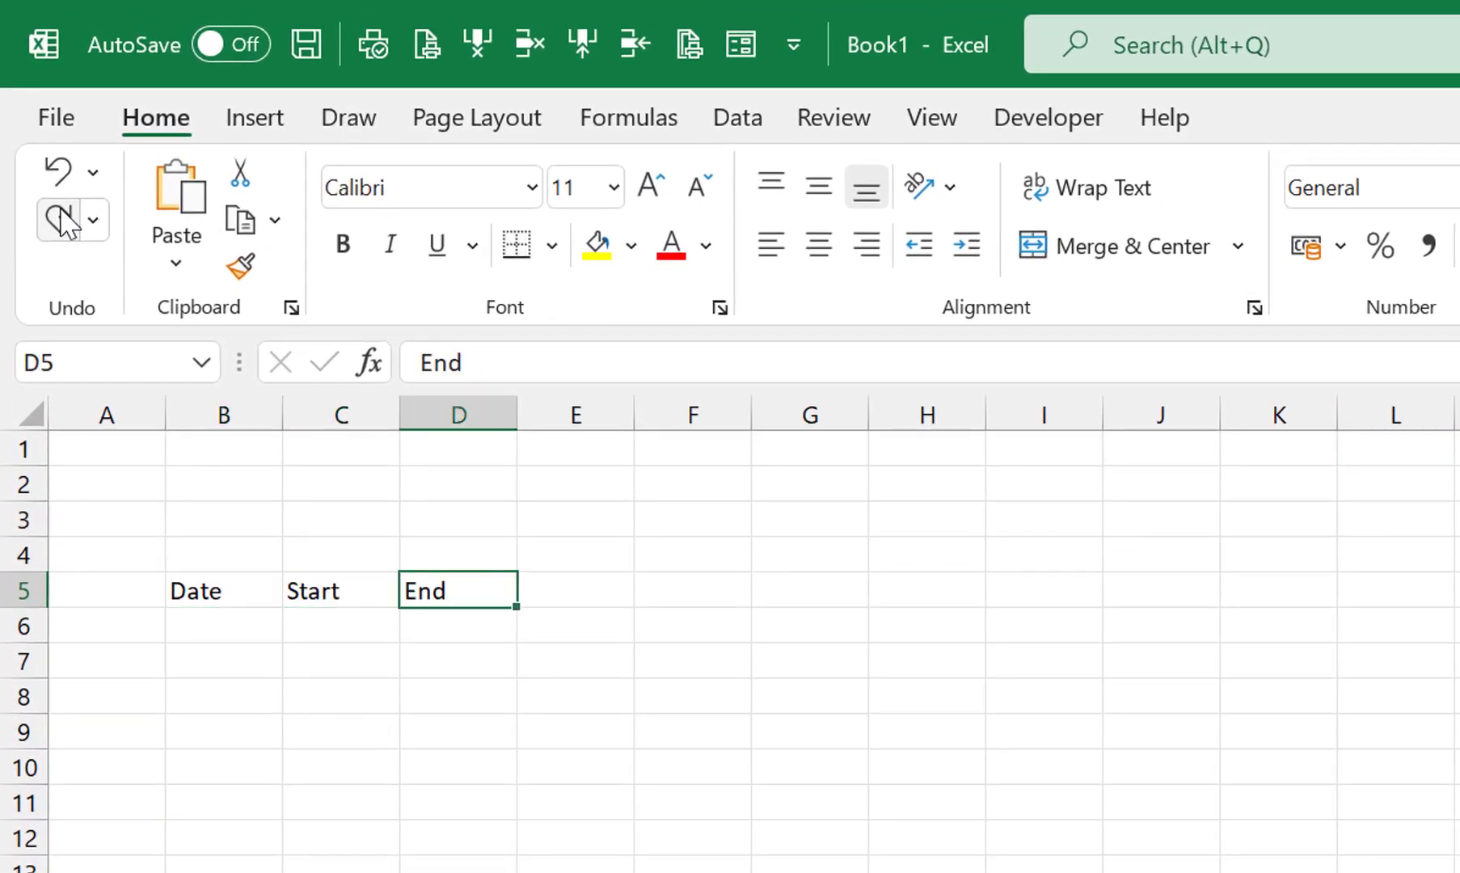
click(58, 218)
click(58, 218)
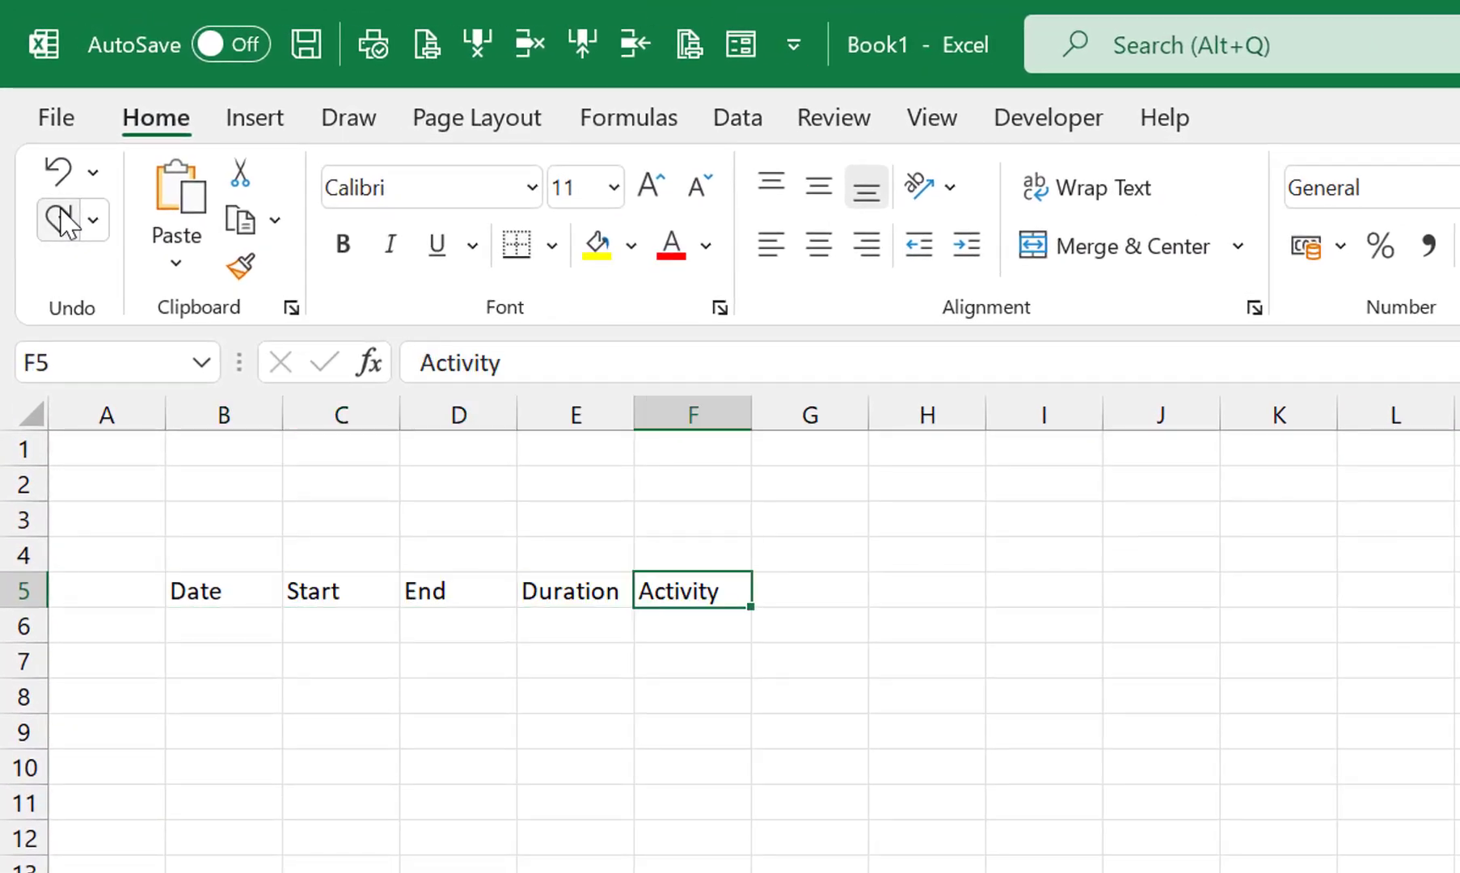
click(59, 219)
click(59, 218)
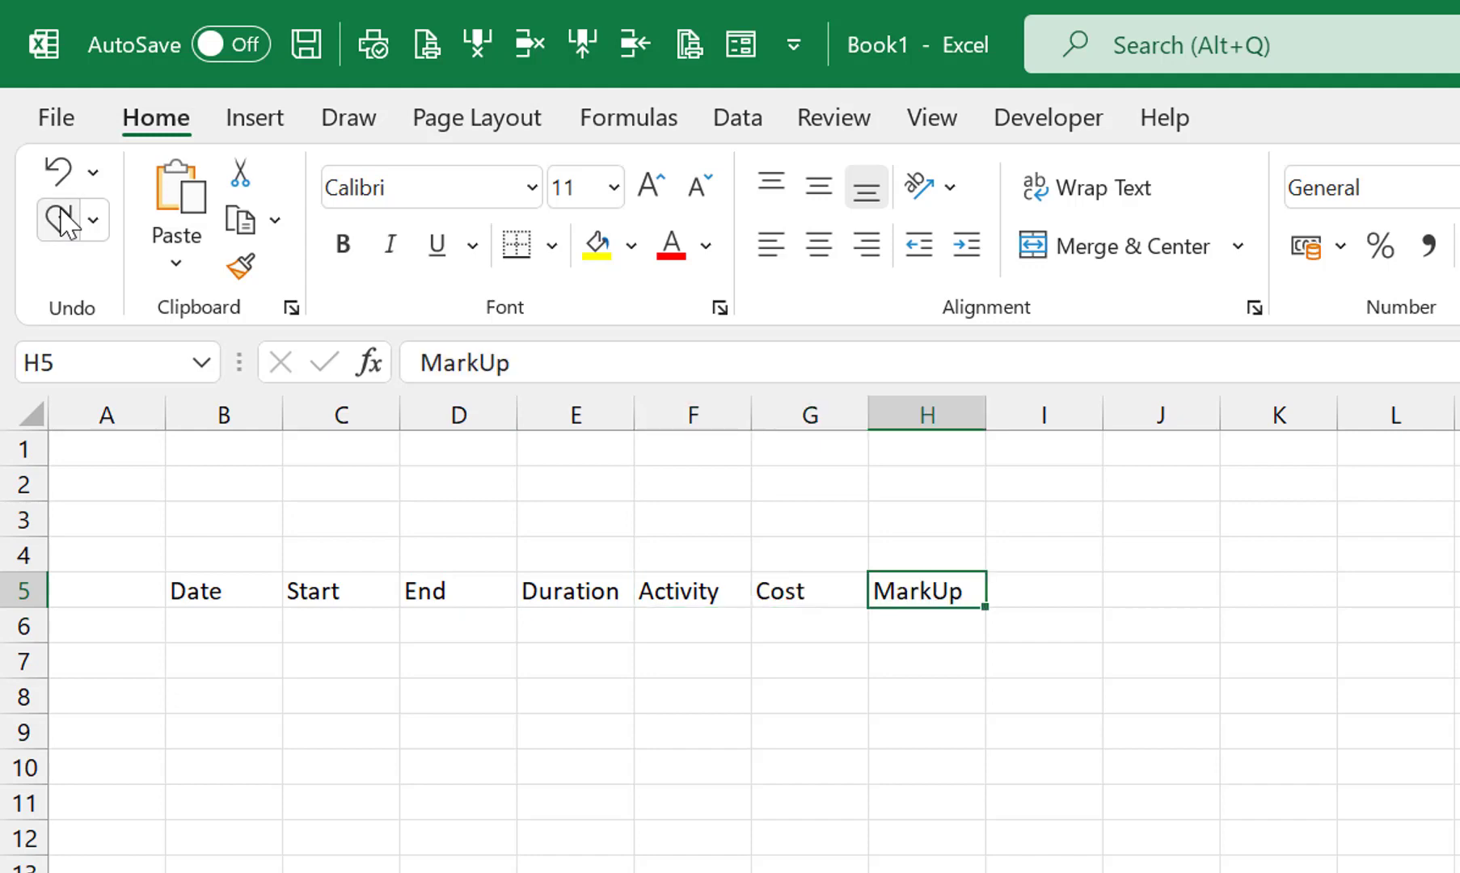
click(58, 219)
click(58, 218)
click(58, 218)
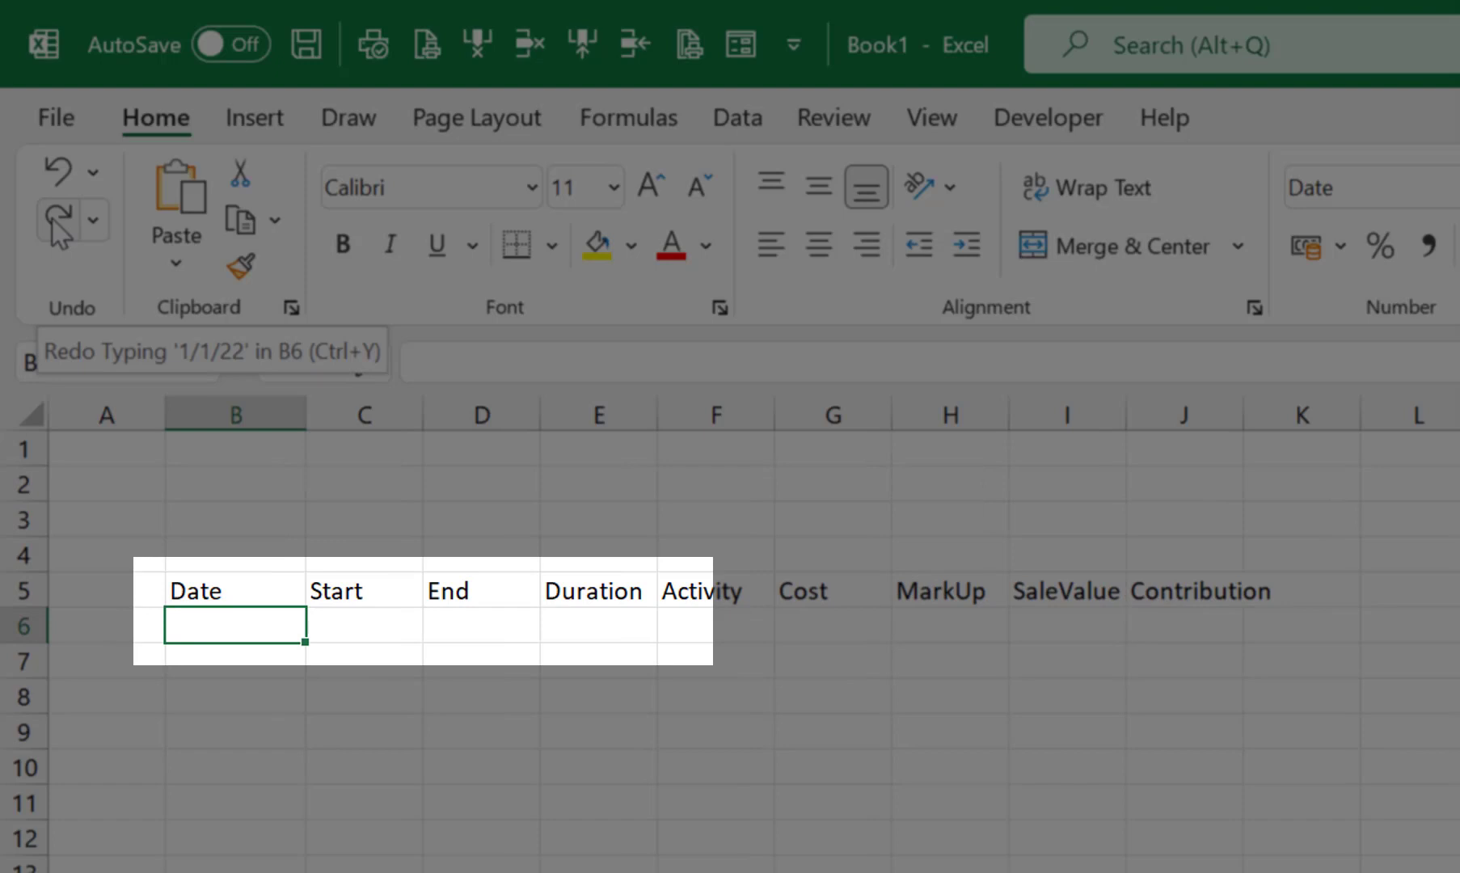
click(53, 220)
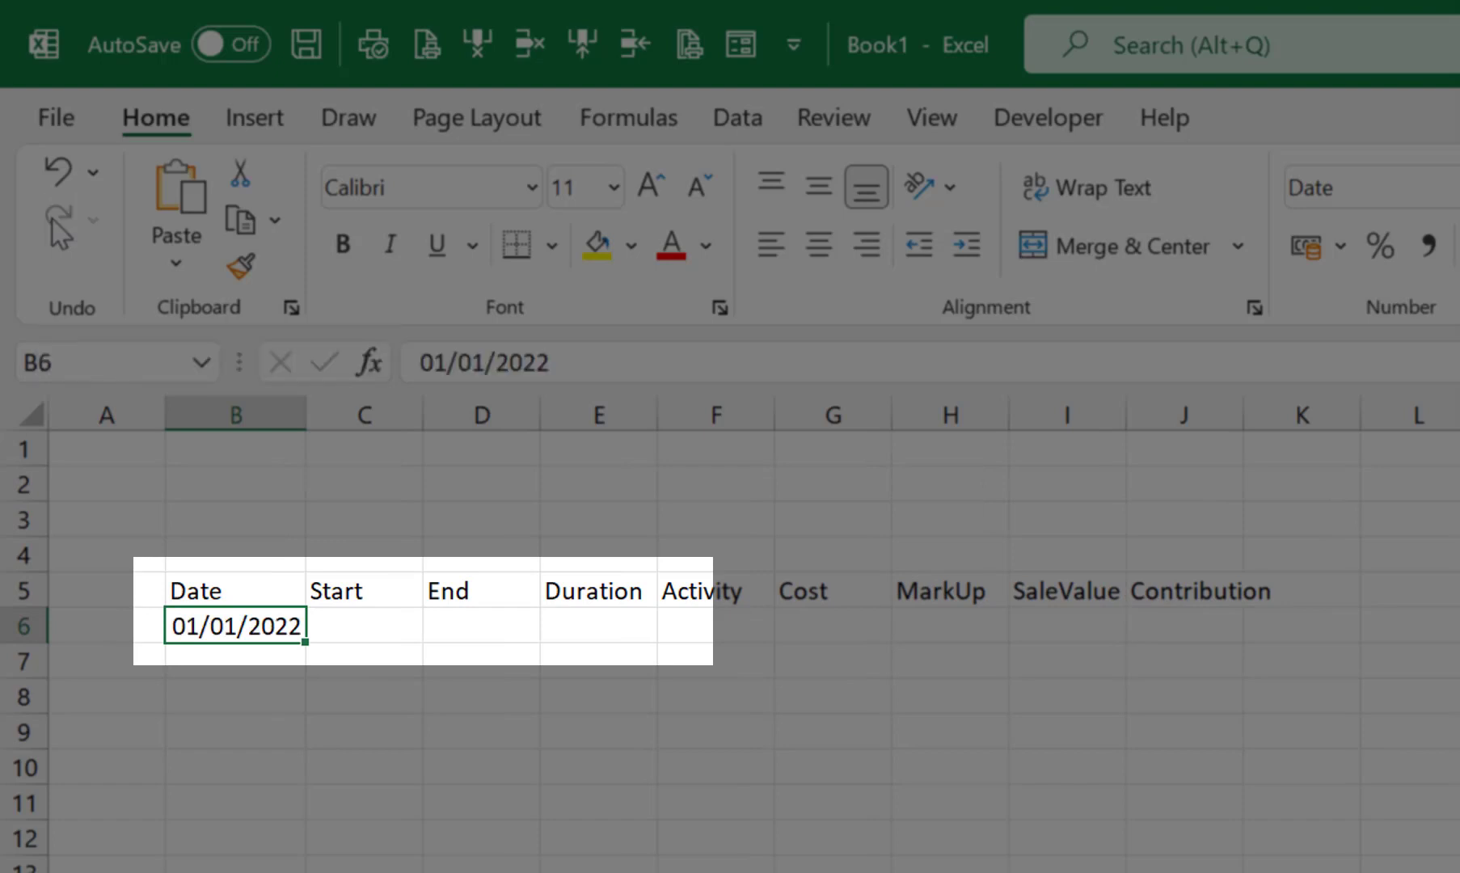
Step: Enter start time 10:15 in C6 and end time 11:25 in D6
key(Tab)
text(10)
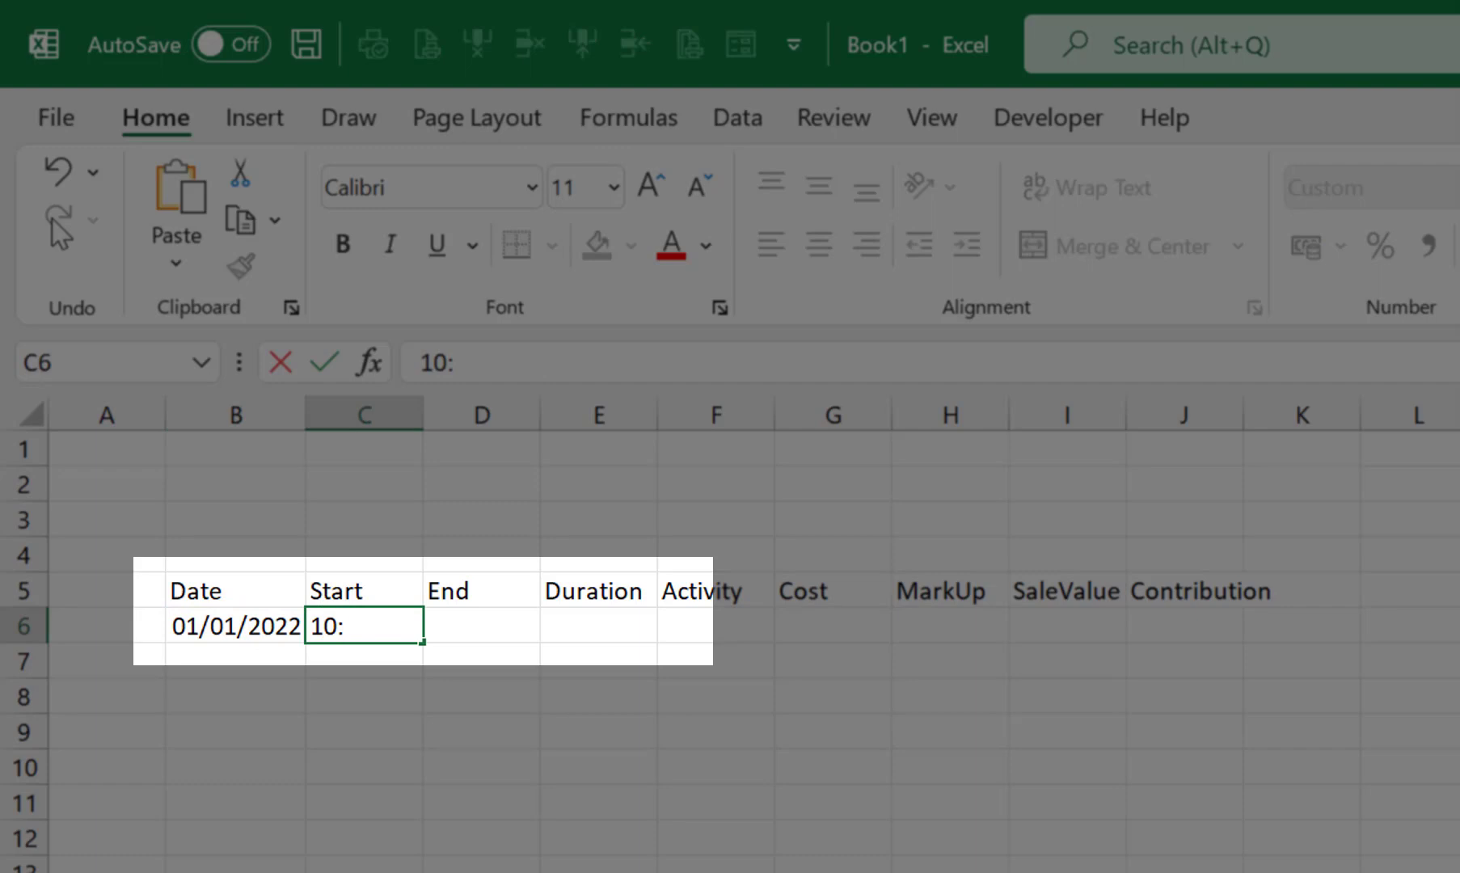
key(Tab)
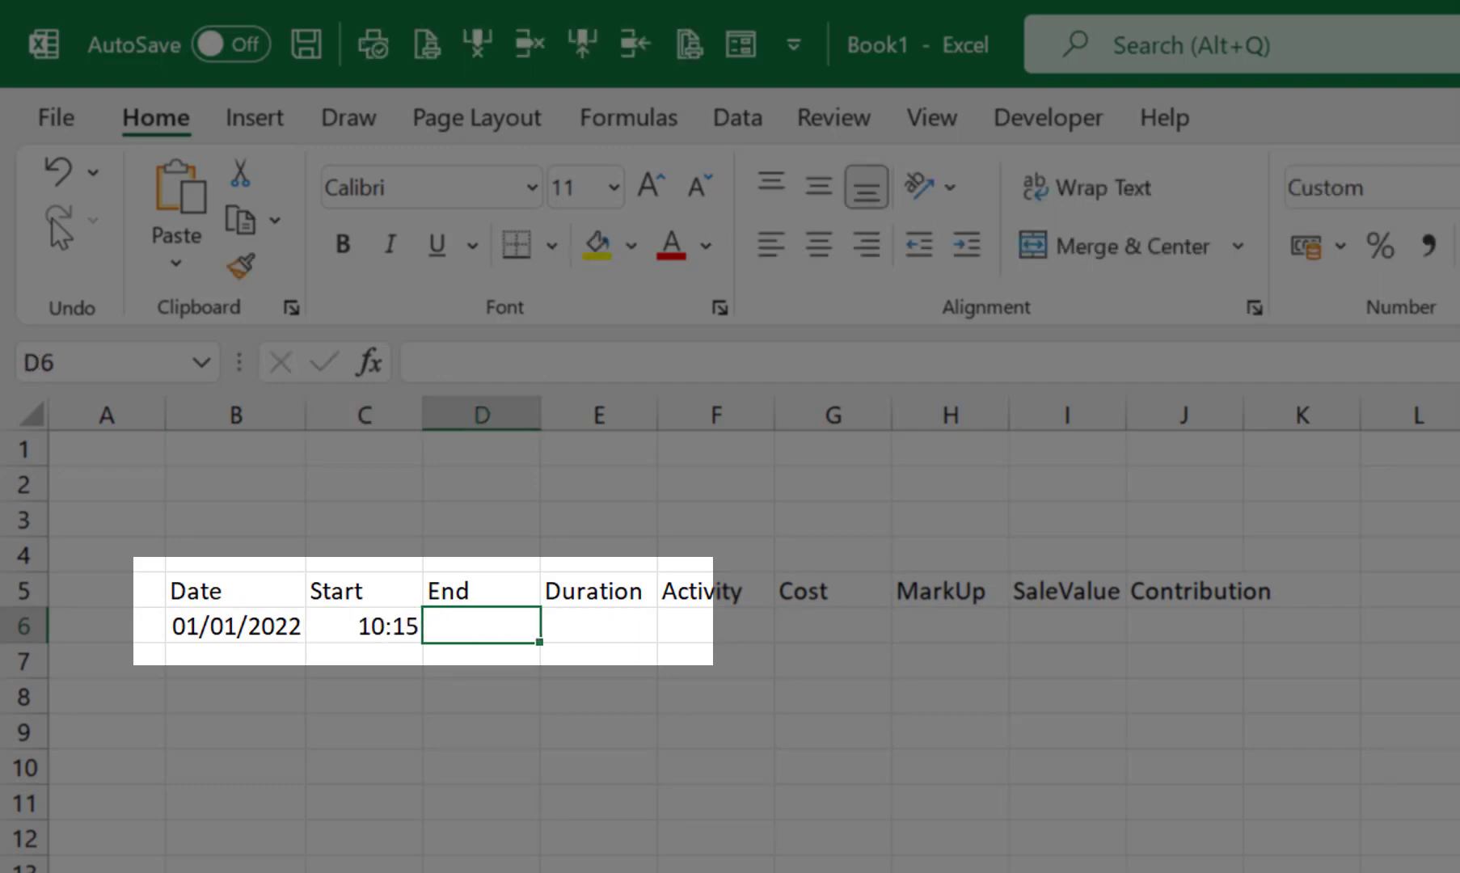
text(11:25)
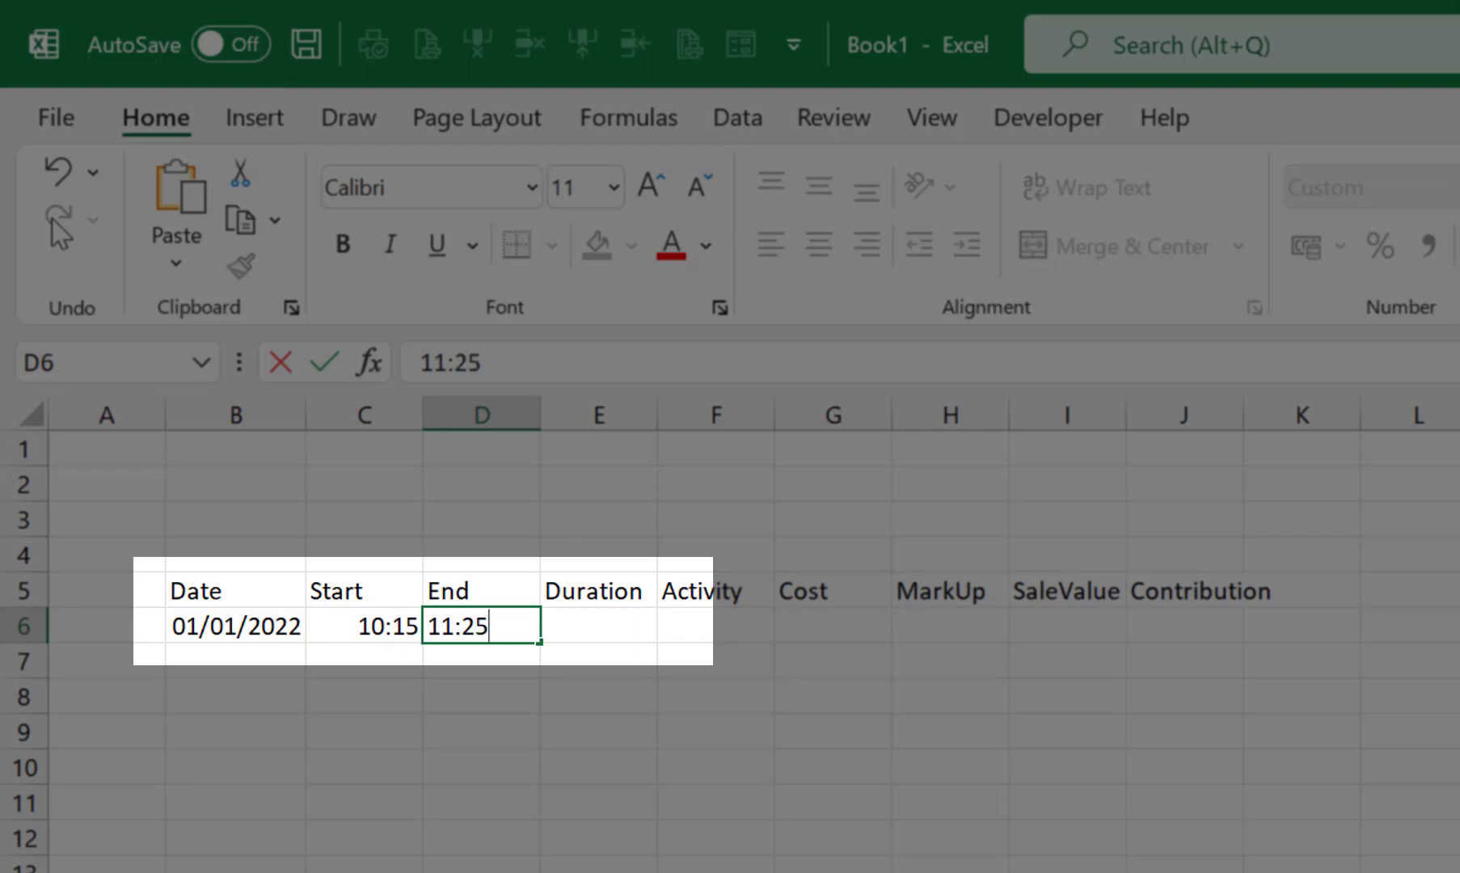
key(Tab)
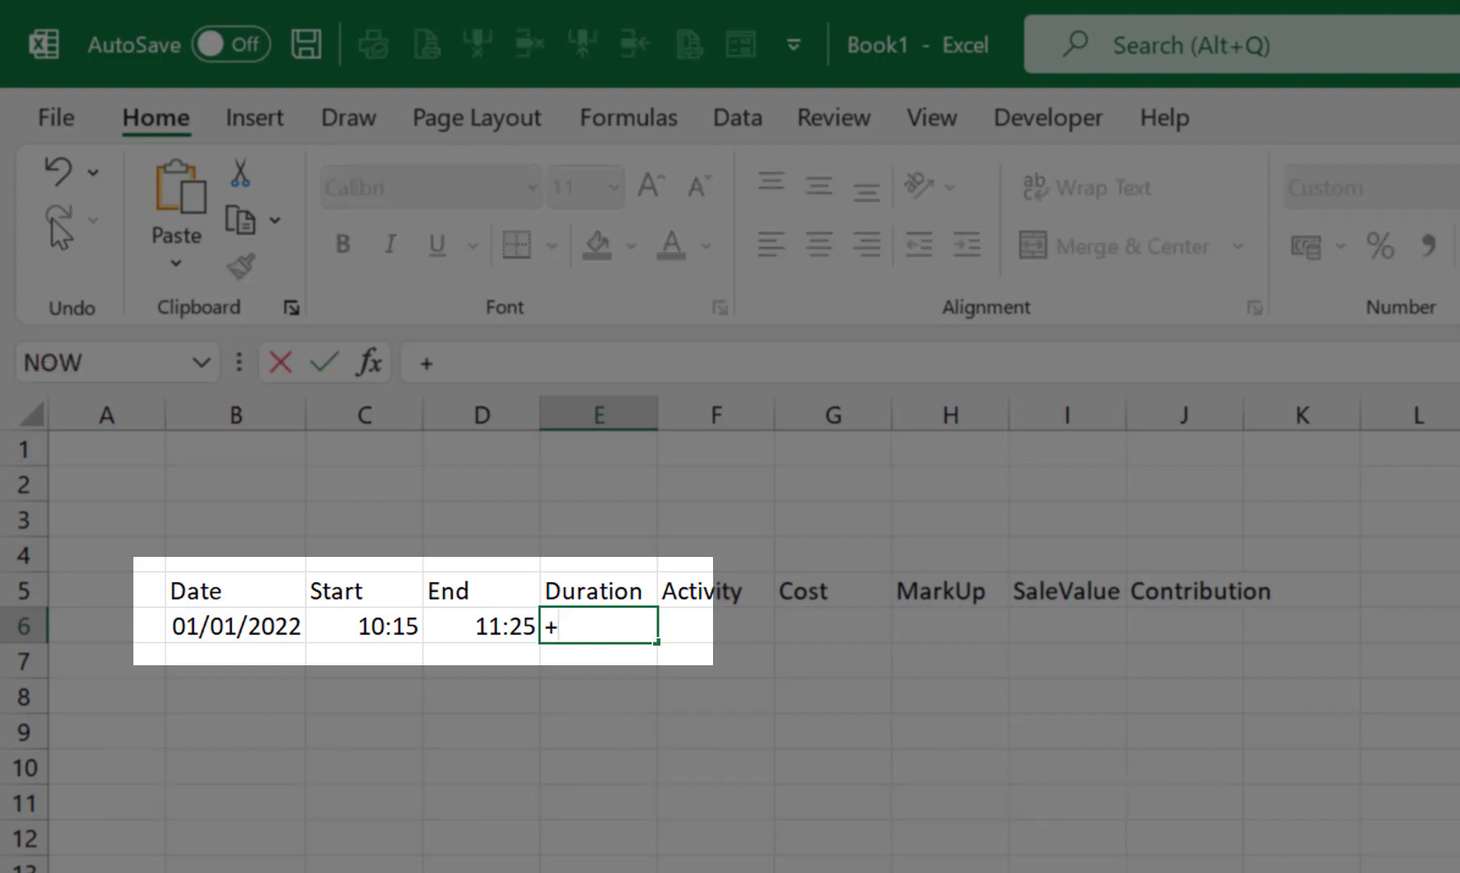
Step: Enter the Duration formula =+D6-C6 in E6
click(481, 626)
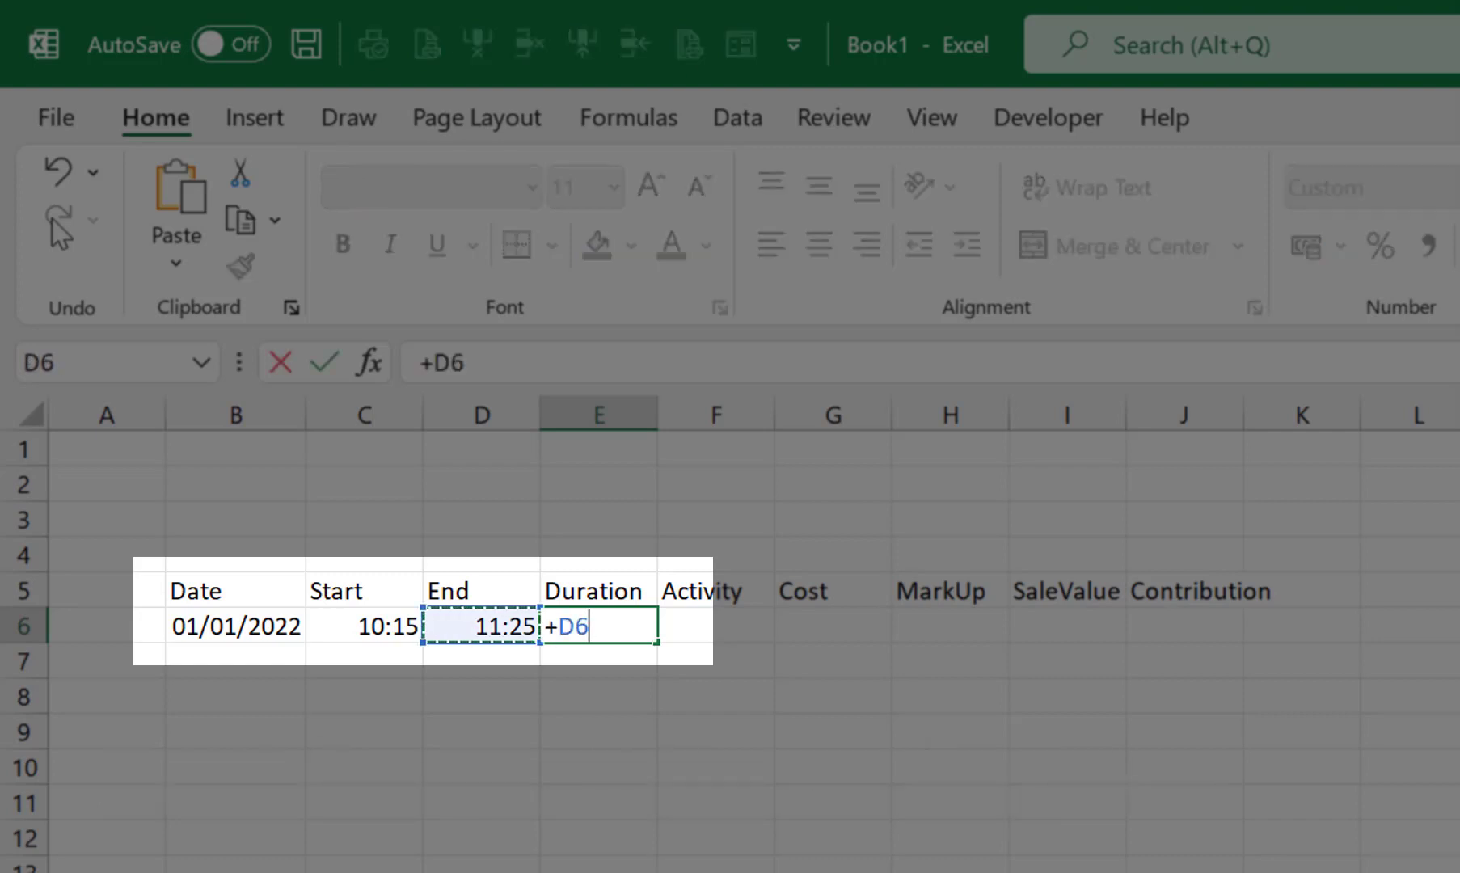
text(-)
key(Left)
key(Left)
key(Return)
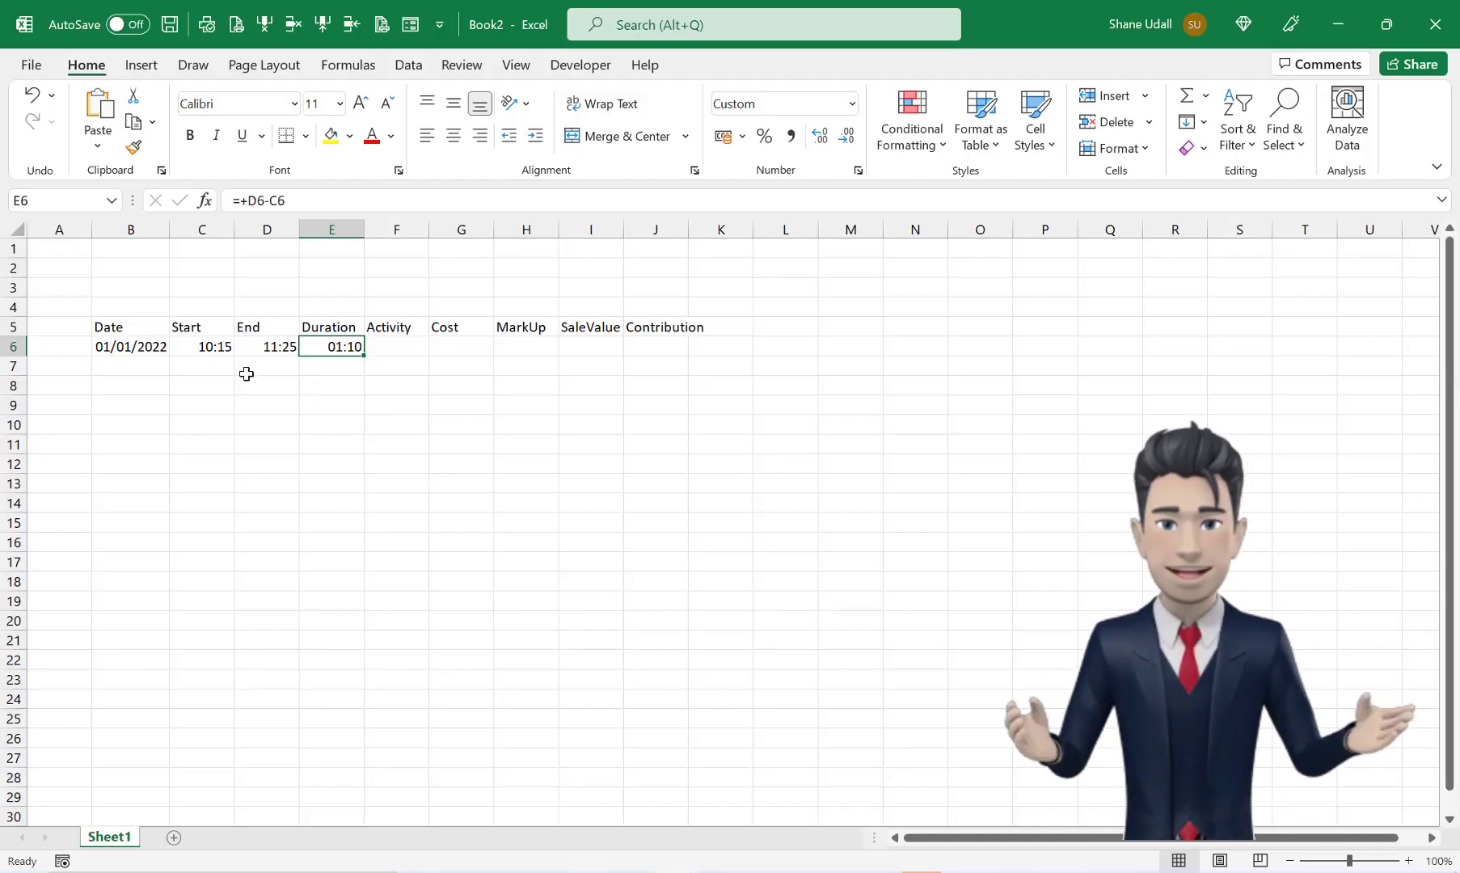
Step: Format the Start, End and Duration cells C6:E6 with the custom hh:mm format
drag(207, 346, 318, 346)
right_click(318, 346)
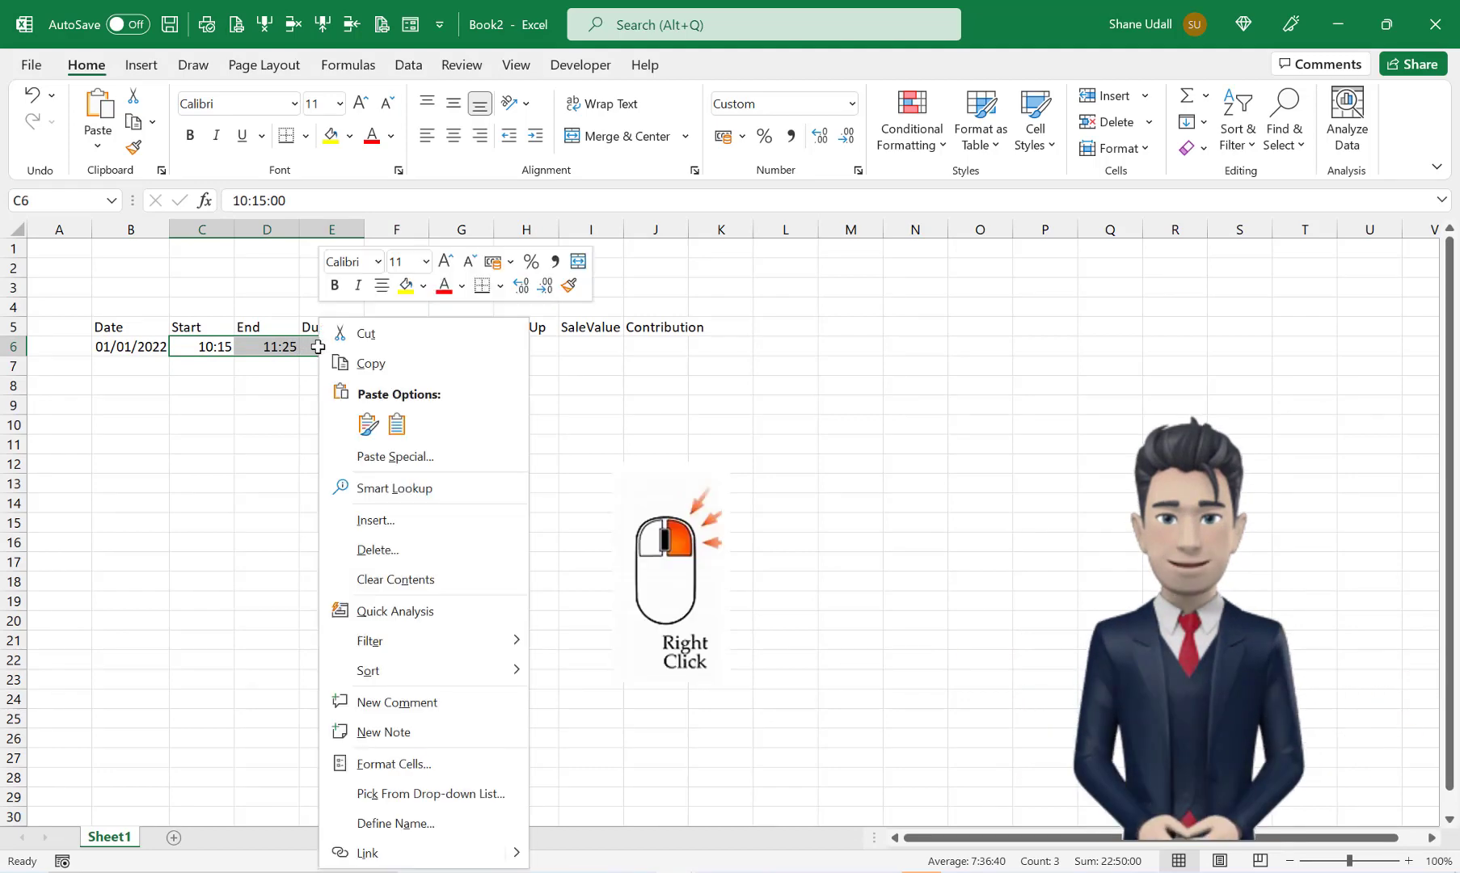
click(388, 763)
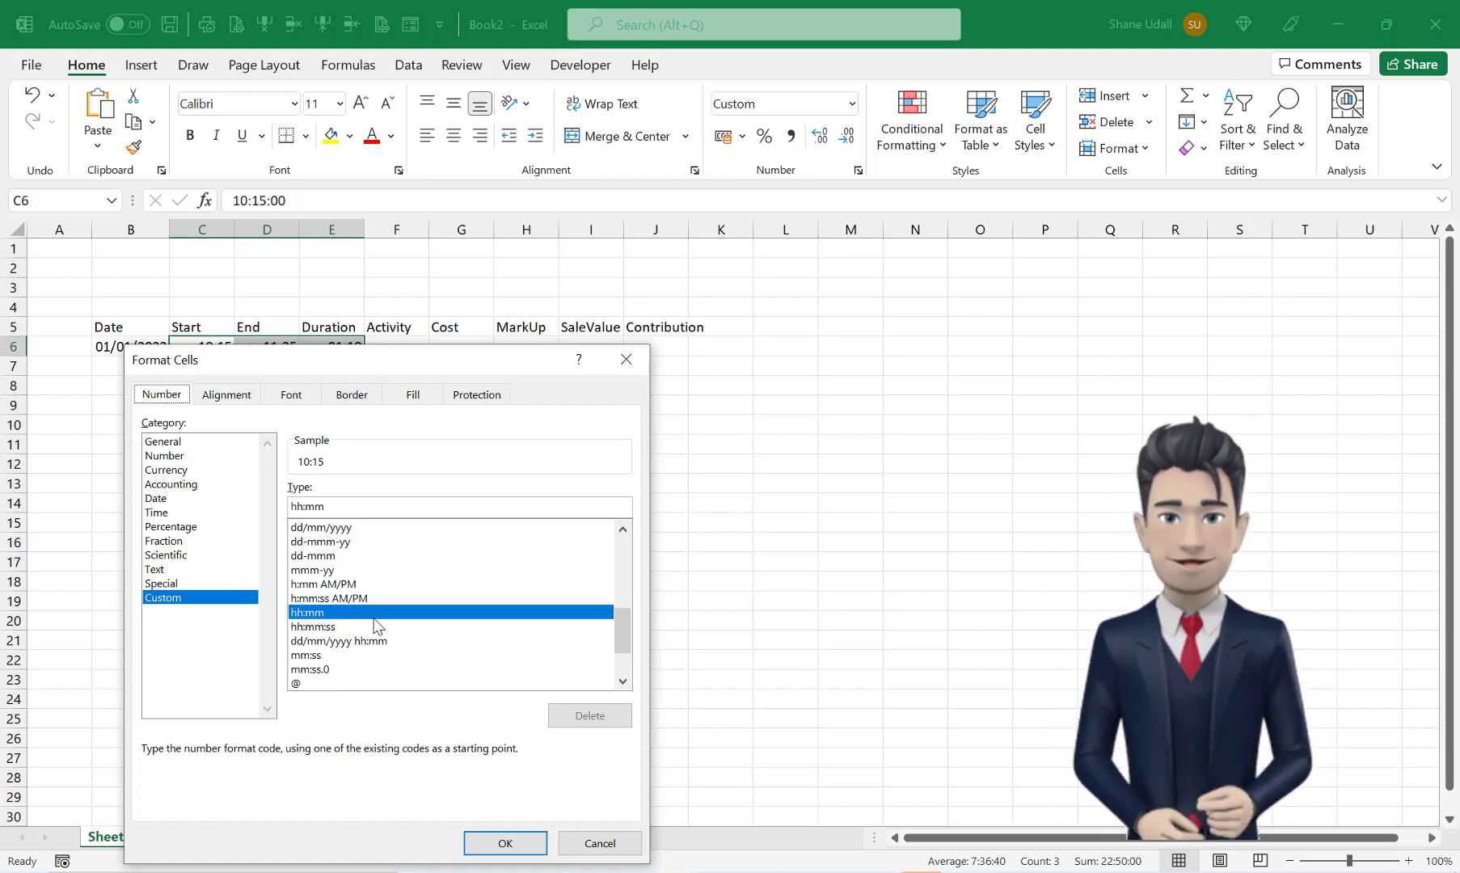
click(507, 843)
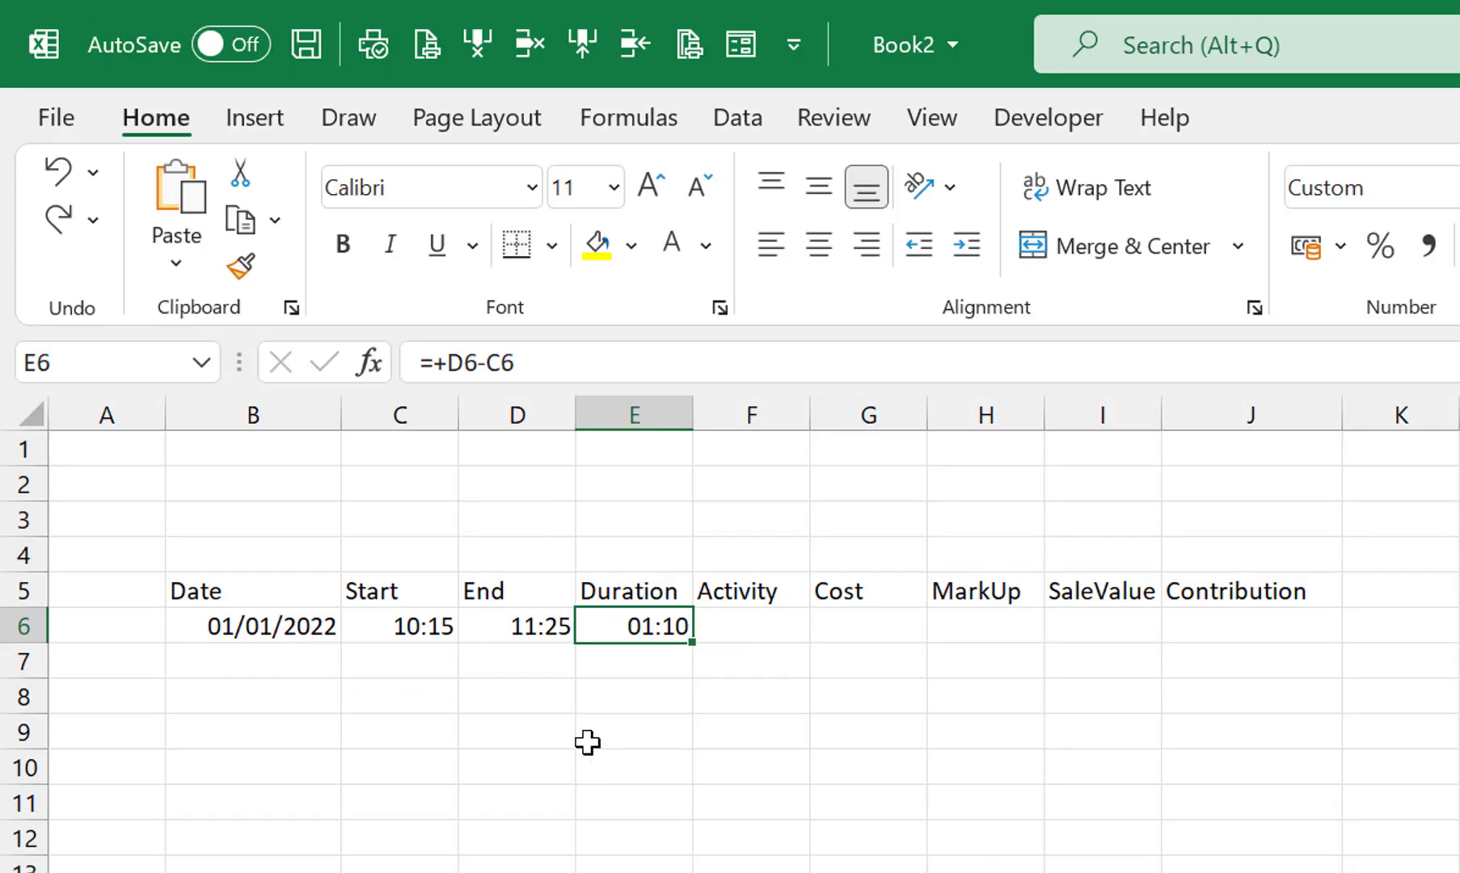
Step: Enter the employee's name in B3, label Rate with value 15, and =TODAY() in J3
click(224, 525)
text(Ian Clar)
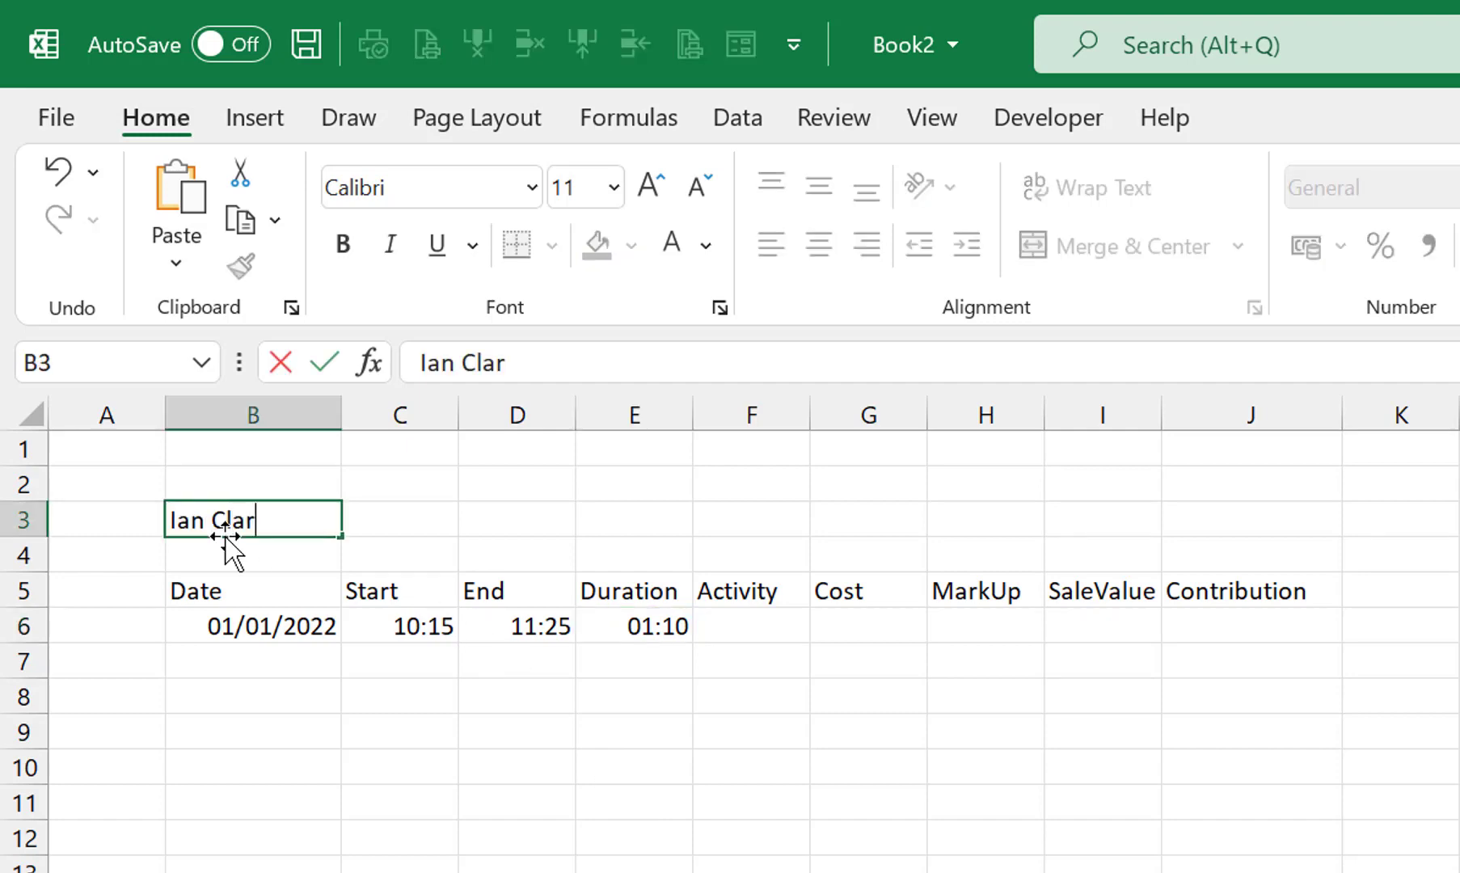
key(Tab)
key(Tab)
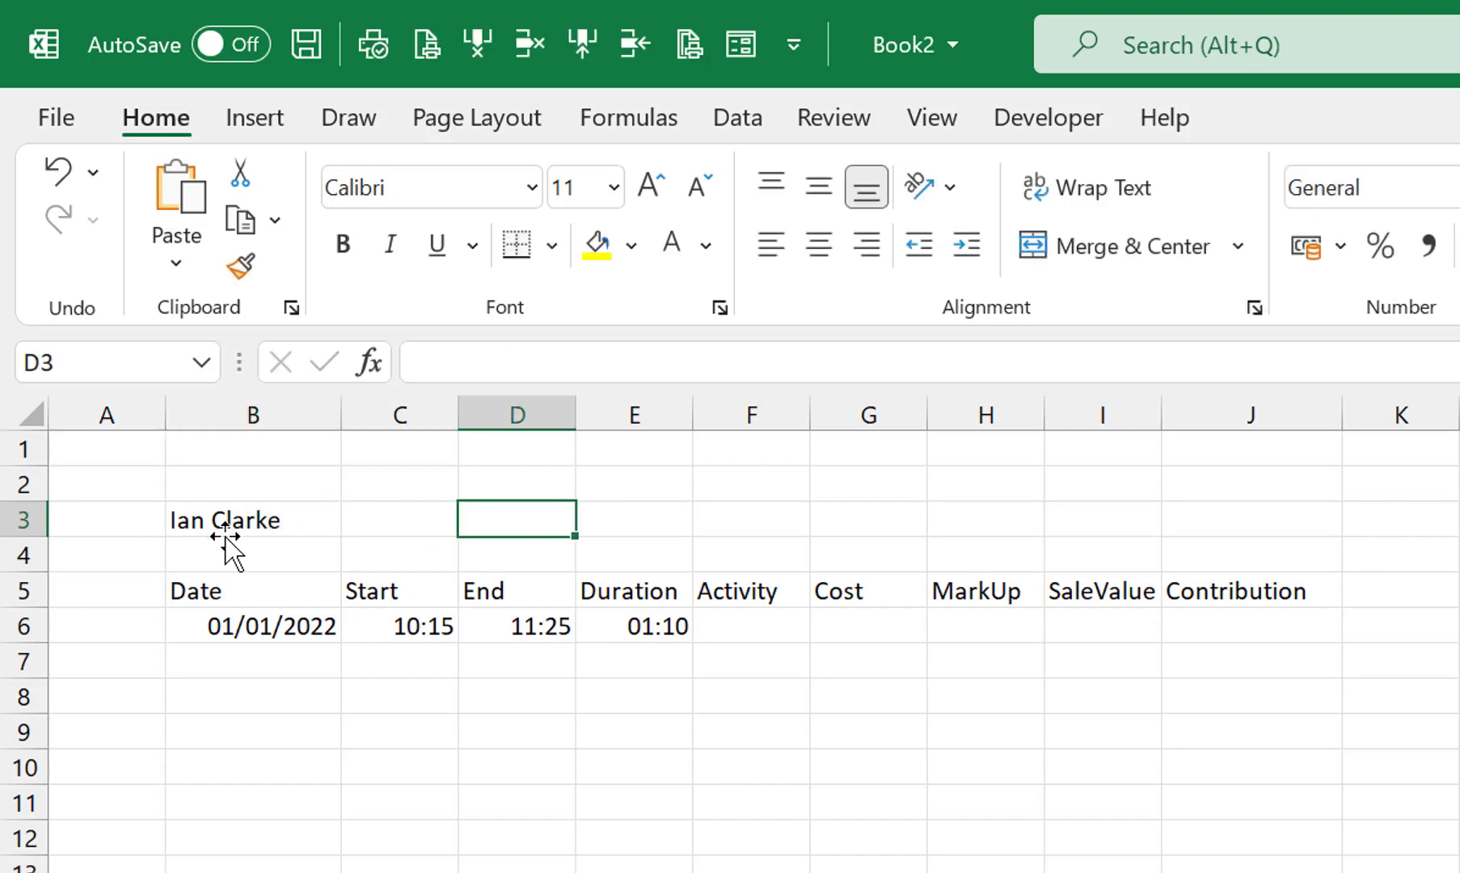
text(Rate)
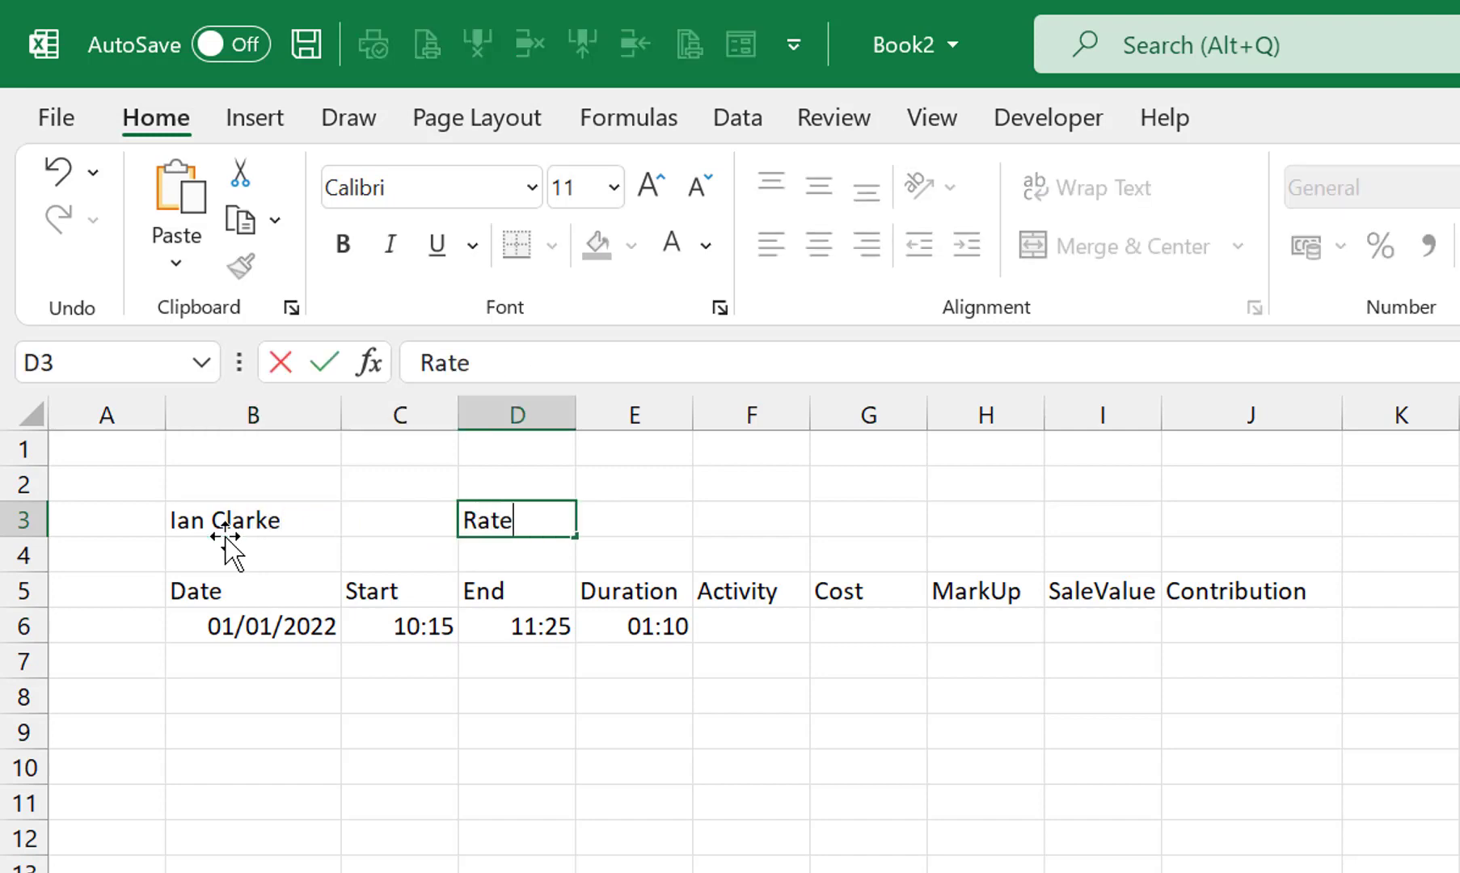
key(Tab)
text(15)
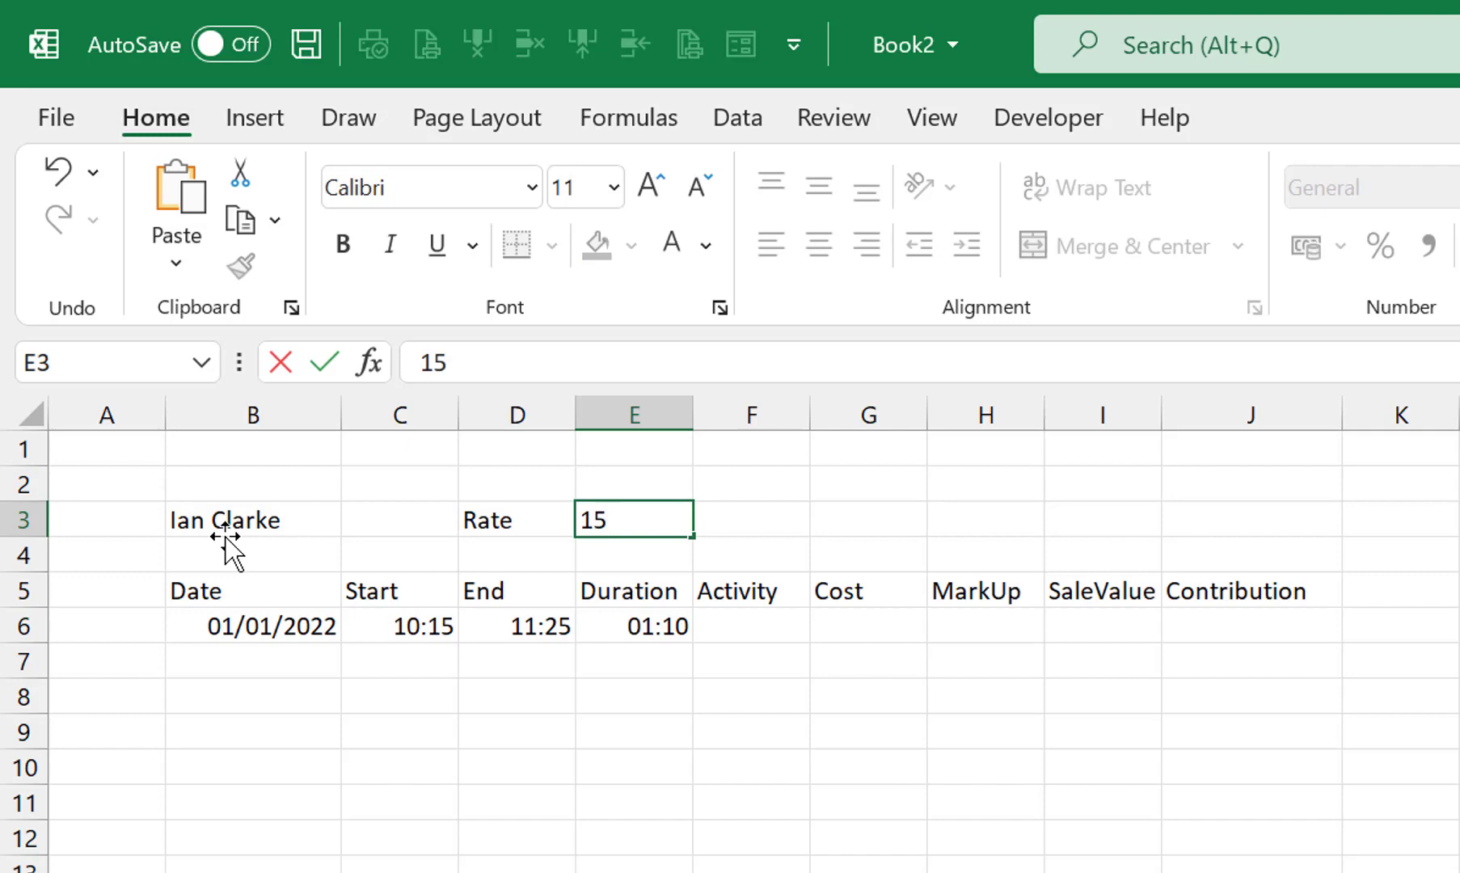
key(Tab)
key(Tab)
key(Tab)
key(Tab)
key(Tab)
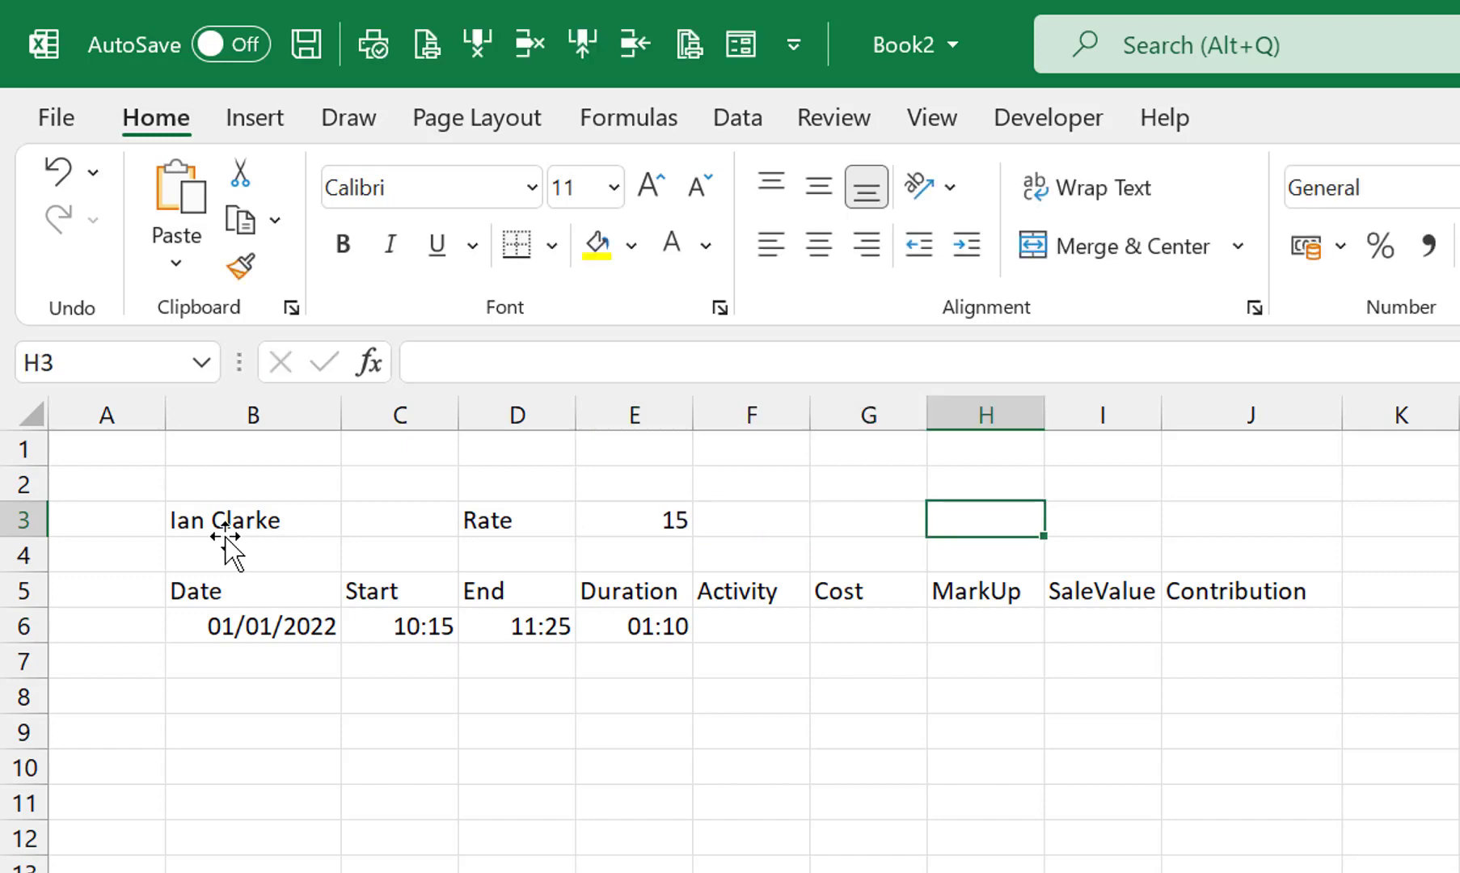
text(=TODA)
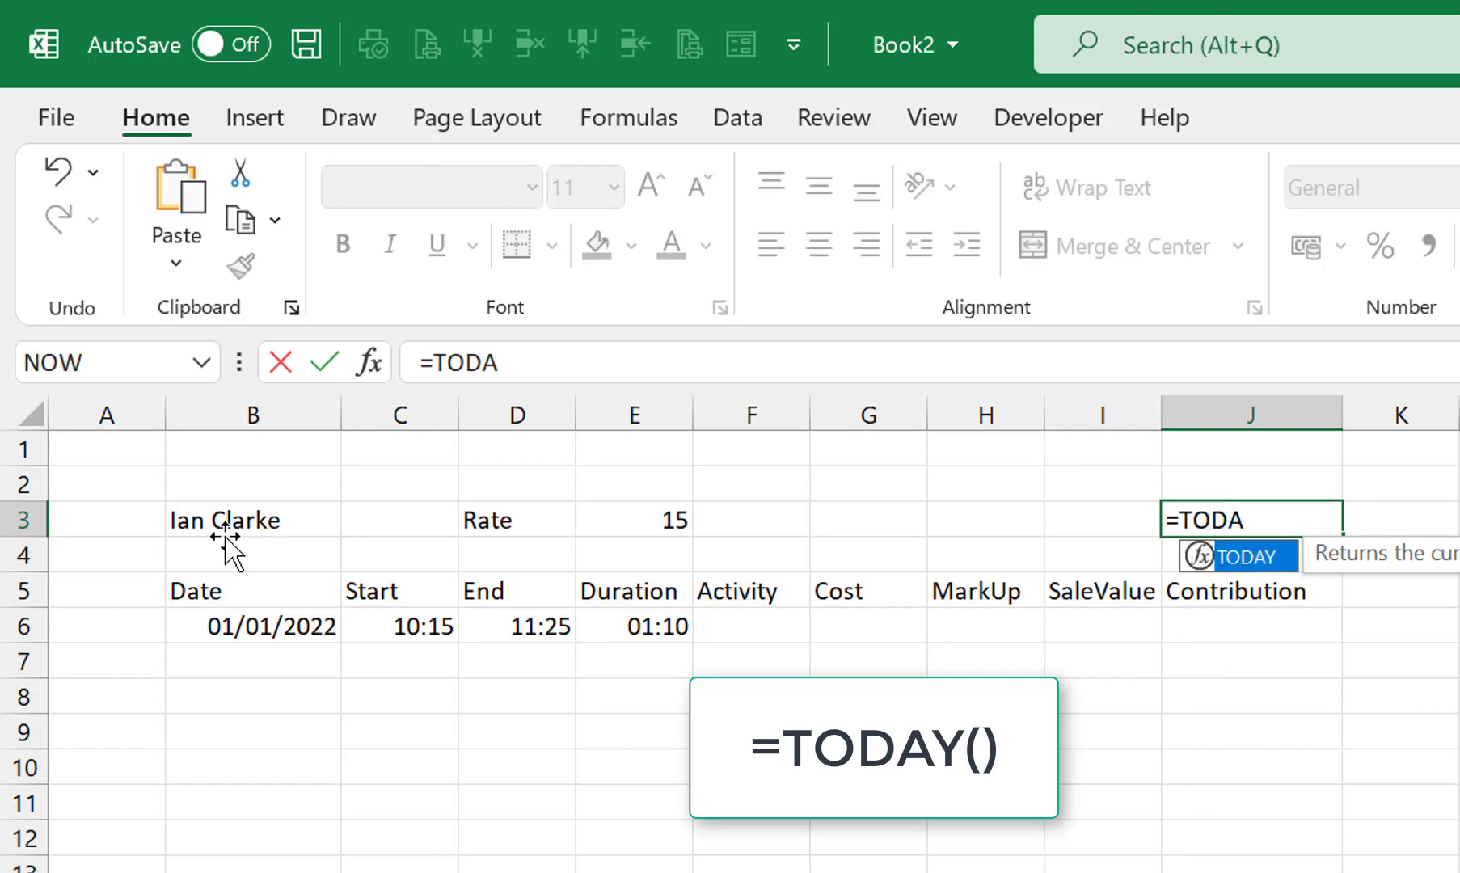
text(Y )
text())
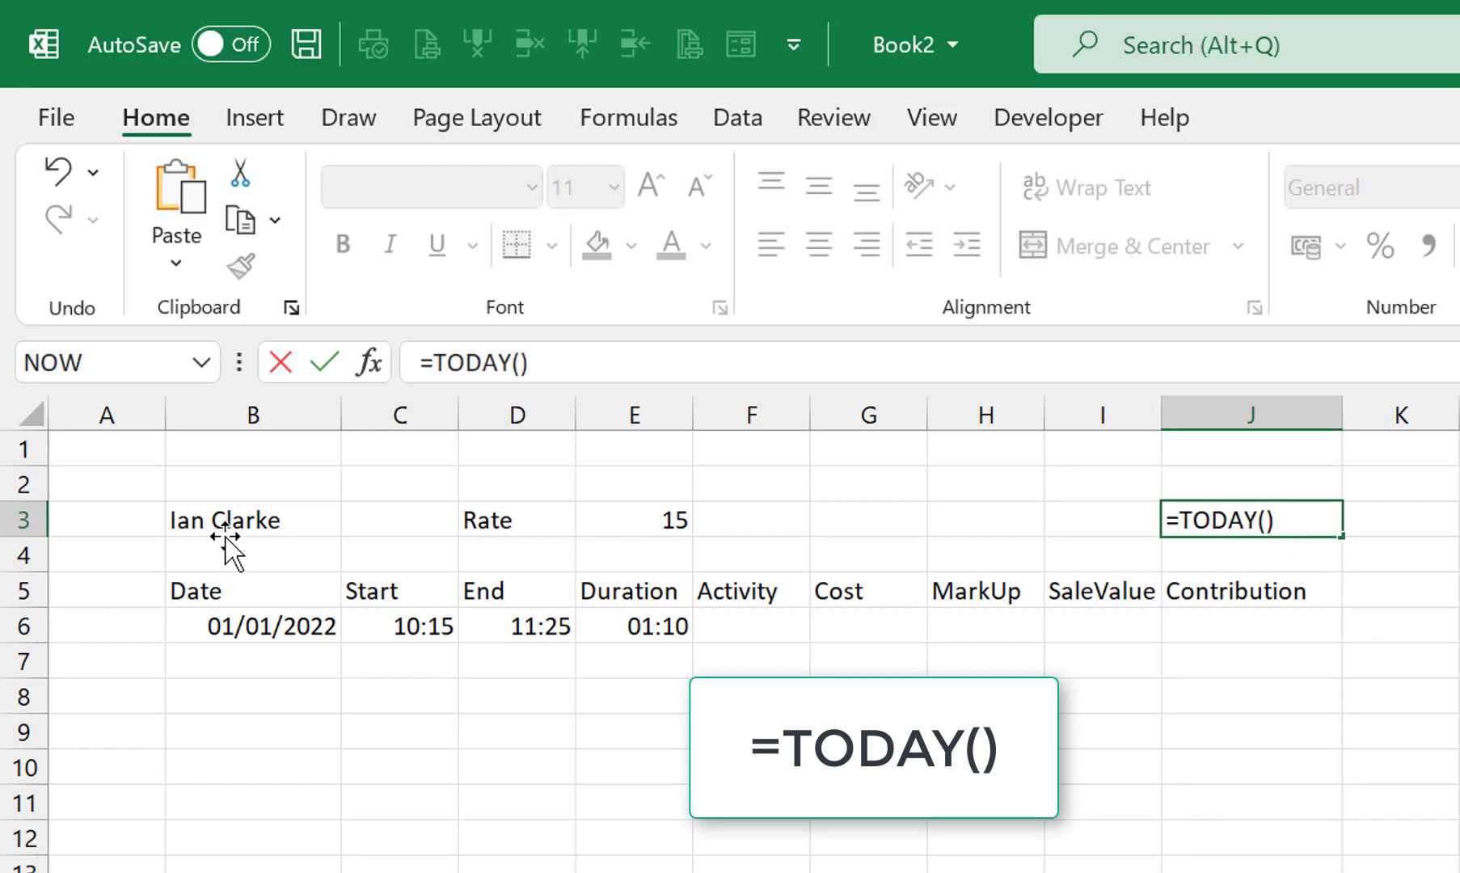
key(Return)
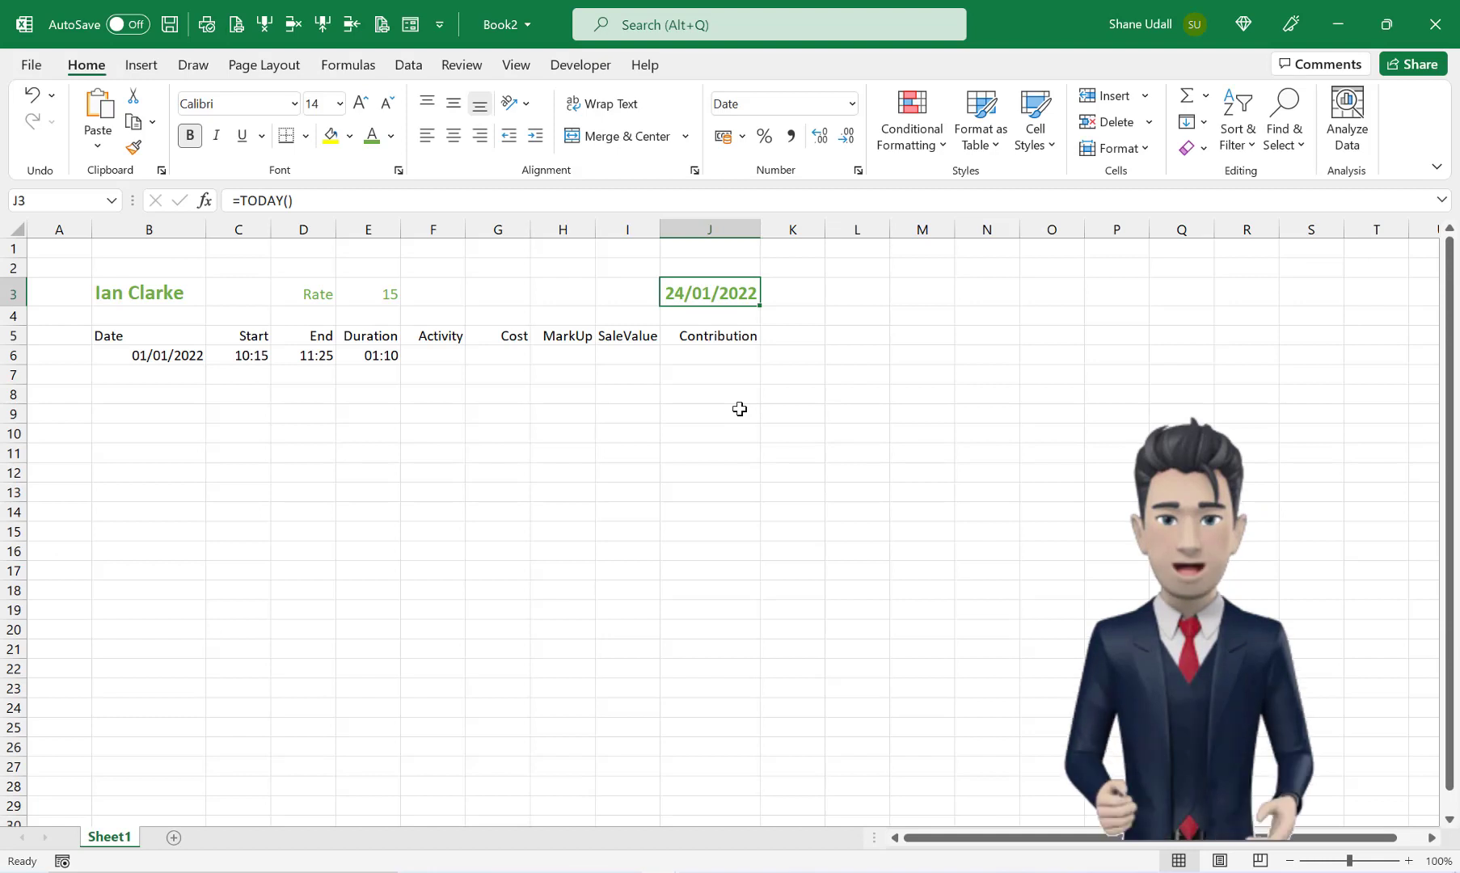
Step: Turn off Gridlines View on Page Layout so the timesheet shows on plain white
click(141, 292)
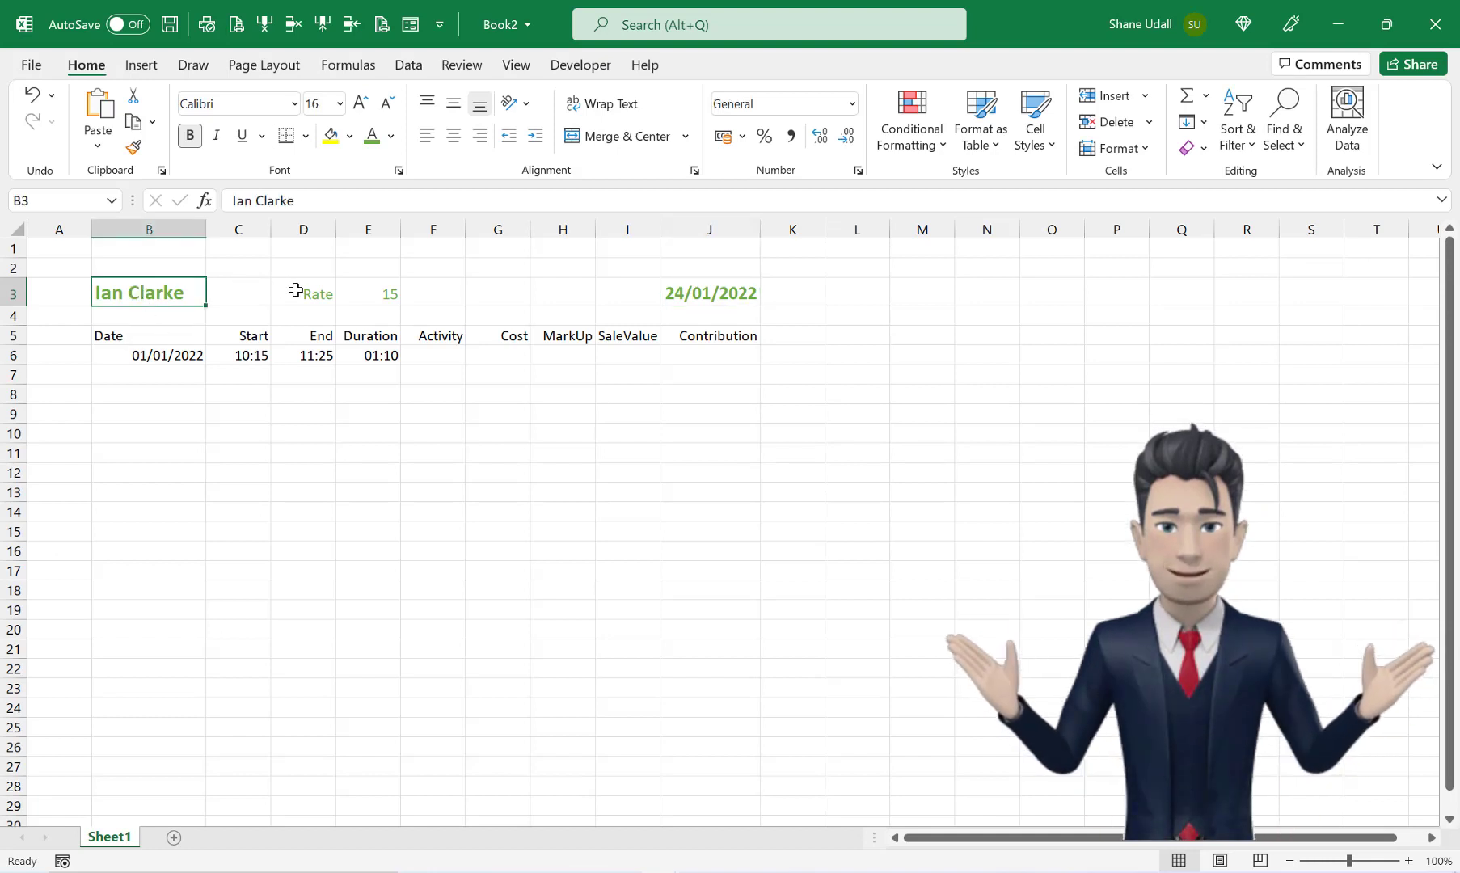
click(296, 291)
click(391, 294)
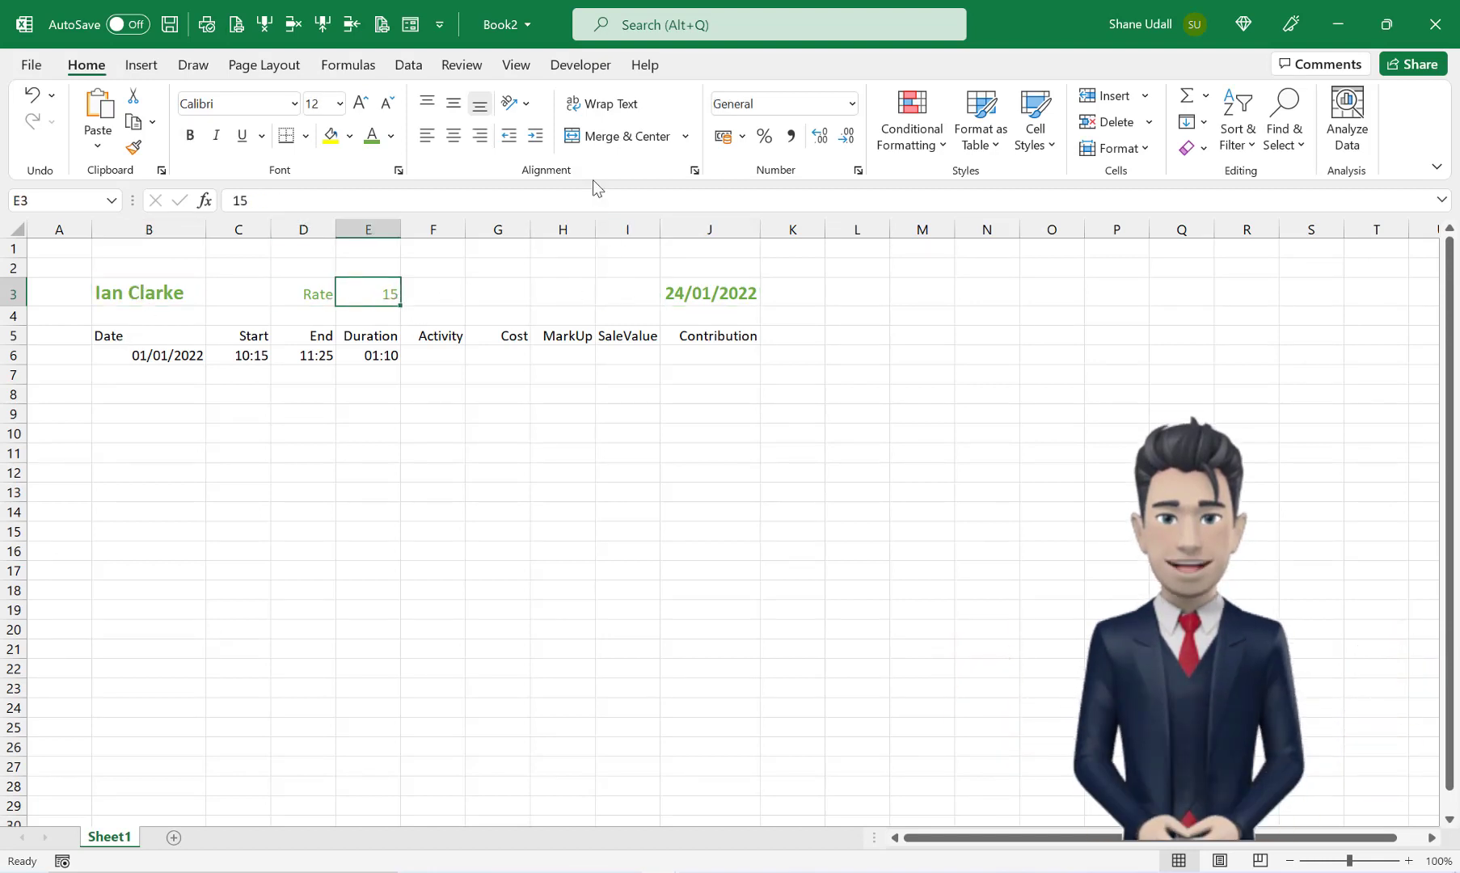
click(267, 67)
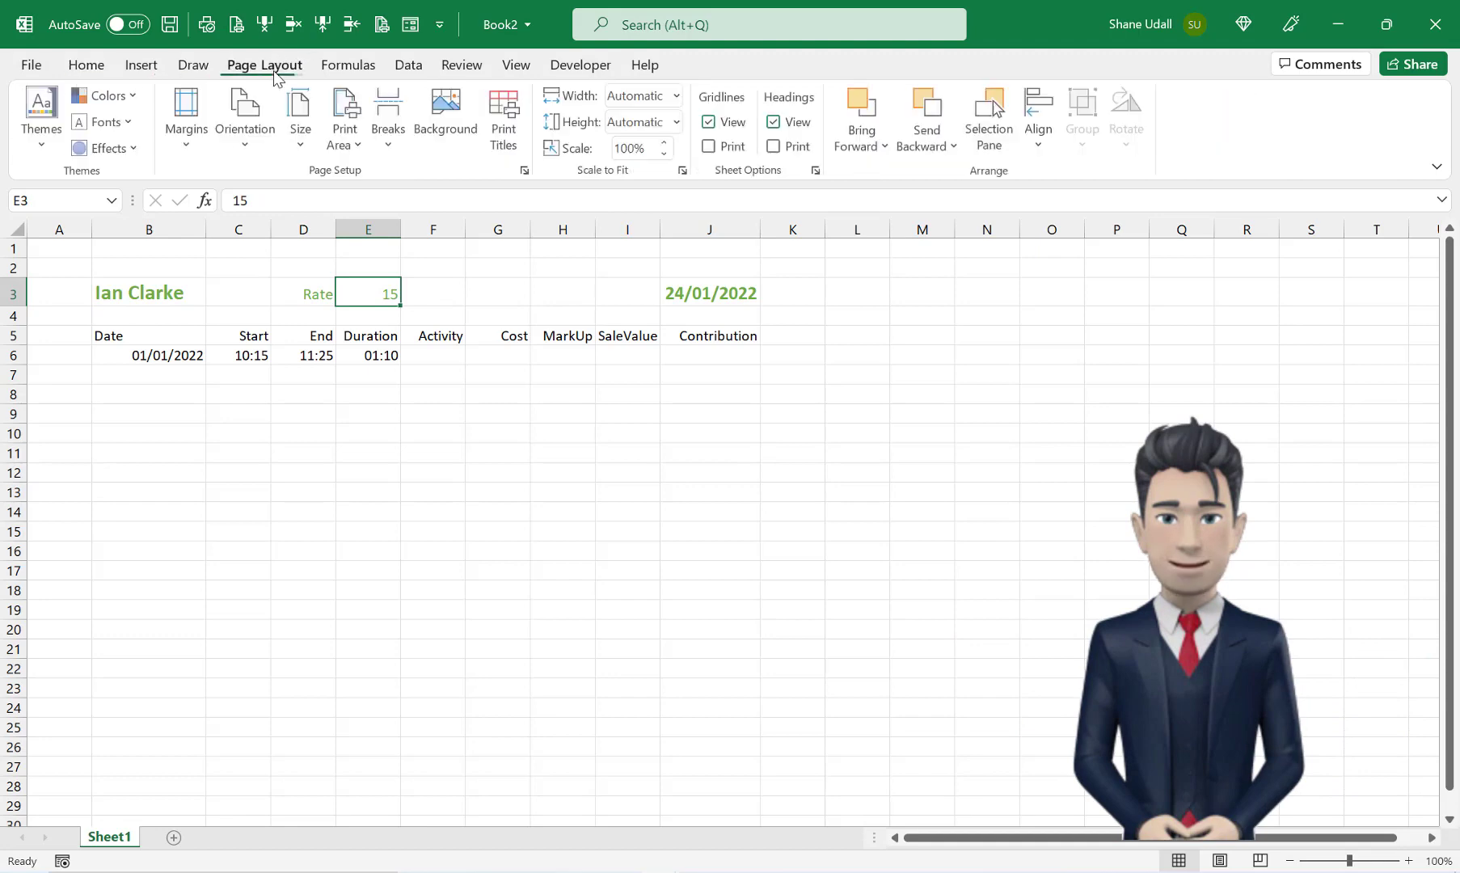
click(711, 122)
click(86, 65)
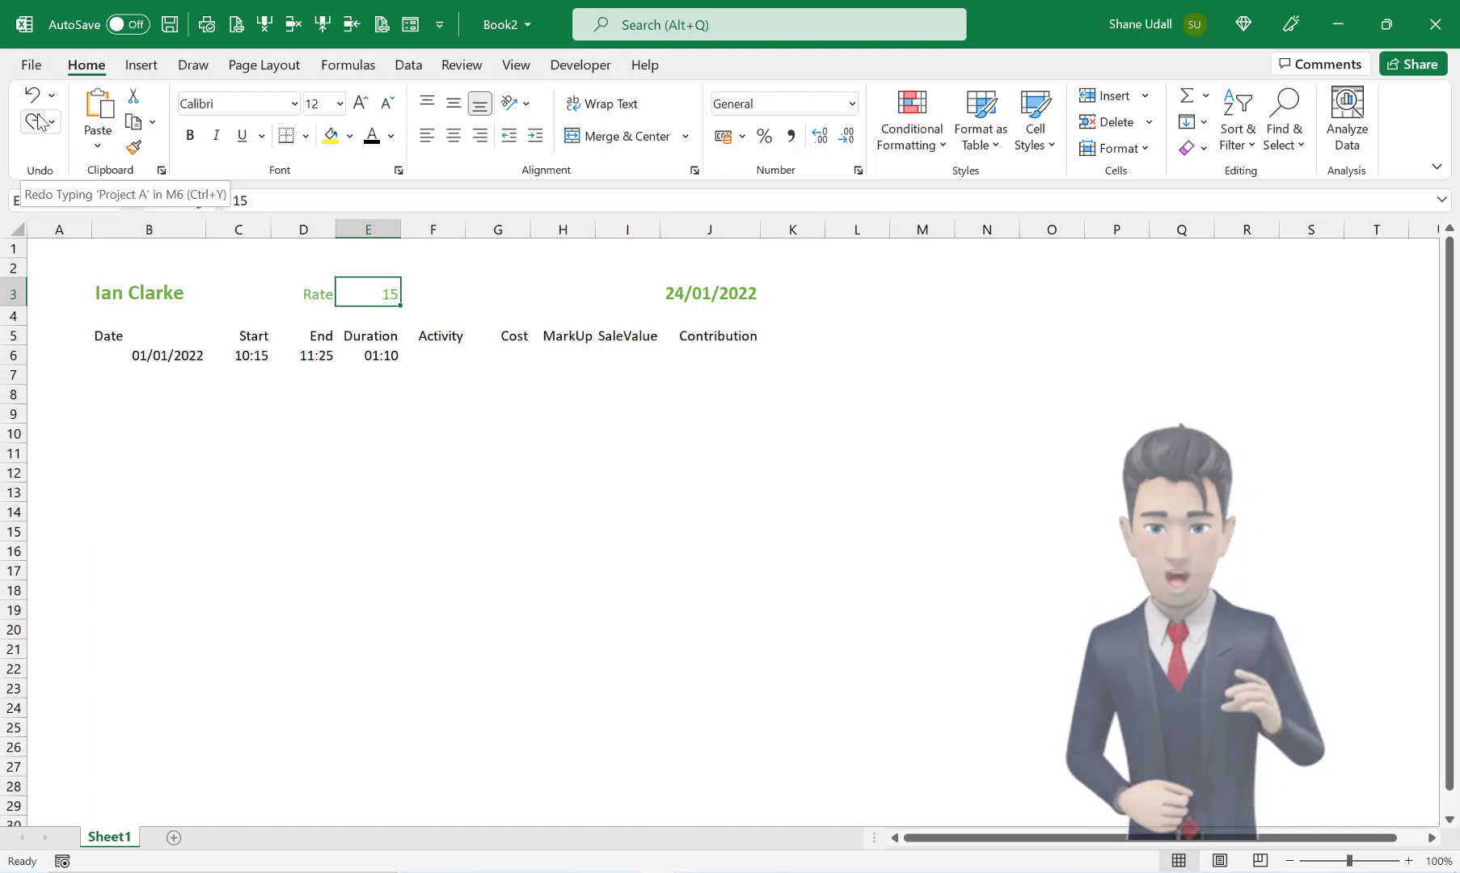
Step: Redo the Project A, Project B, Project C, Sickness, Holiday entries and the Activities heading in M5
click(38, 121)
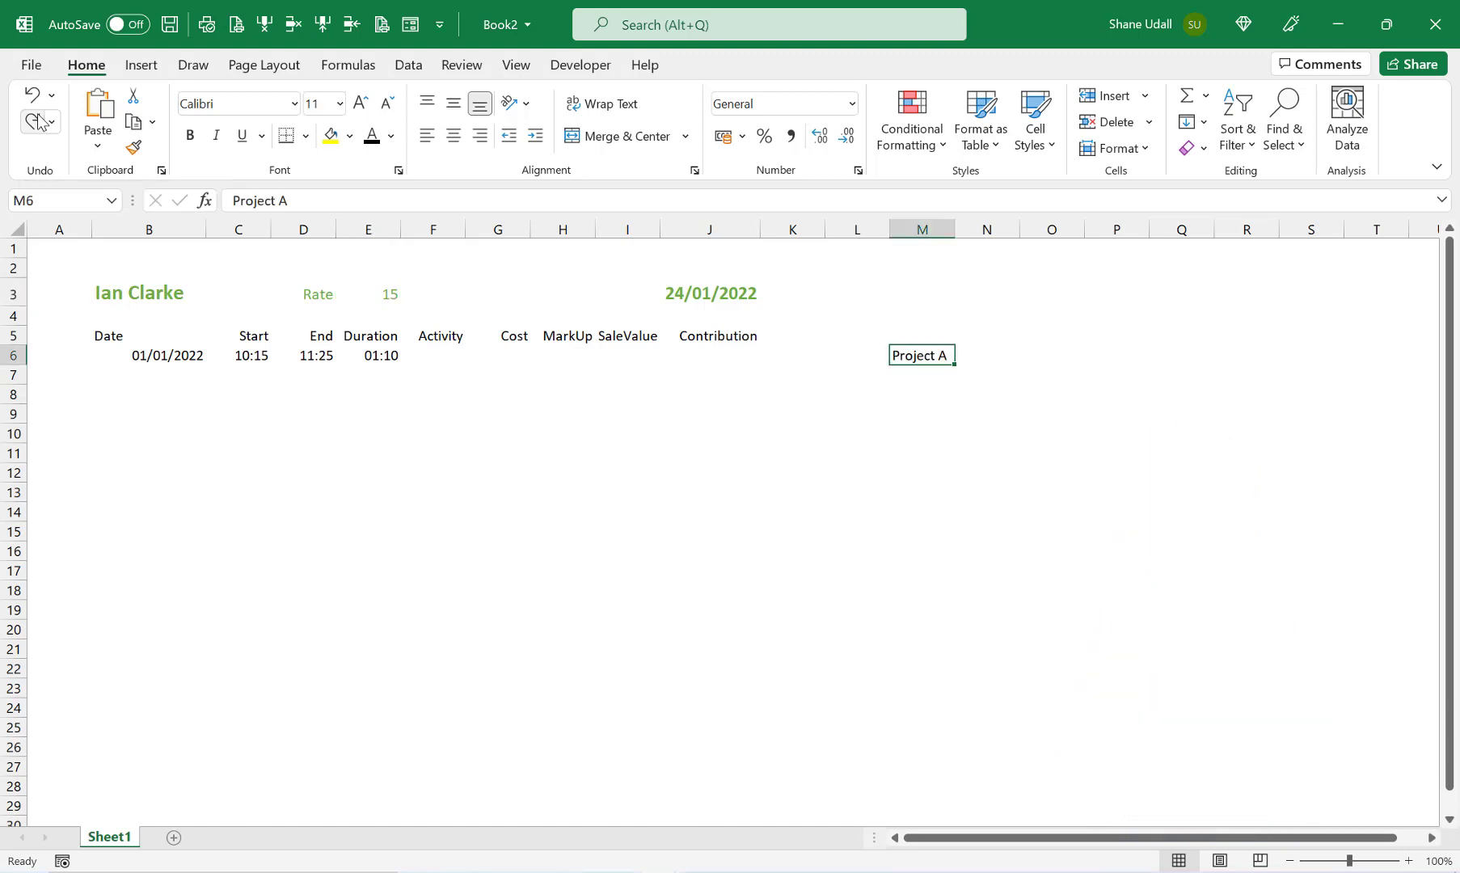
click(38, 122)
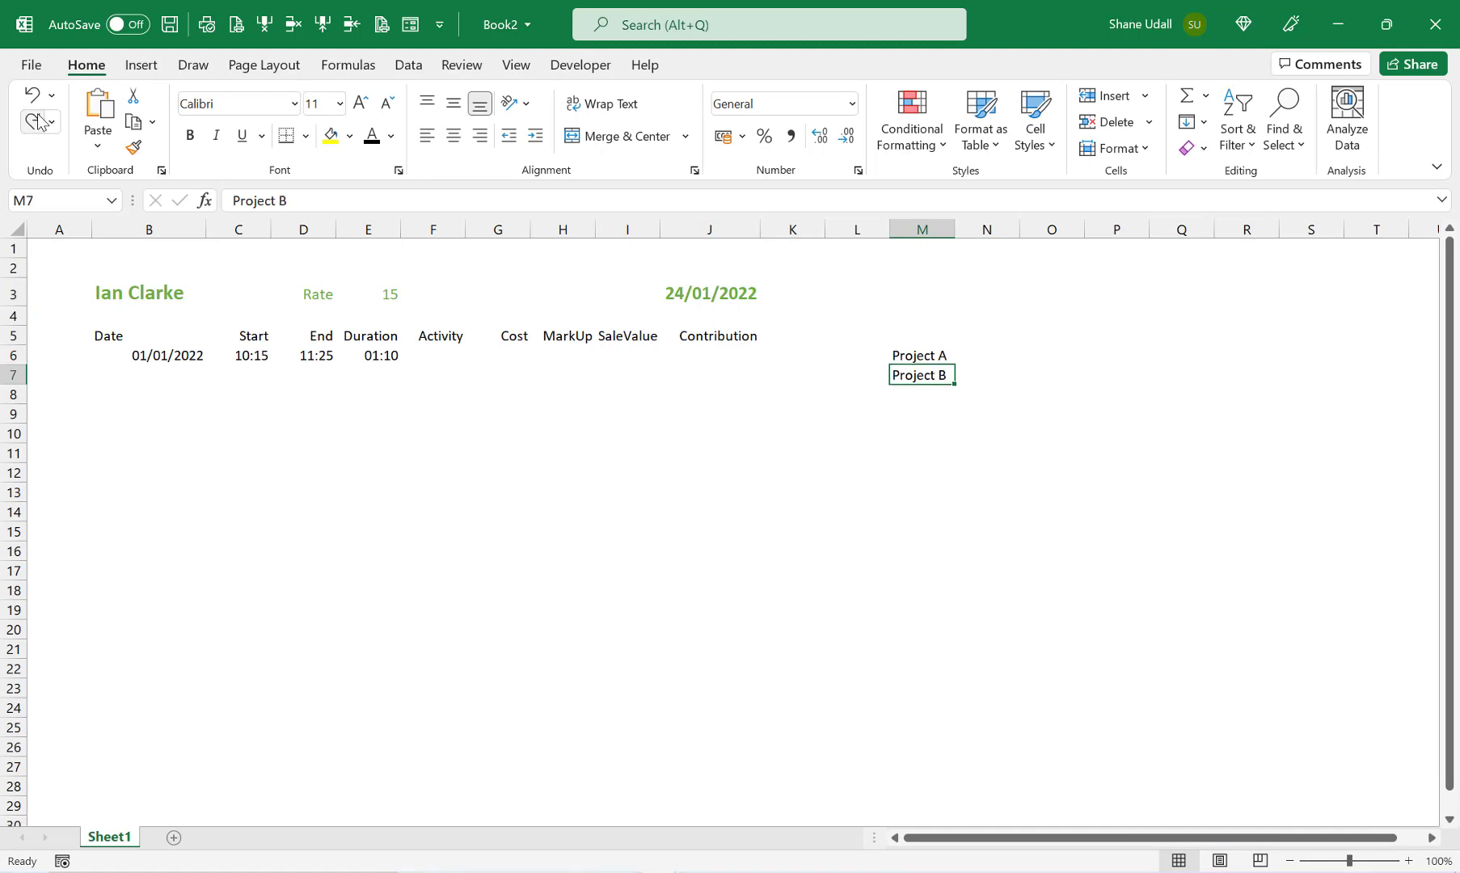
click(38, 121)
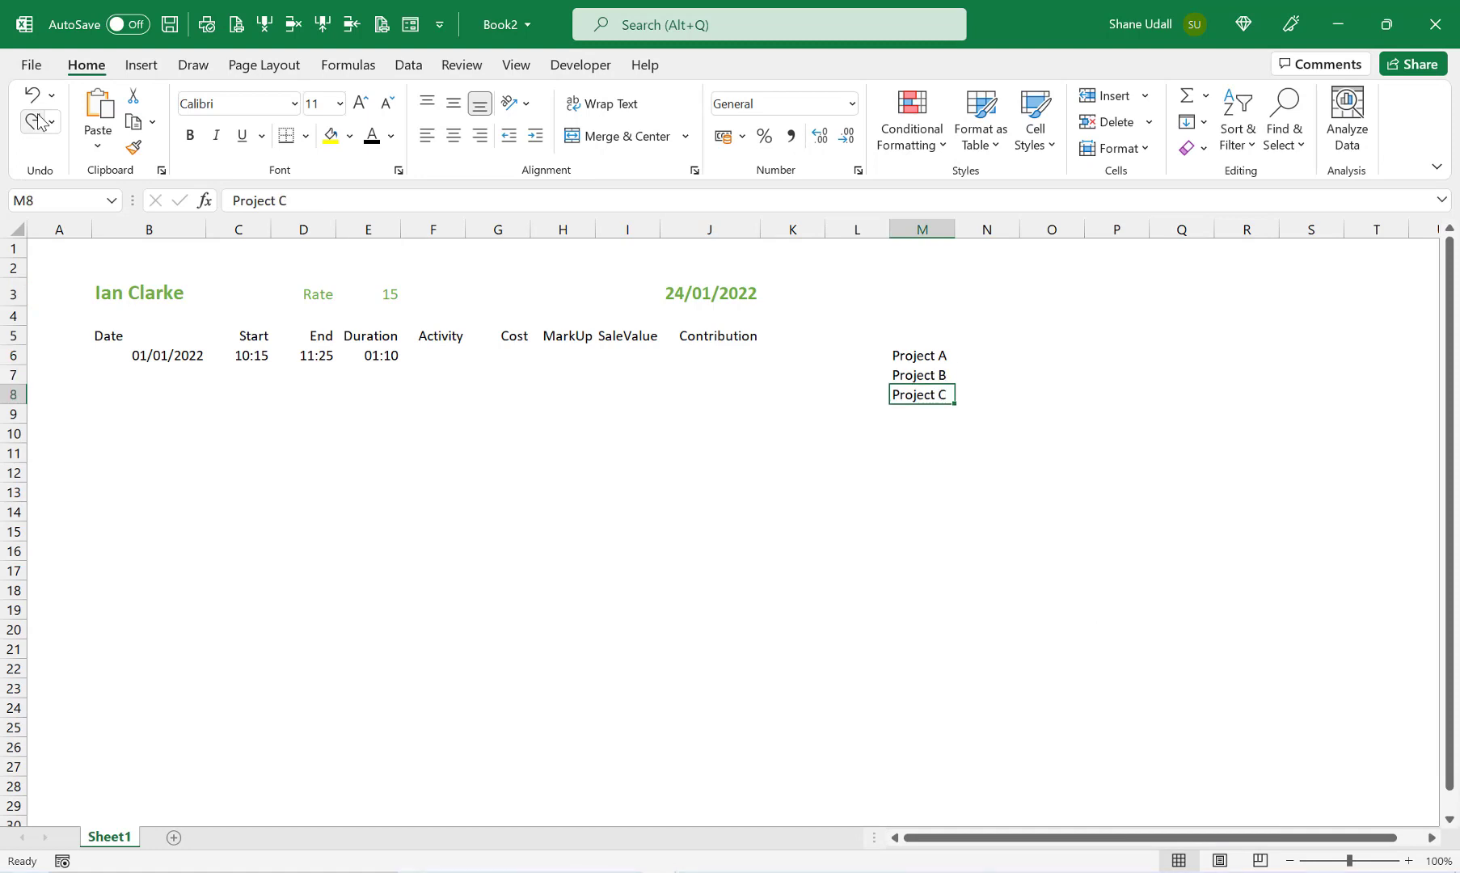
click(38, 121)
click(38, 121)
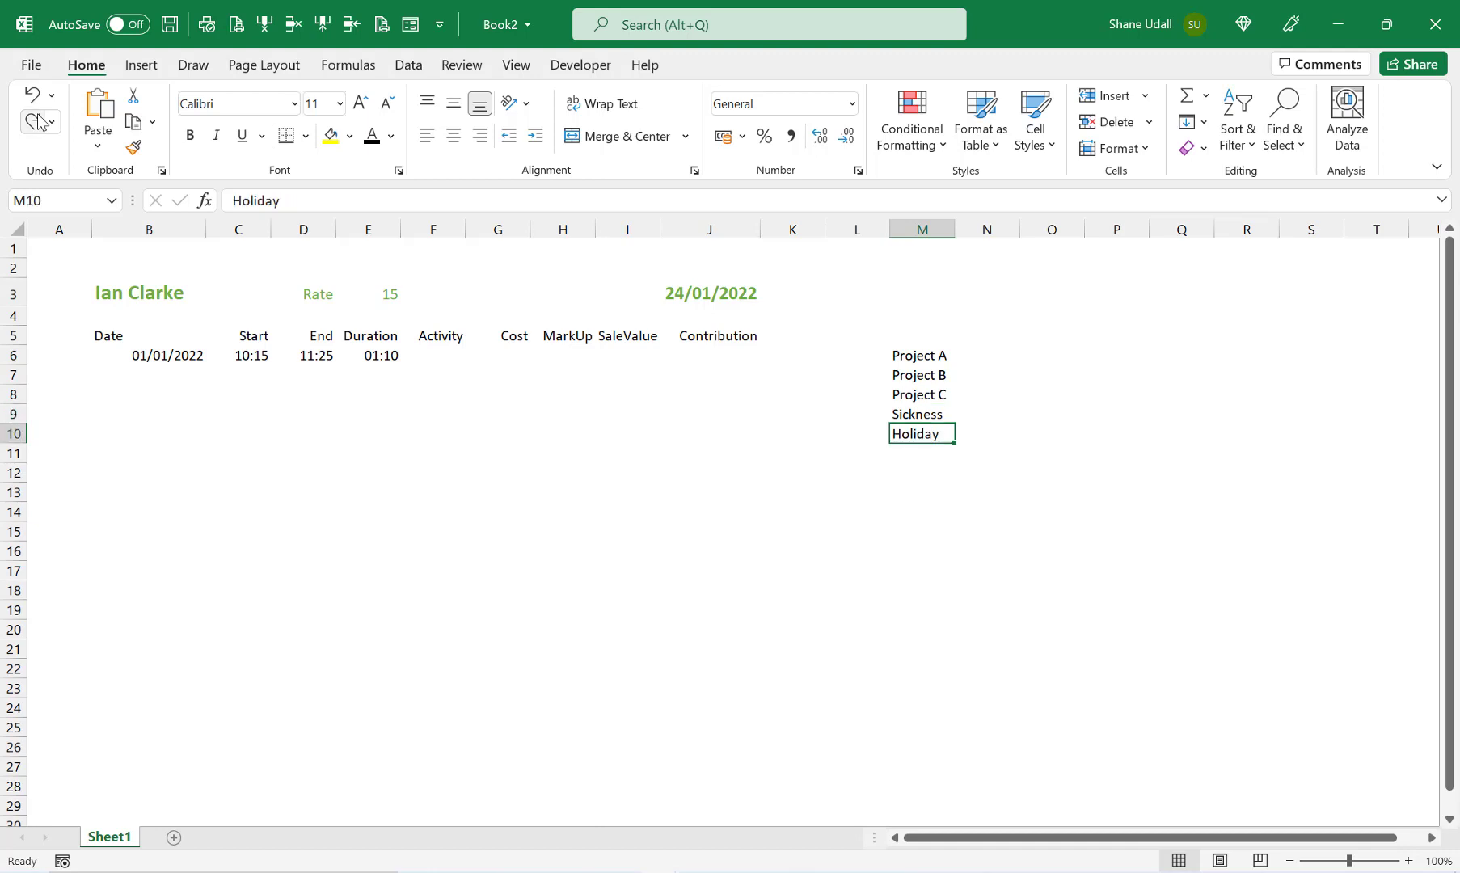
click(38, 121)
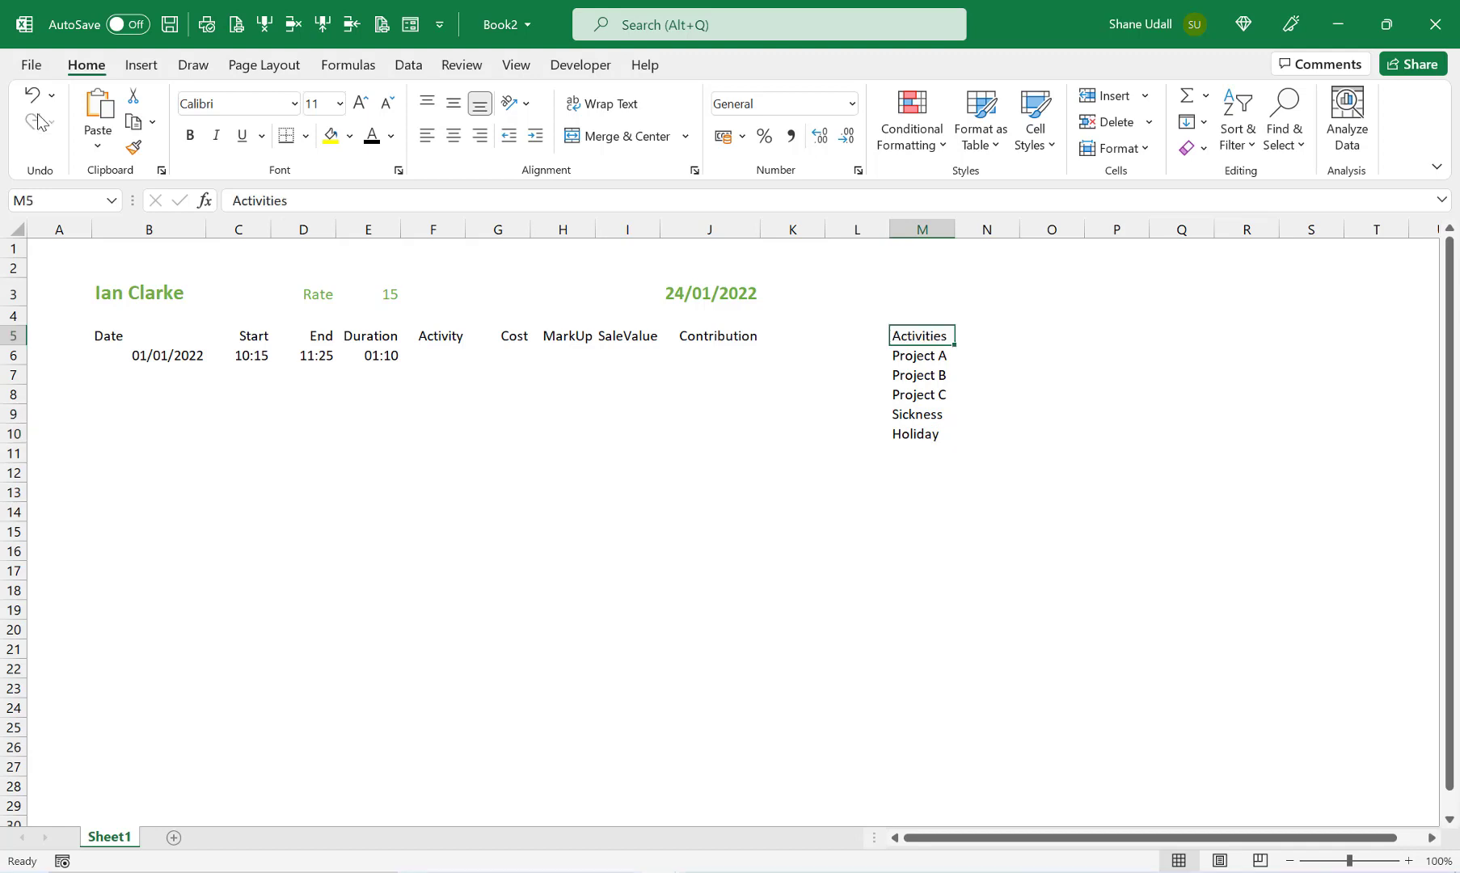
click(408, 64)
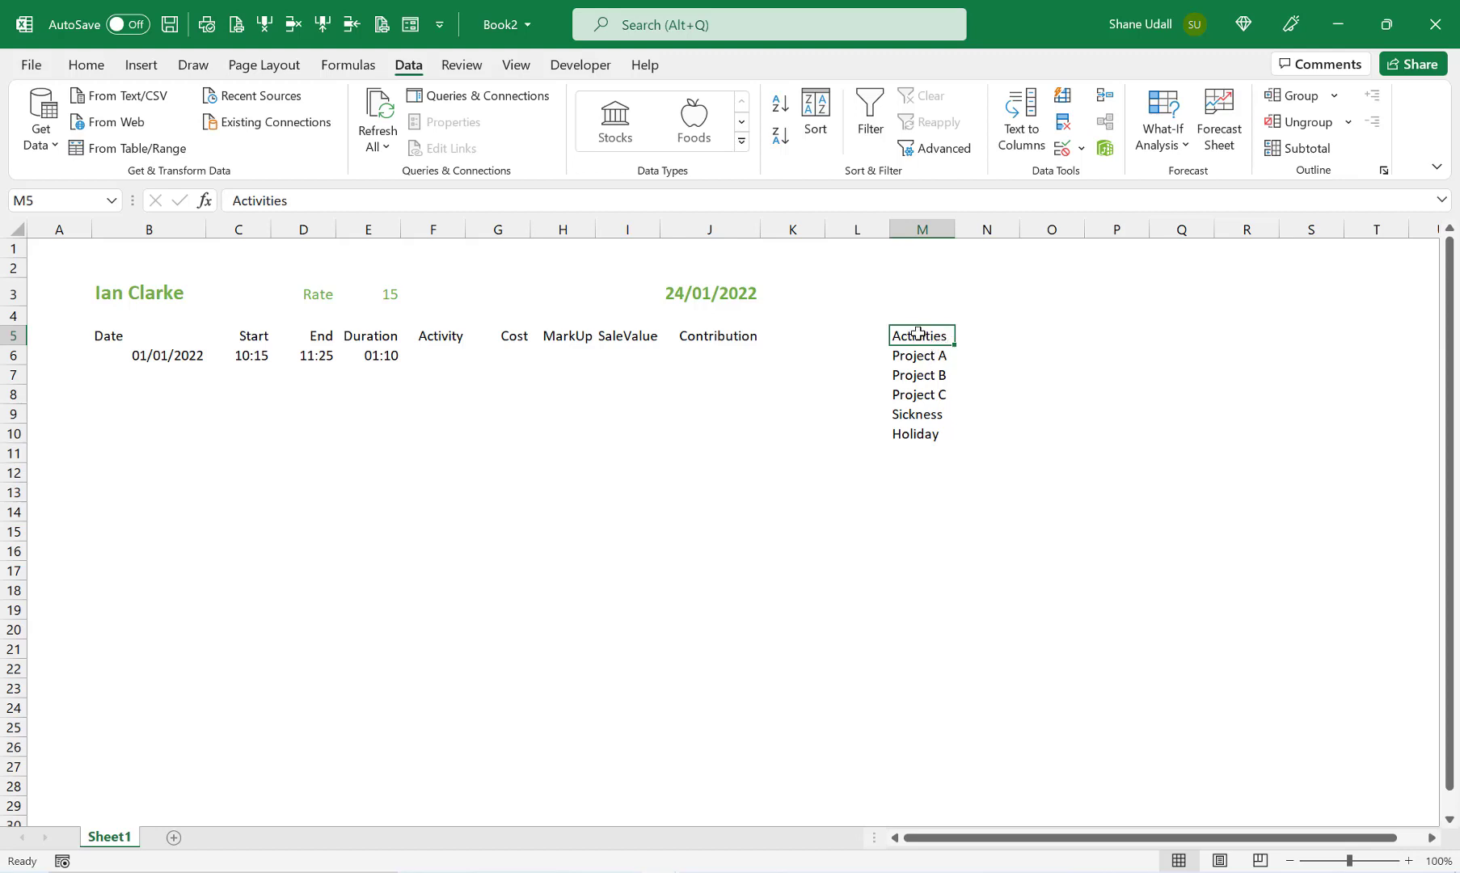
Step: Define the range M6:M10 (Project A to Holiday) with the name Activities
drag(918, 332, 927, 427)
drag(935, 354, 935, 430)
click(368, 66)
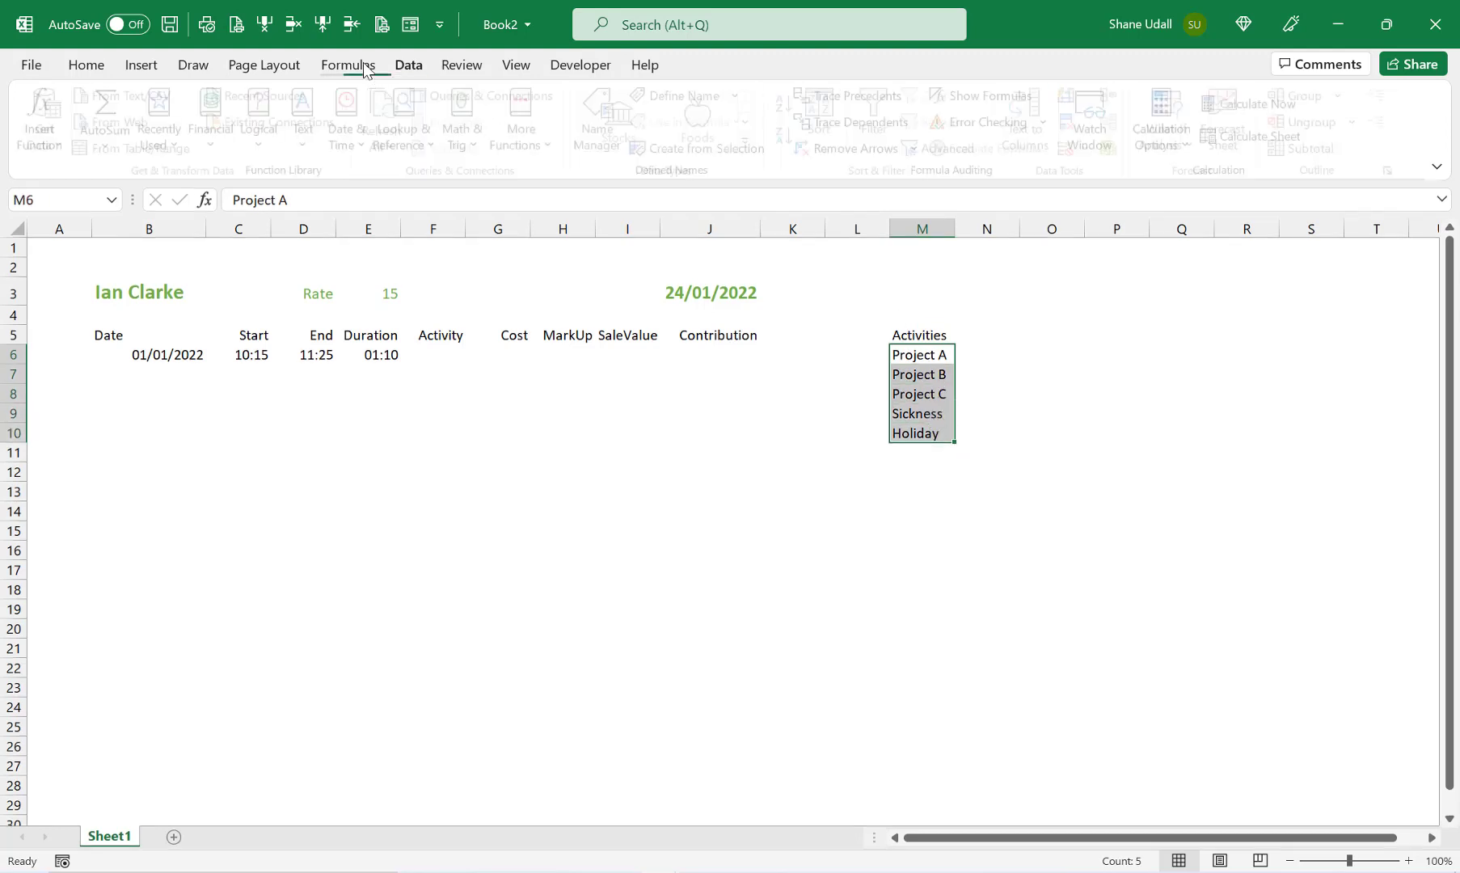
click(647, 100)
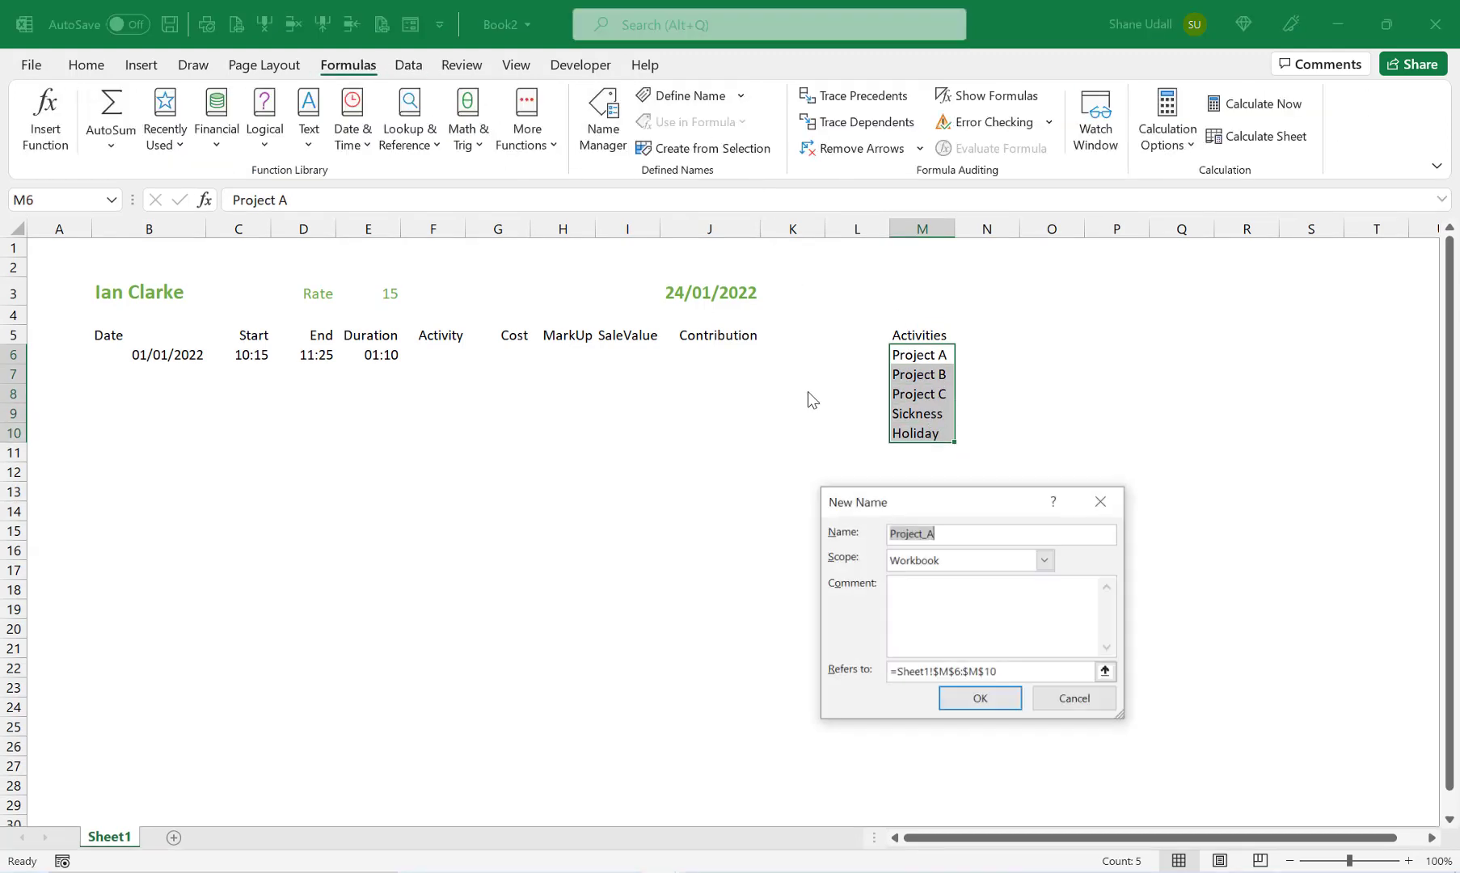
text(Activities)
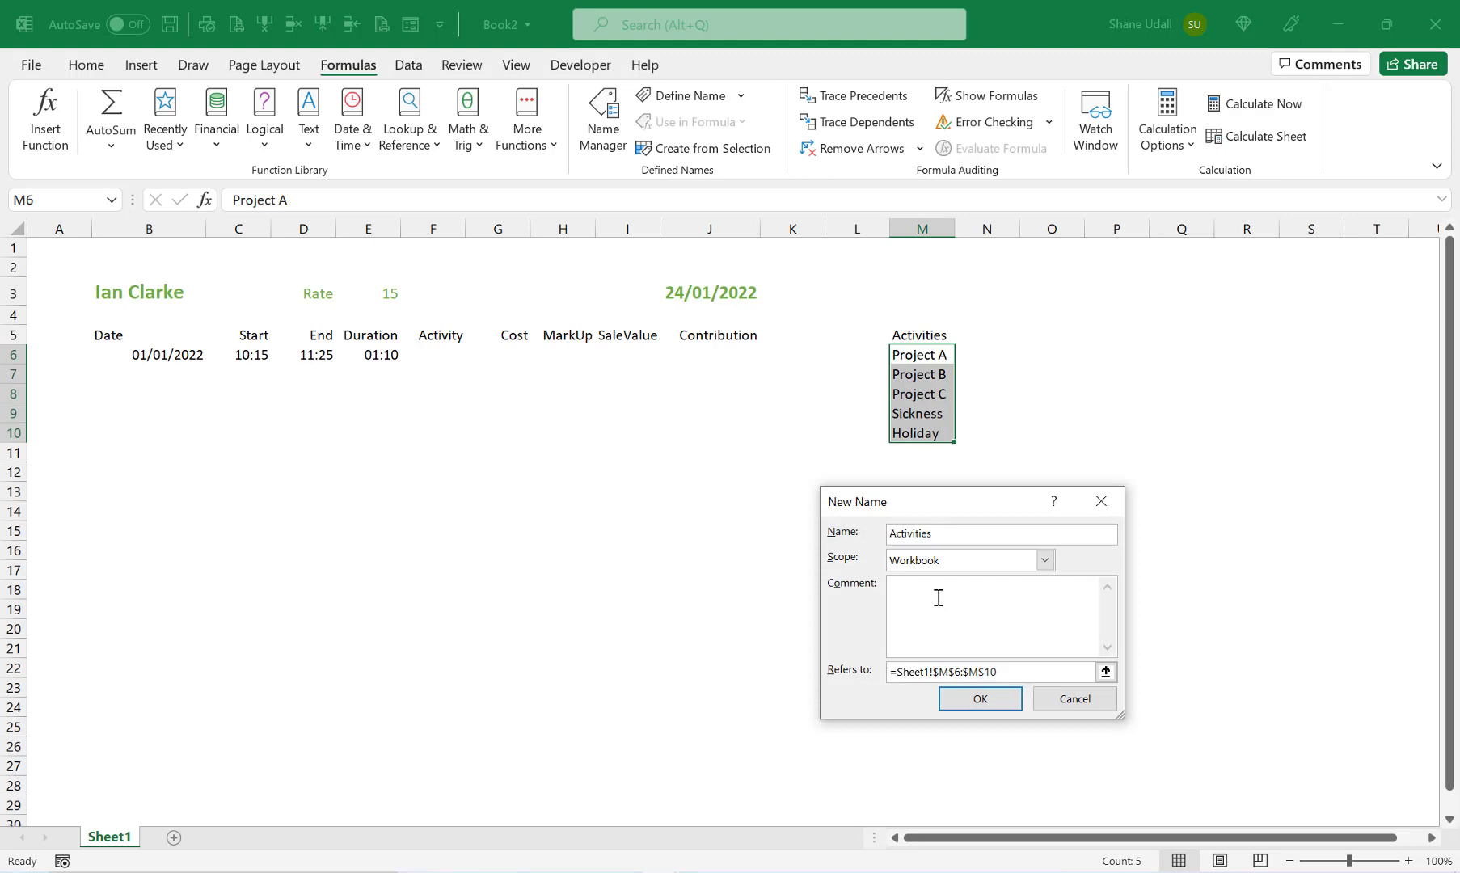
click(973, 708)
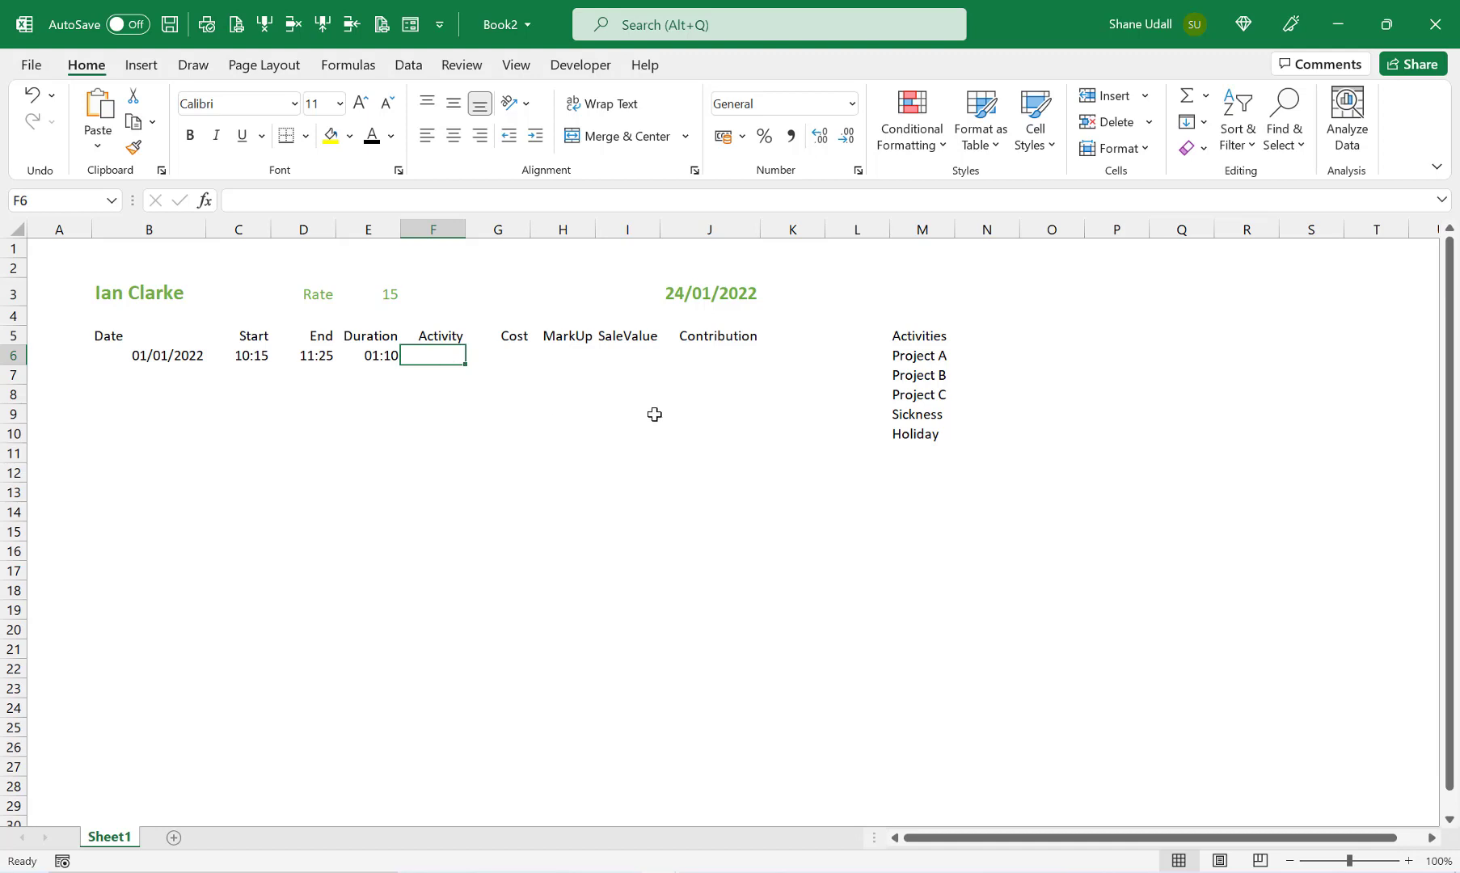
Step: Check the five activity entries and confirm M6:M10 is named Activities
click(907, 358)
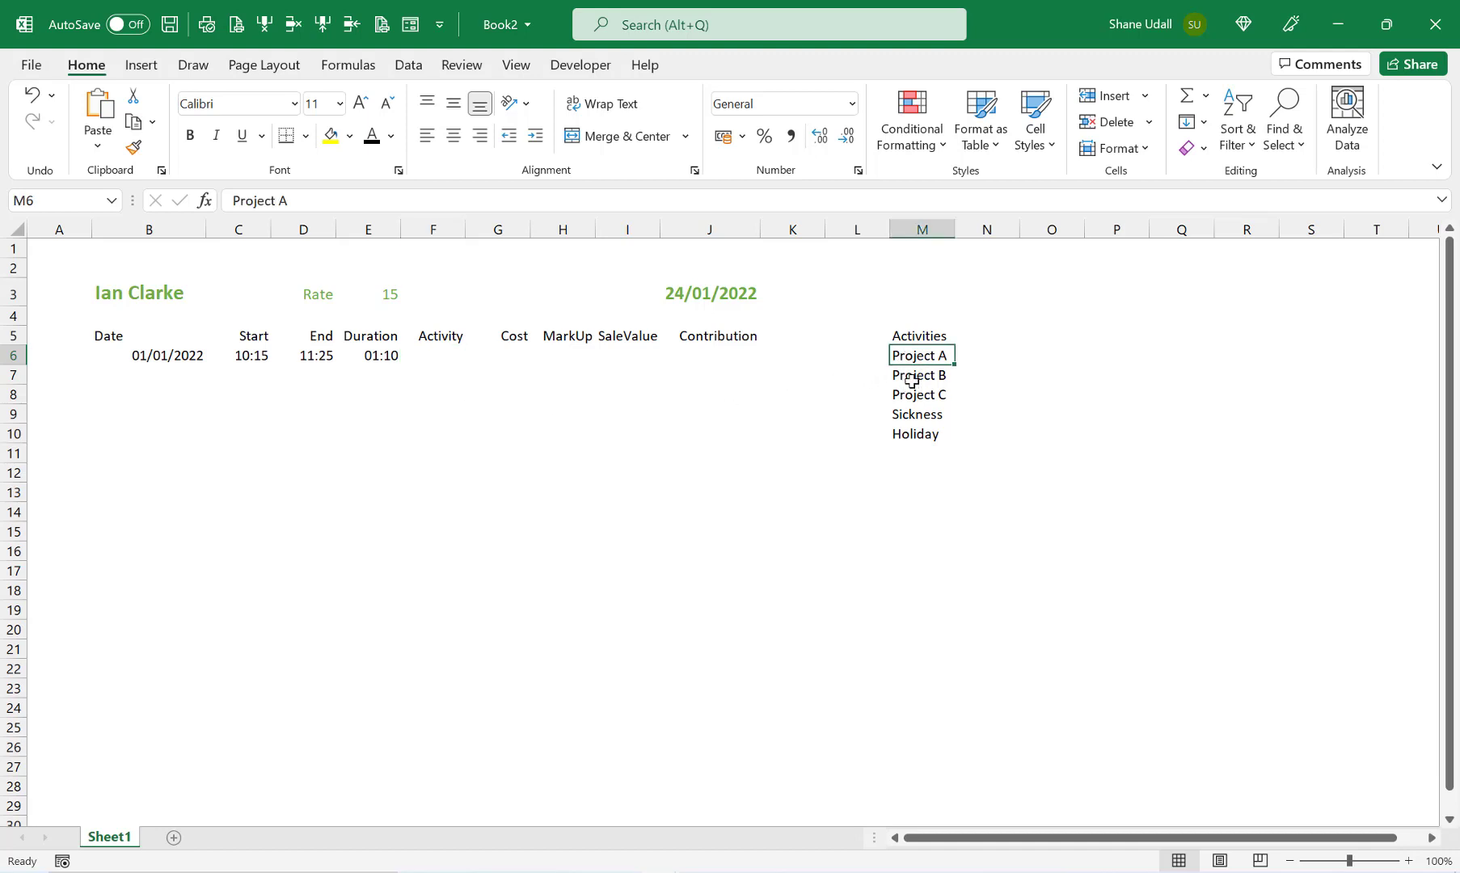
click(911, 379)
click(905, 396)
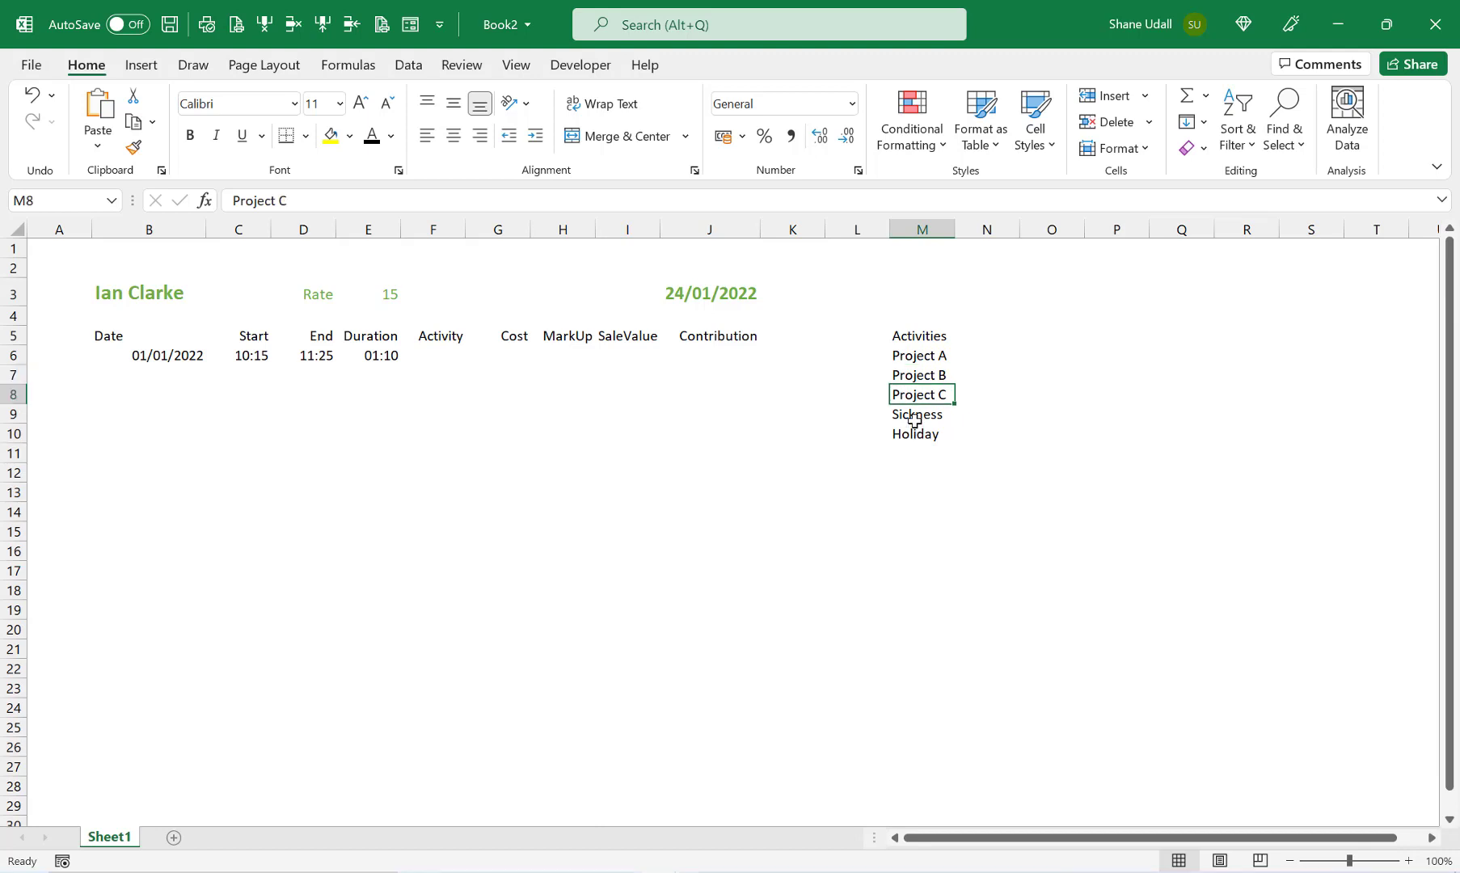
click(913, 417)
click(913, 439)
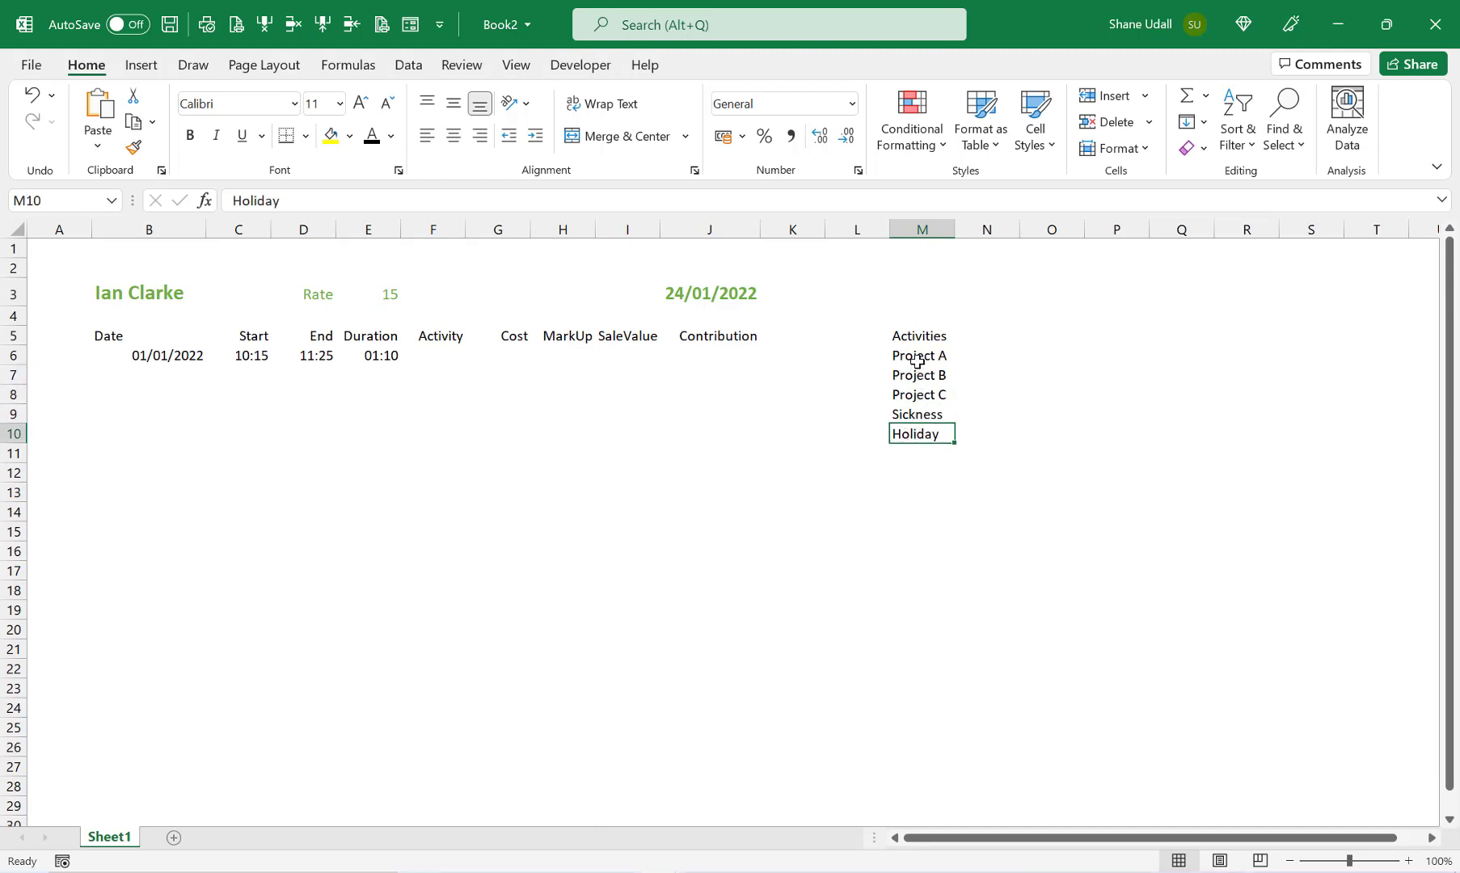
drag(917, 361, 912, 435)
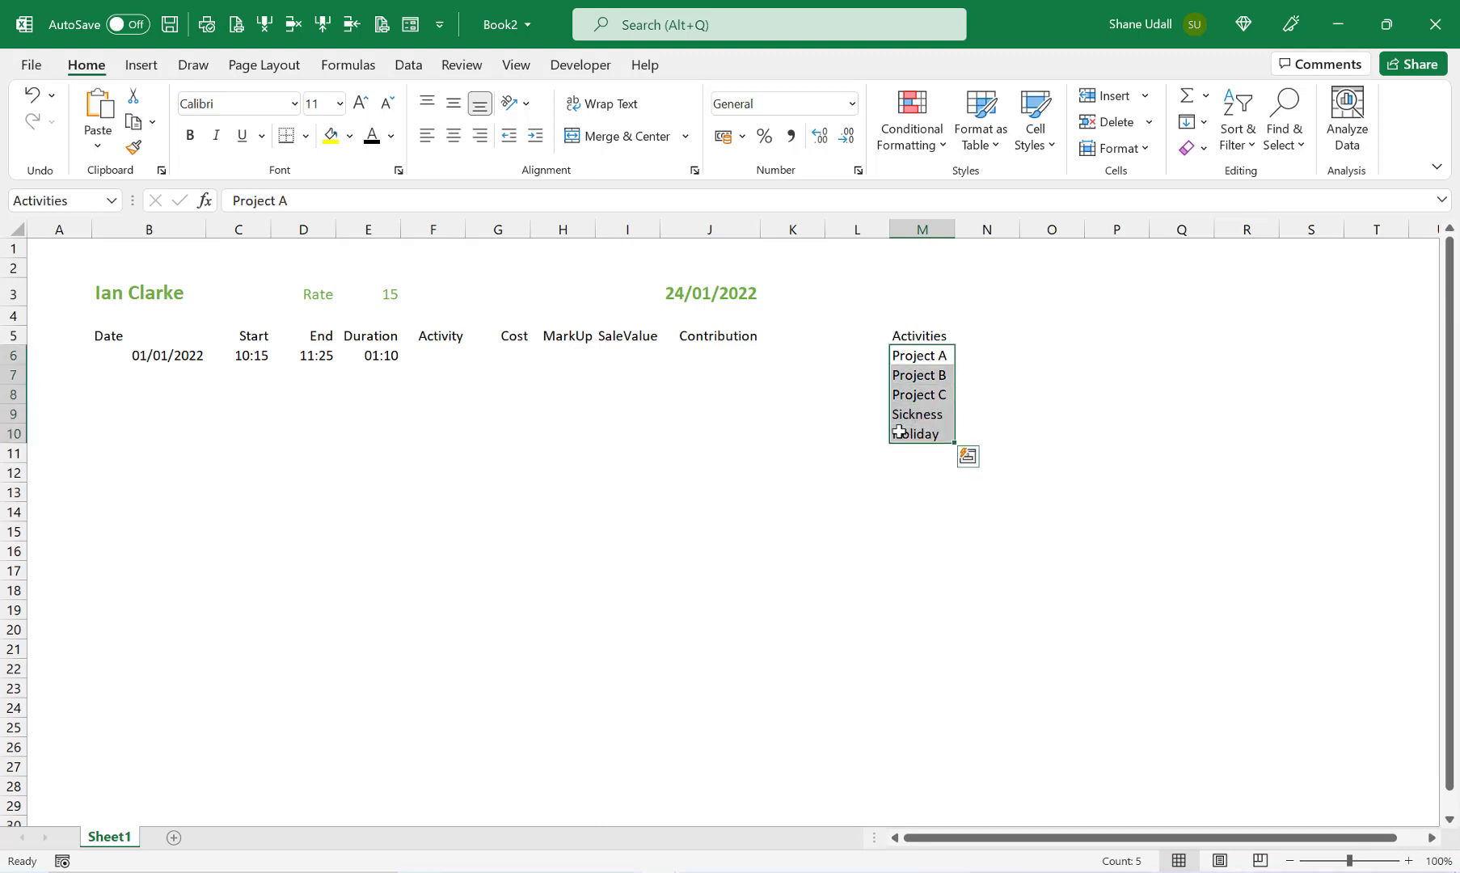
Step: Give F6 a List data validation sourced from =Activities and choose Project B
click(448, 356)
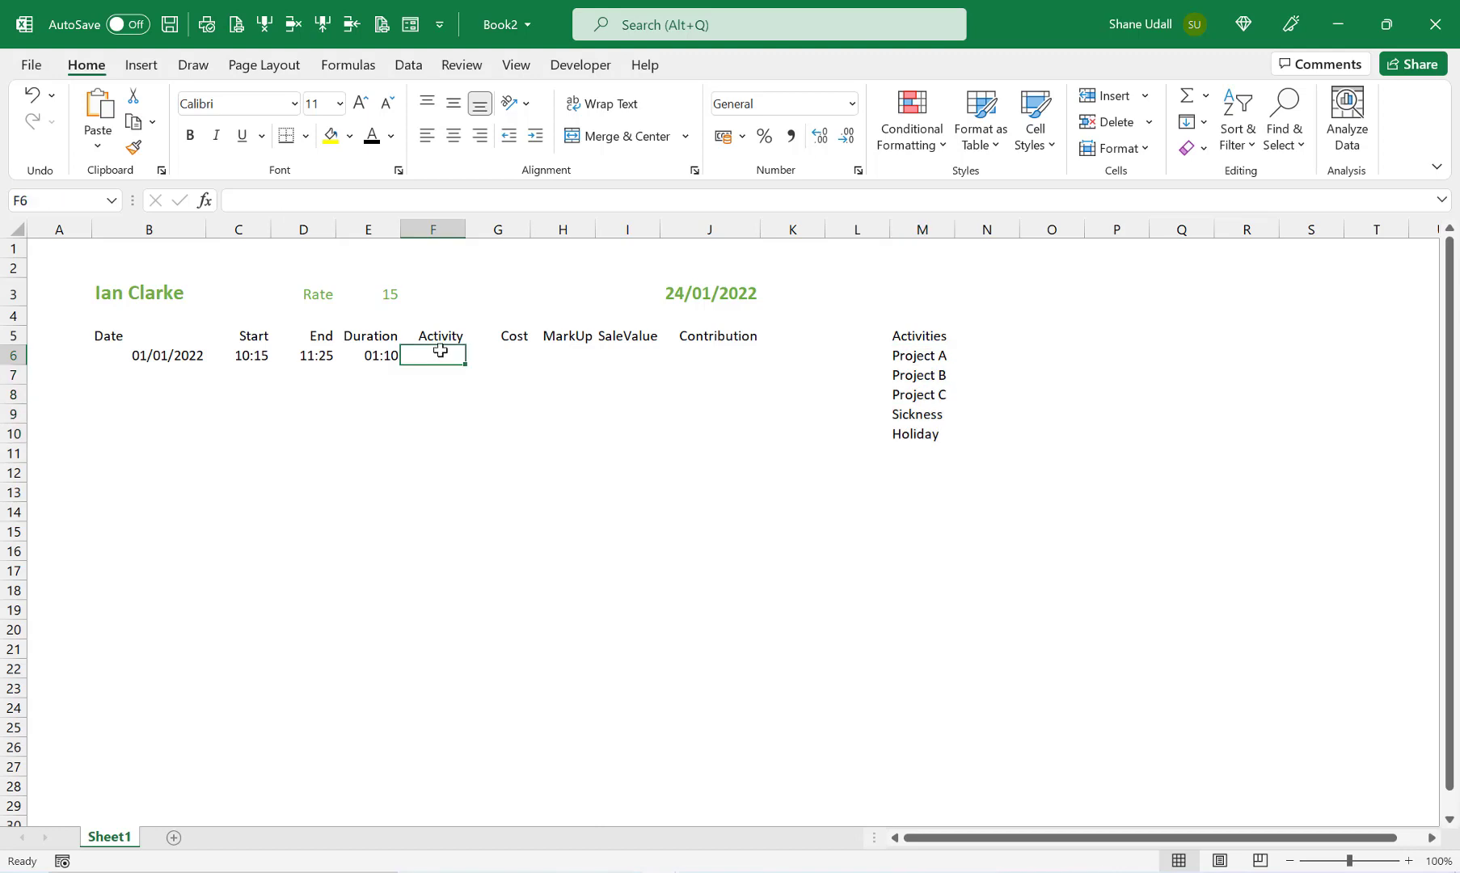
click(408, 66)
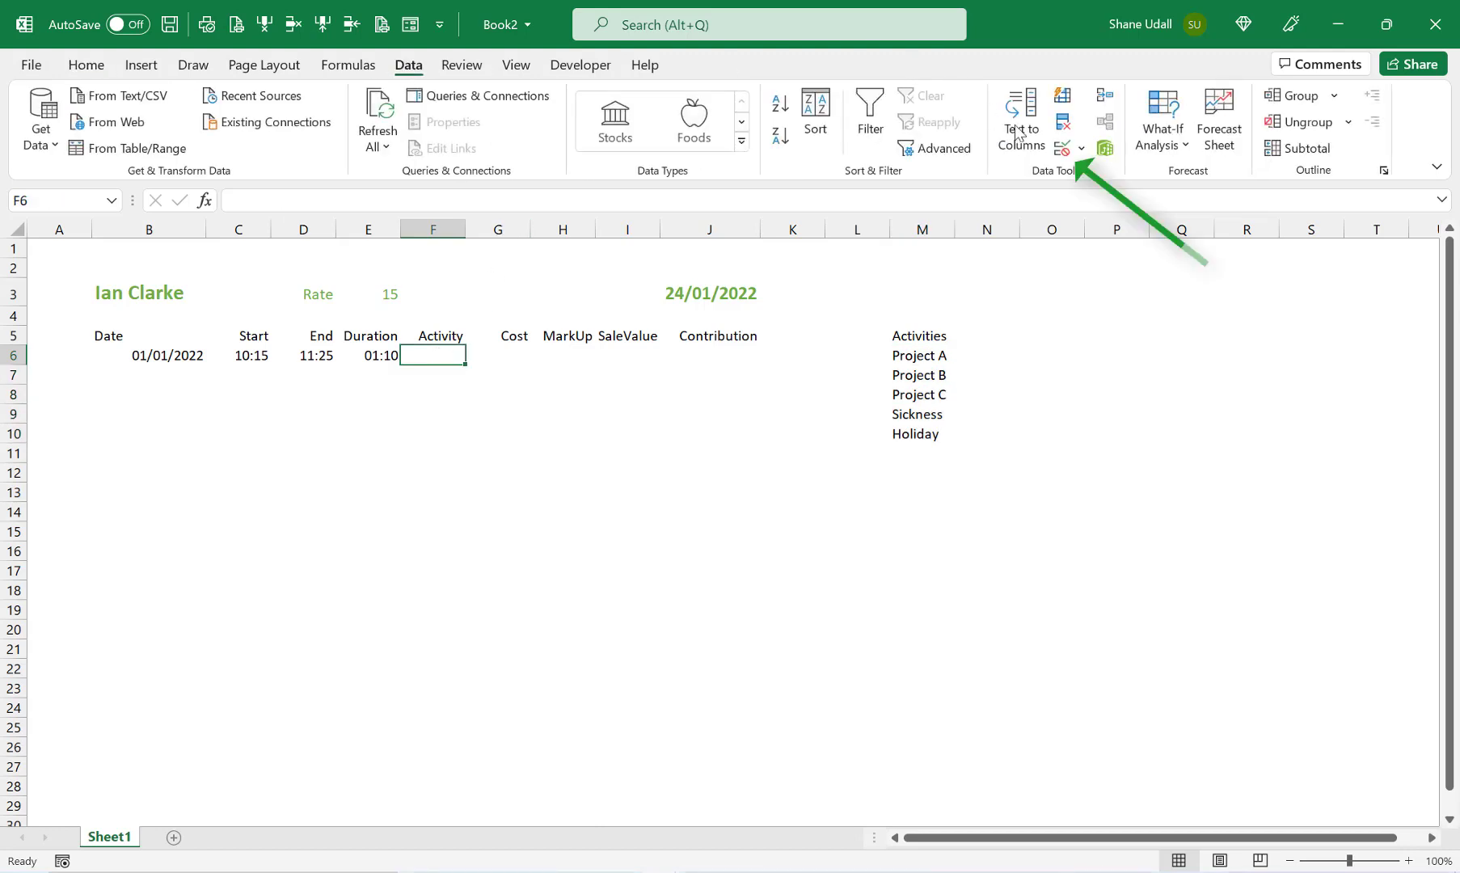
click(1064, 150)
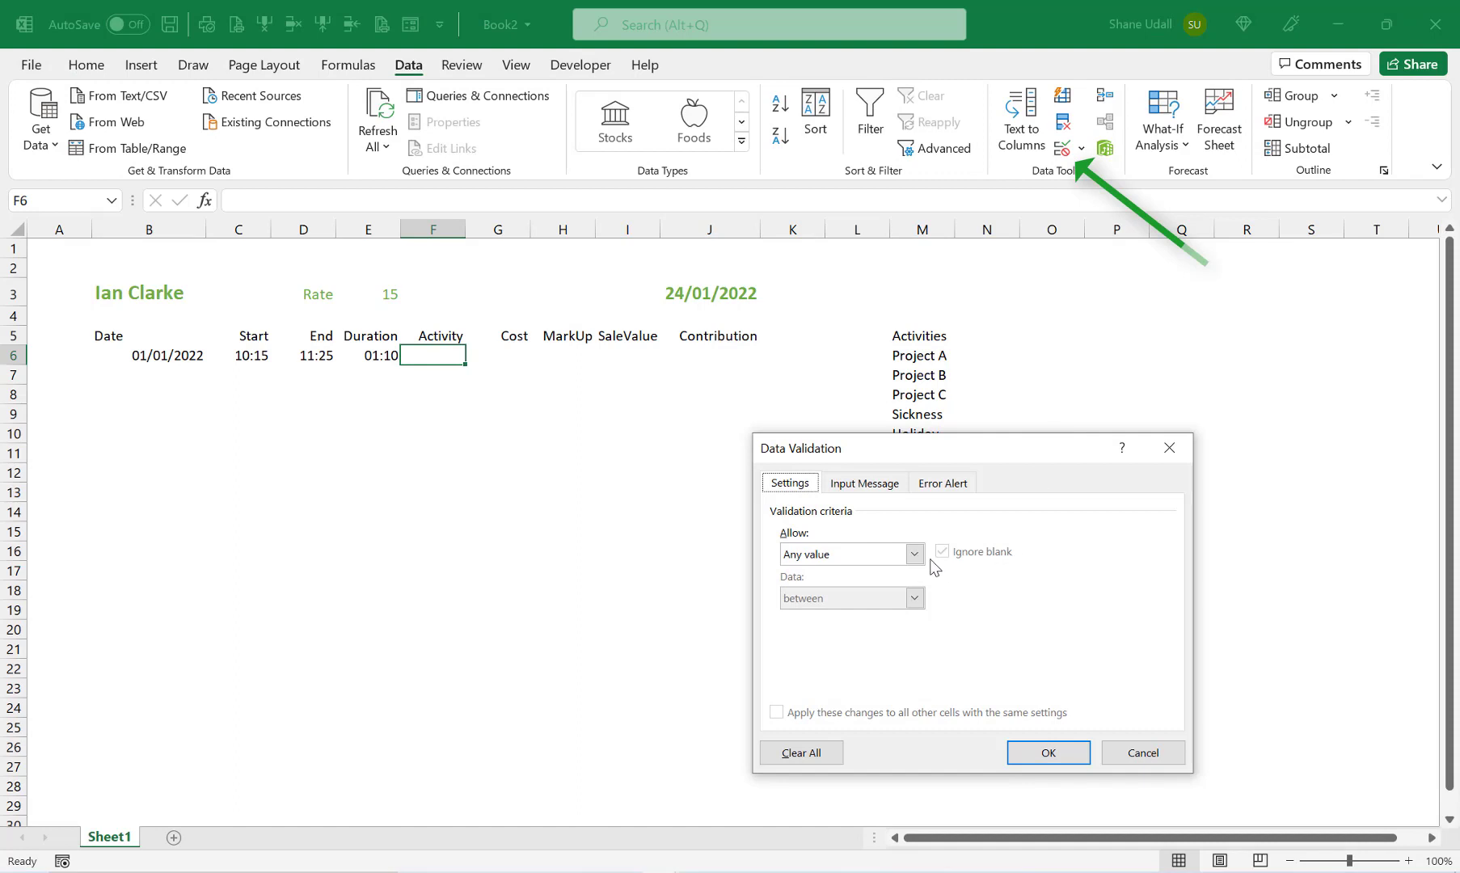
click(922, 555)
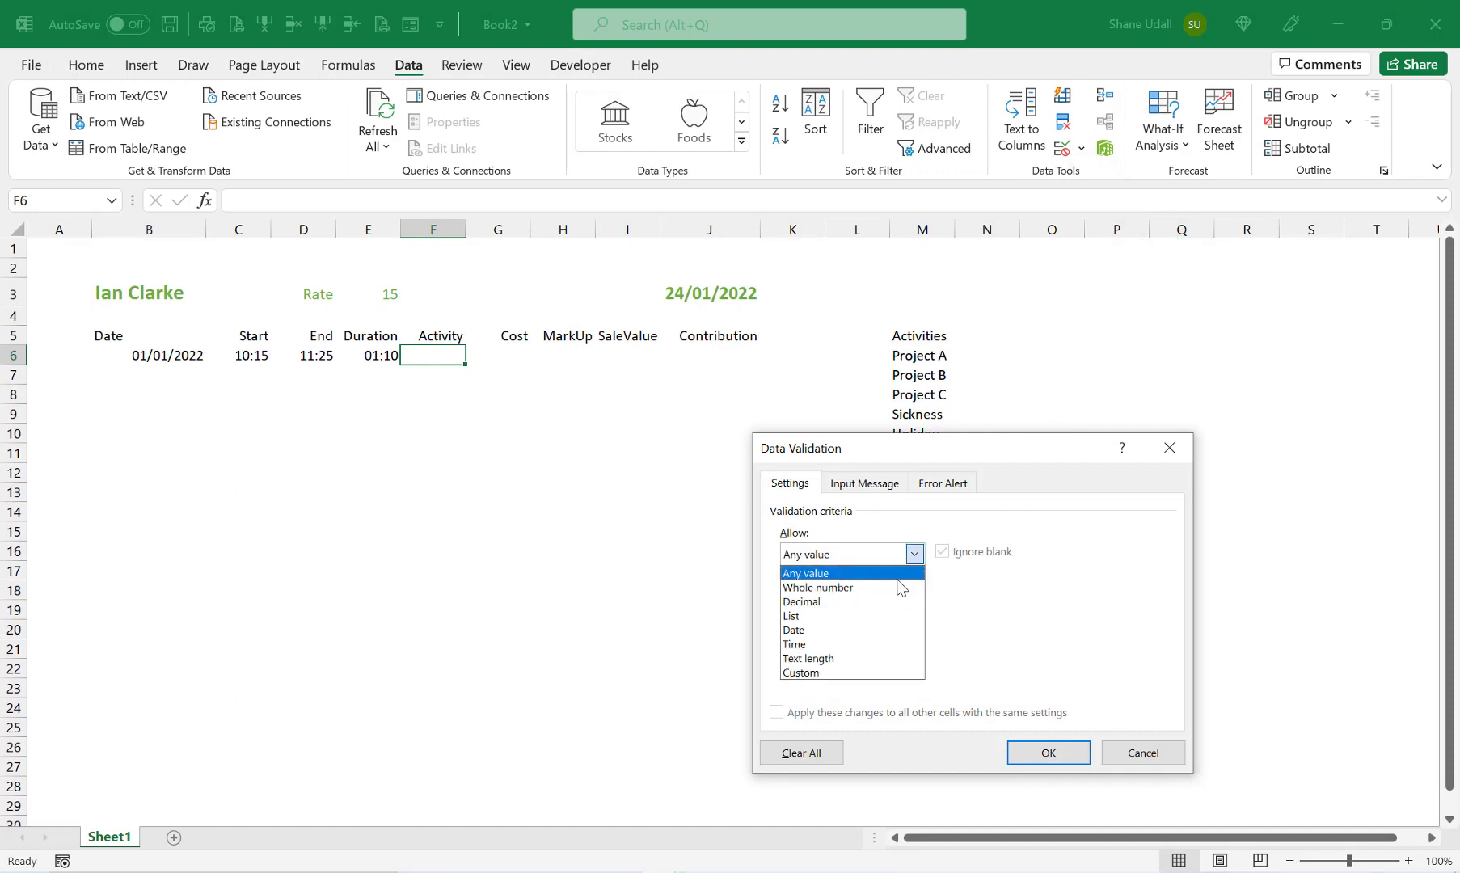
click(808, 616)
click(808, 637)
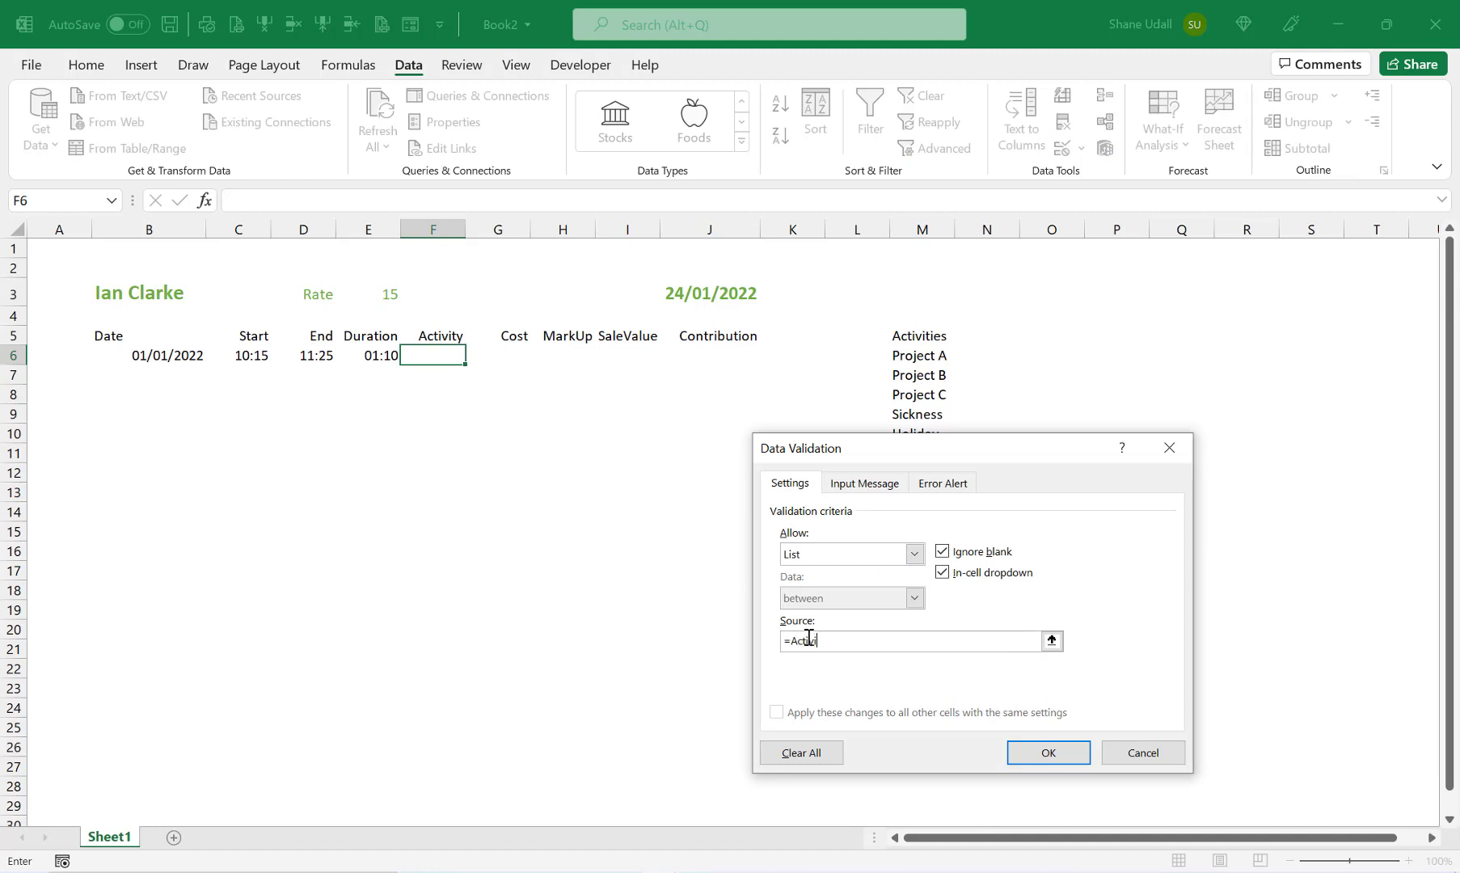
key(Return)
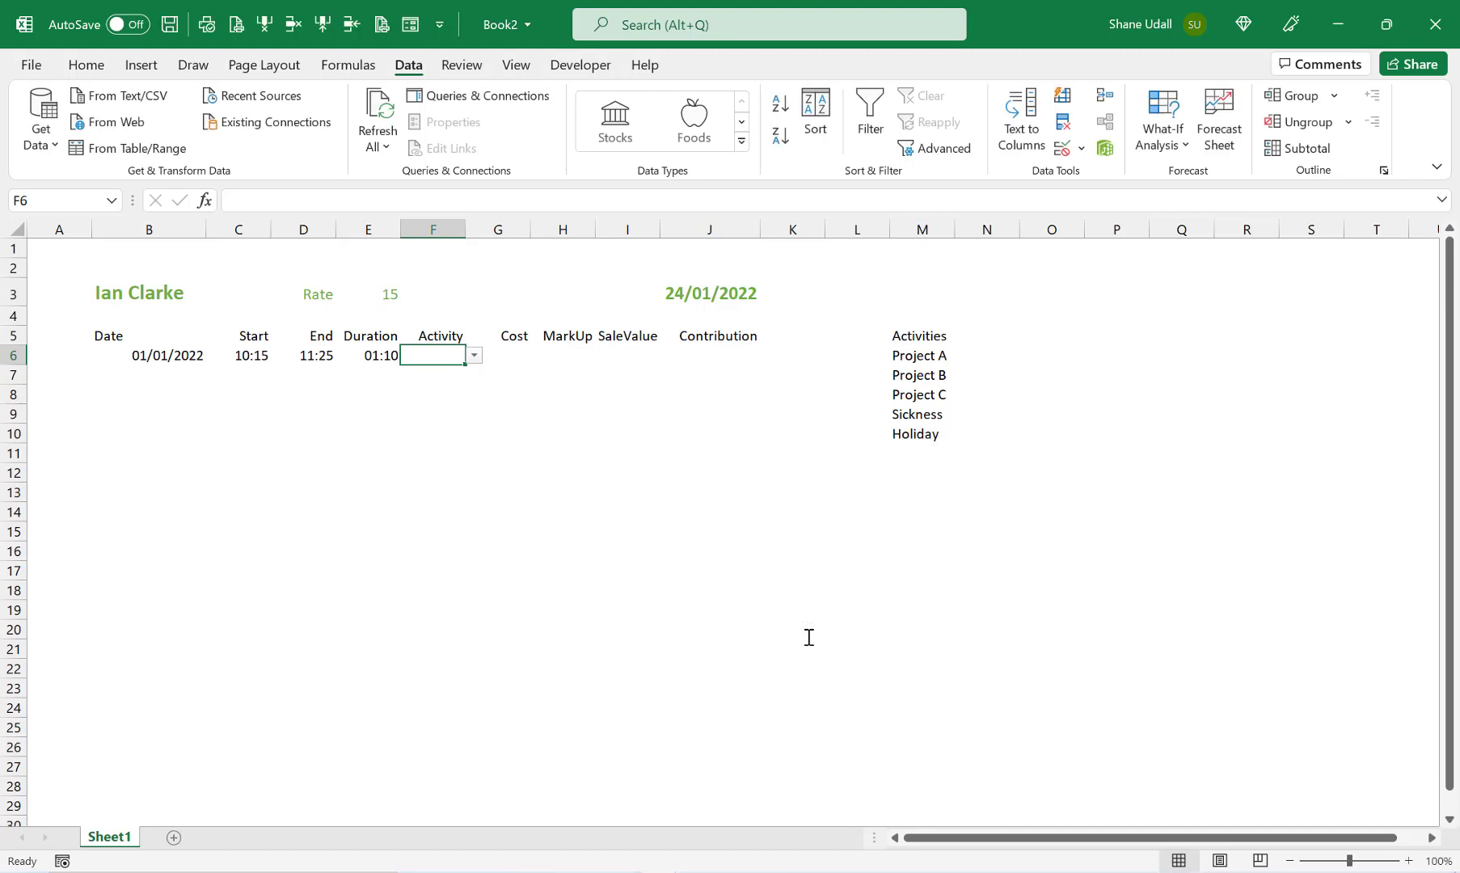
click(474, 355)
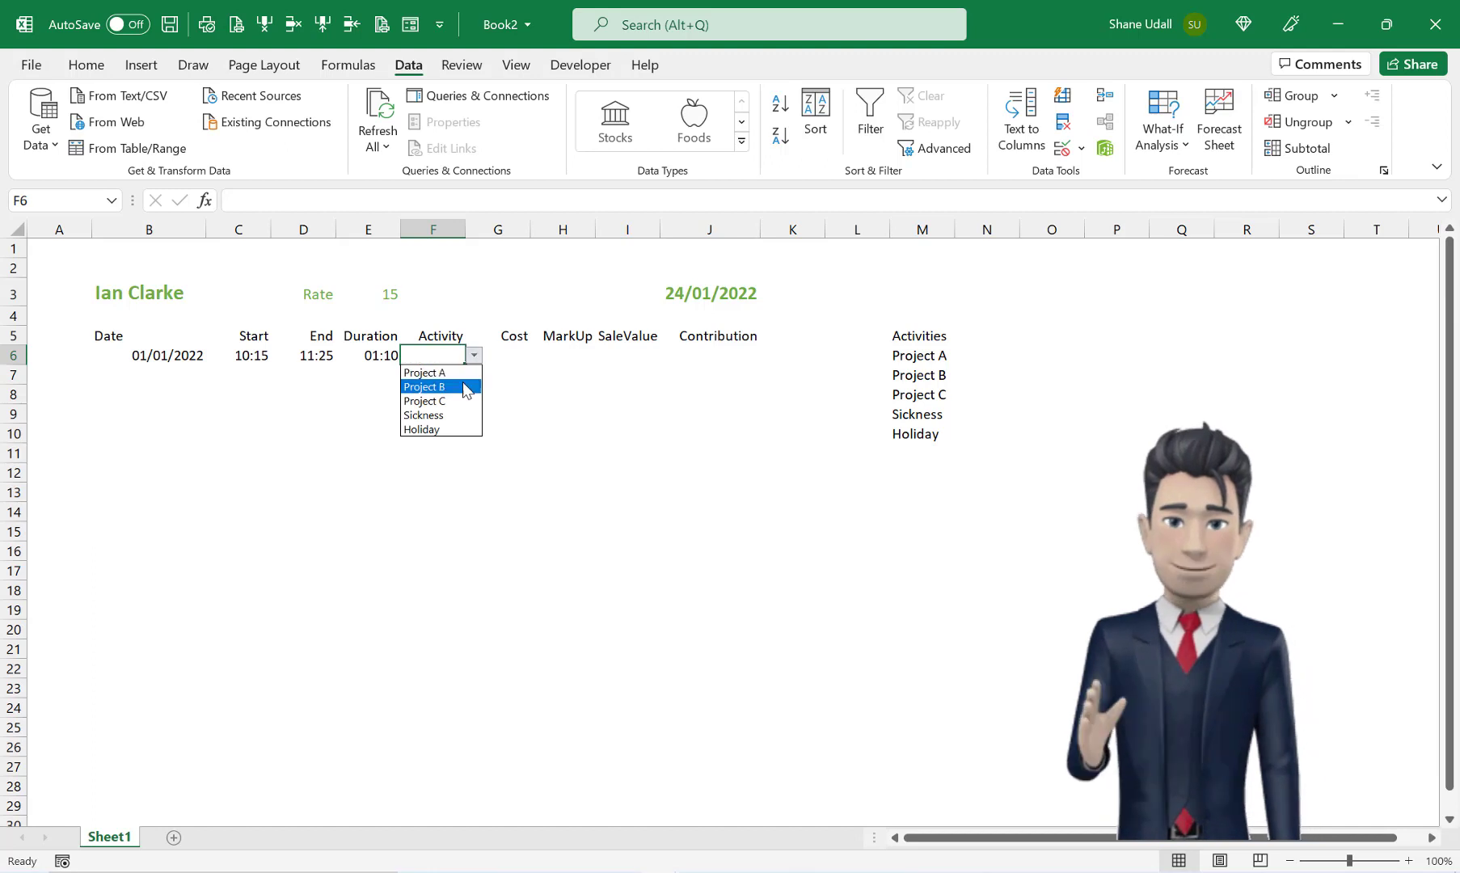
click(465, 389)
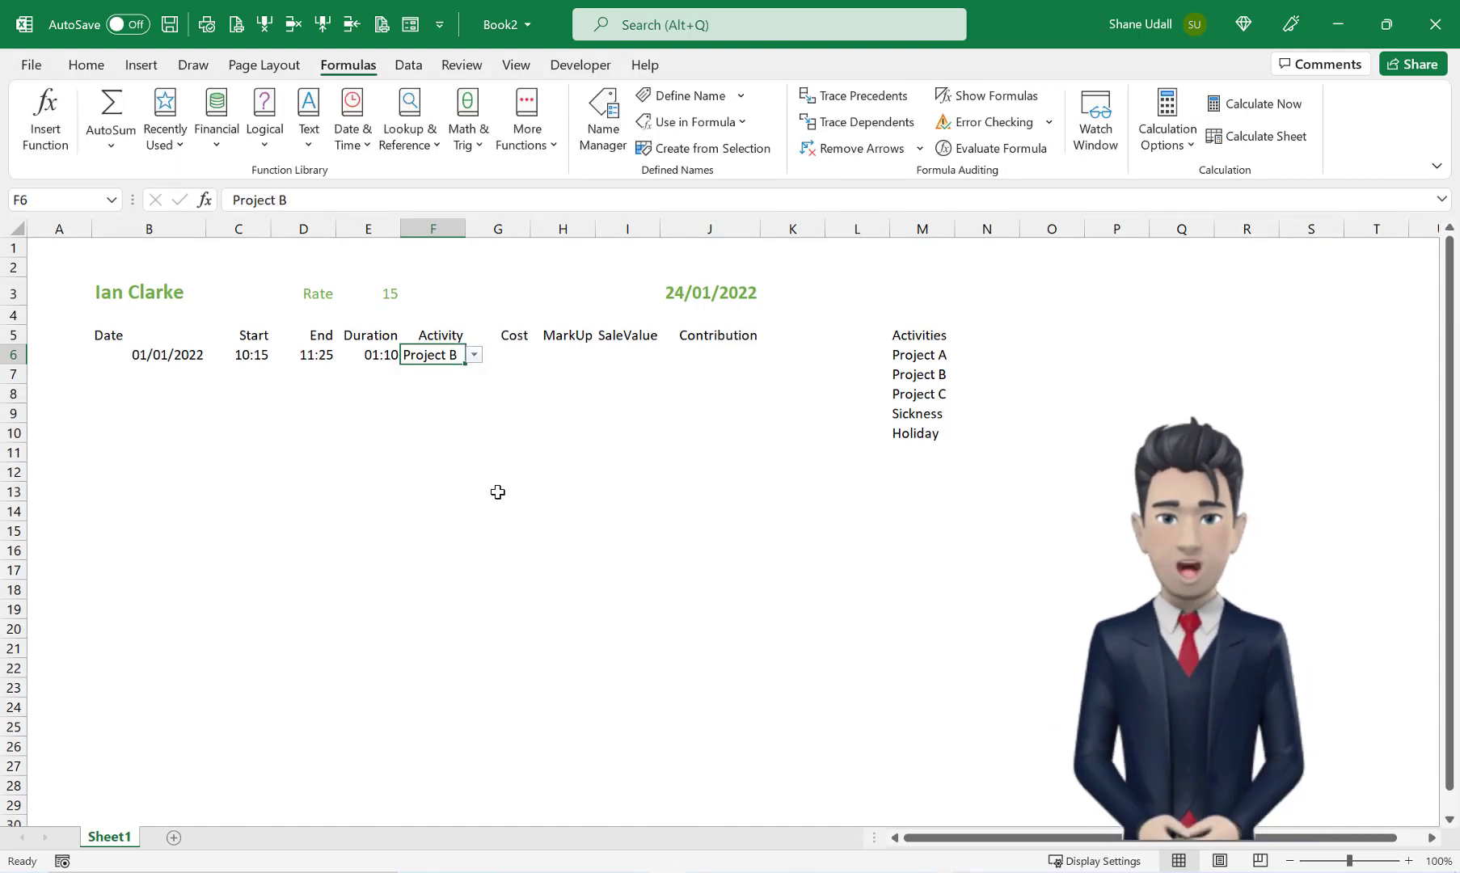
Step: Name cell E3, holding the rate 15, as Rate using the Name Box
click(512, 357)
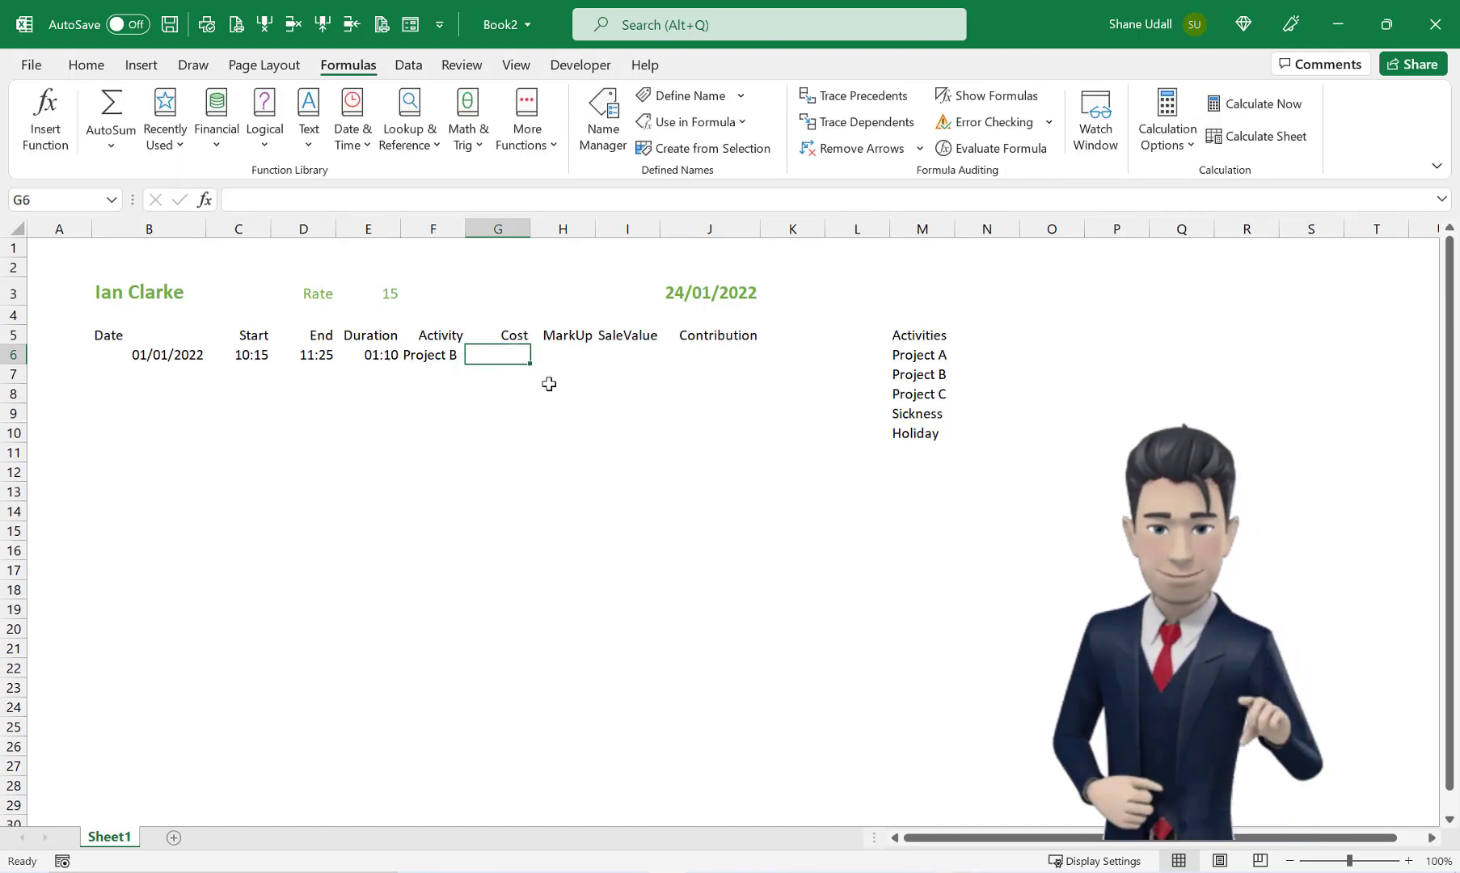
click(375, 355)
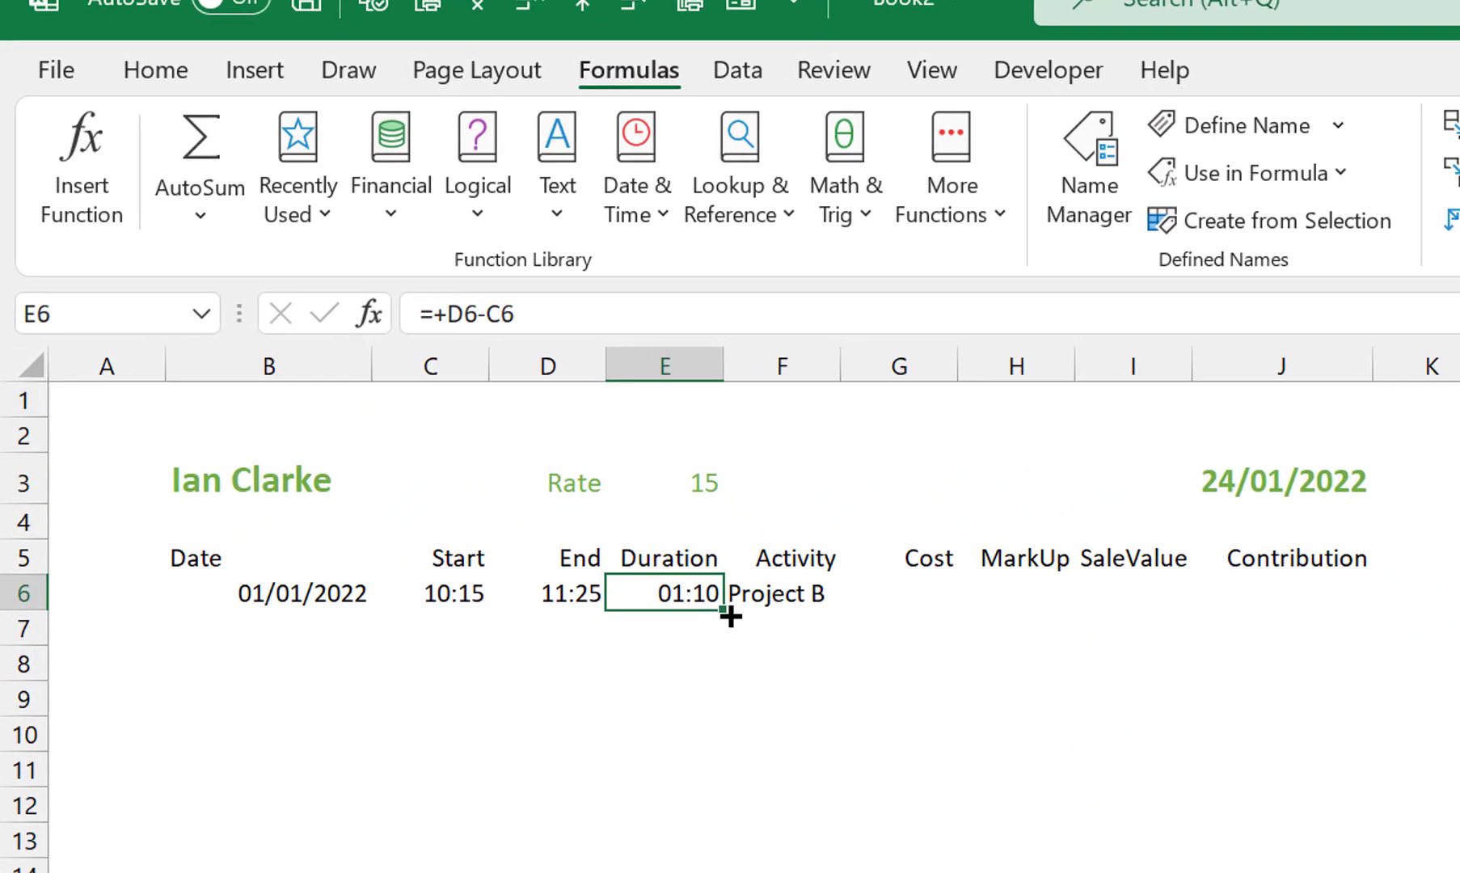
click(688, 489)
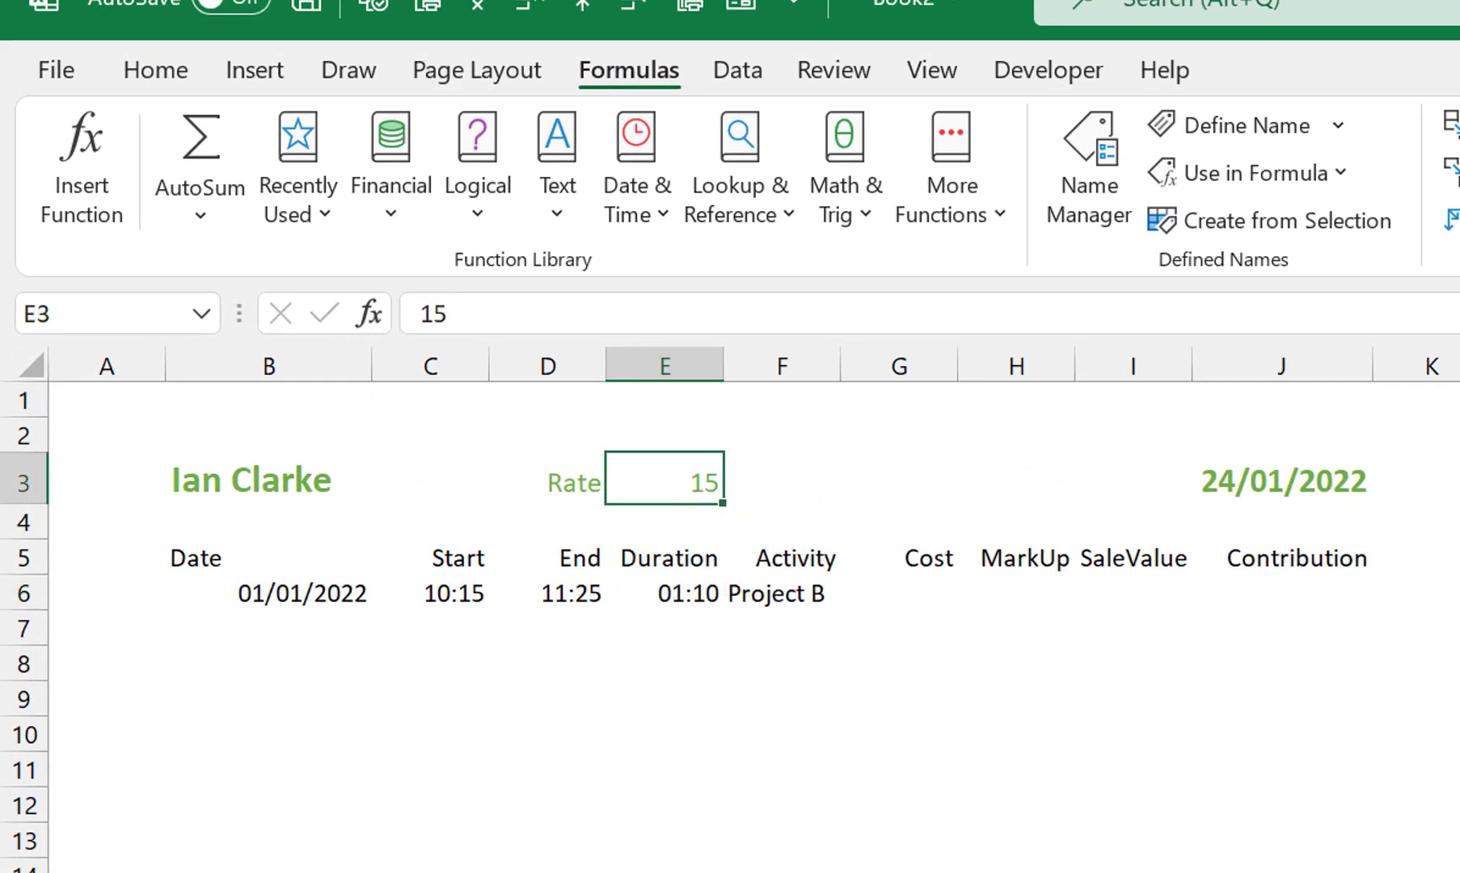
click(919, 591)
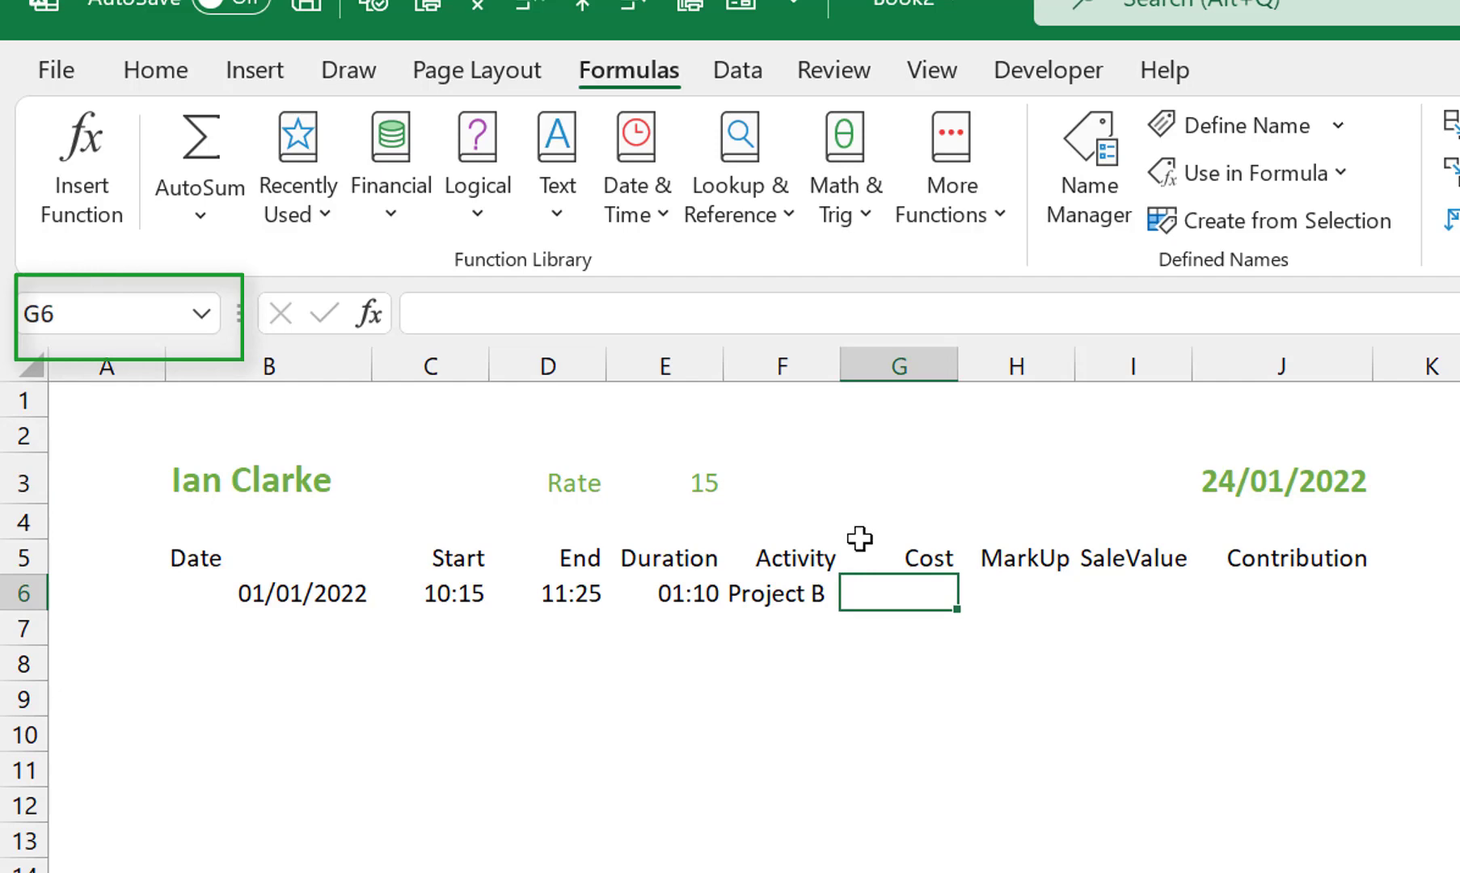
click(700, 490)
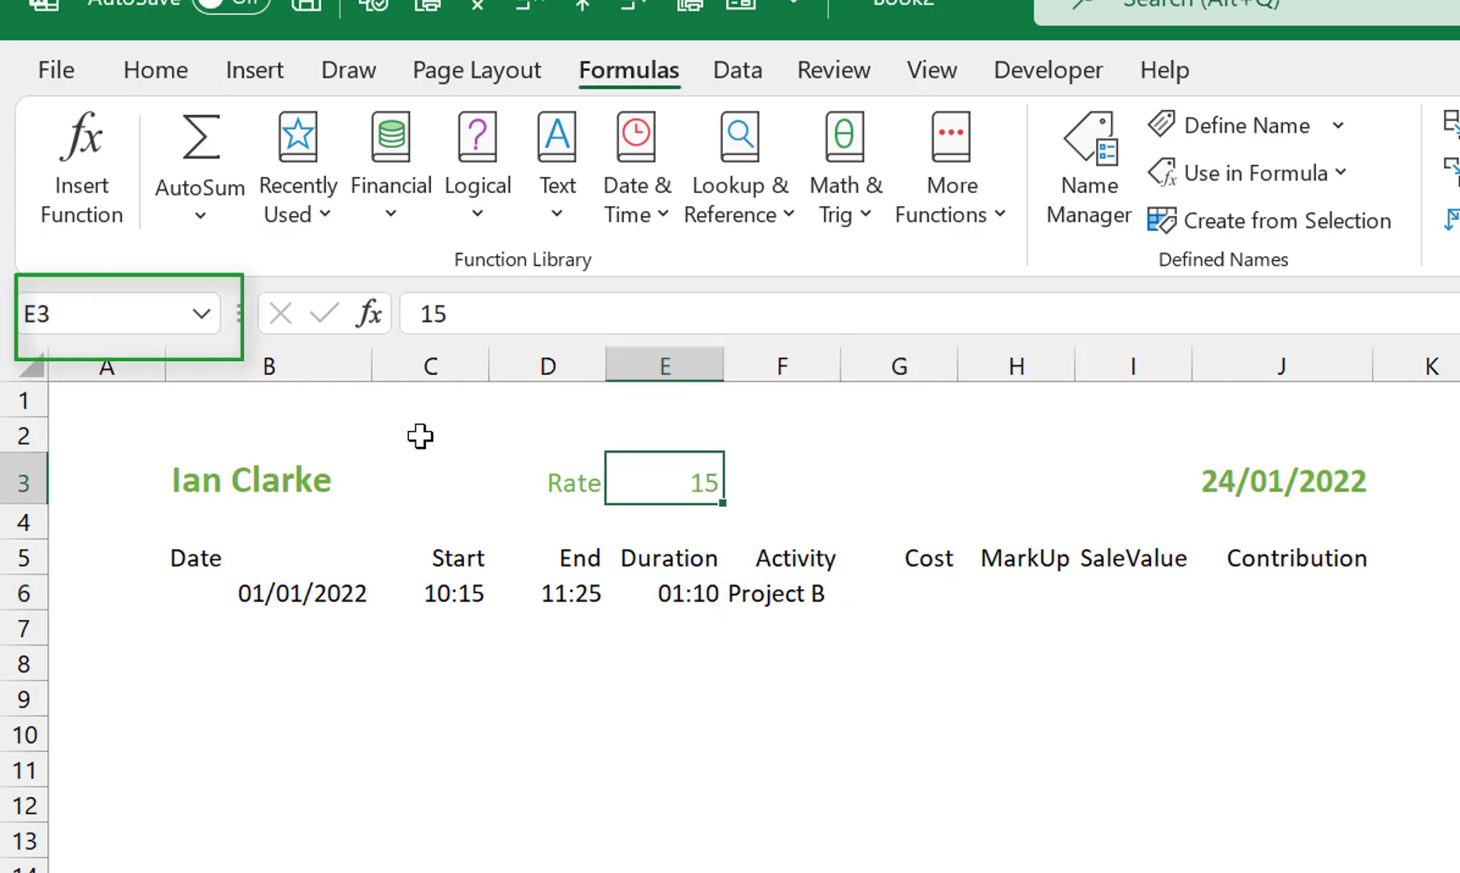
click(117, 318)
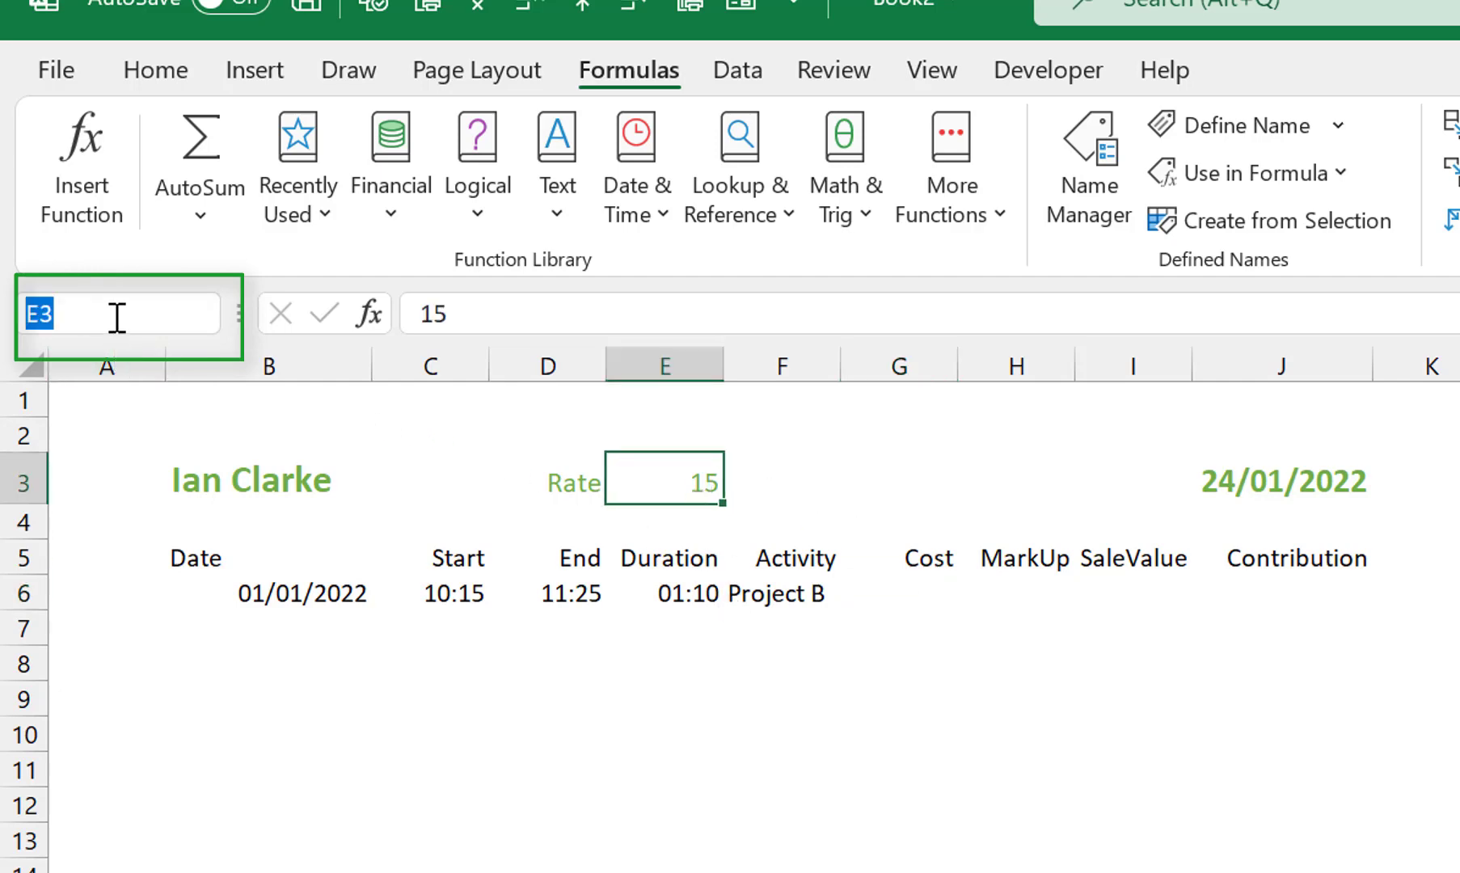
text(Ra)
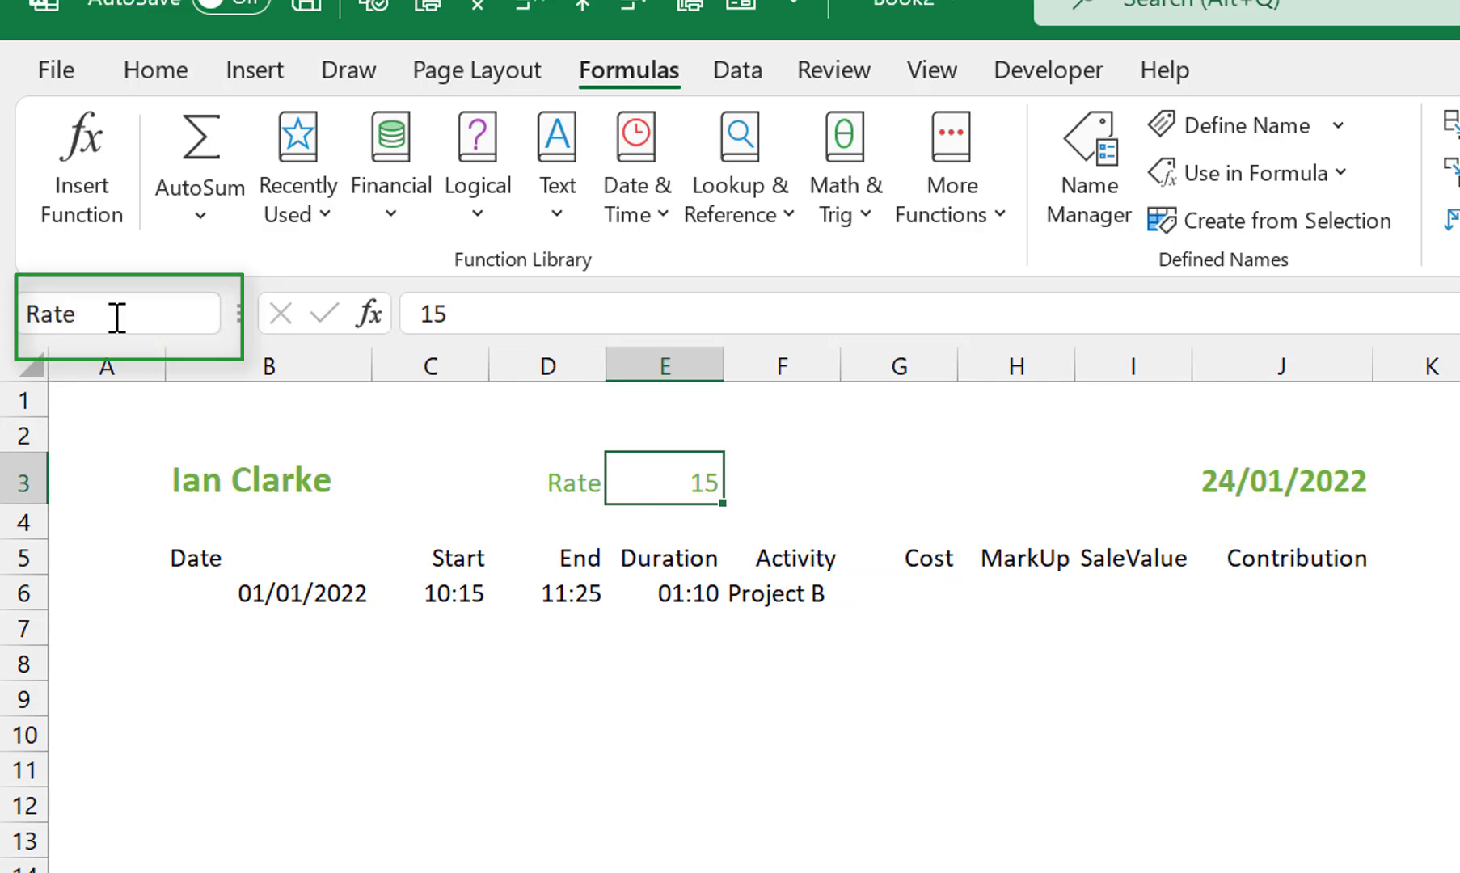
text(te)
key(Return)
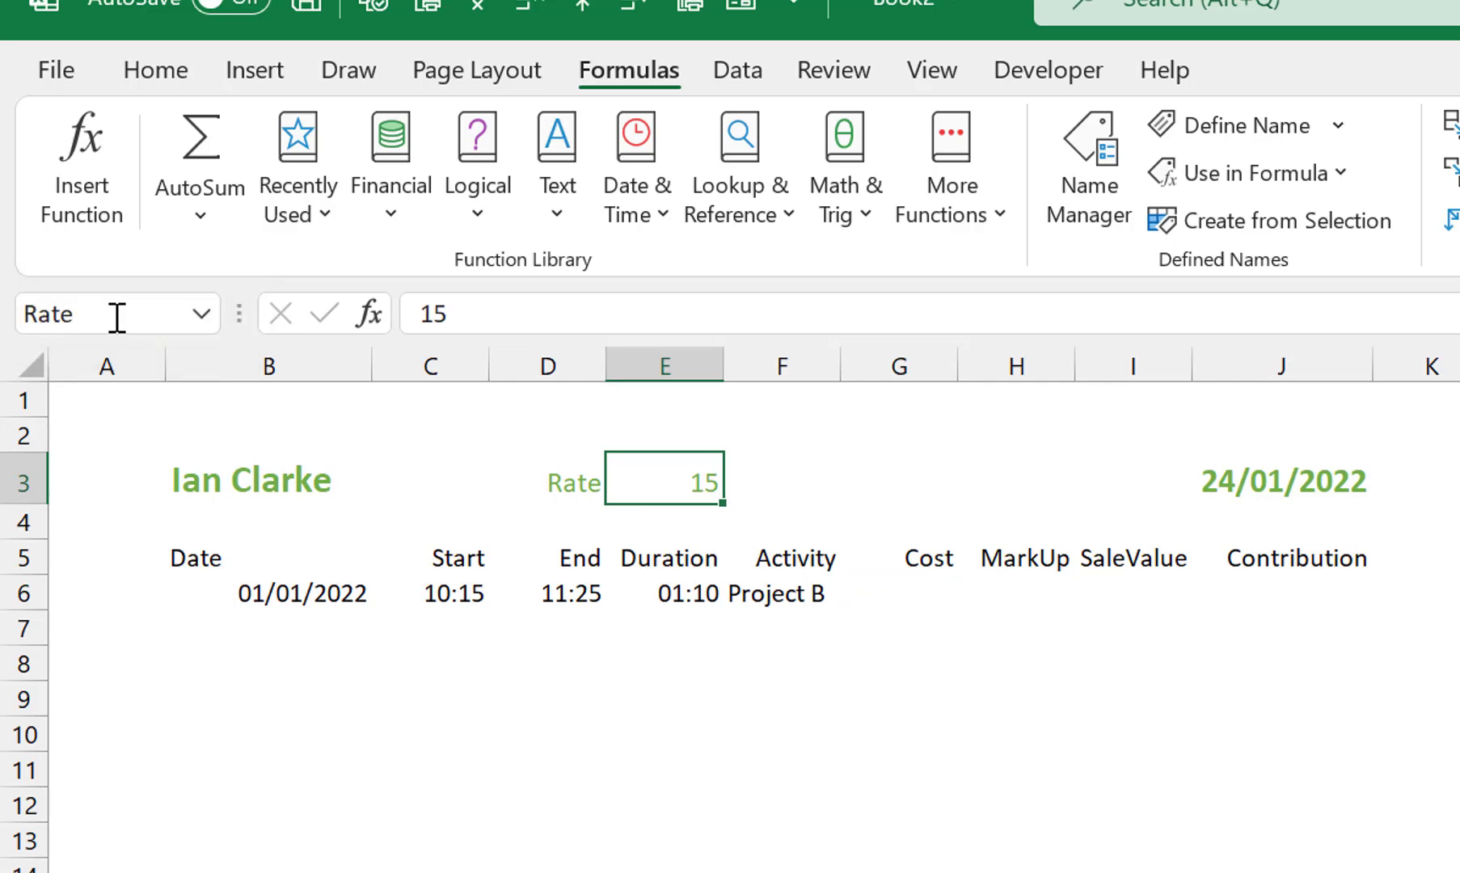
click(924, 585)
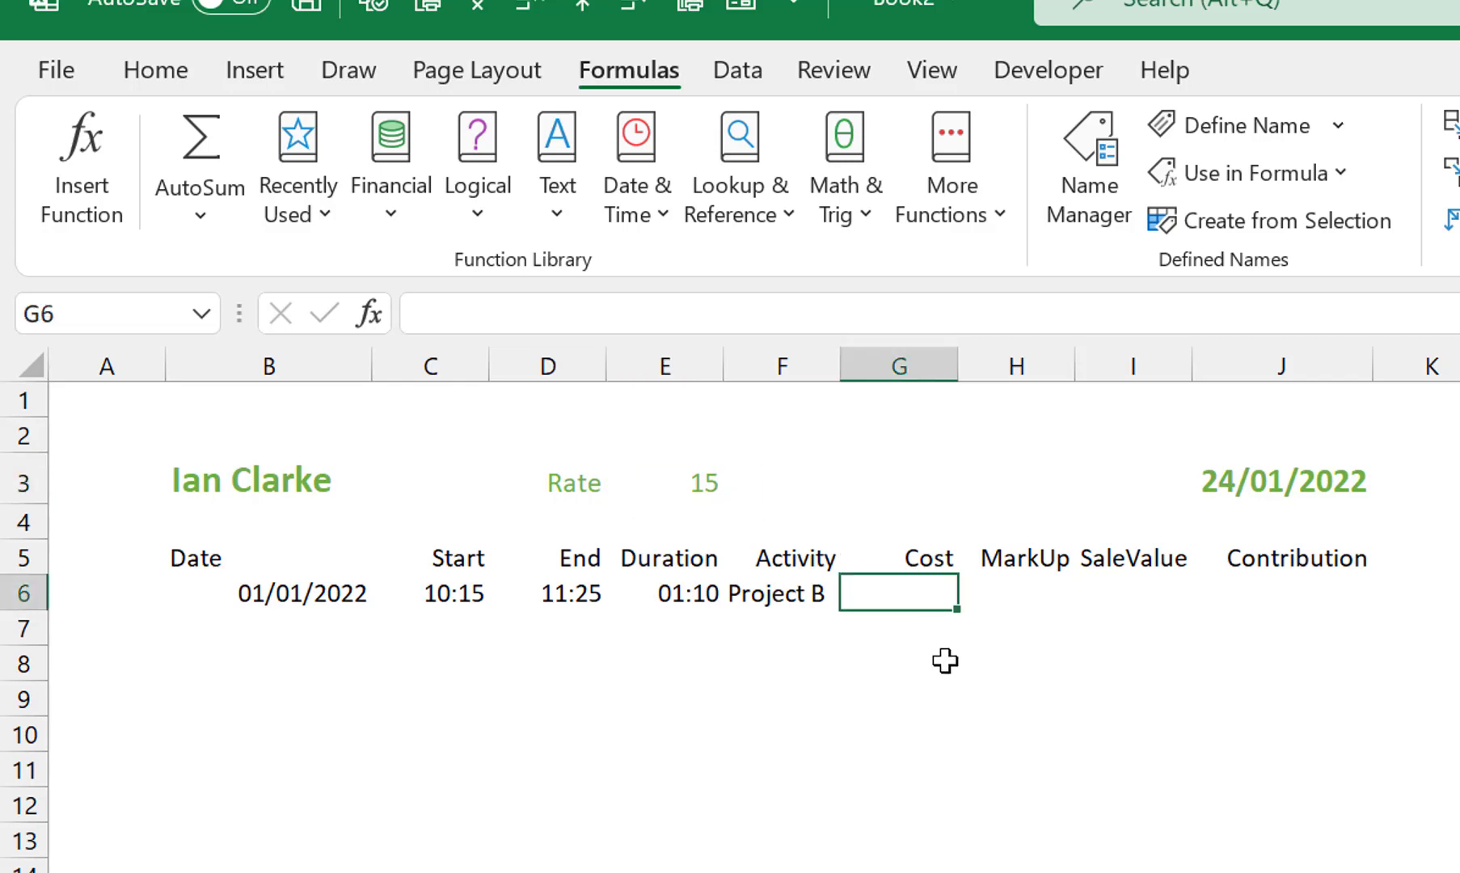
text(=)
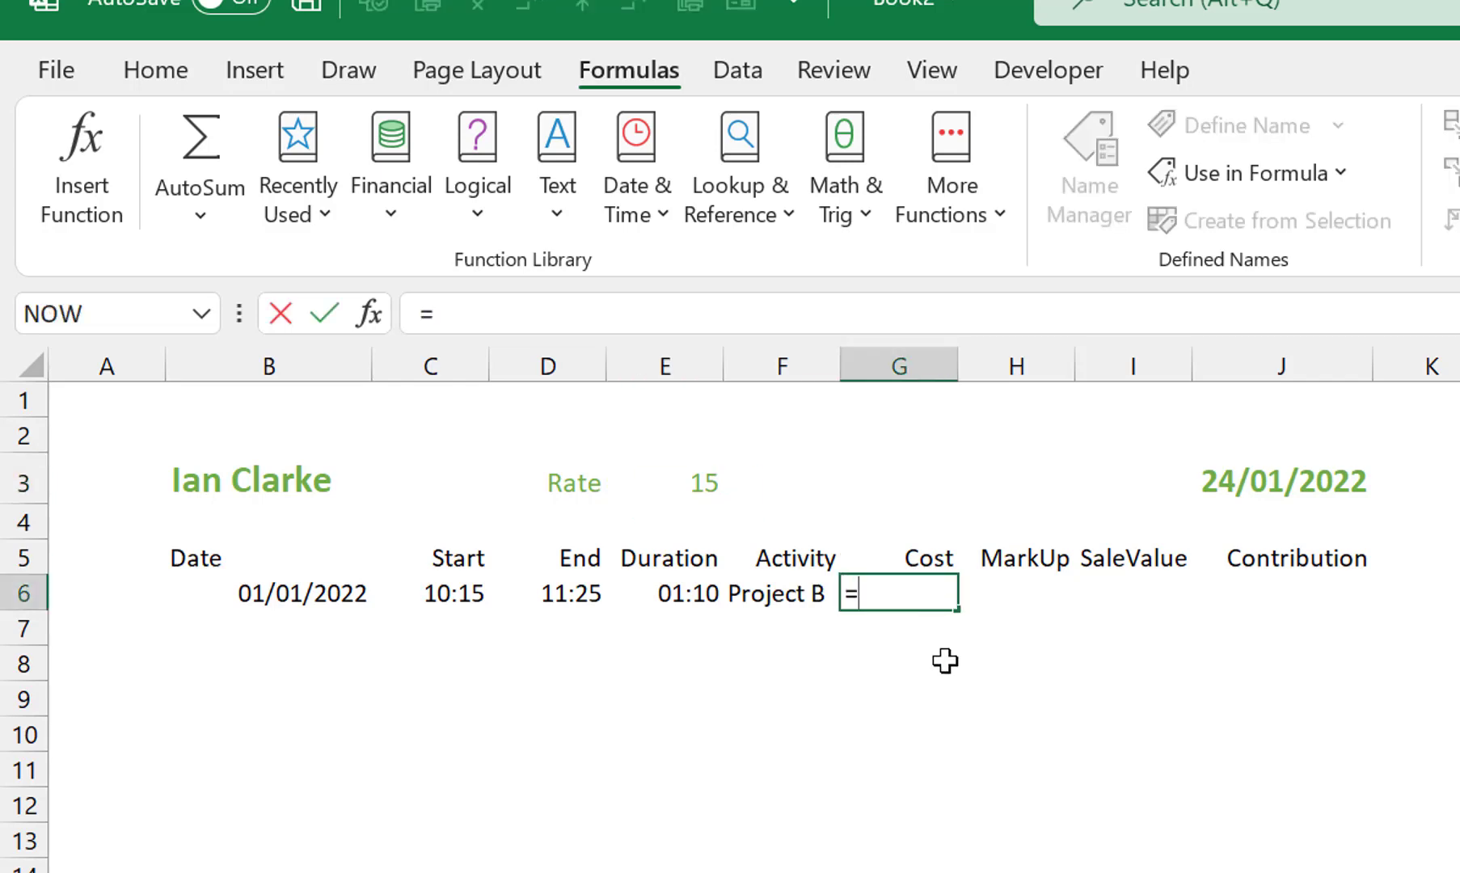
text(E6)
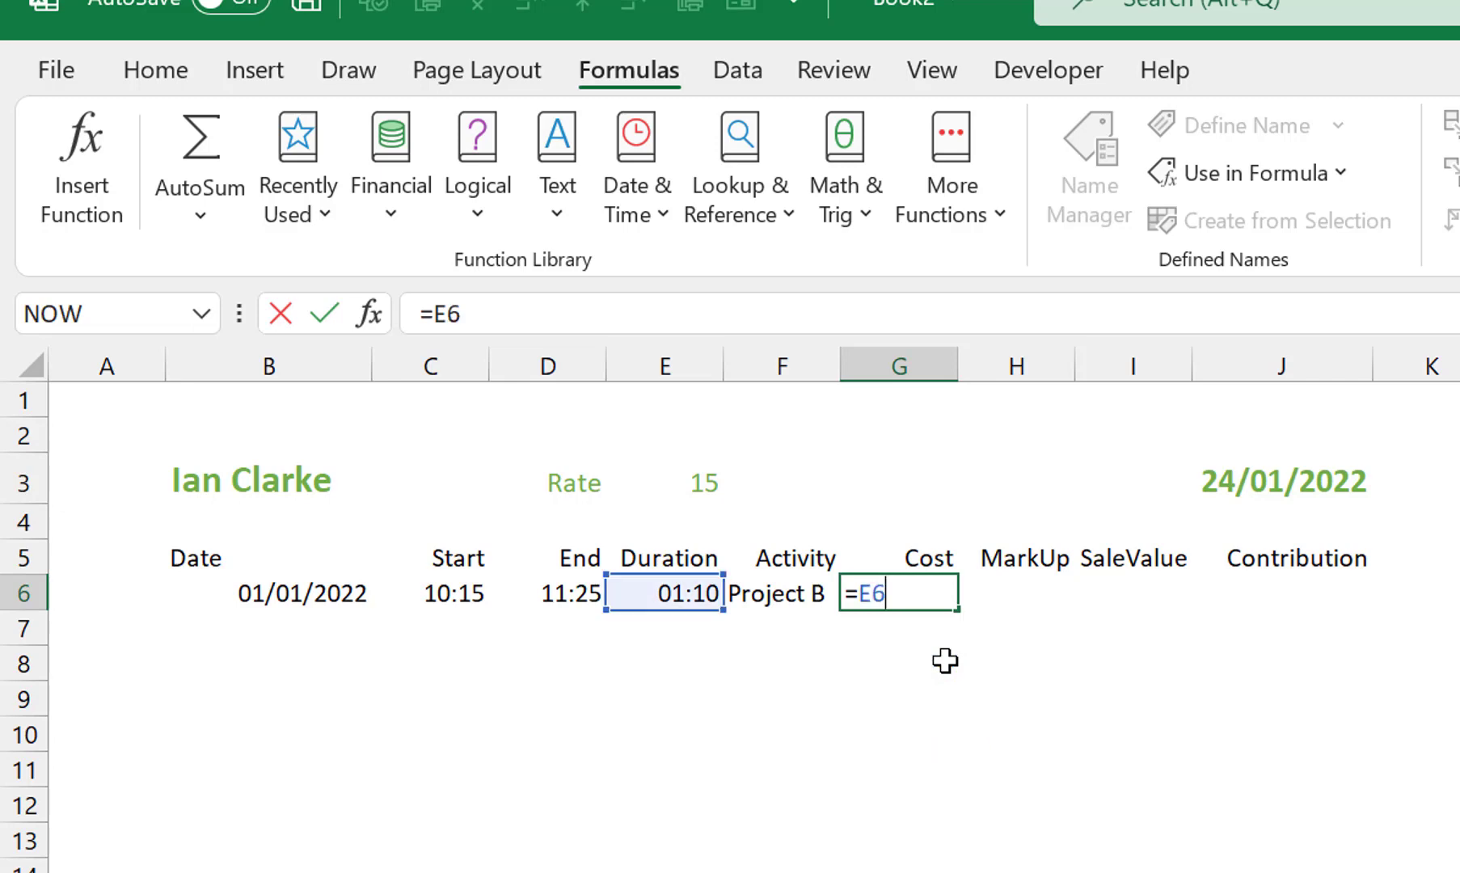
text(*Rate)
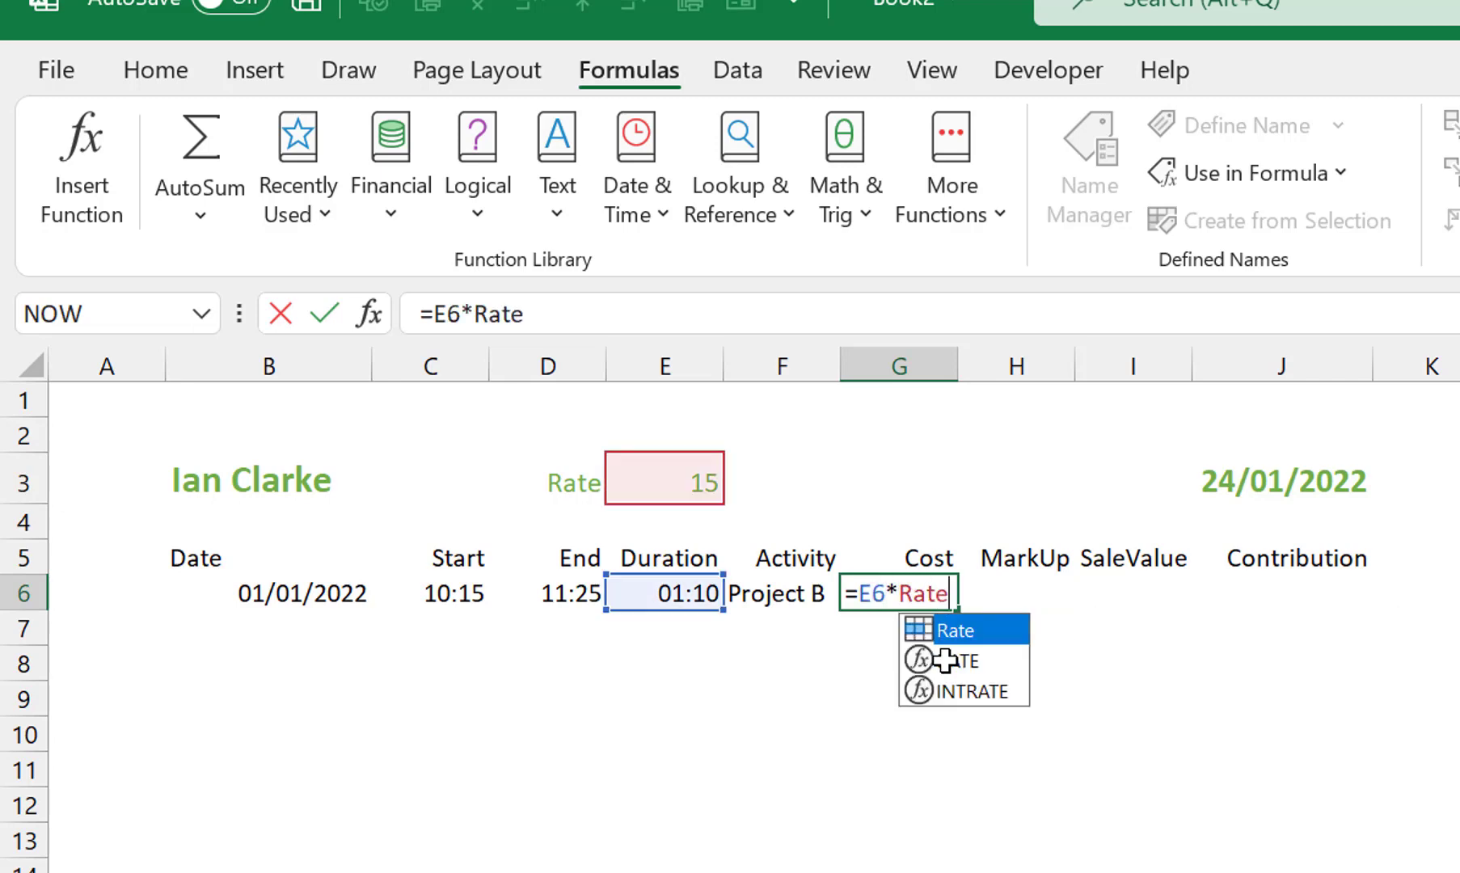
key(Return)
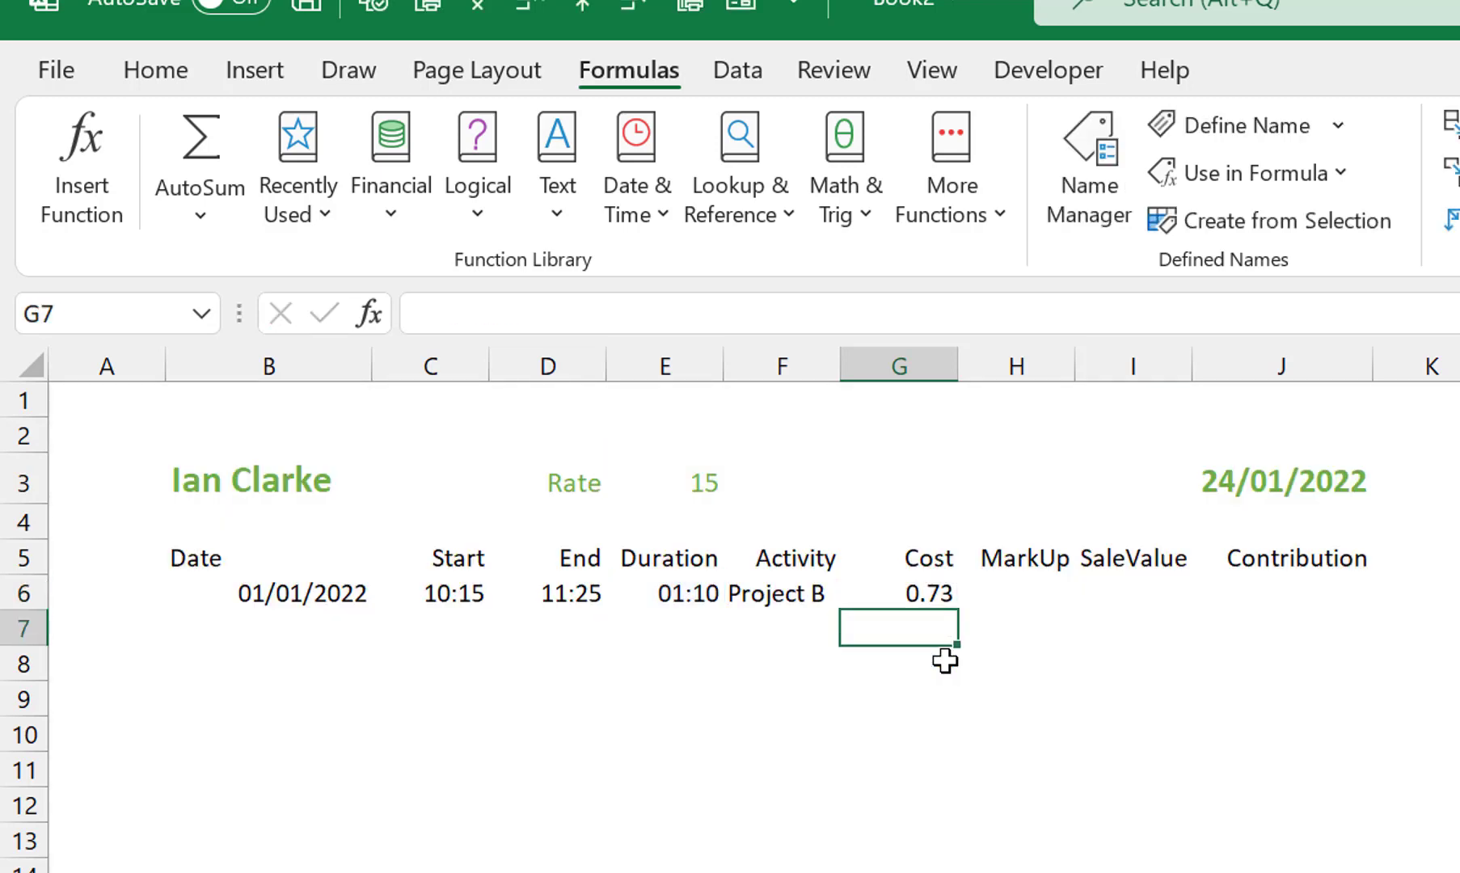
click(936, 596)
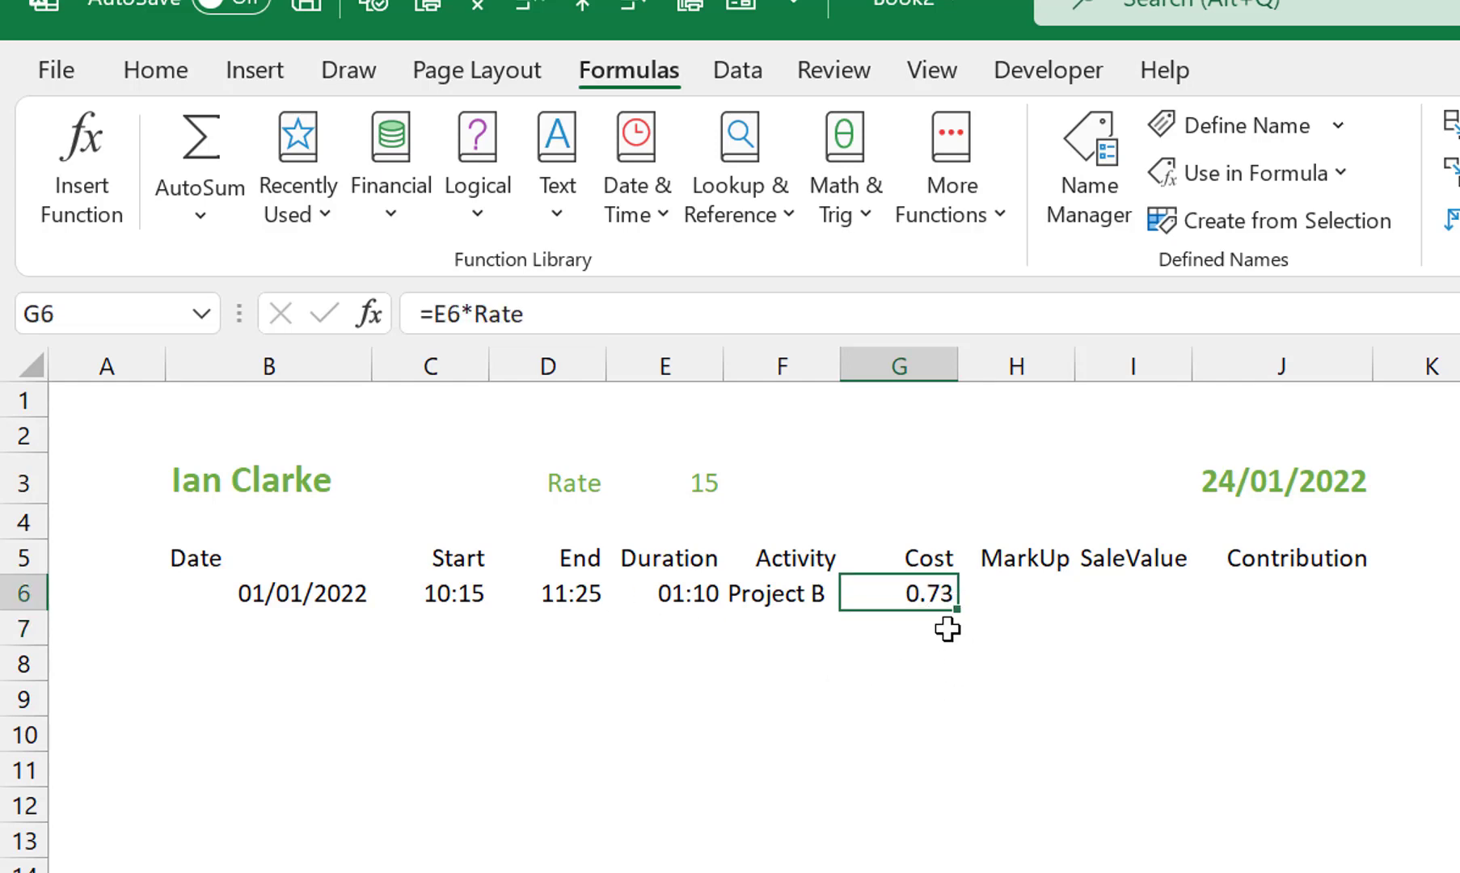
click(683, 597)
click(691, 484)
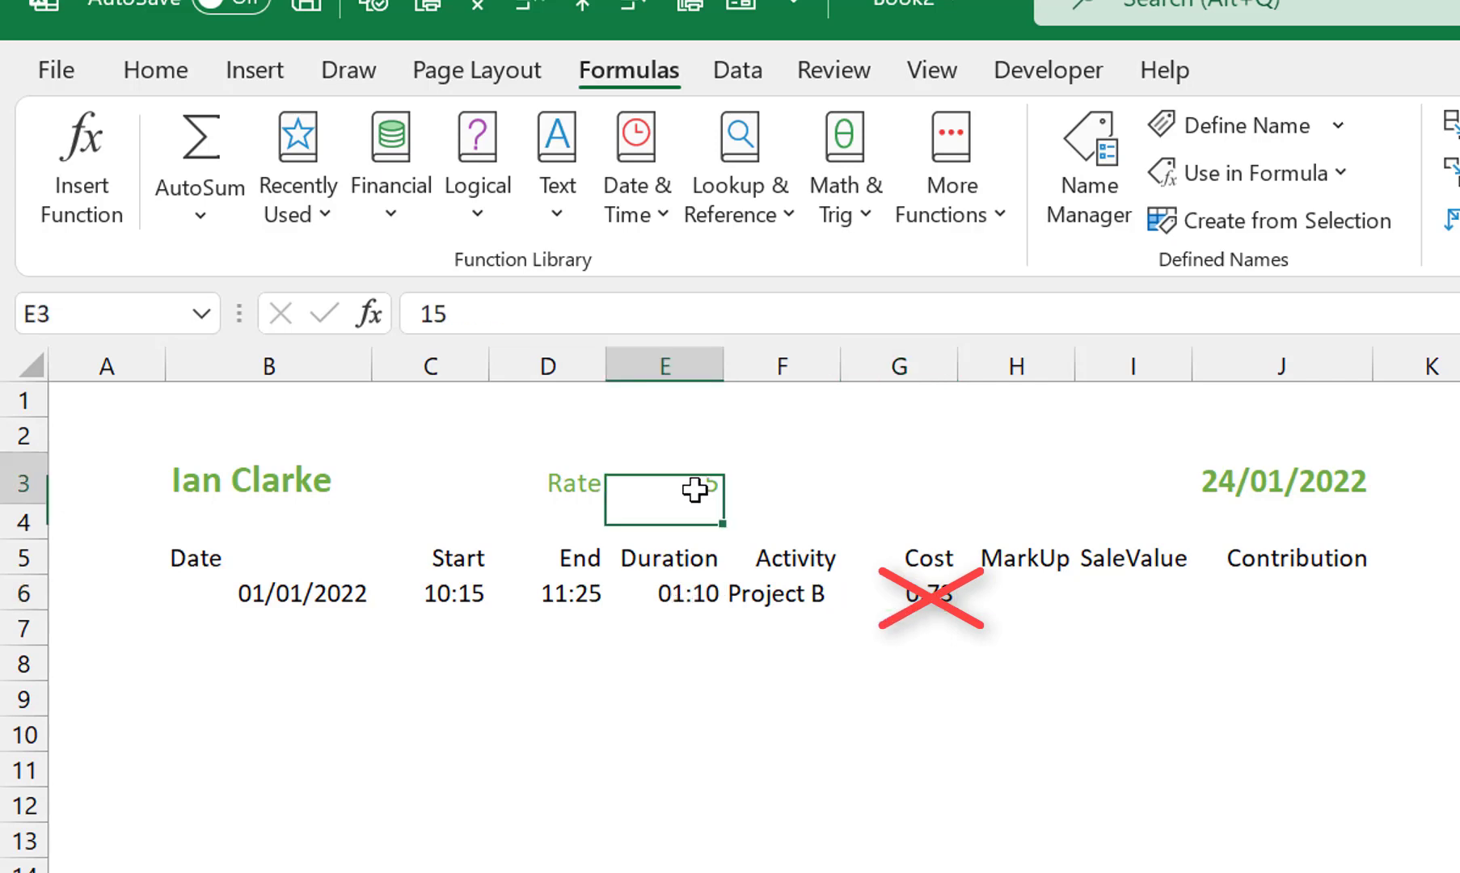
click(681, 608)
click(716, 481)
click(923, 586)
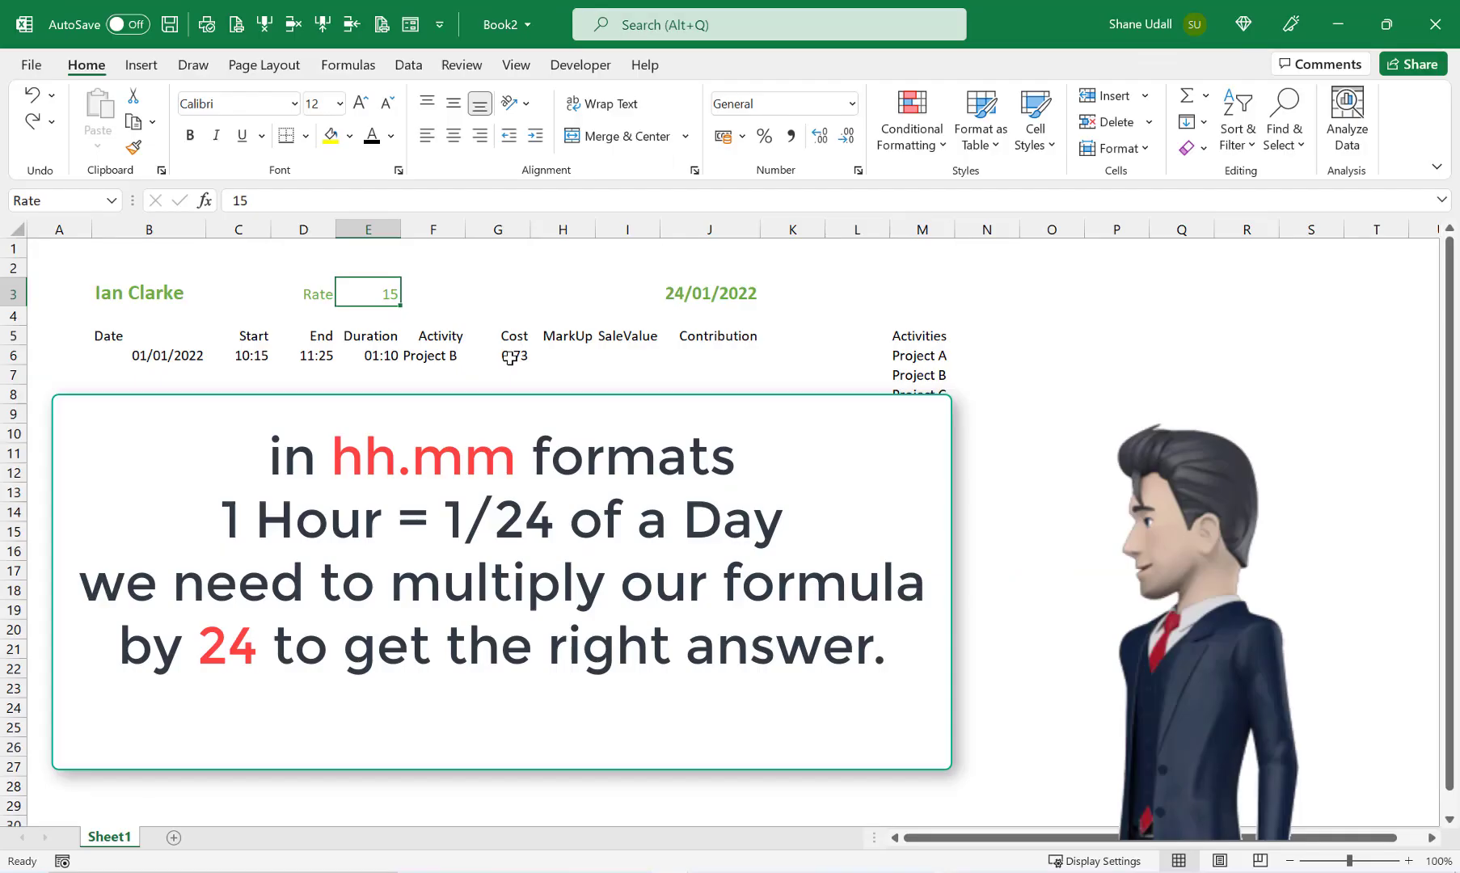
Step: Change G6's Cost formula to =(E6*Rate)*24 so it shows 17.50
click(898, 593)
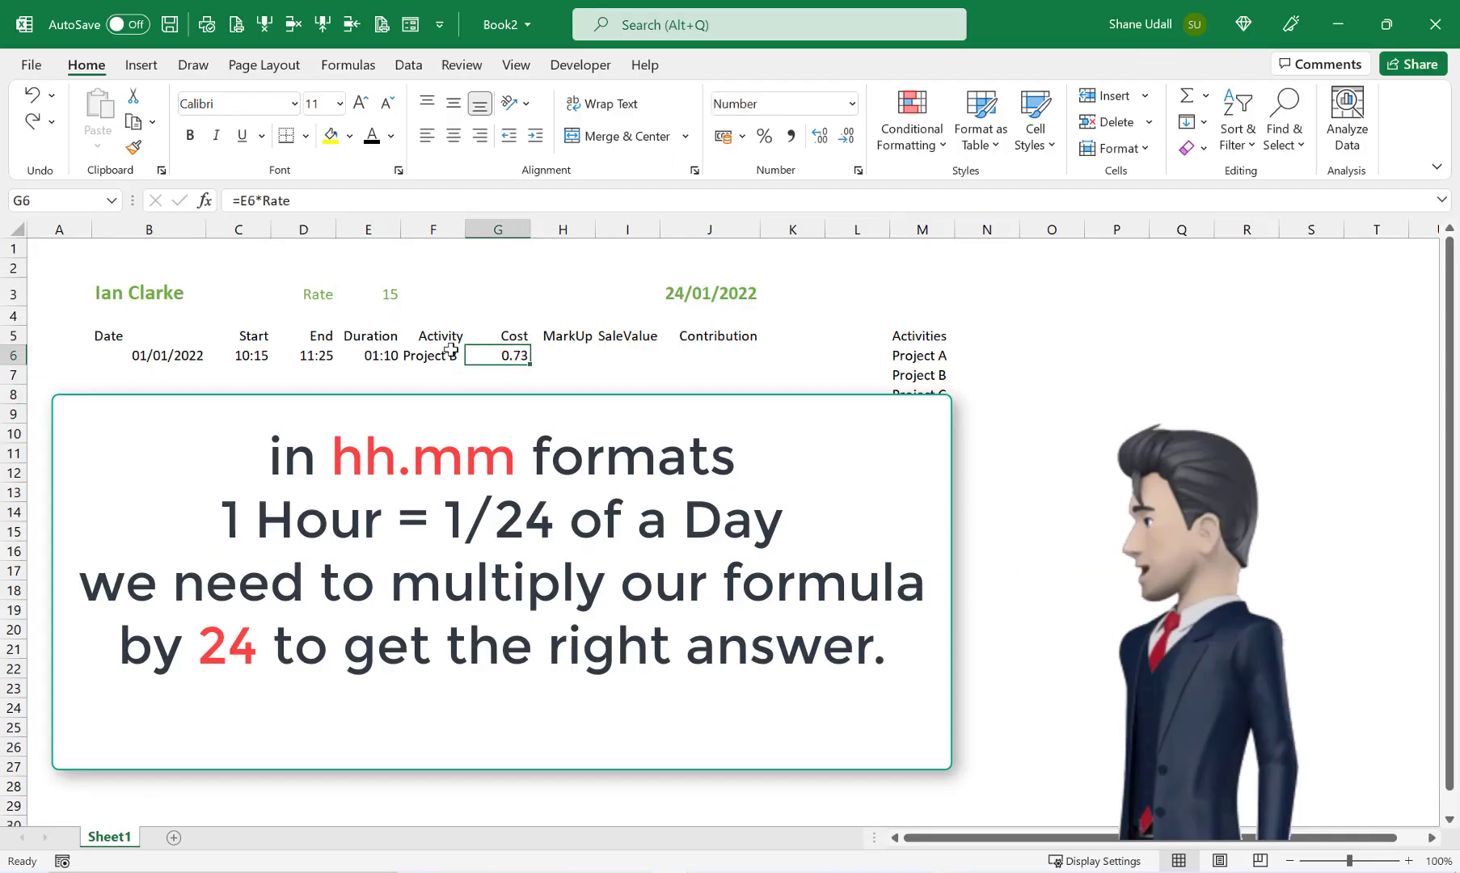
click(240, 201)
text(()
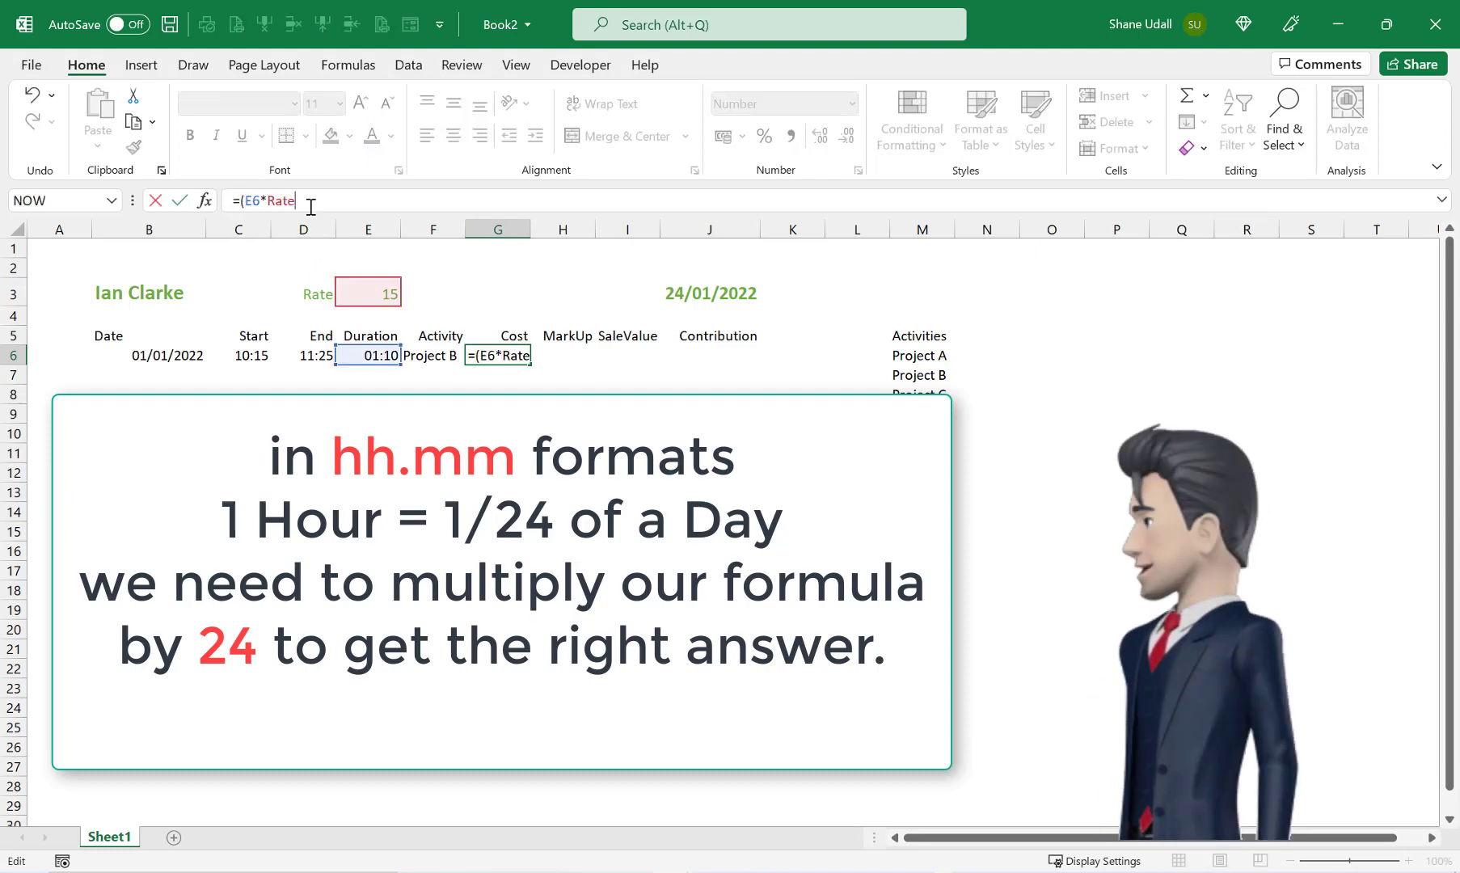
text()*24)
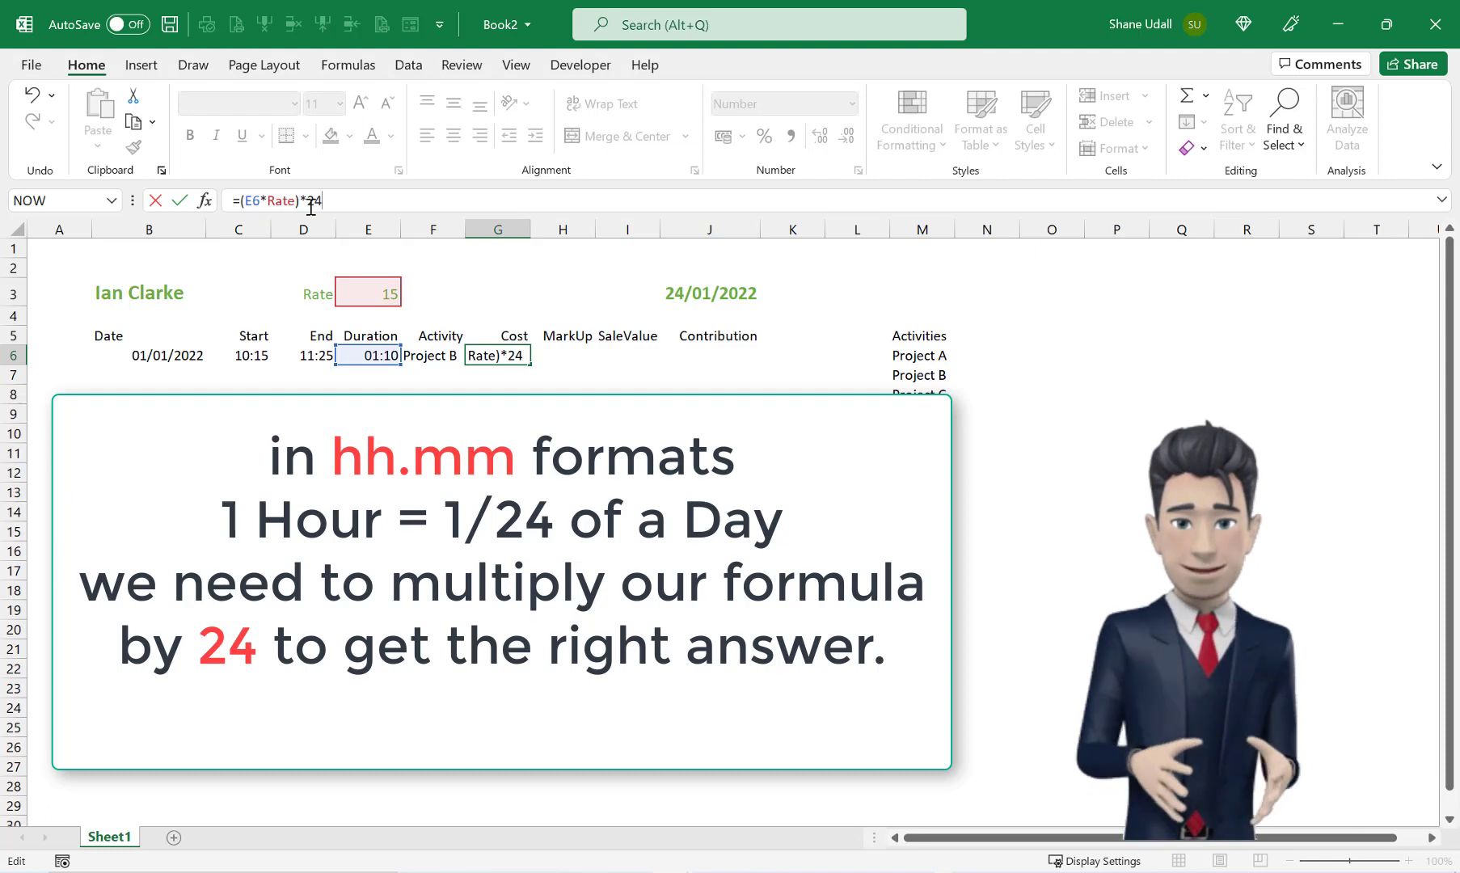
key(Return)
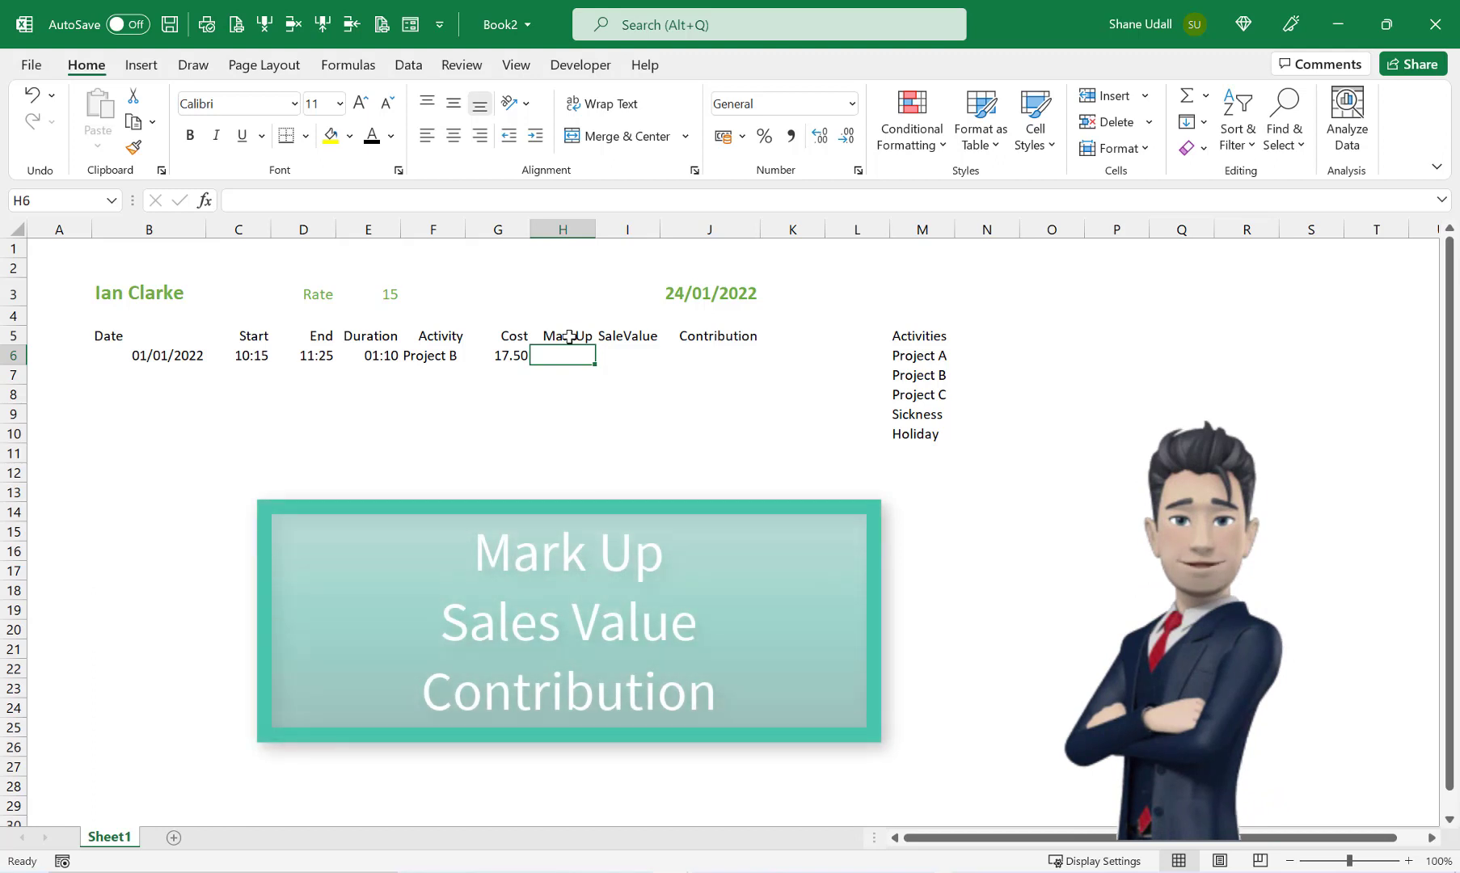
click(570, 336)
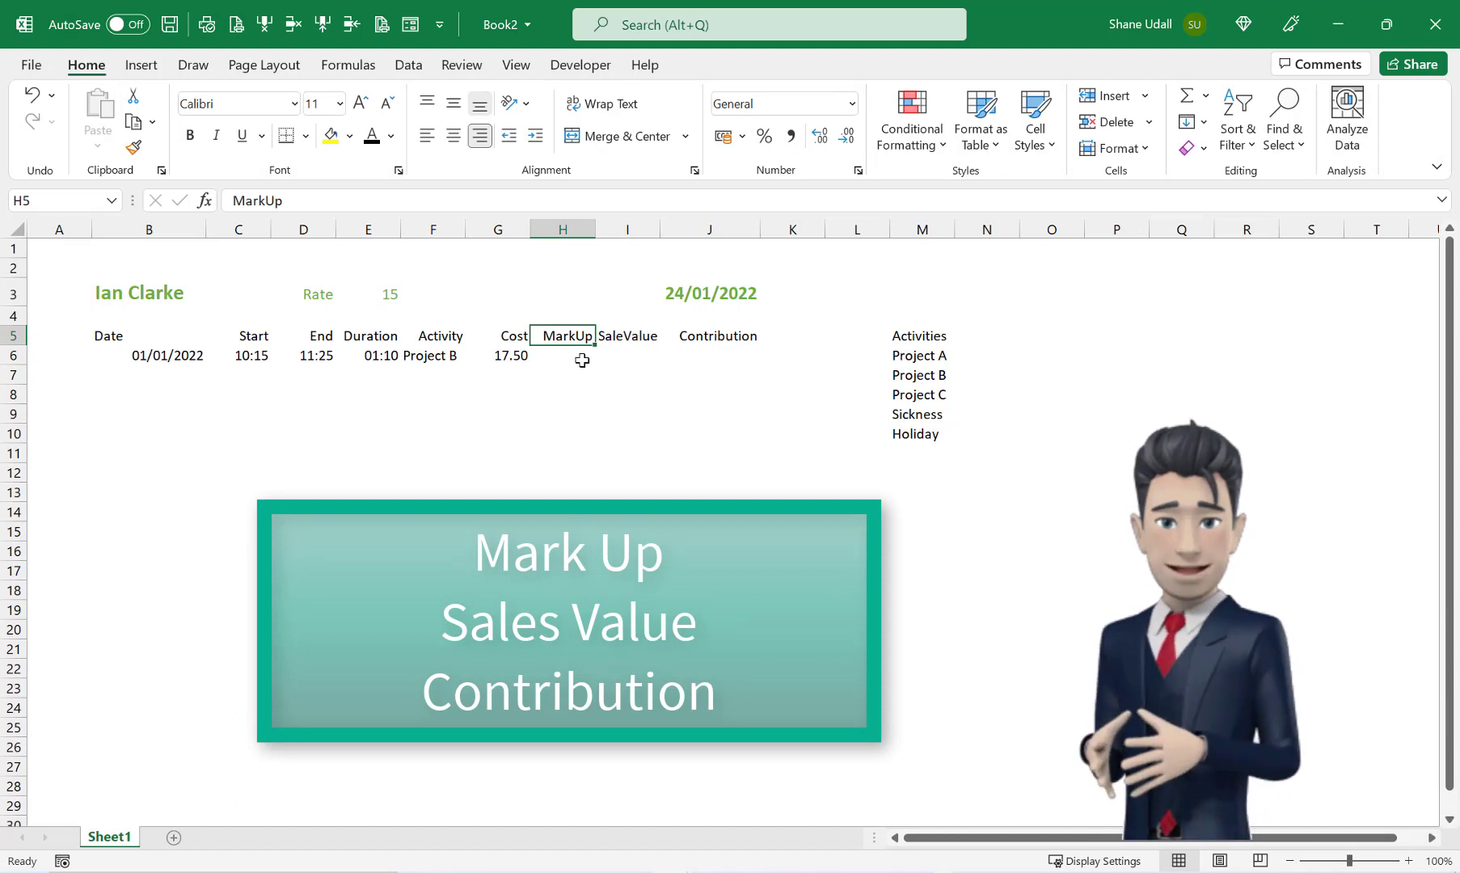
click(629, 336)
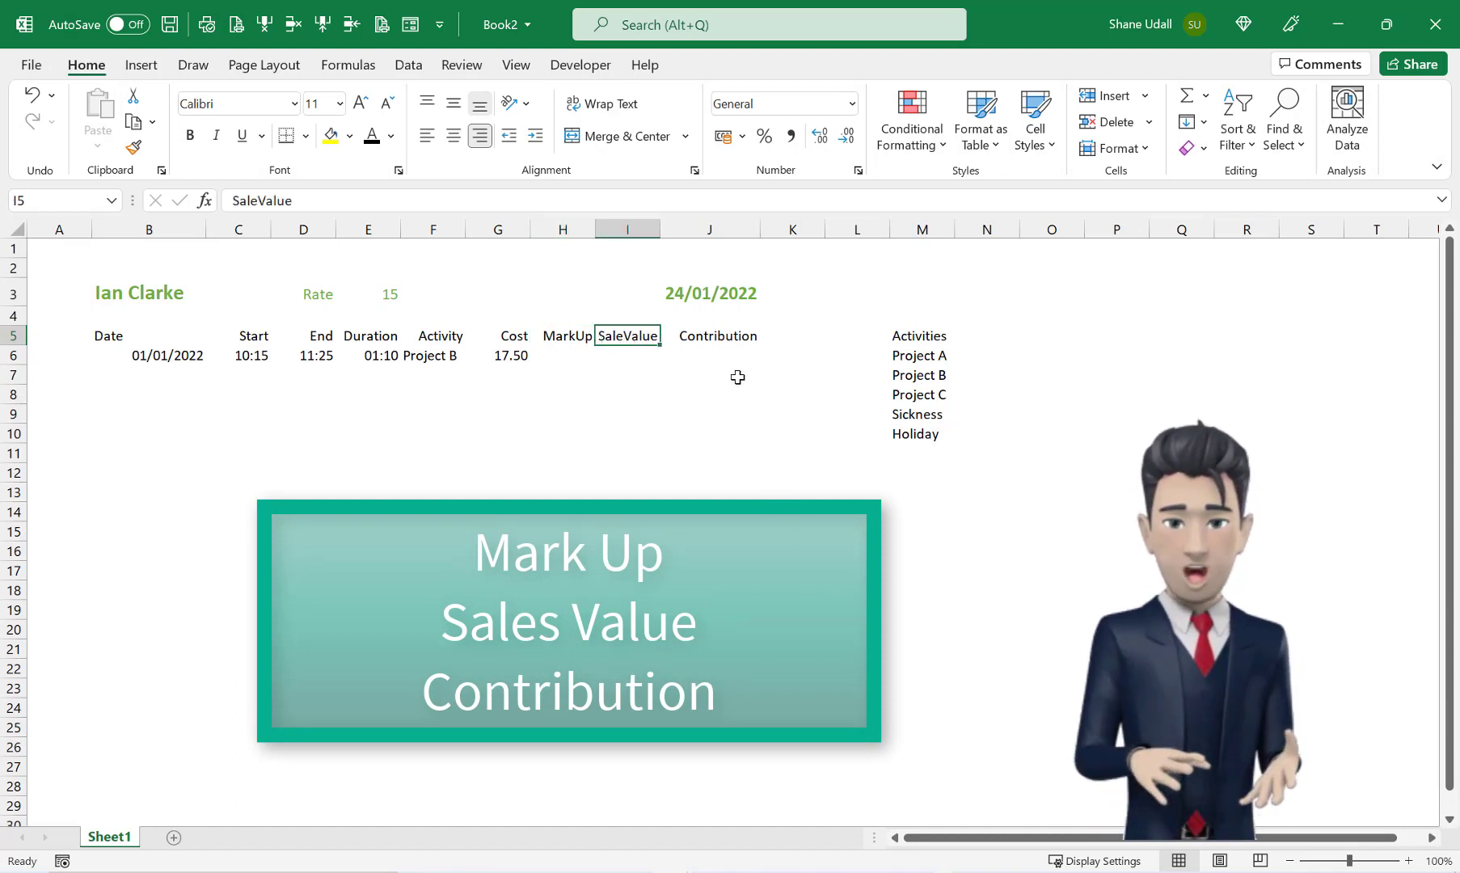
click(708, 333)
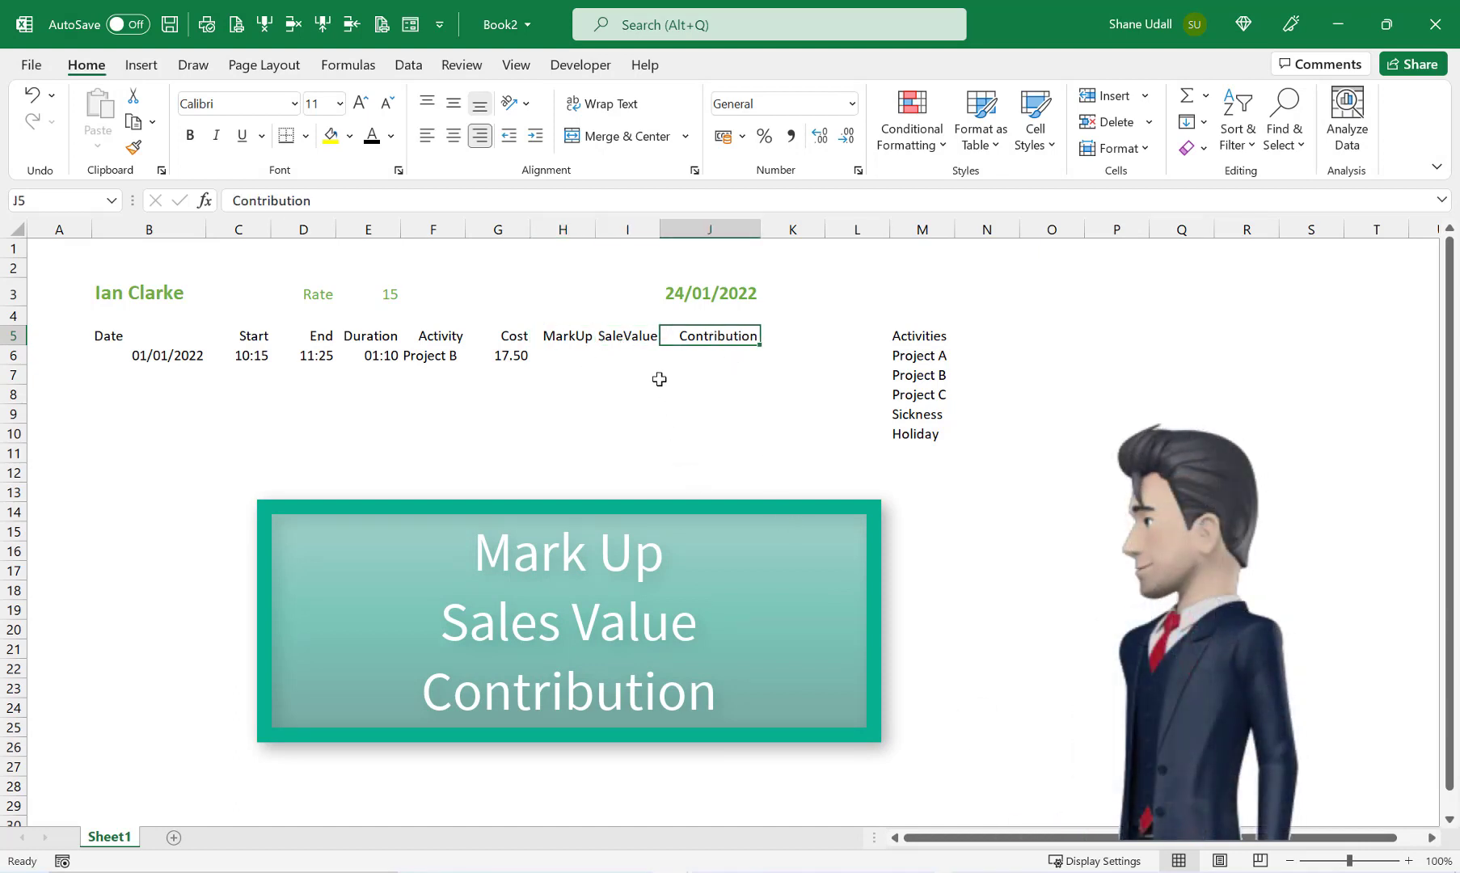
click(567, 335)
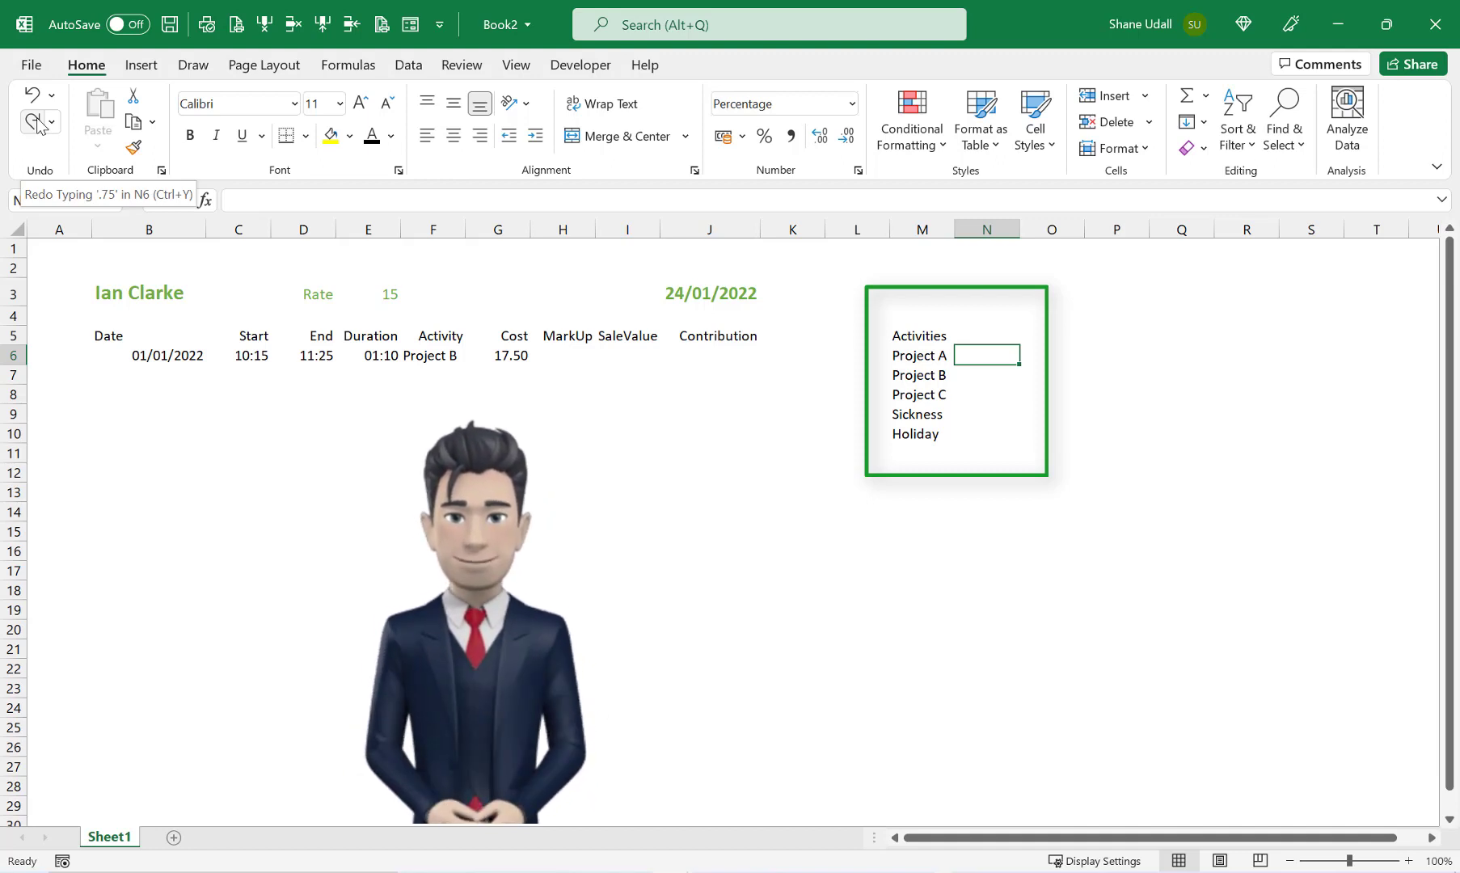
Step: Restore the markup rates 75%, 70%, 65%, 0% and 0% in N6:N10
click(34, 122)
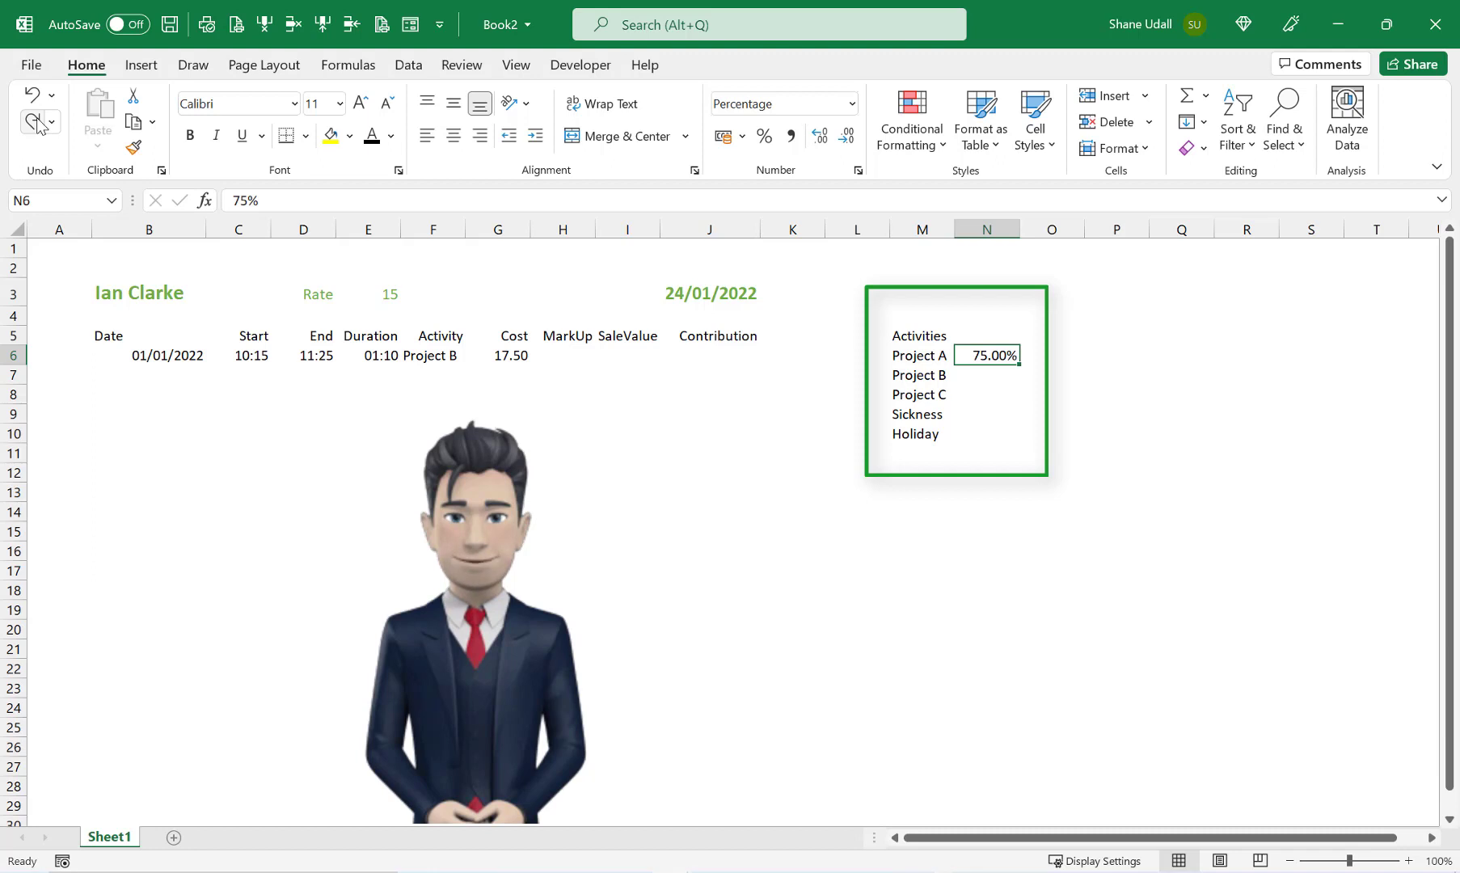
click(35, 122)
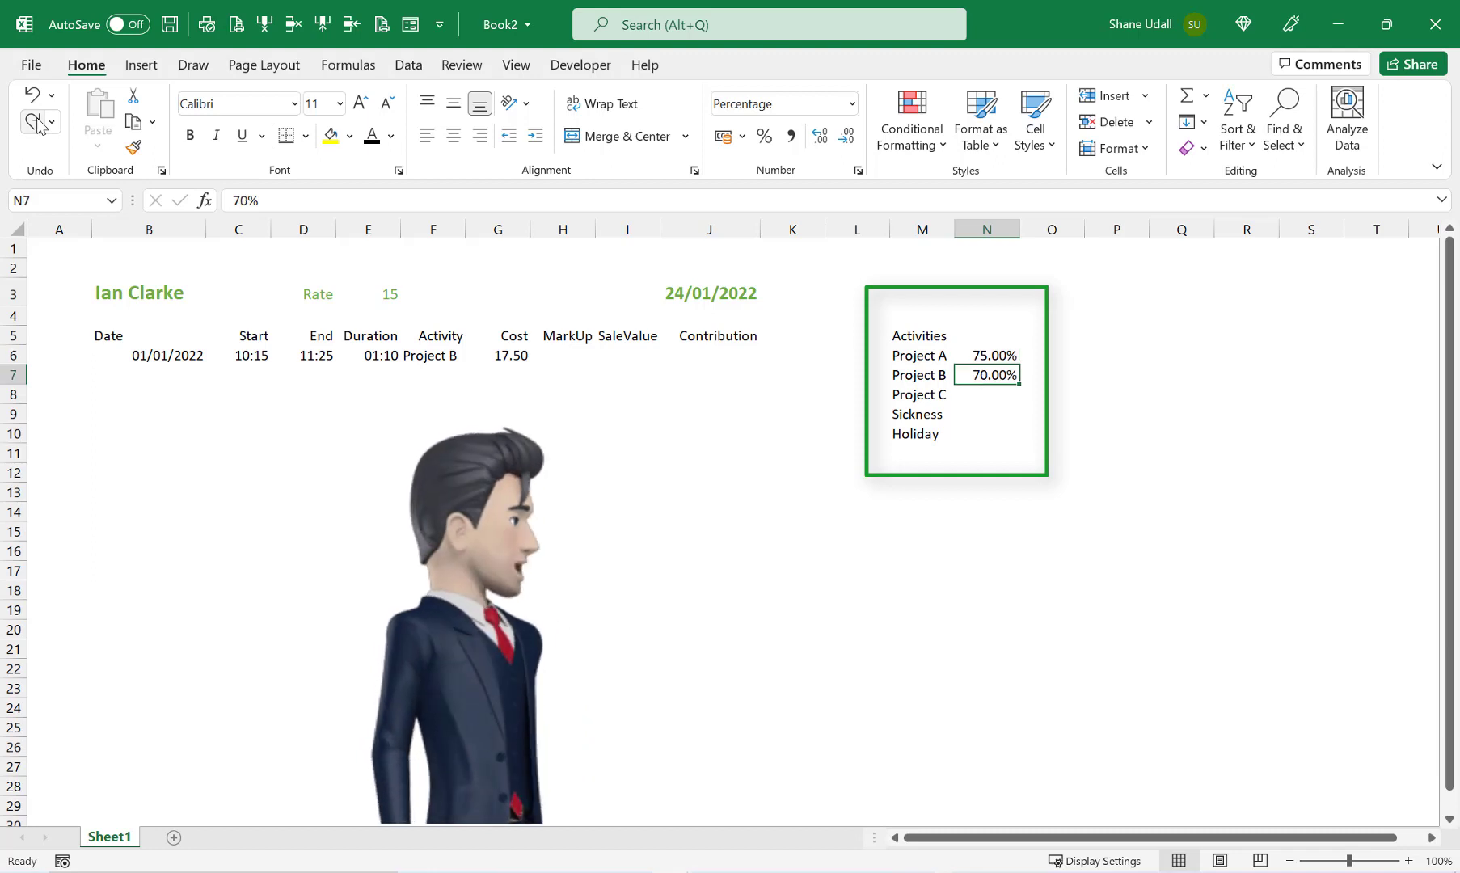
click(36, 122)
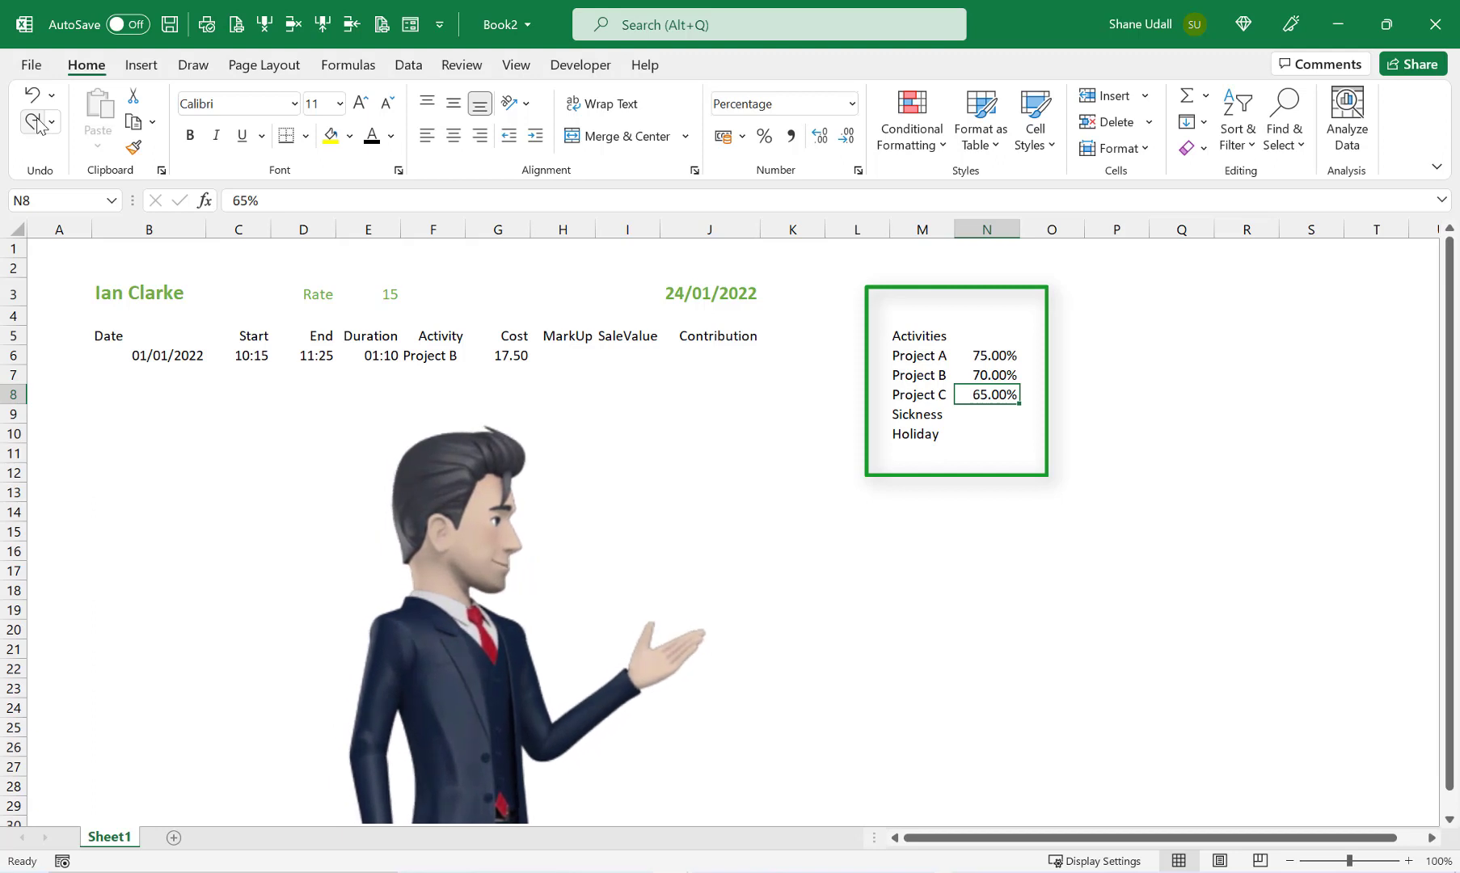
click(36, 122)
click(35, 122)
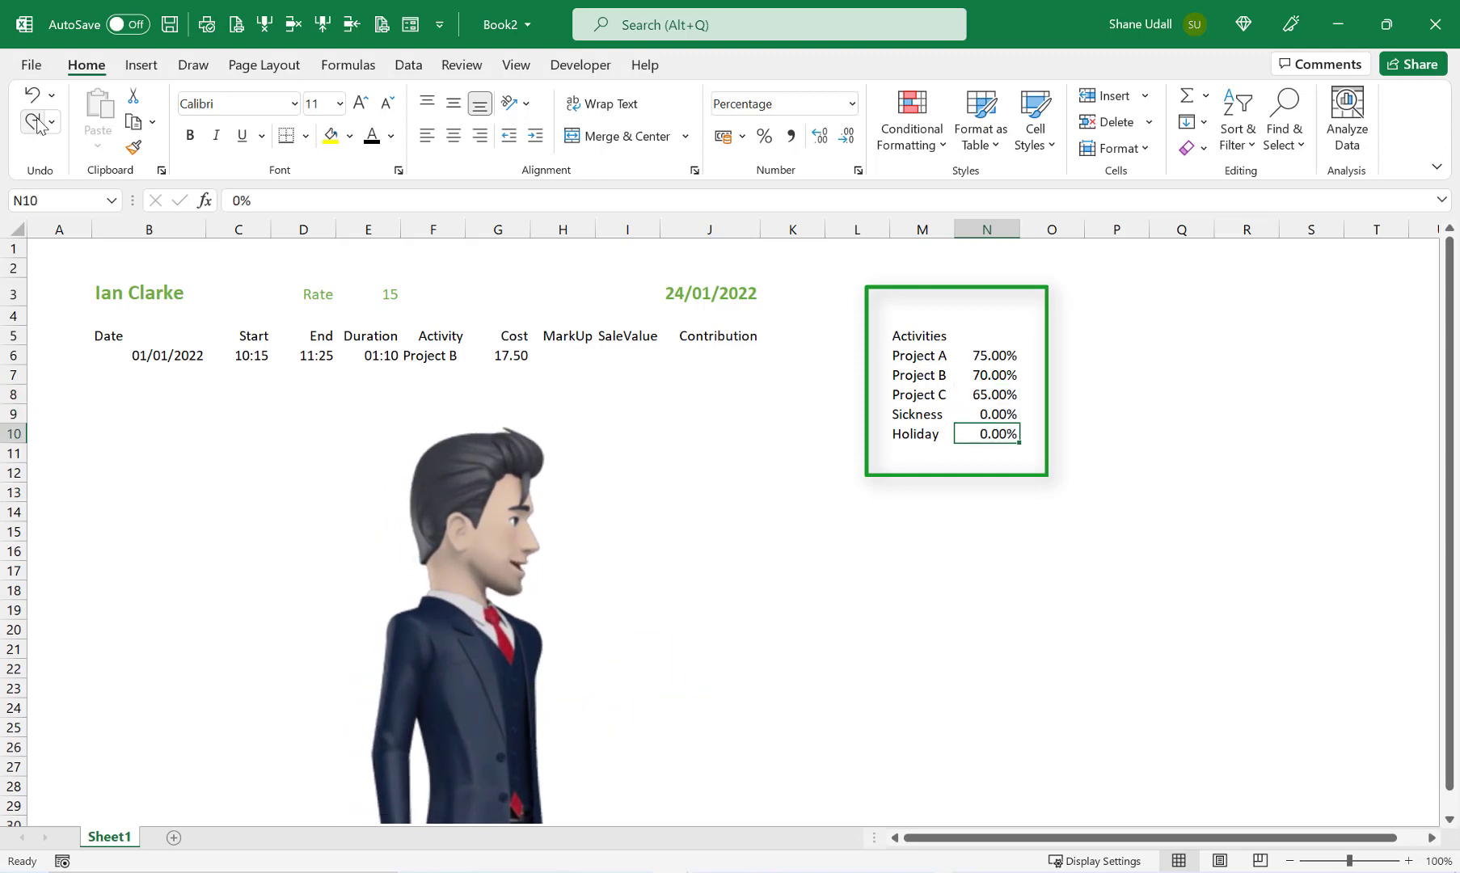
Step: Enter the heading MarkUp in N5 above the rates
click(983, 342)
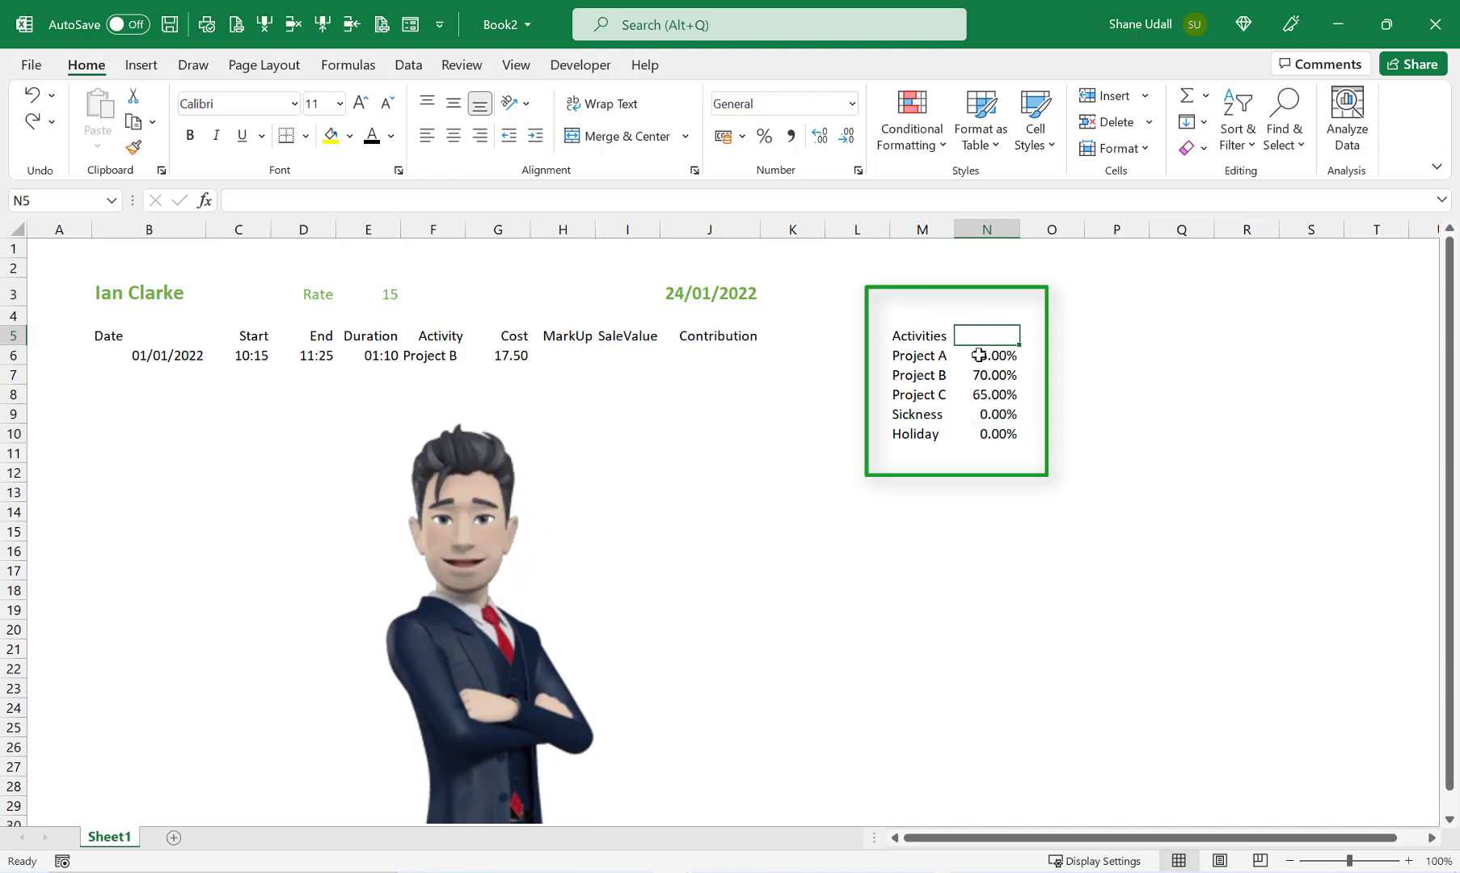
text(MarkUp)
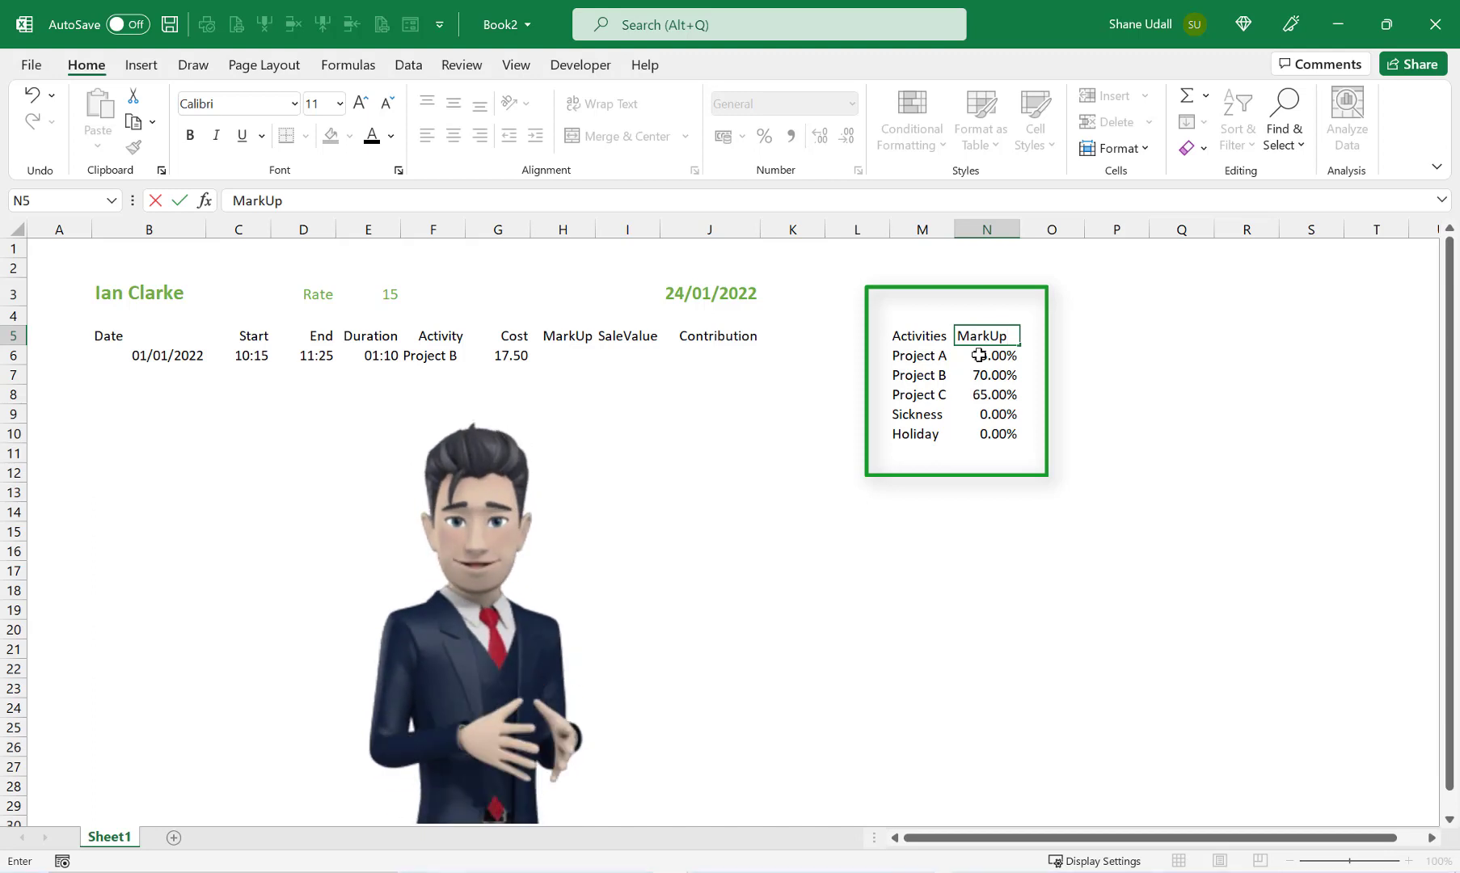
key(Return)
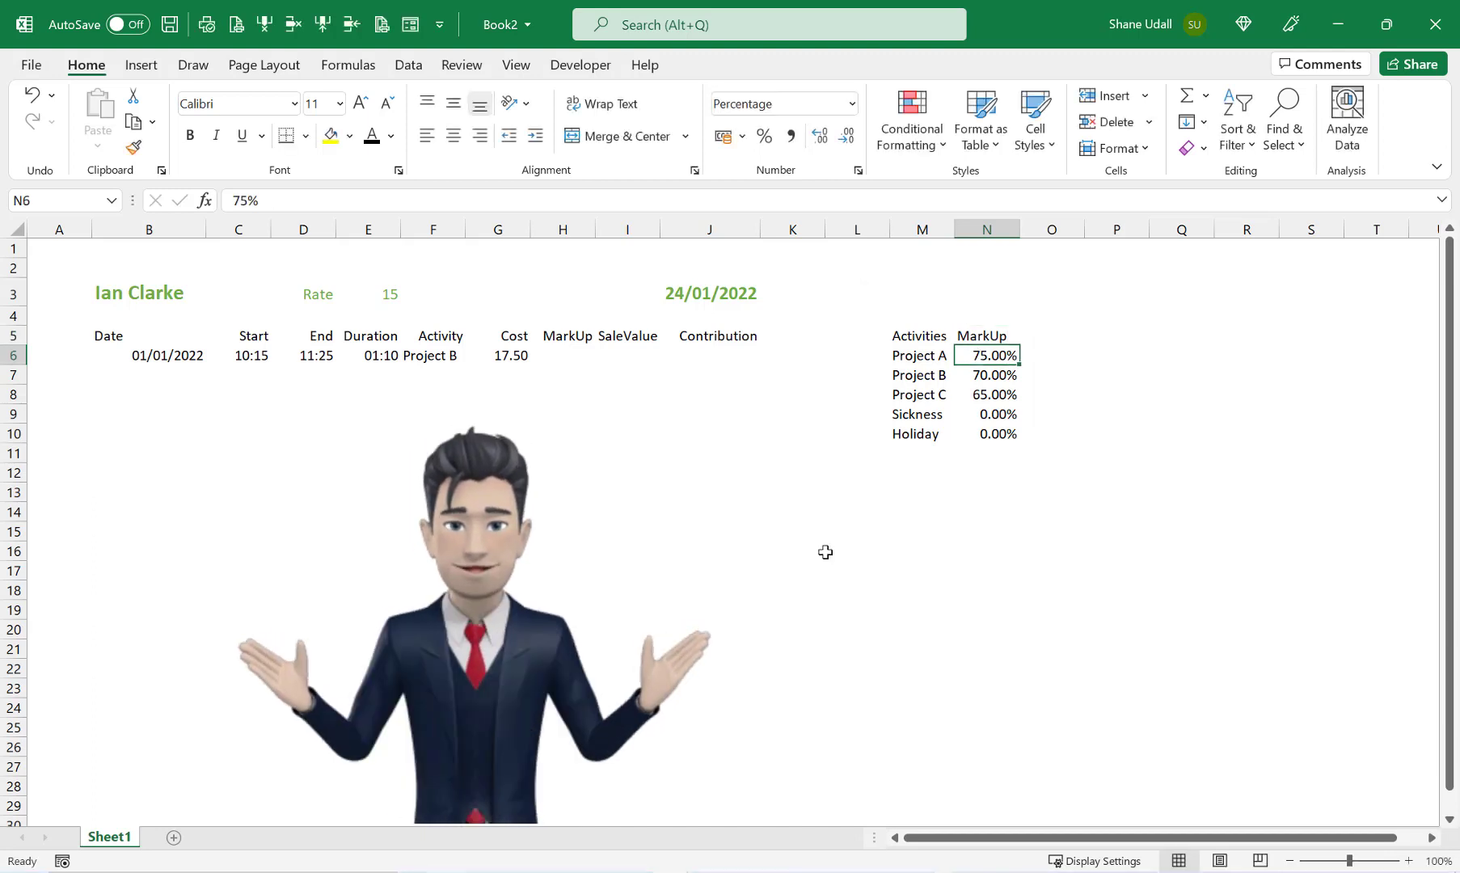
Step: Define N6:N10 as the named range 'MarkUp' from its top-row header using Create from Selection
drag(998, 336, 999, 430)
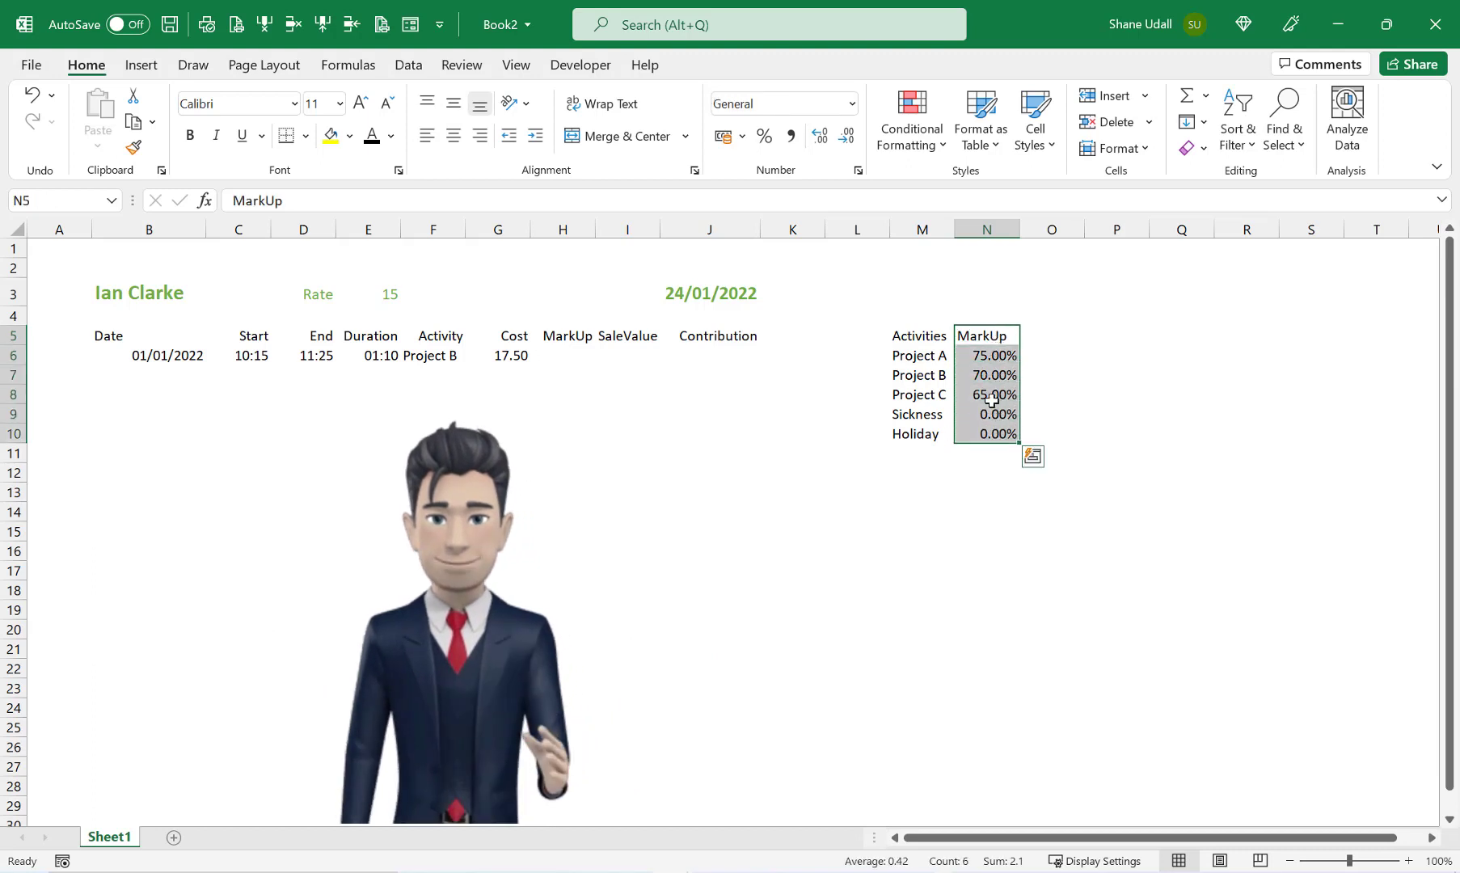
click(352, 67)
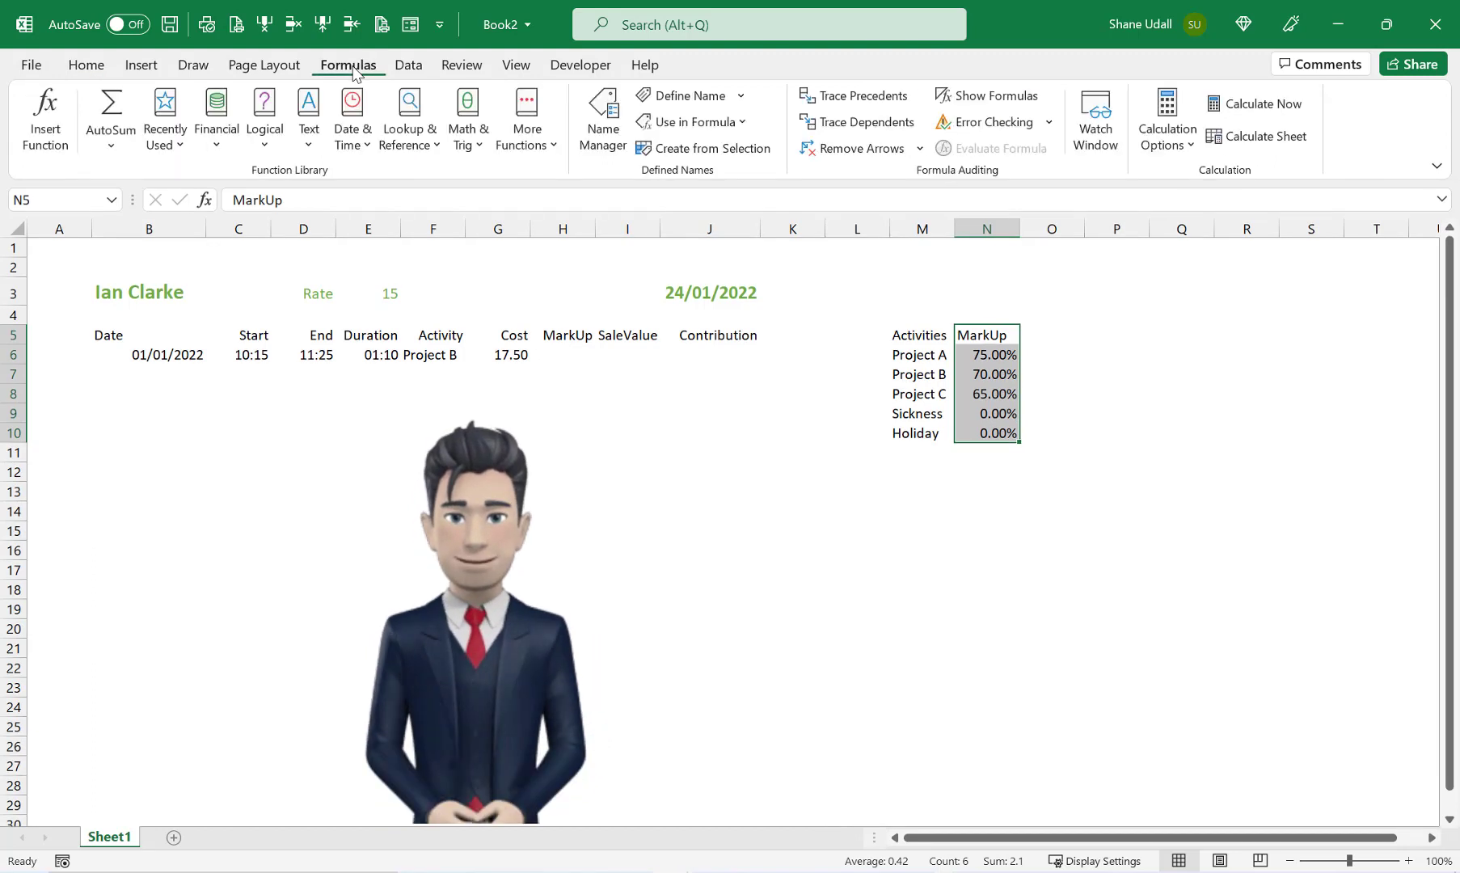
click(757, 149)
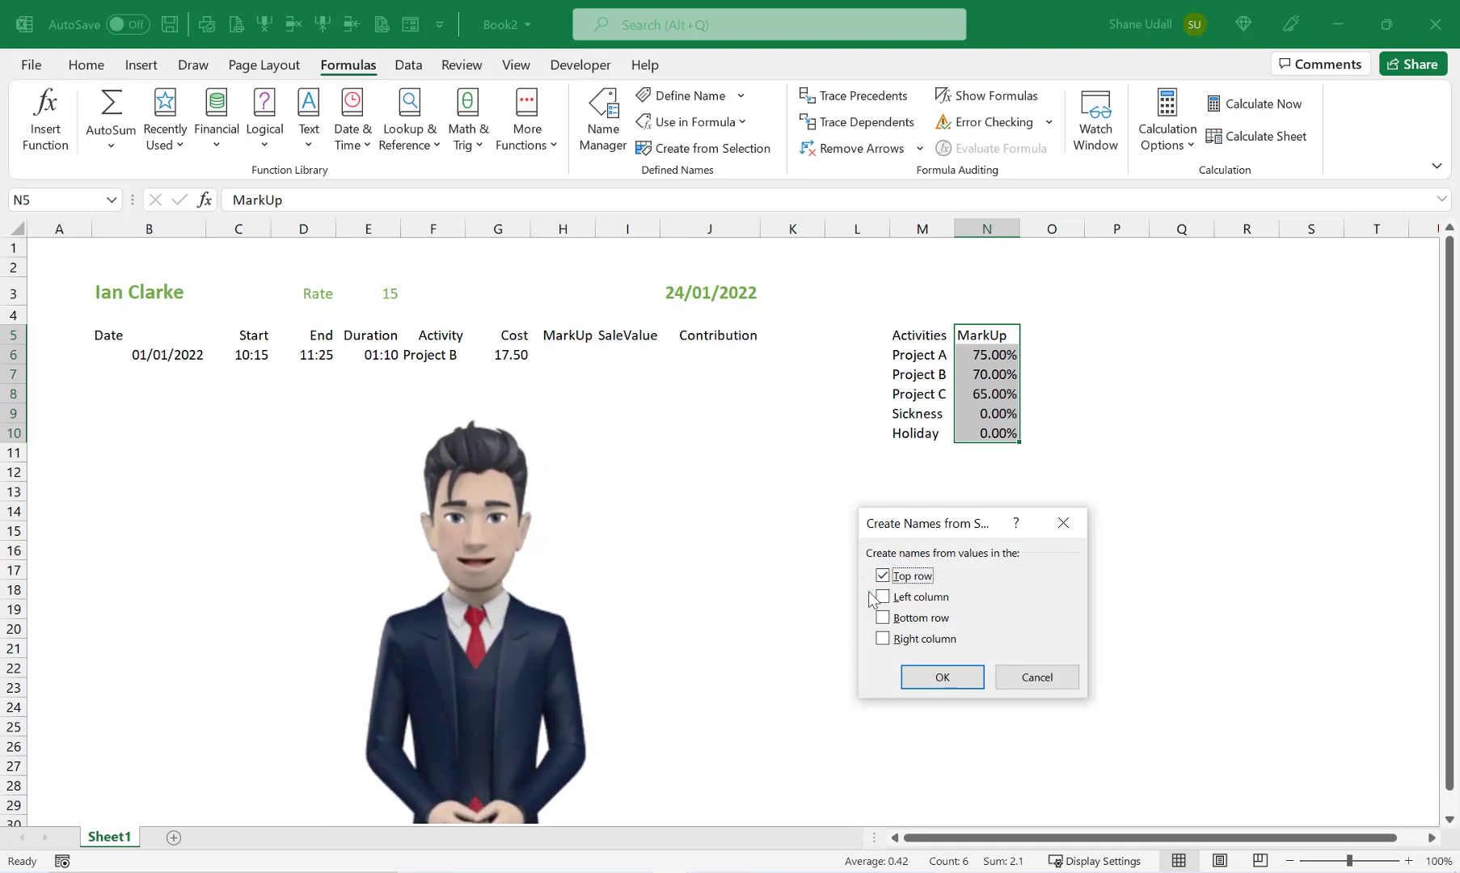
click(947, 681)
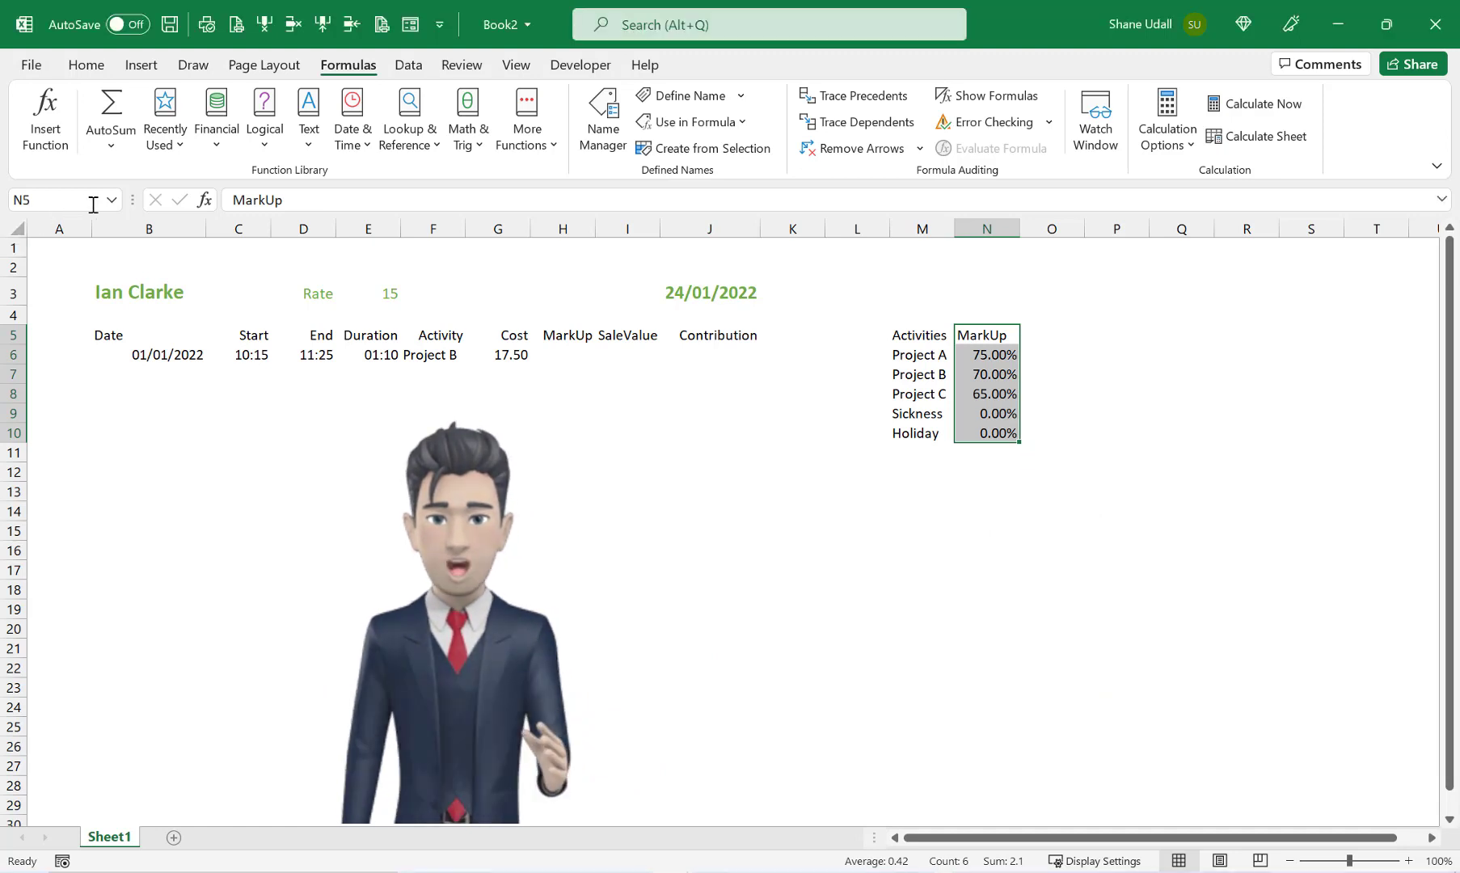
Step: Review the Cost, Duration and Activity cells in row 6 before adding the markup
click(498, 355)
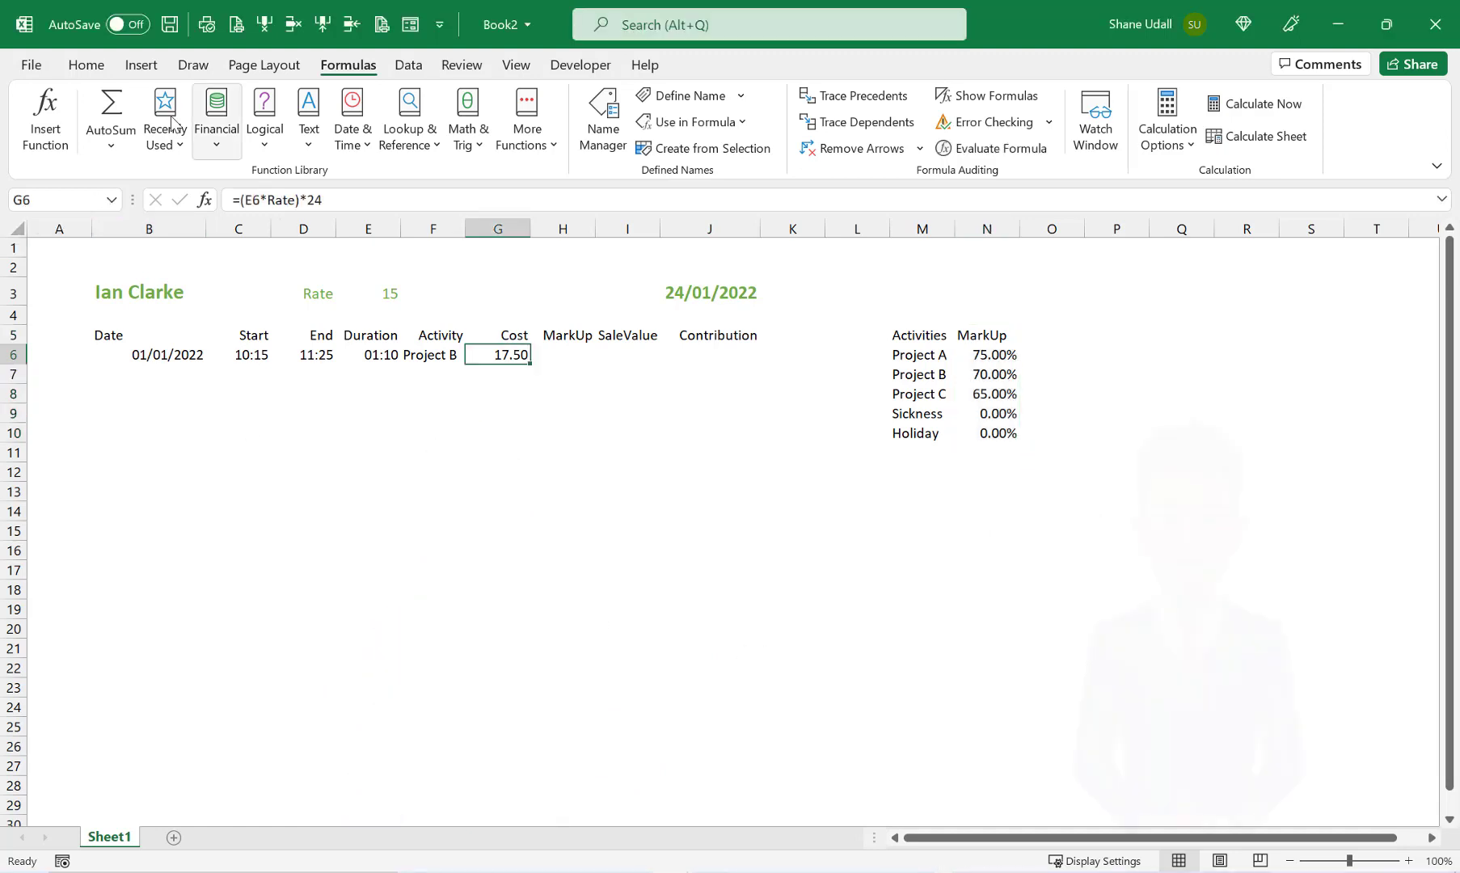
click(568, 354)
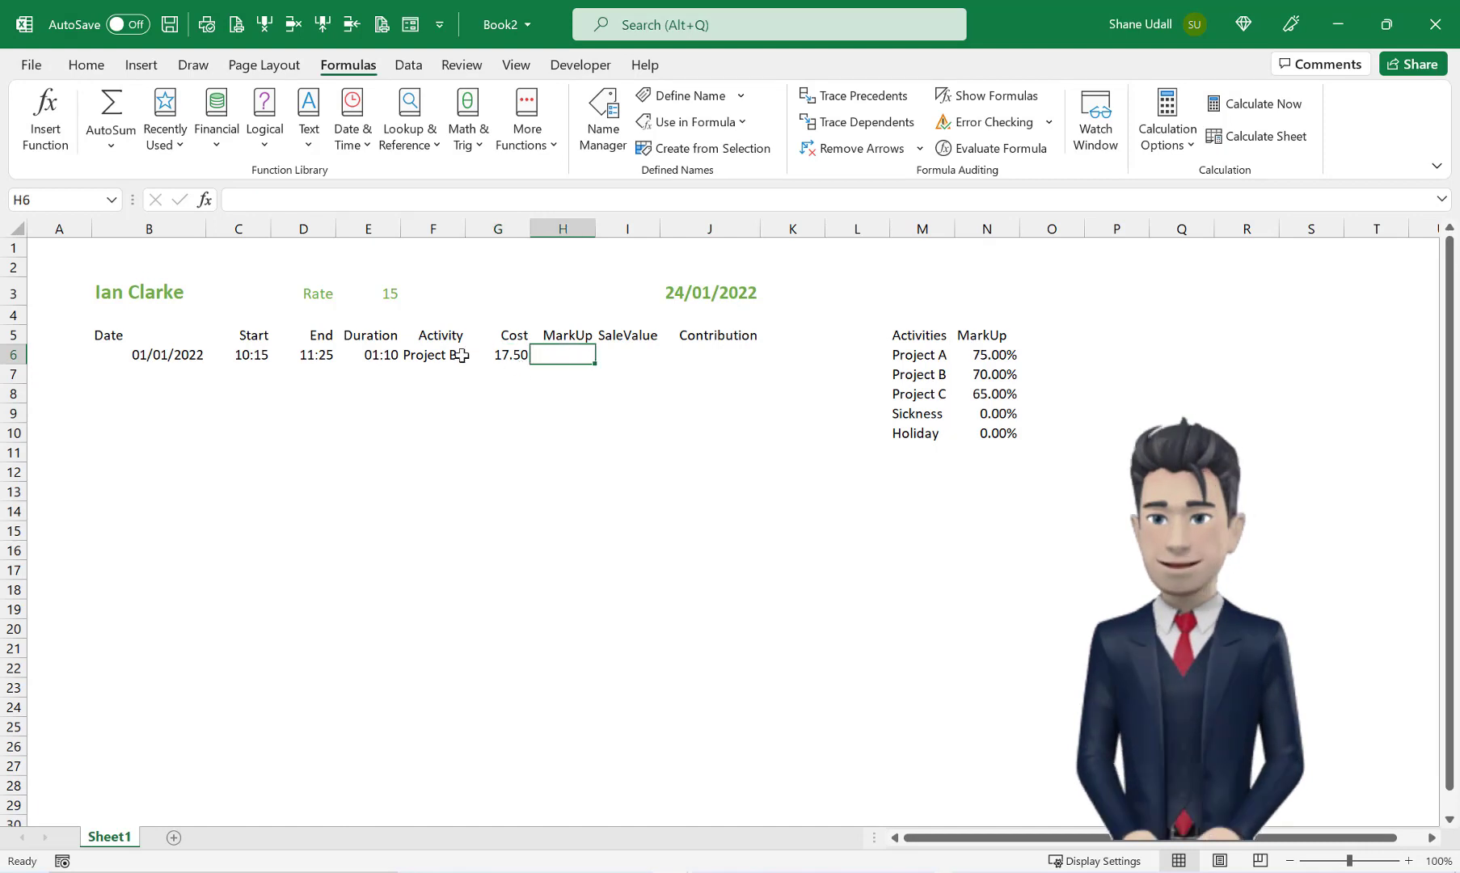
click(389, 354)
click(432, 355)
Step: Enter =XLOOKUP(F6,Activities,MarkUp) in H6, returning Project B's markup of 0.7
click(568, 356)
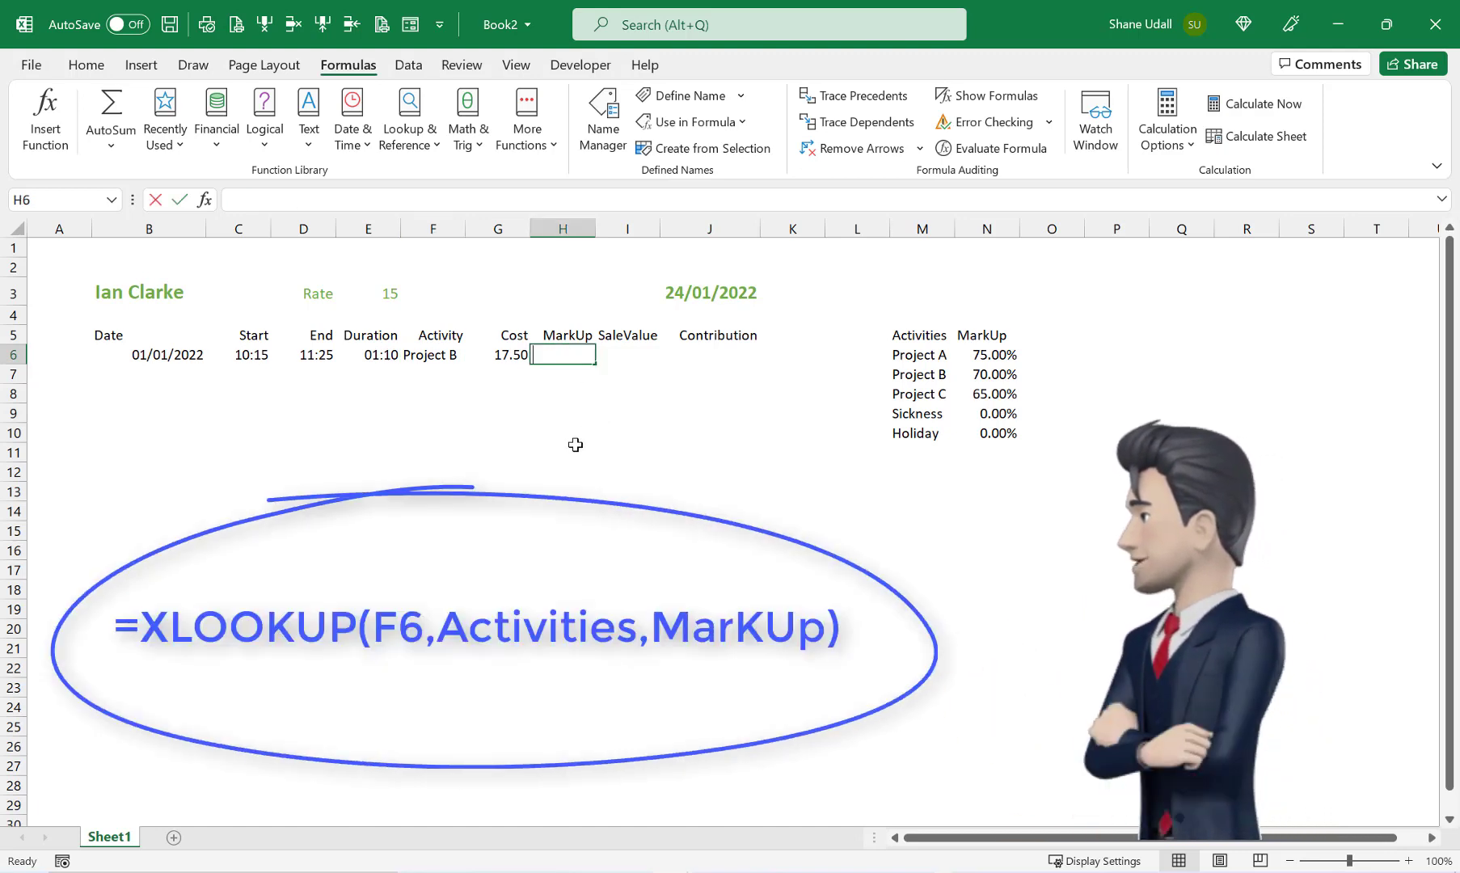
text(=XLO)
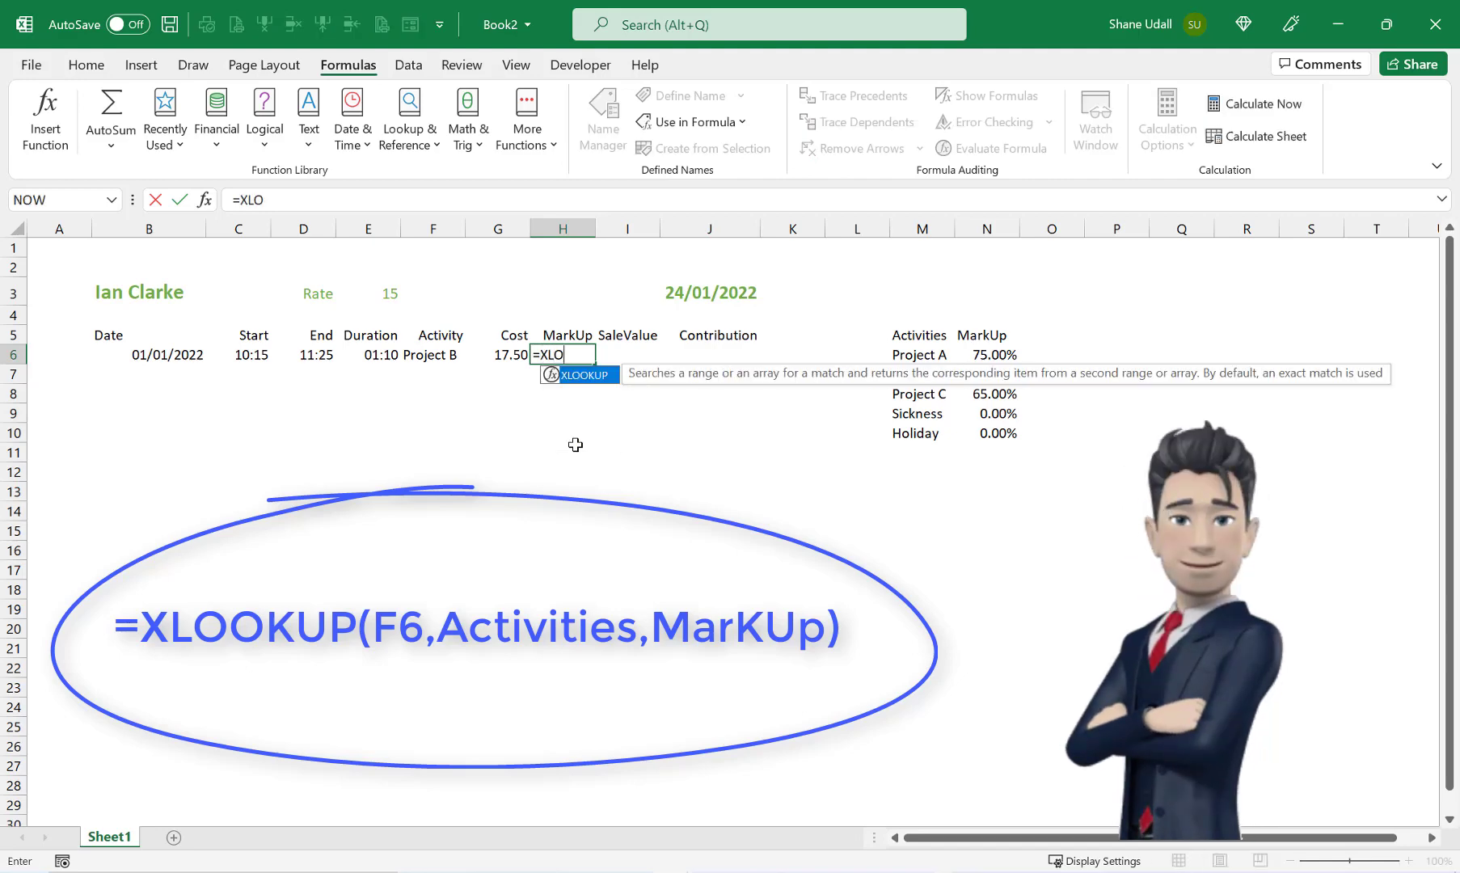
text(OKUP)
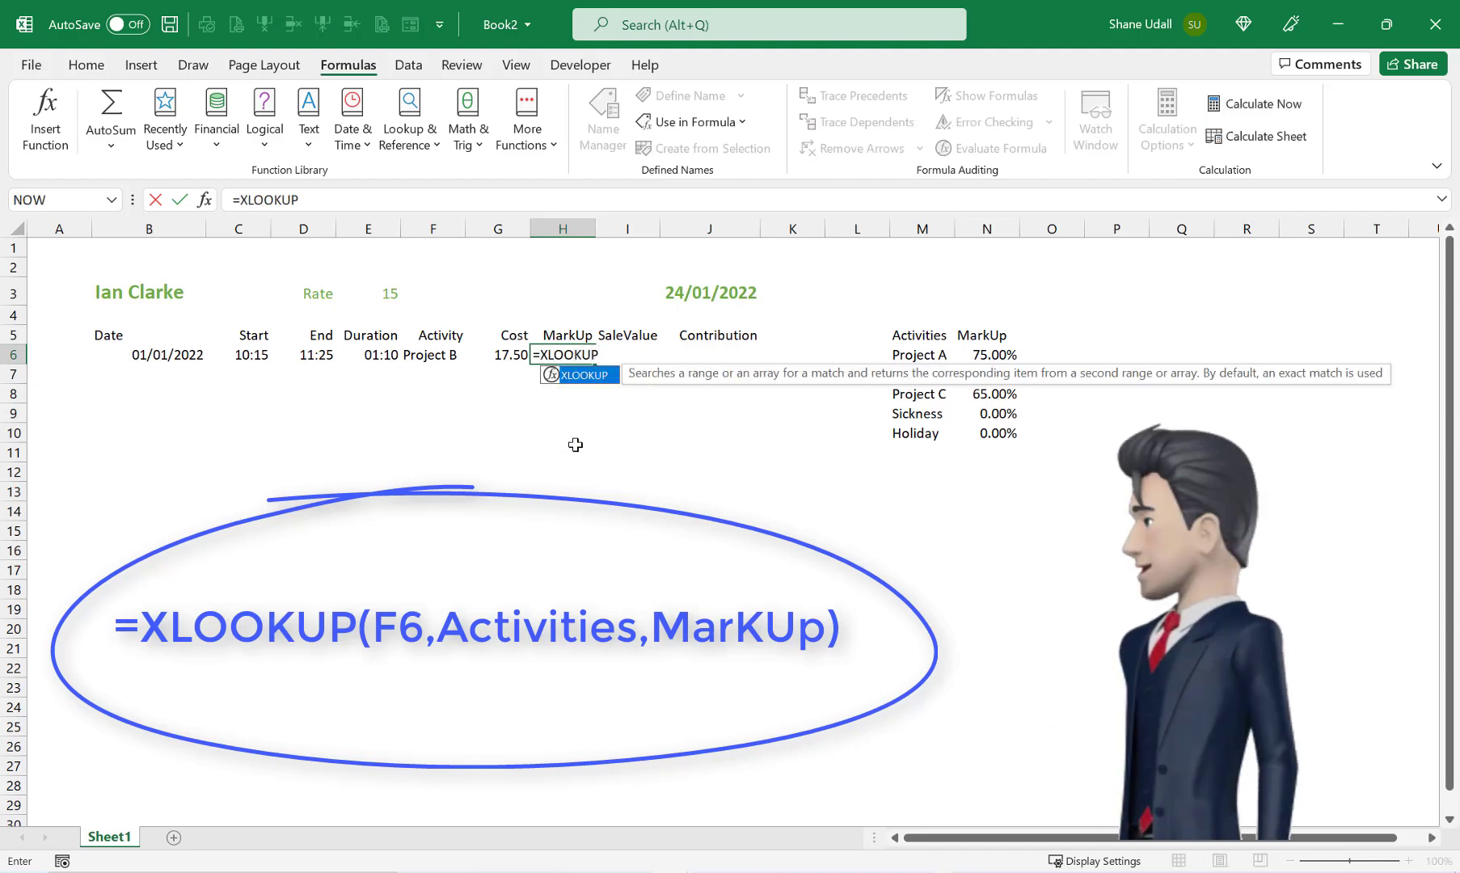
text(()
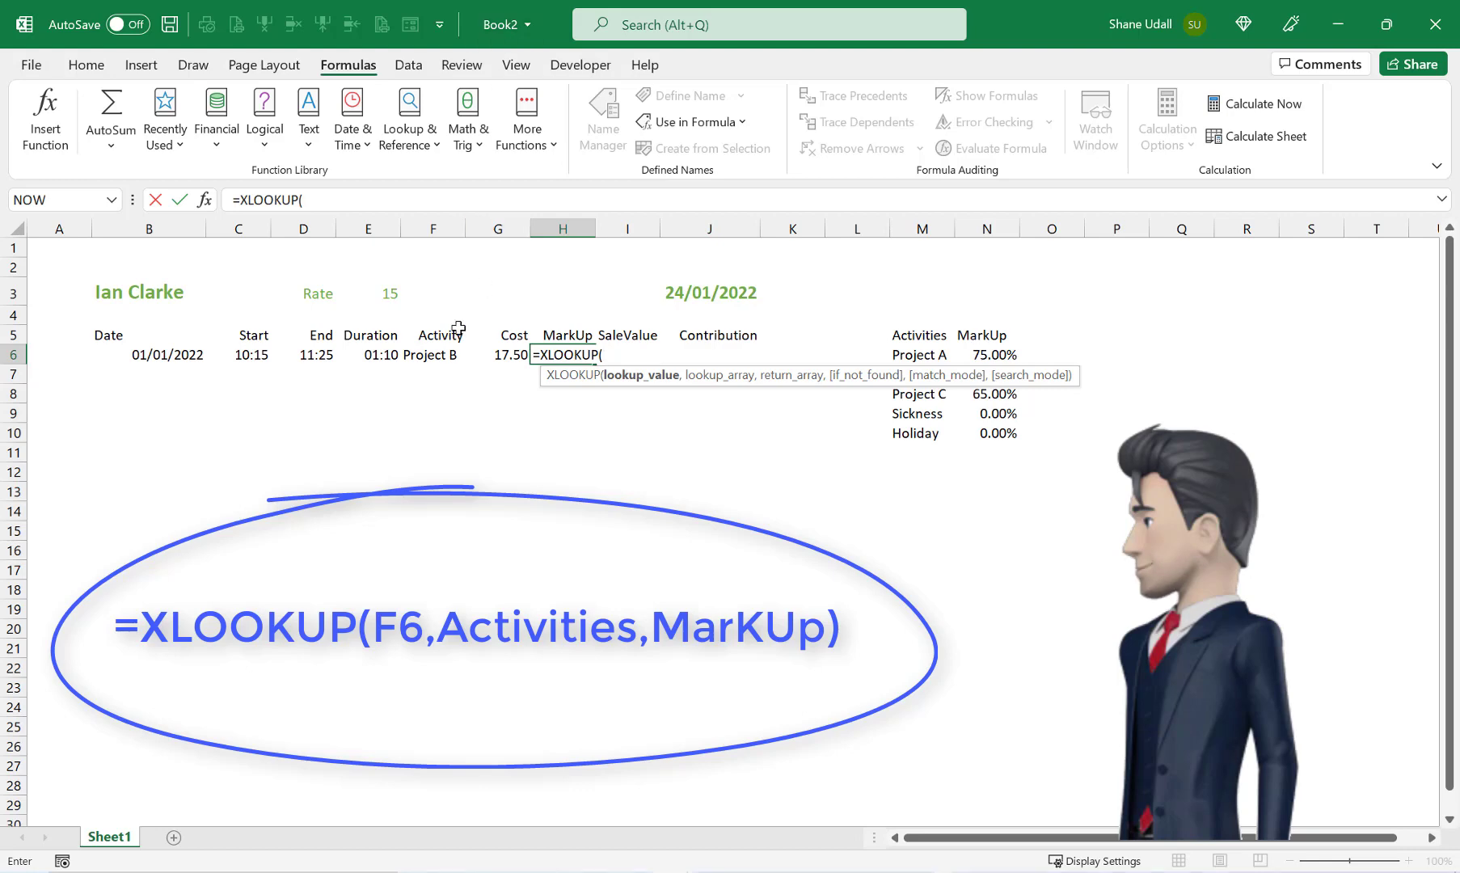
click(449, 356)
text(,Acti)
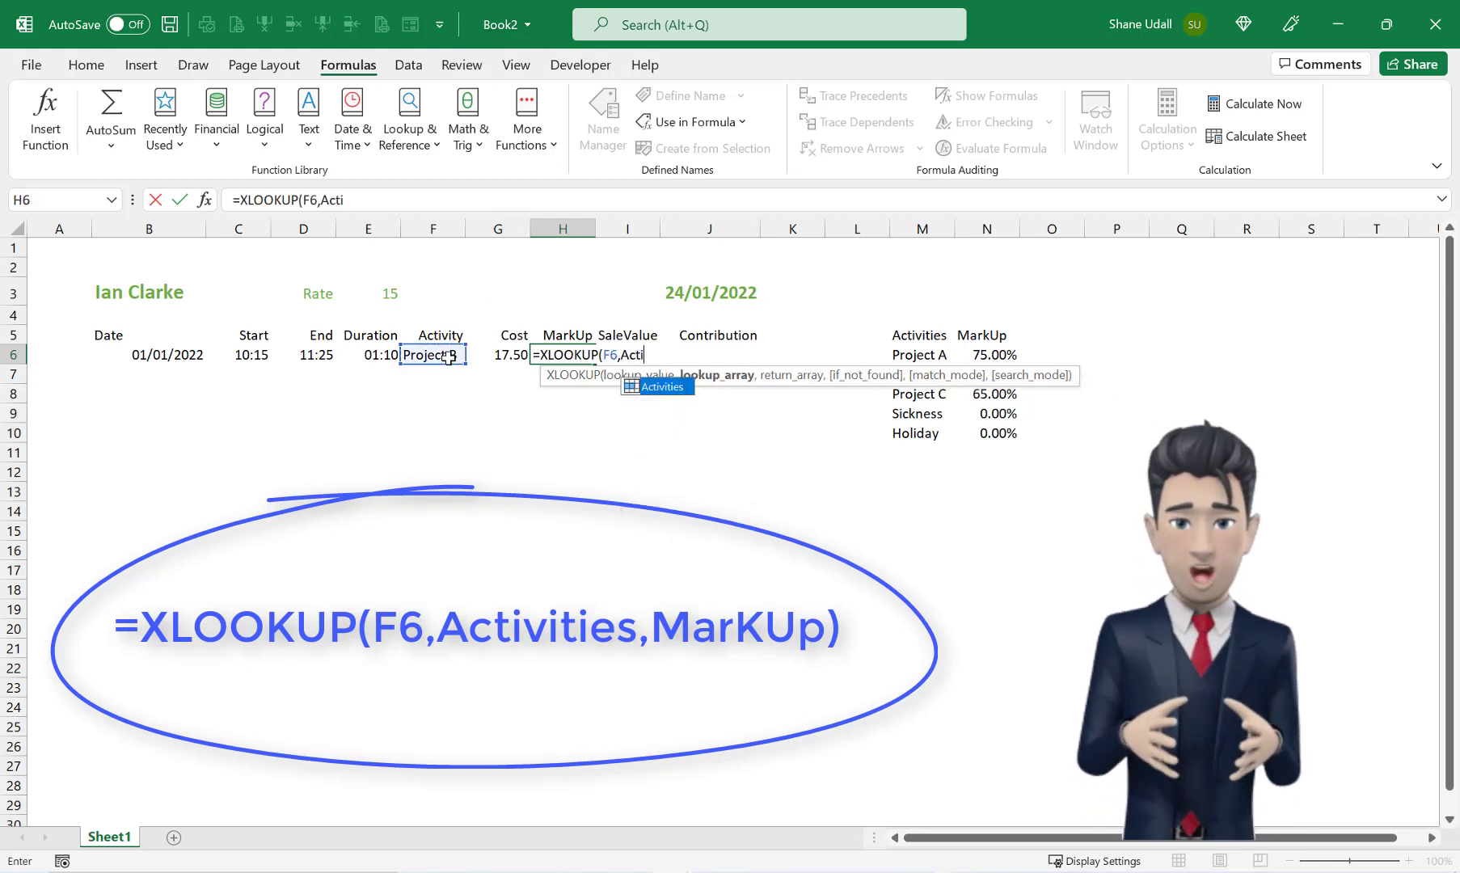
text(vitie)
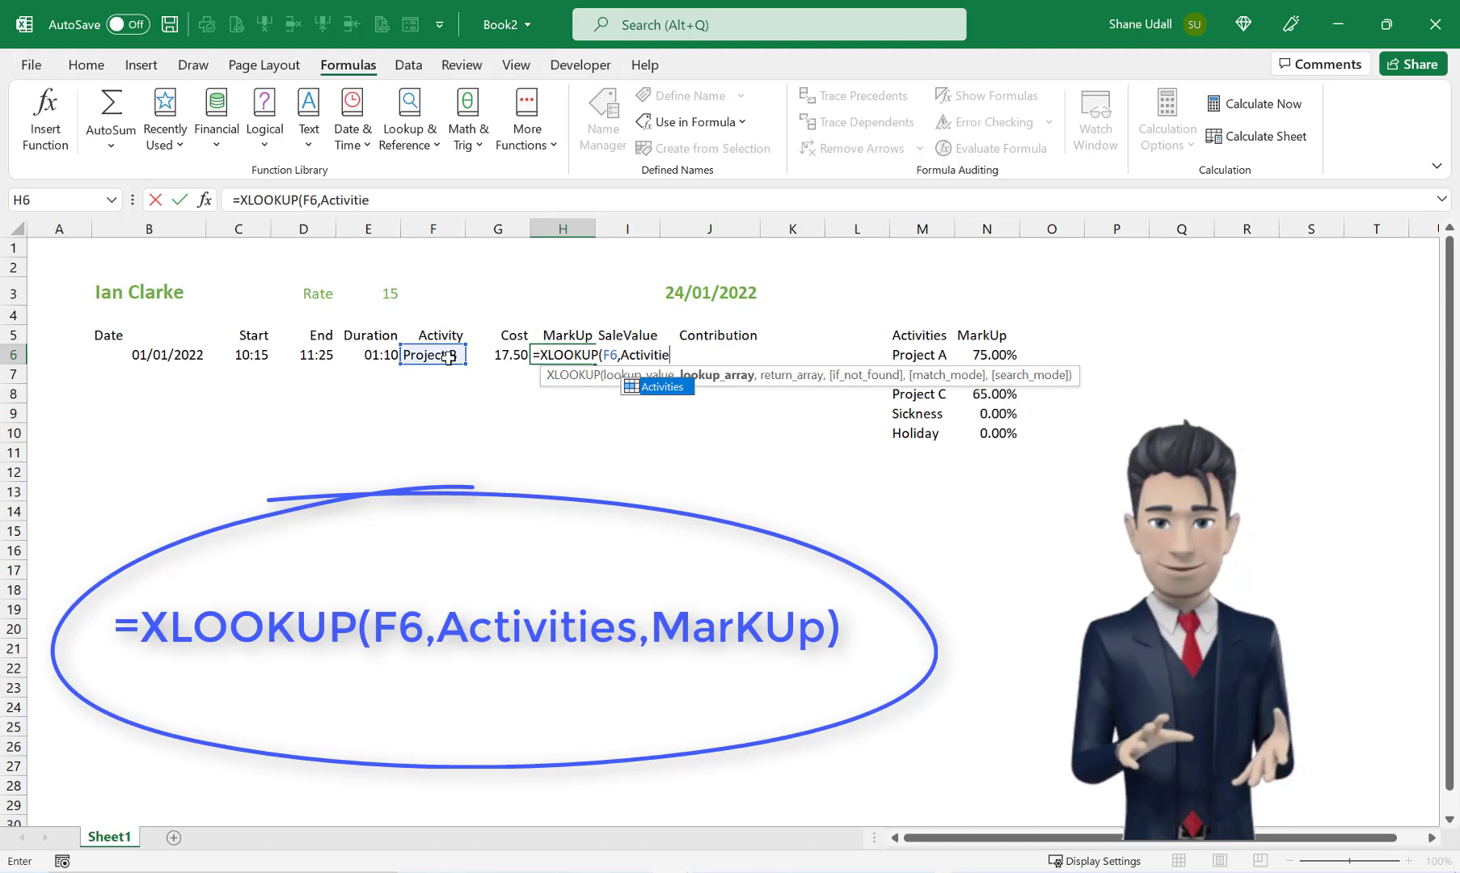
text(s,Mar)
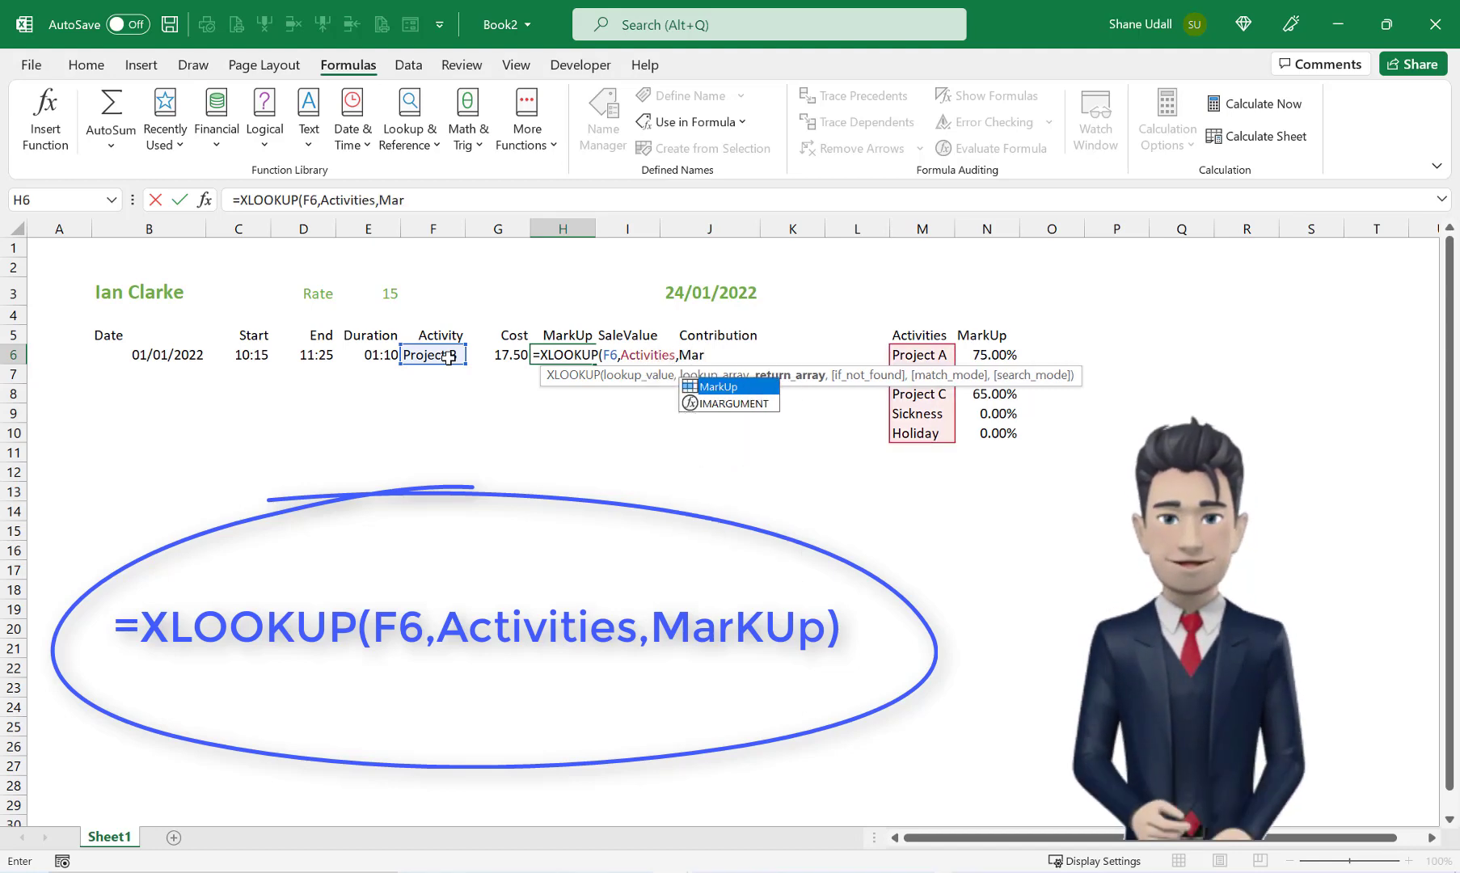
text(kUp))
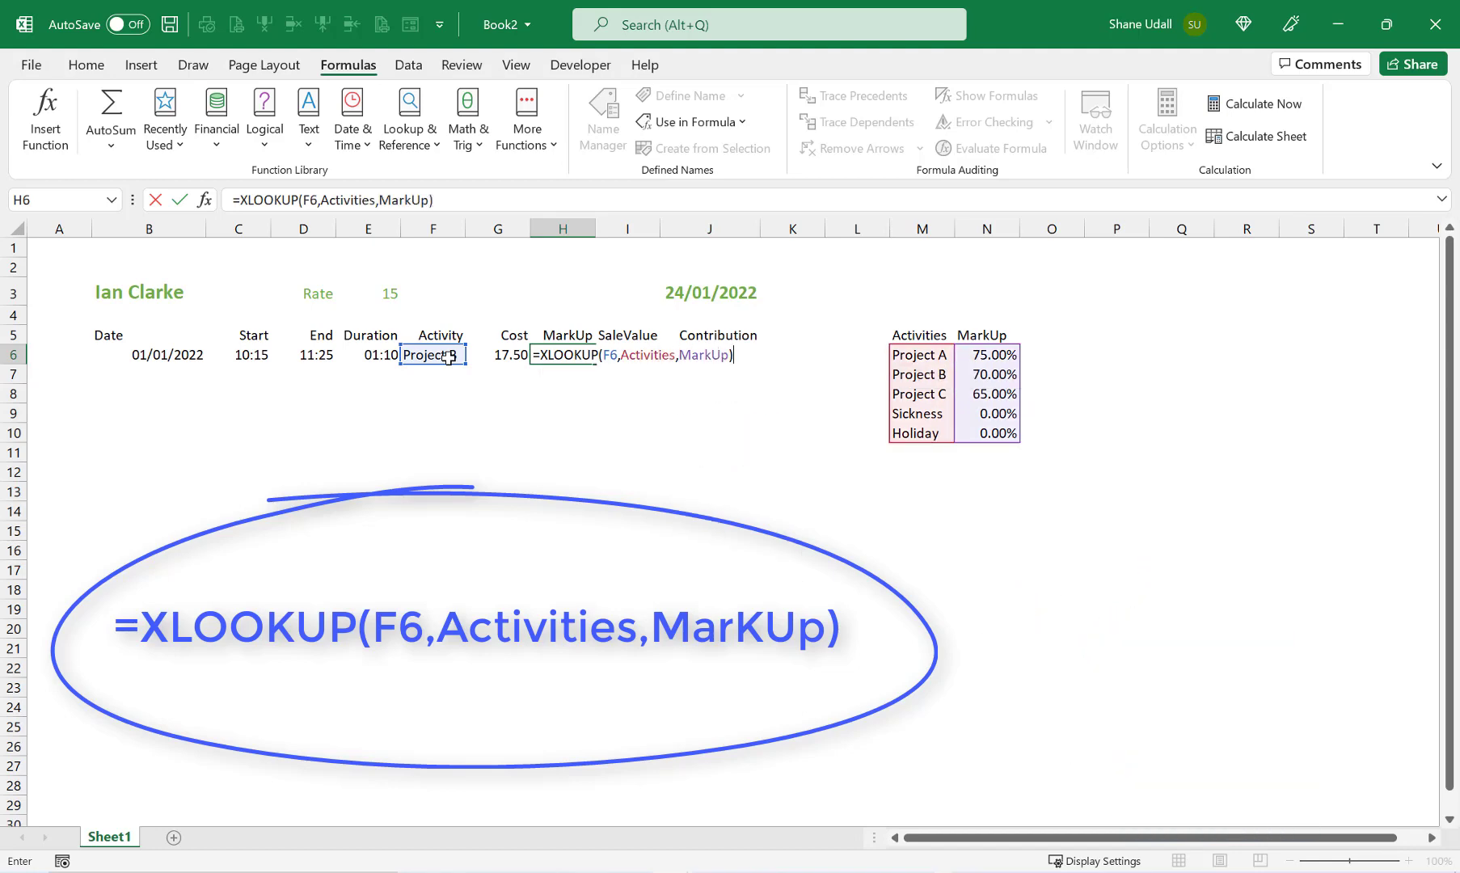
key(Return)
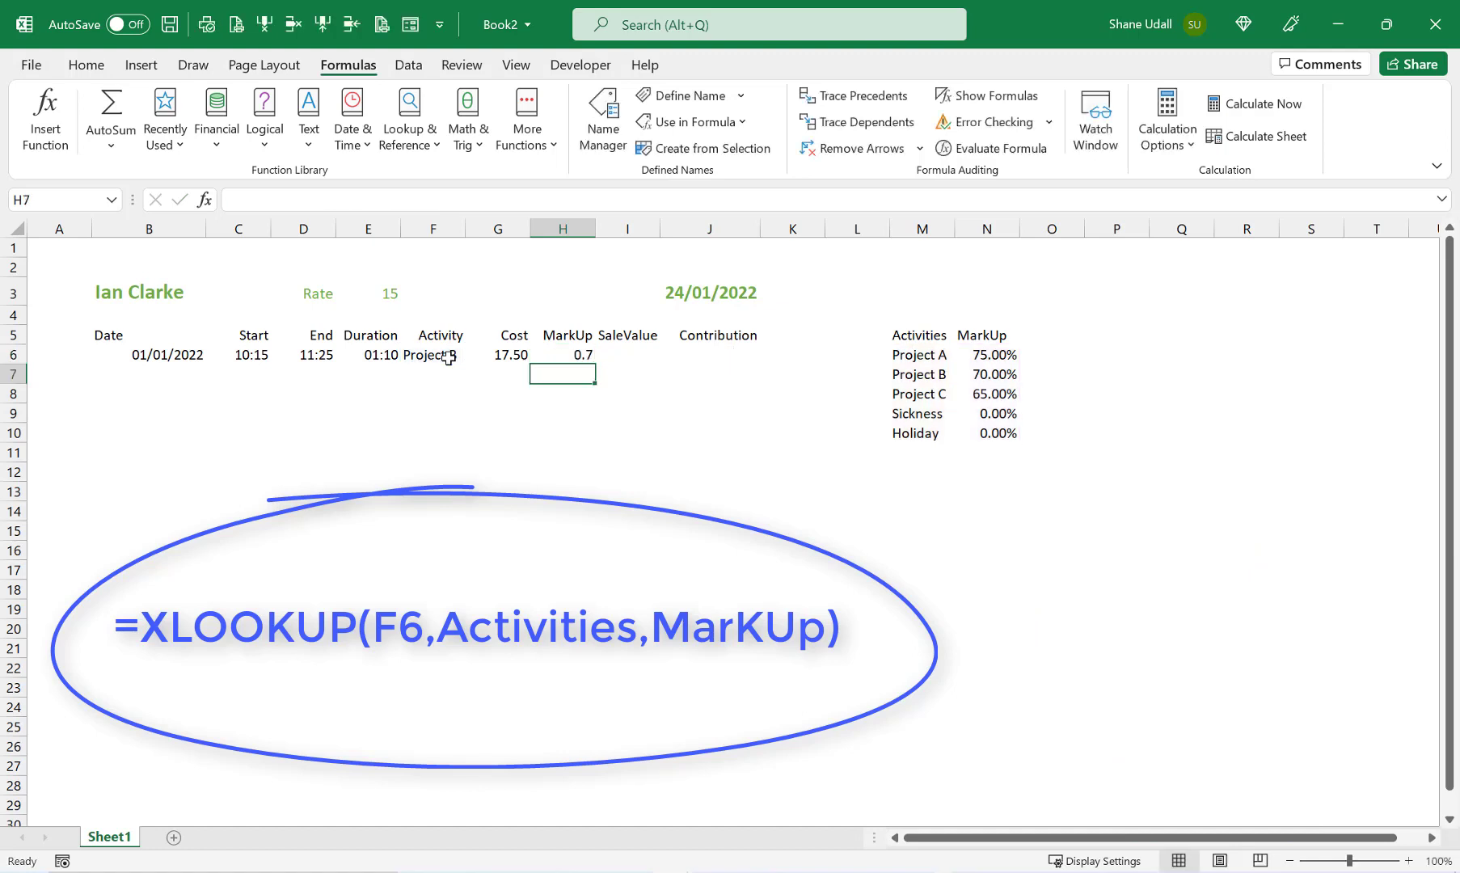
click(576, 357)
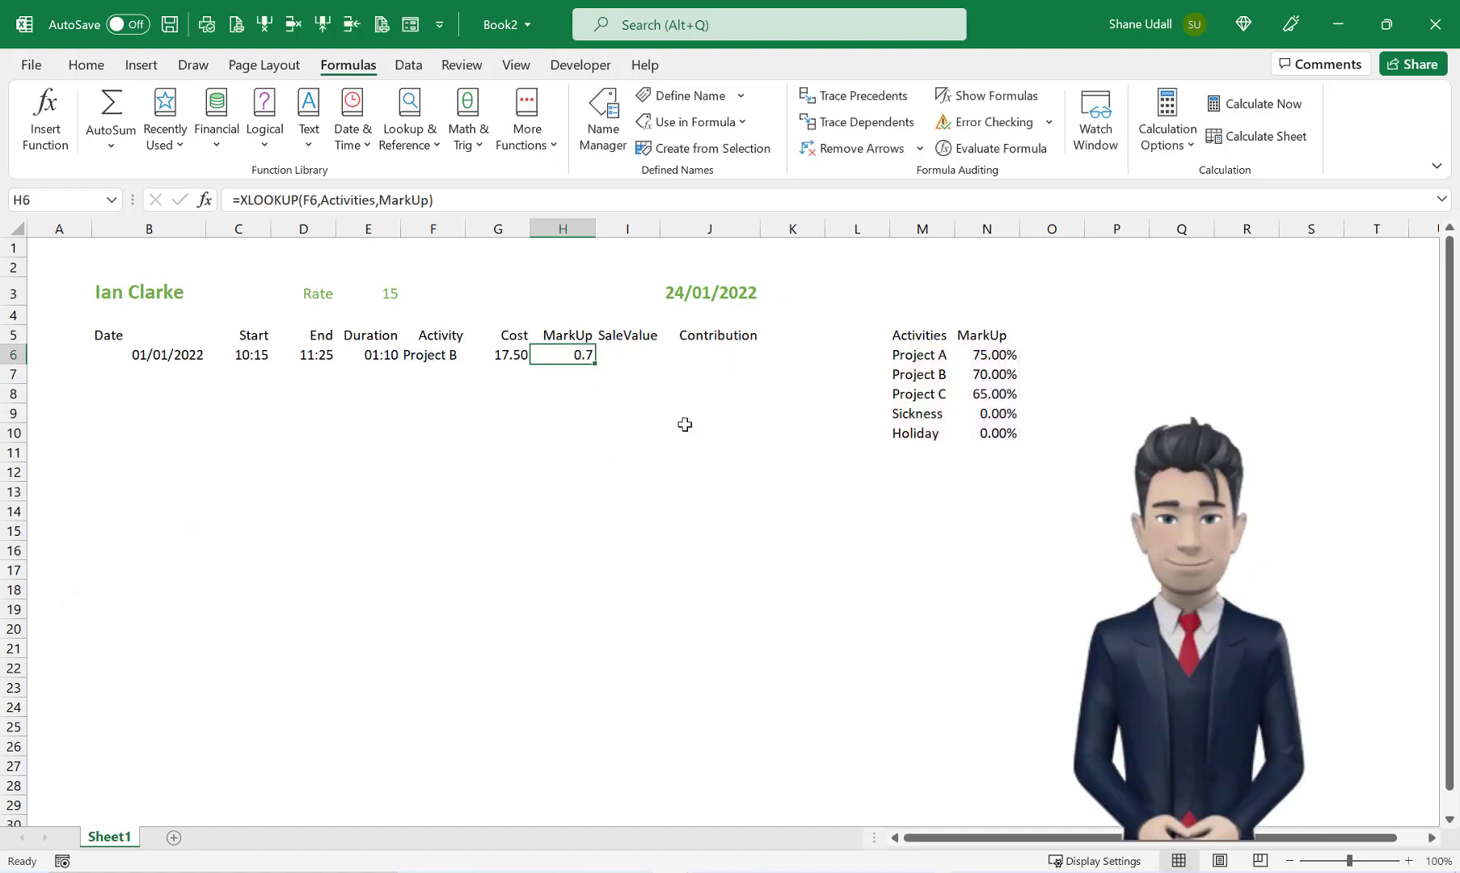
click(436, 355)
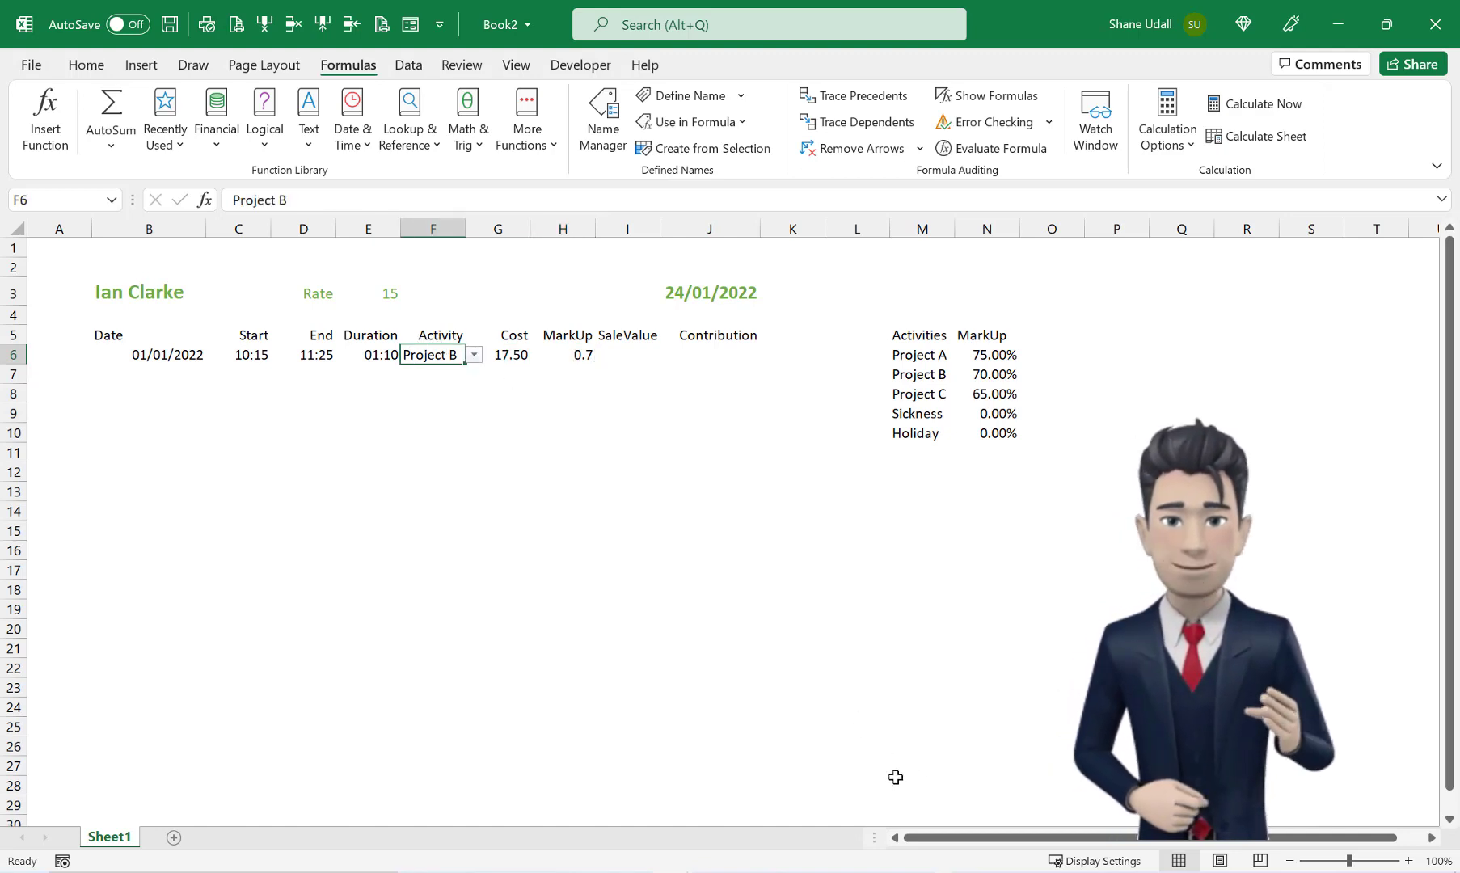
key(Delete)
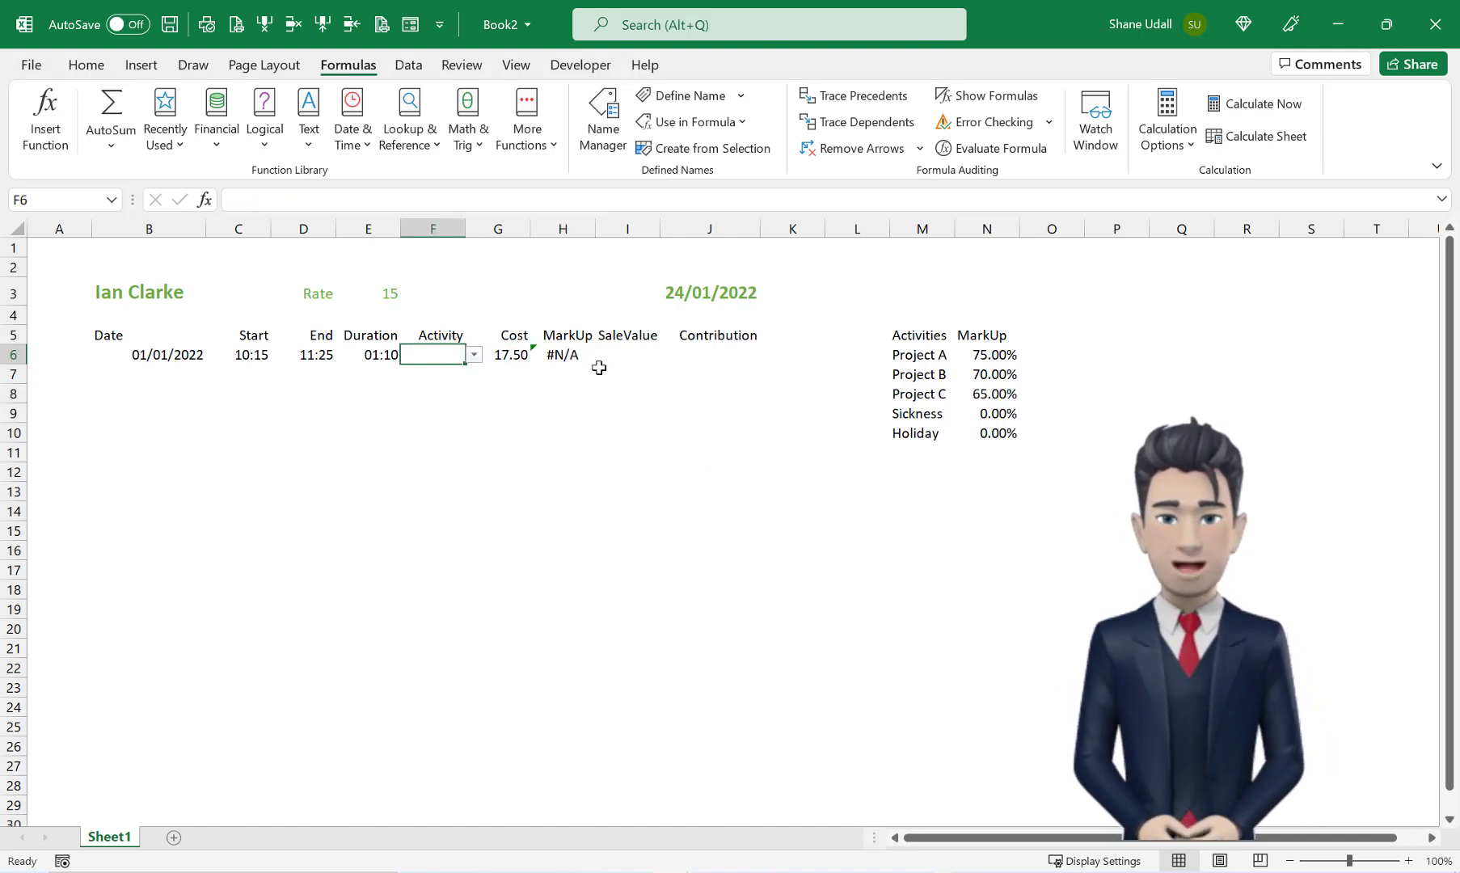
click(560, 353)
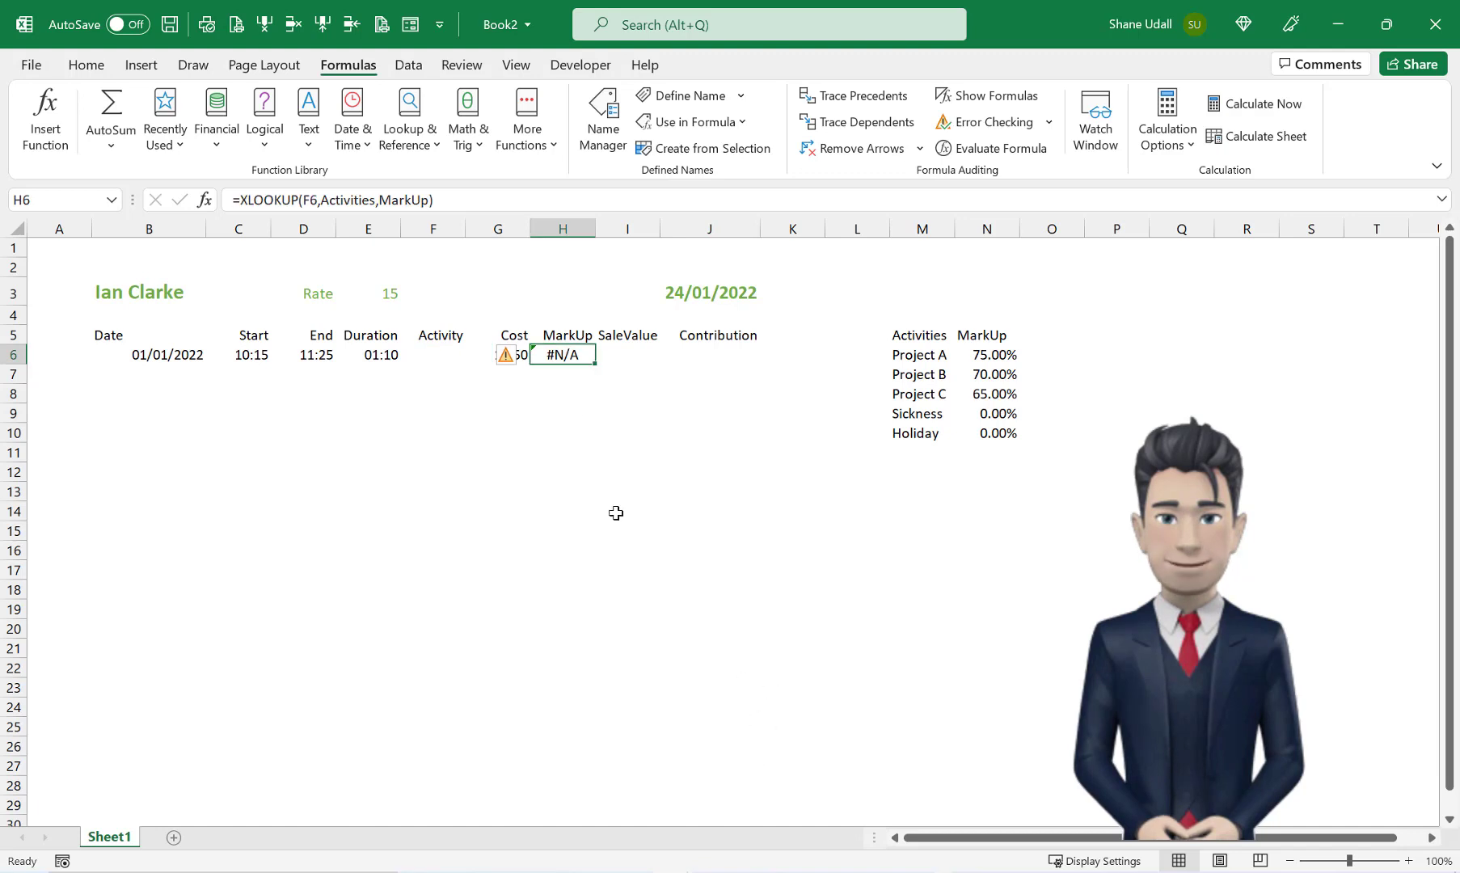
click(450, 354)
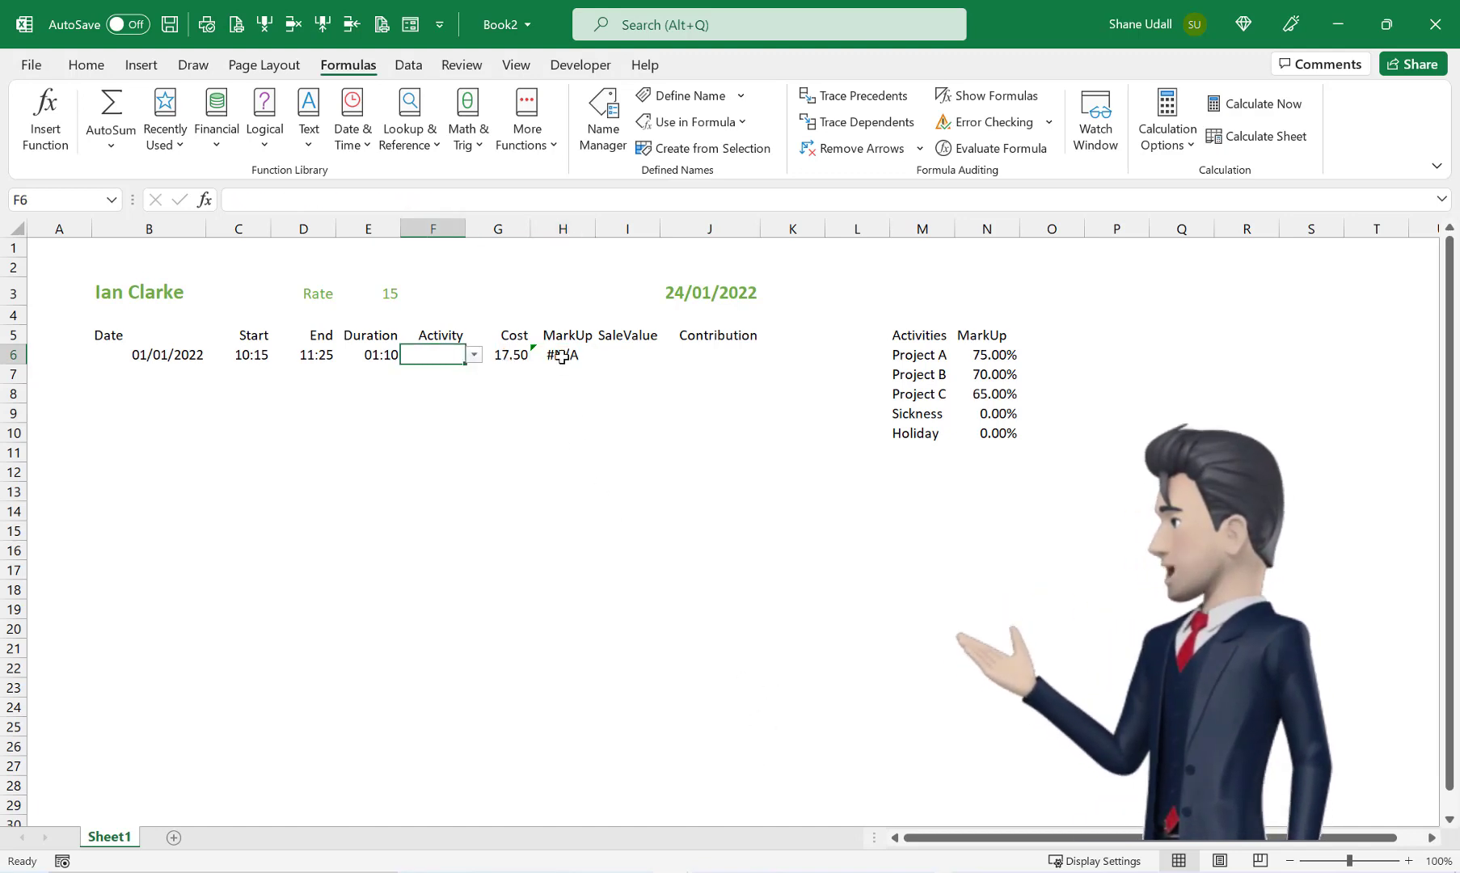
click(475, 355)
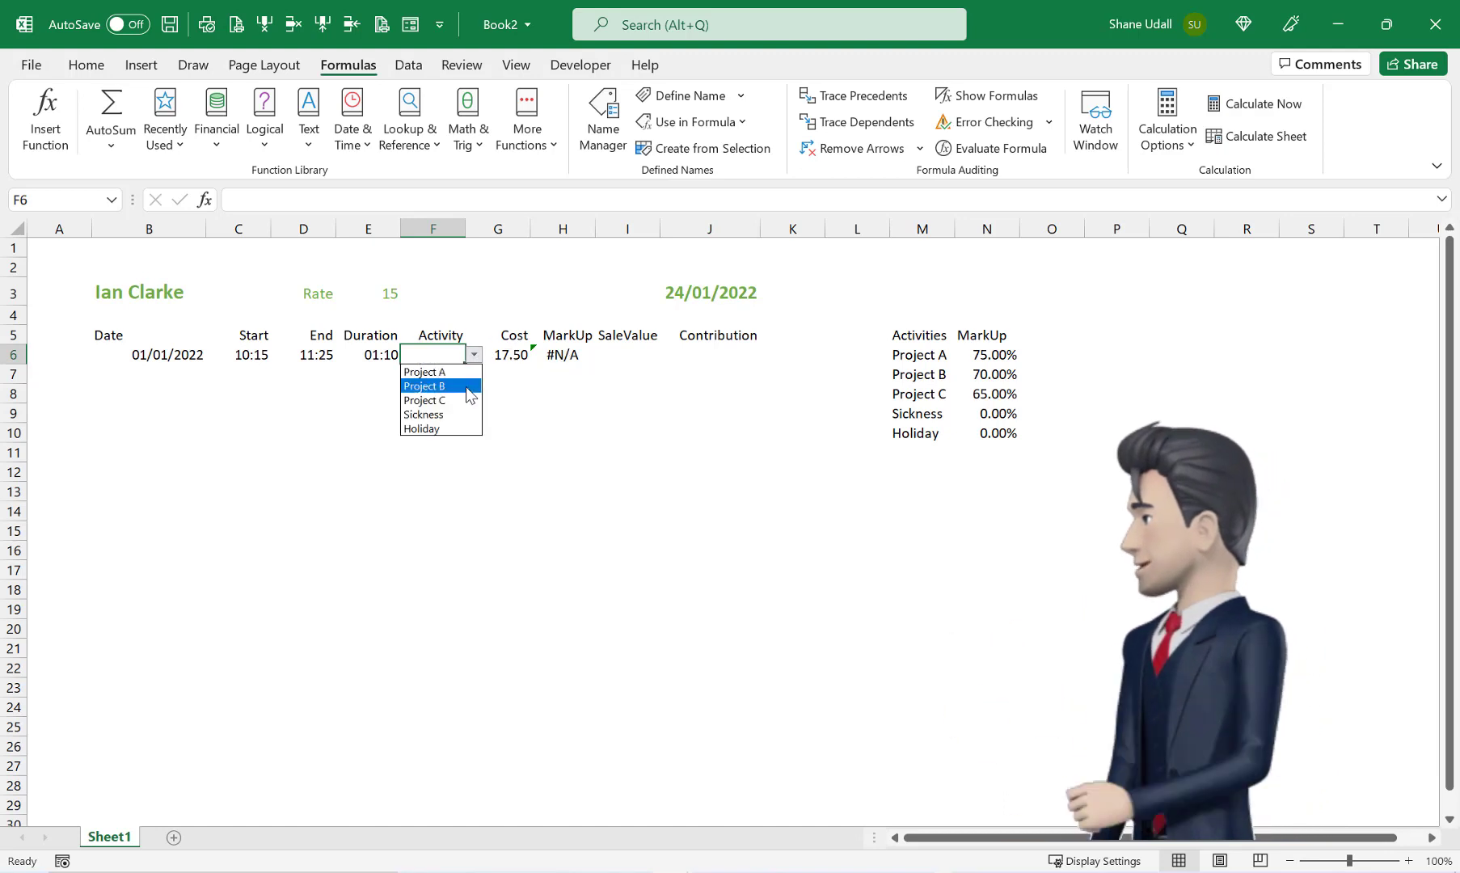
click(469, 387)
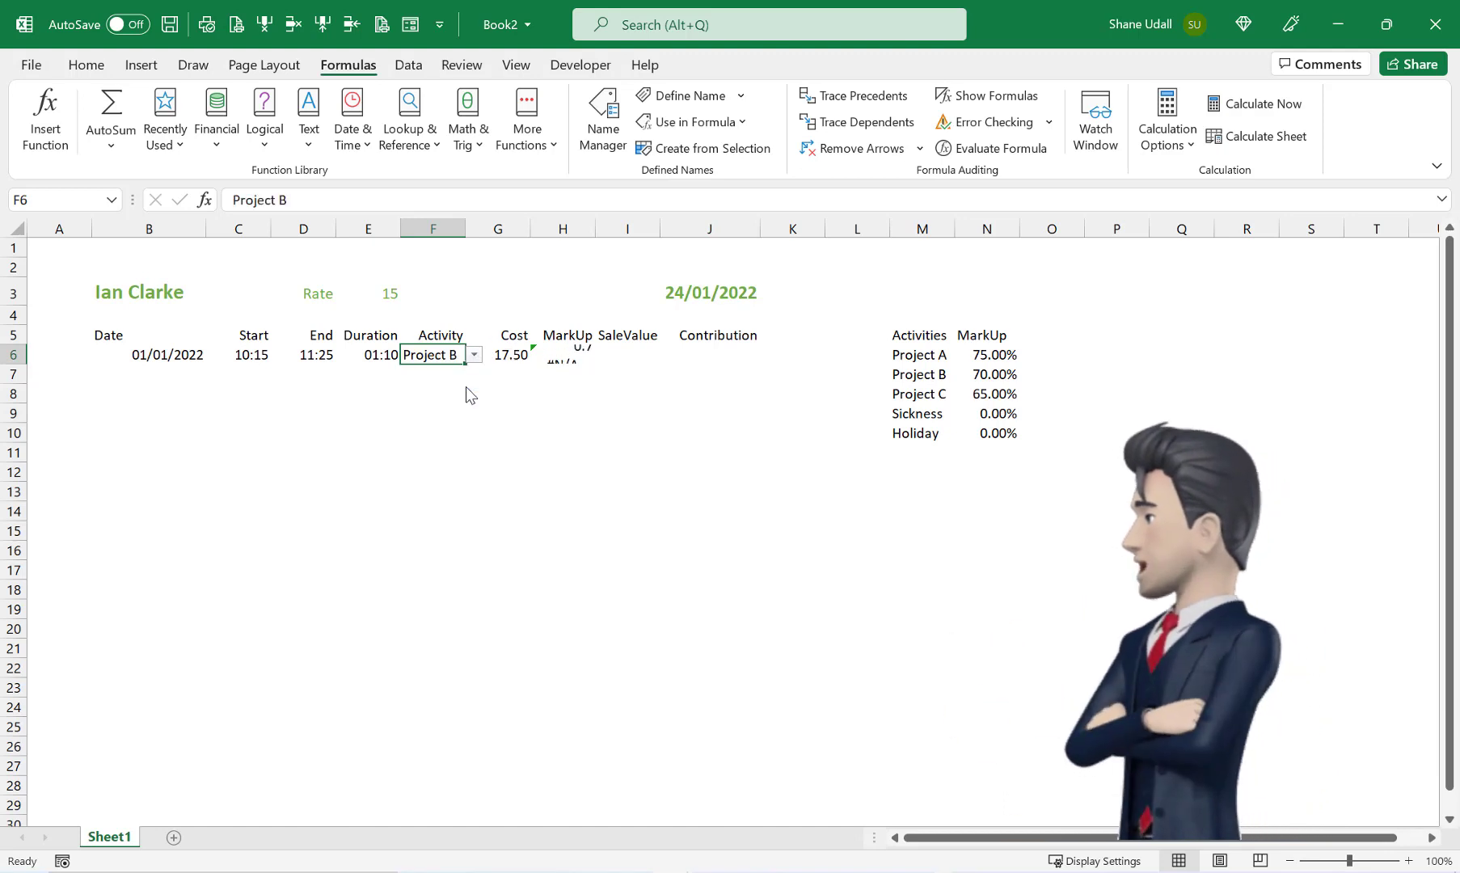
click(570, 352)
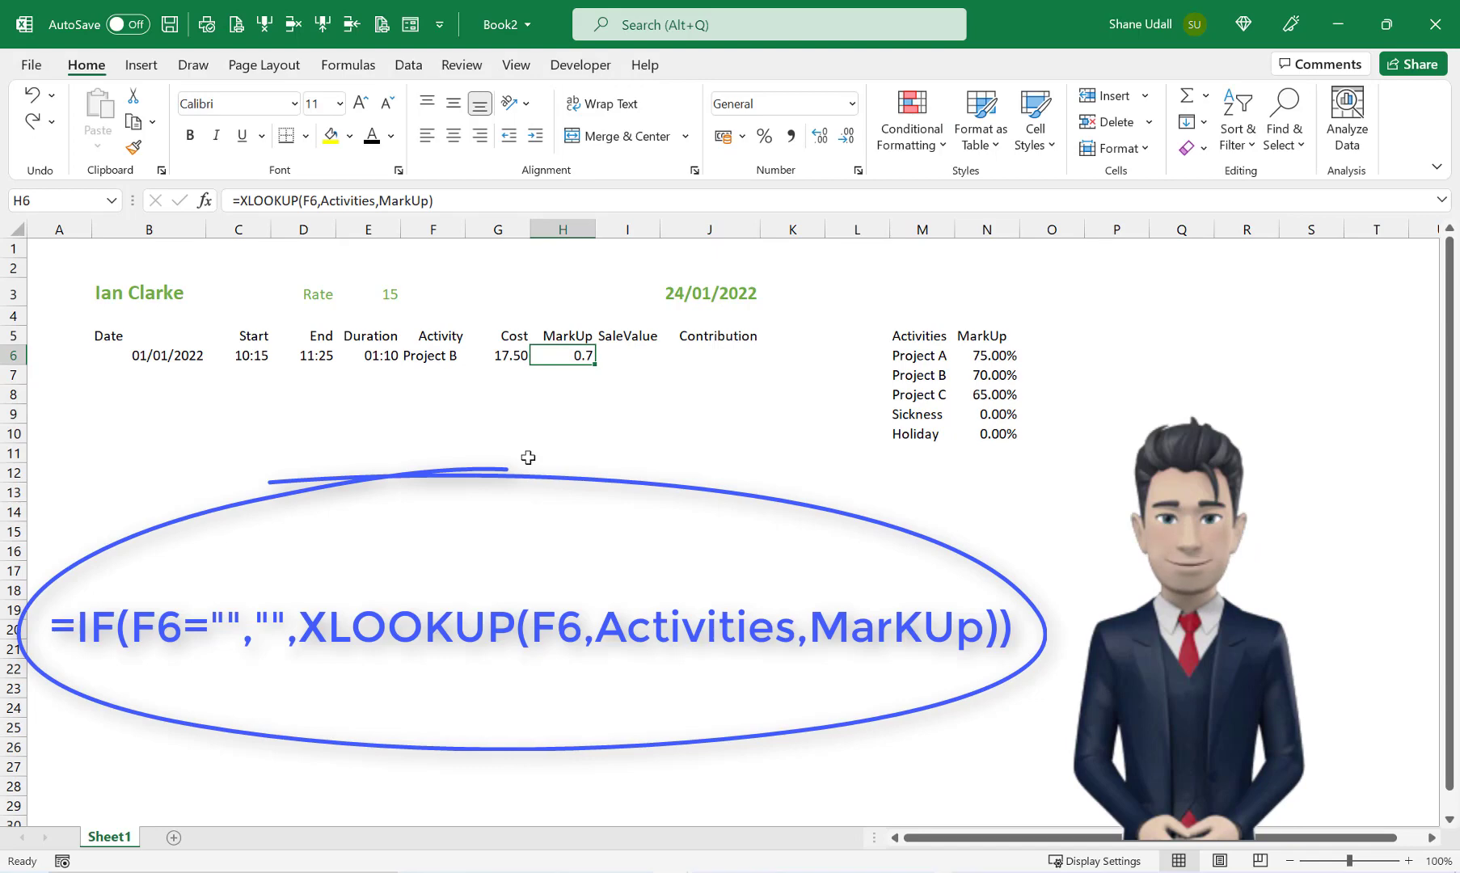
Step: Wrap H6's lookup as =IF(F6="","",XLOOKUP(F6,Activities,MarkUp)) so it stays blank without an activity
click(245, 201)
text(IF()
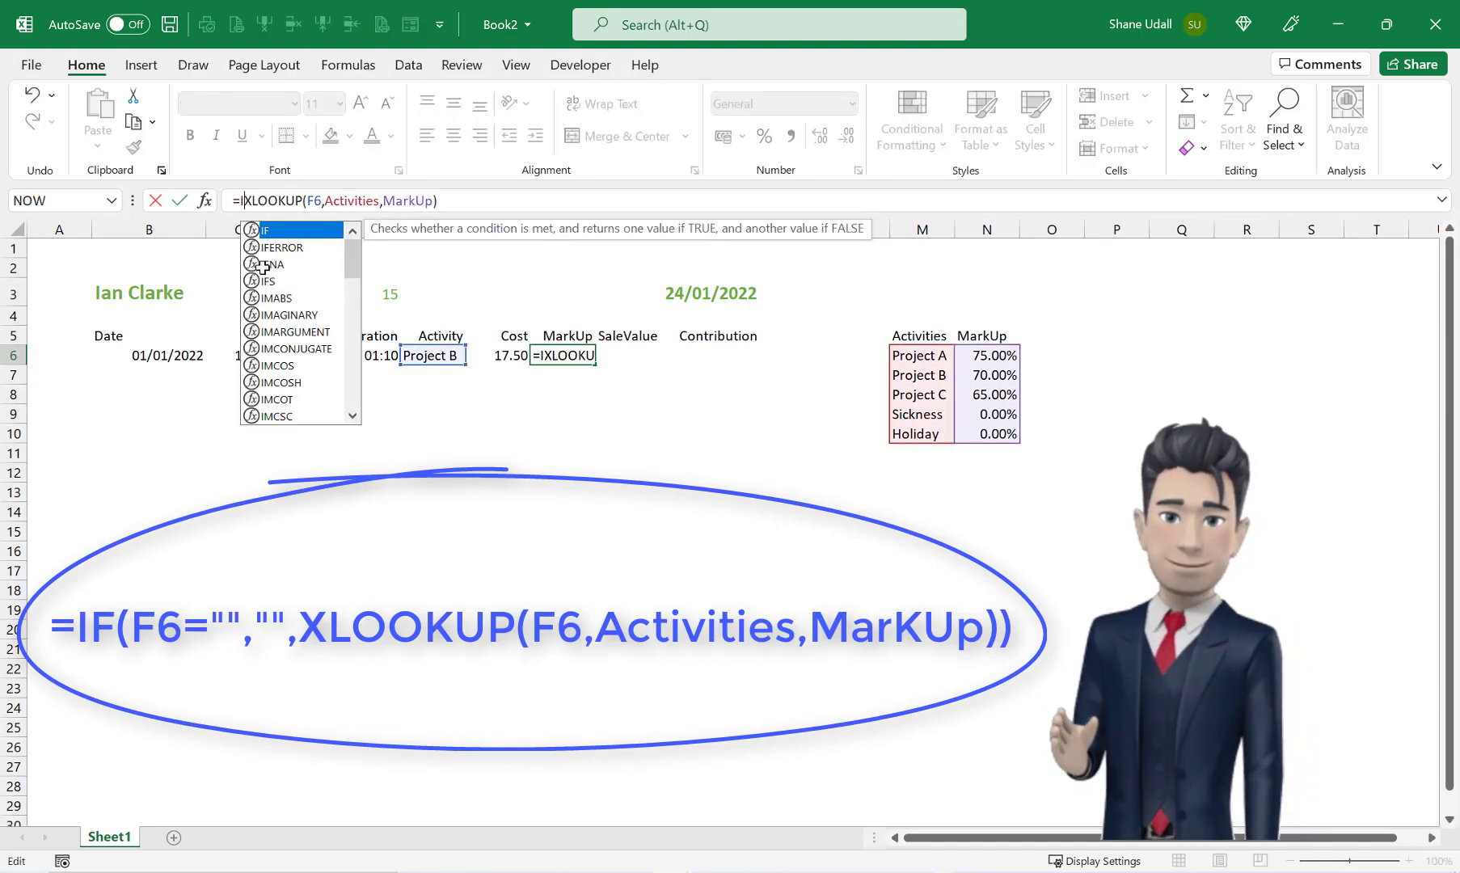
text(F)
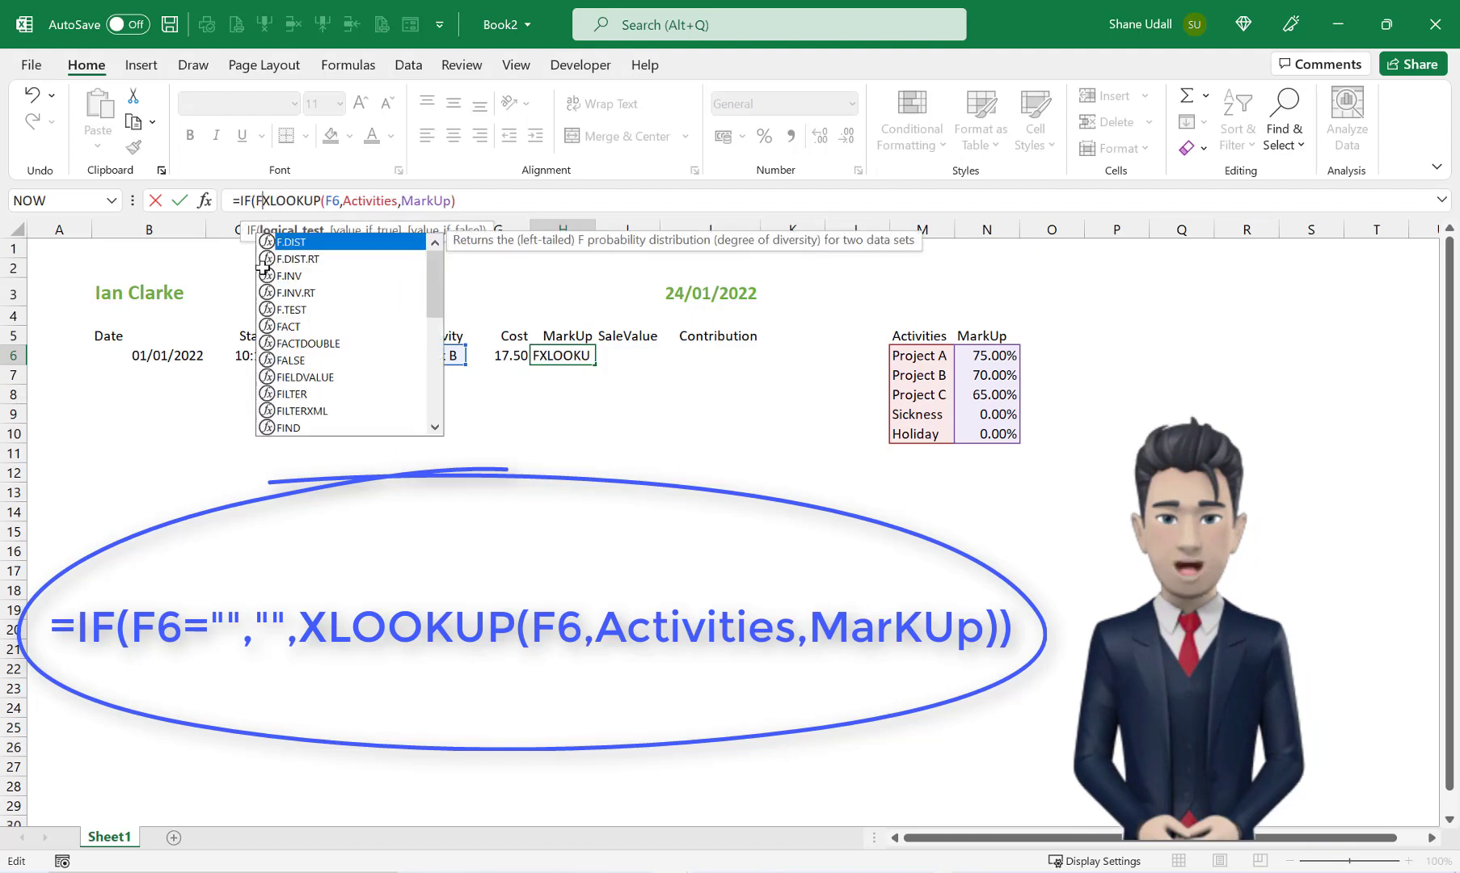
text(6)
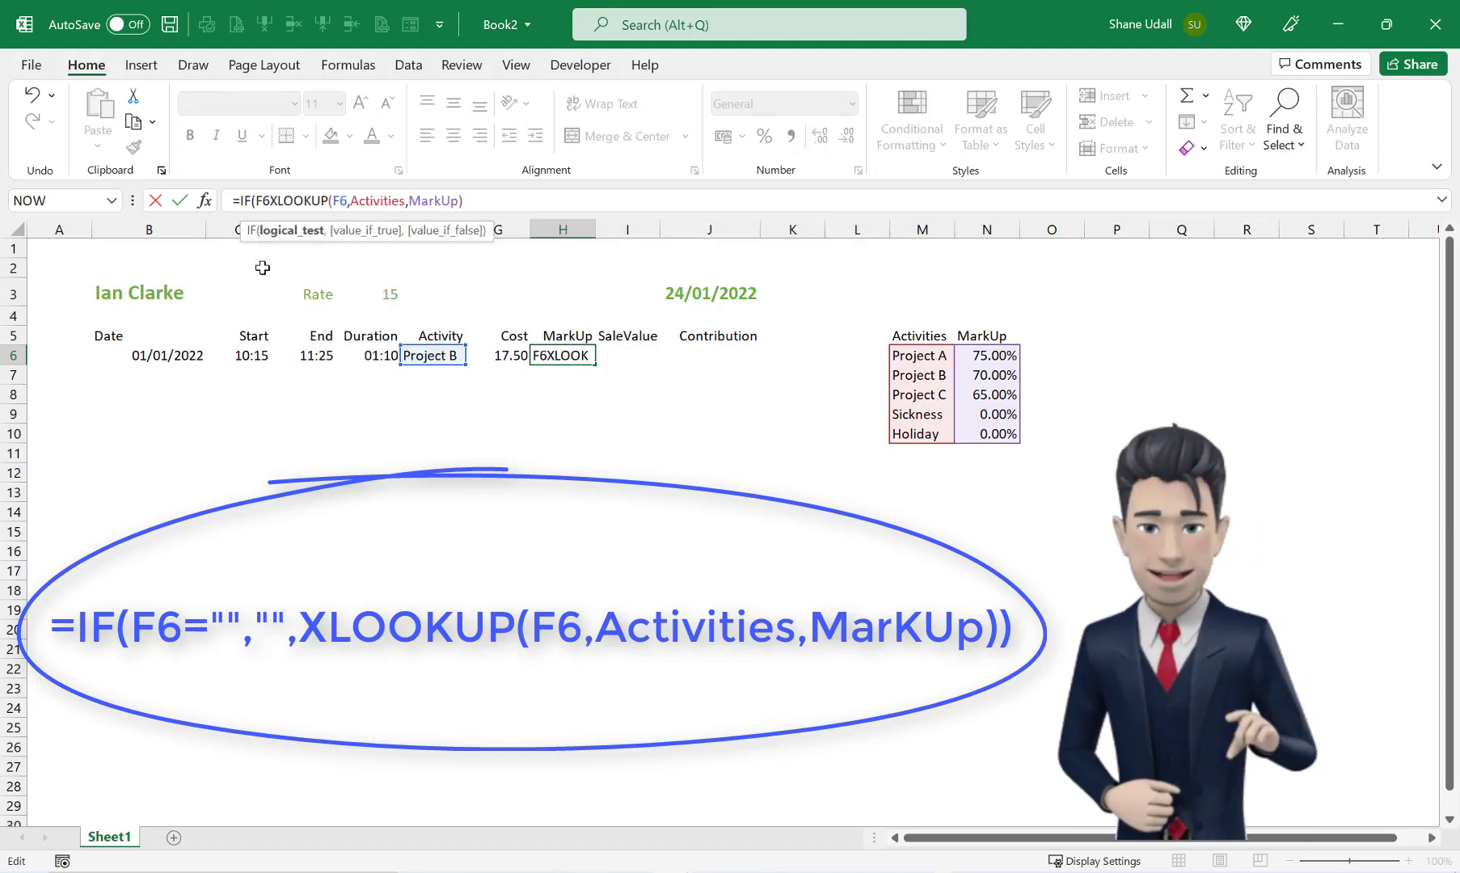
text(="")
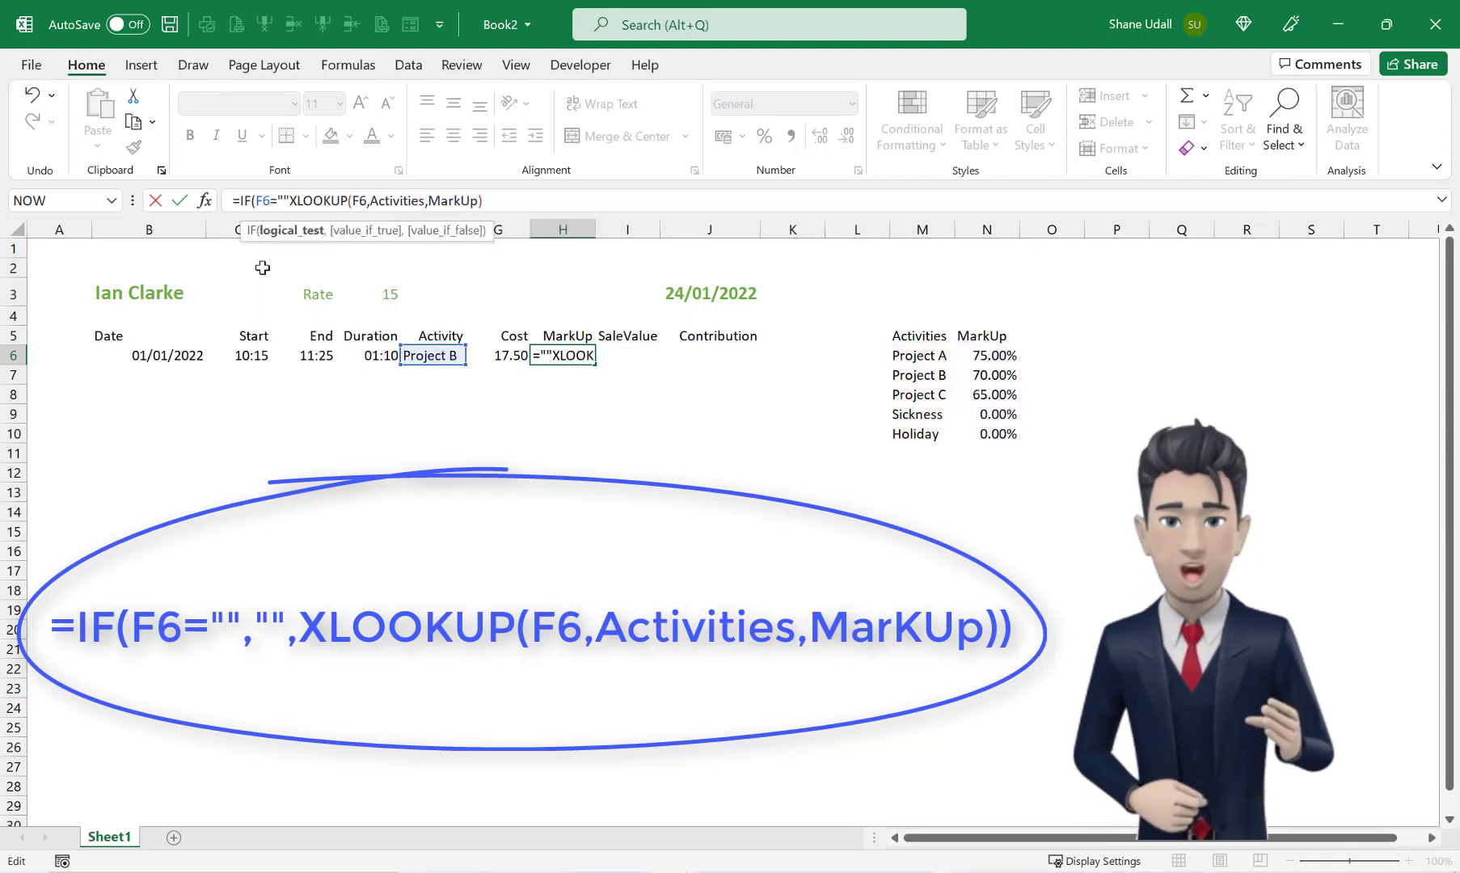
text(,"")
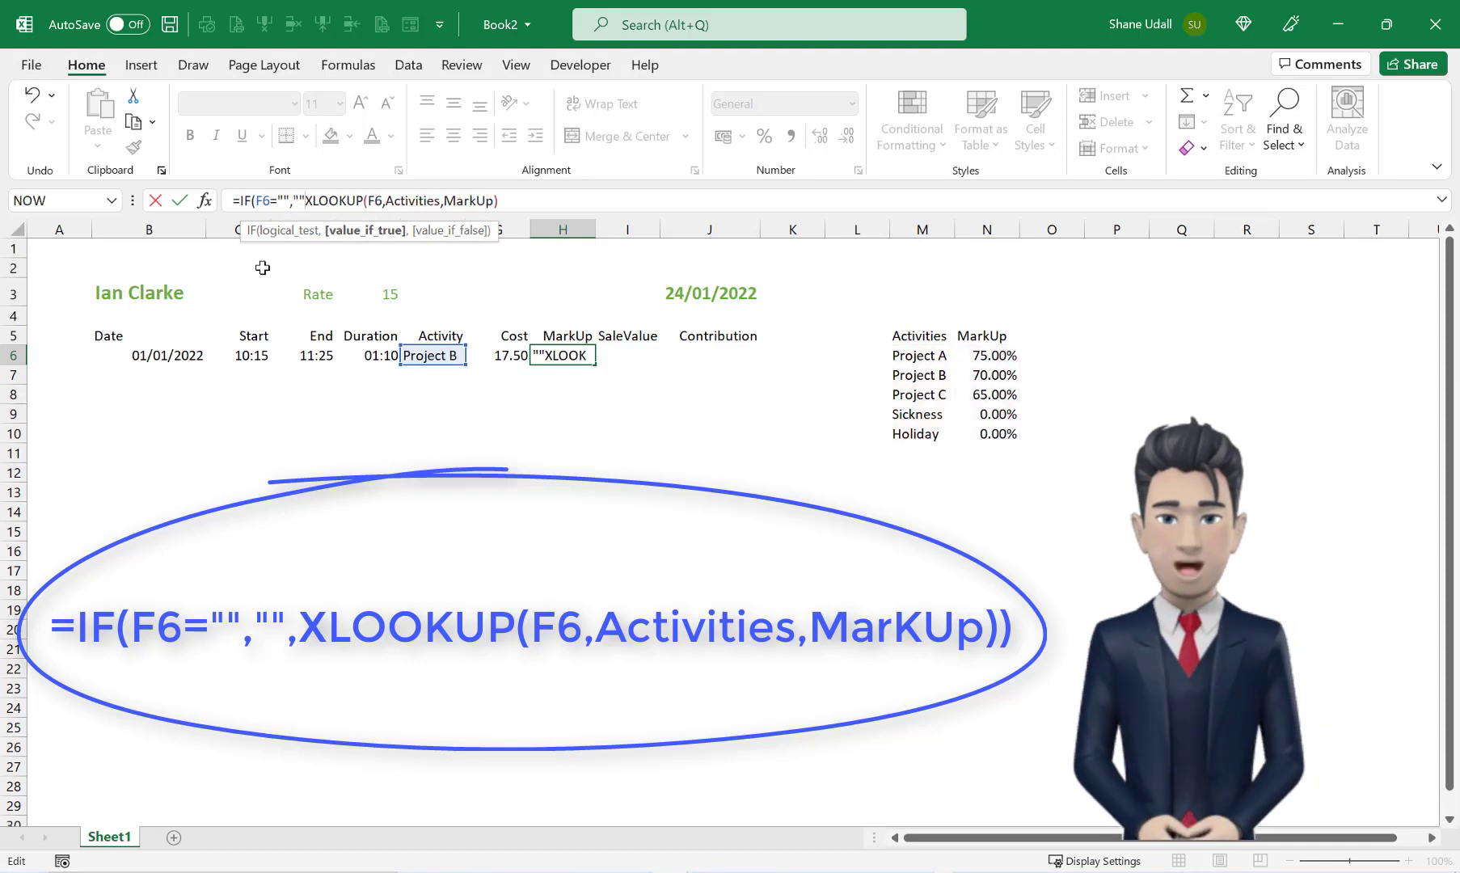
text(,)
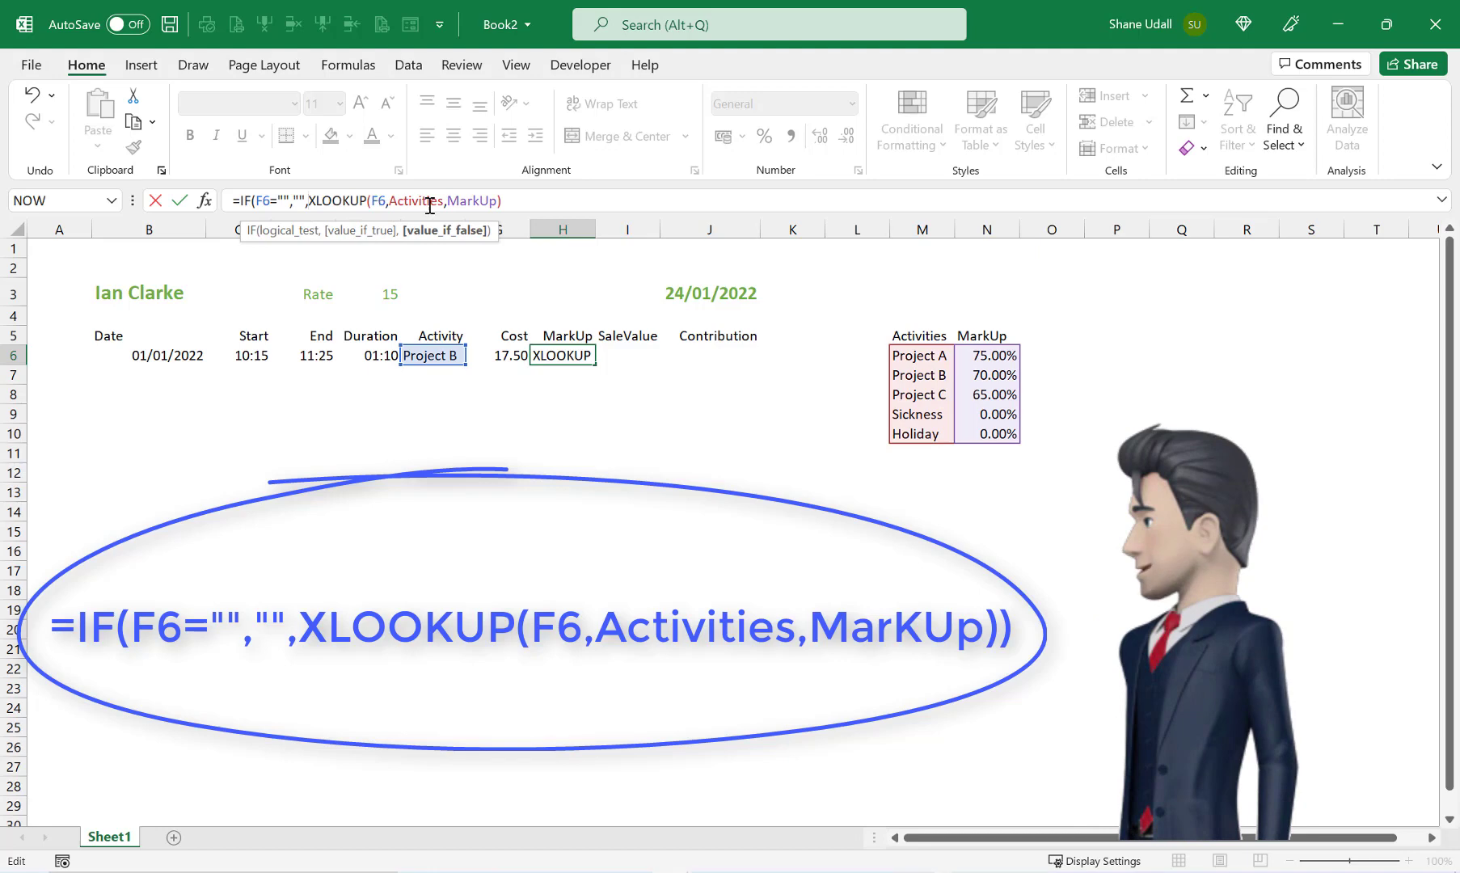
click(505, 201)
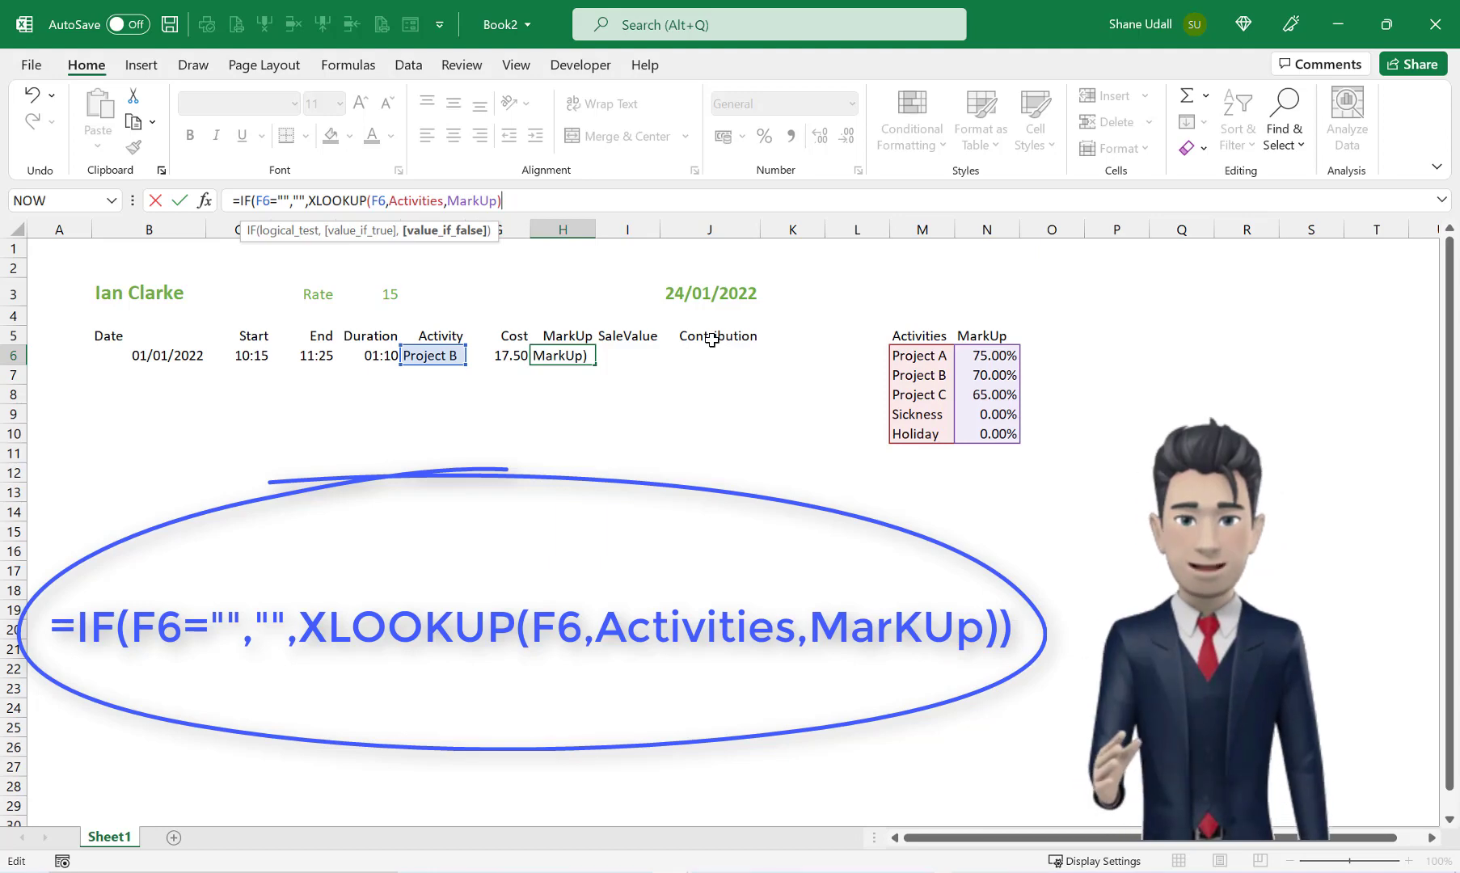
text())
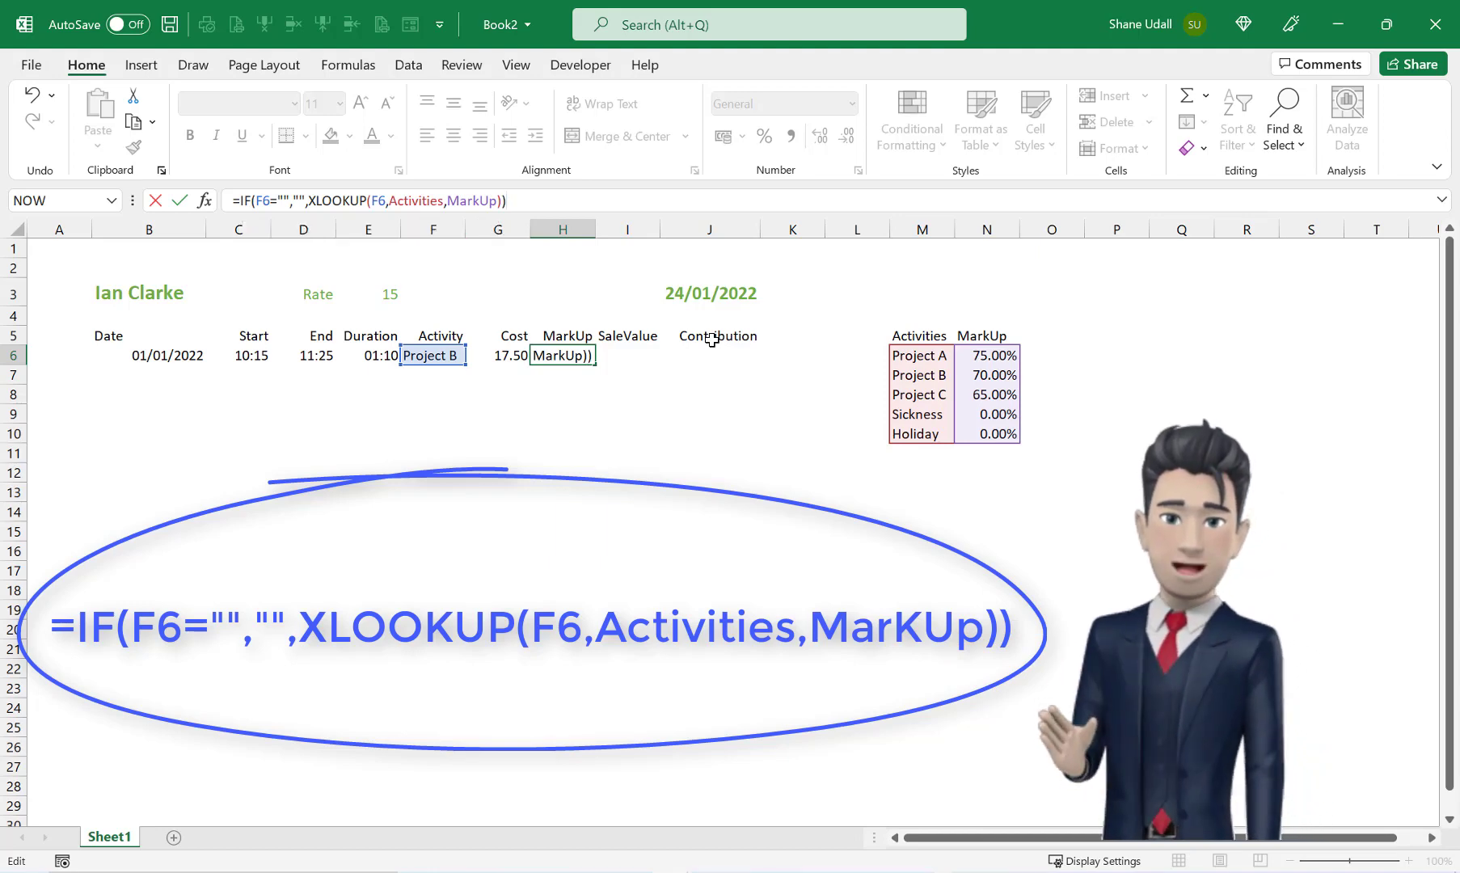
key(Return)
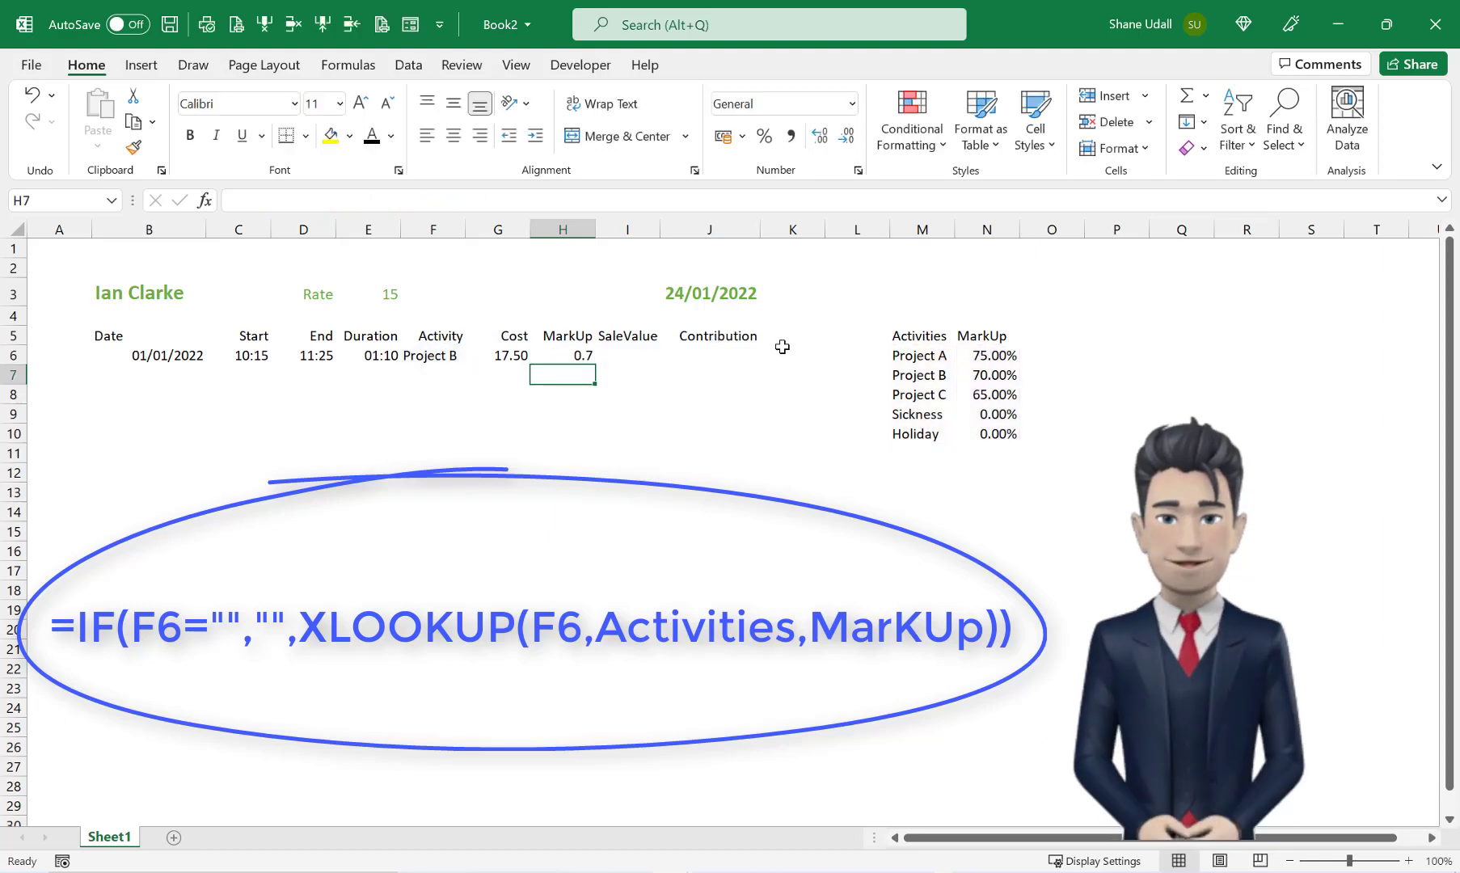
click(557, 356)
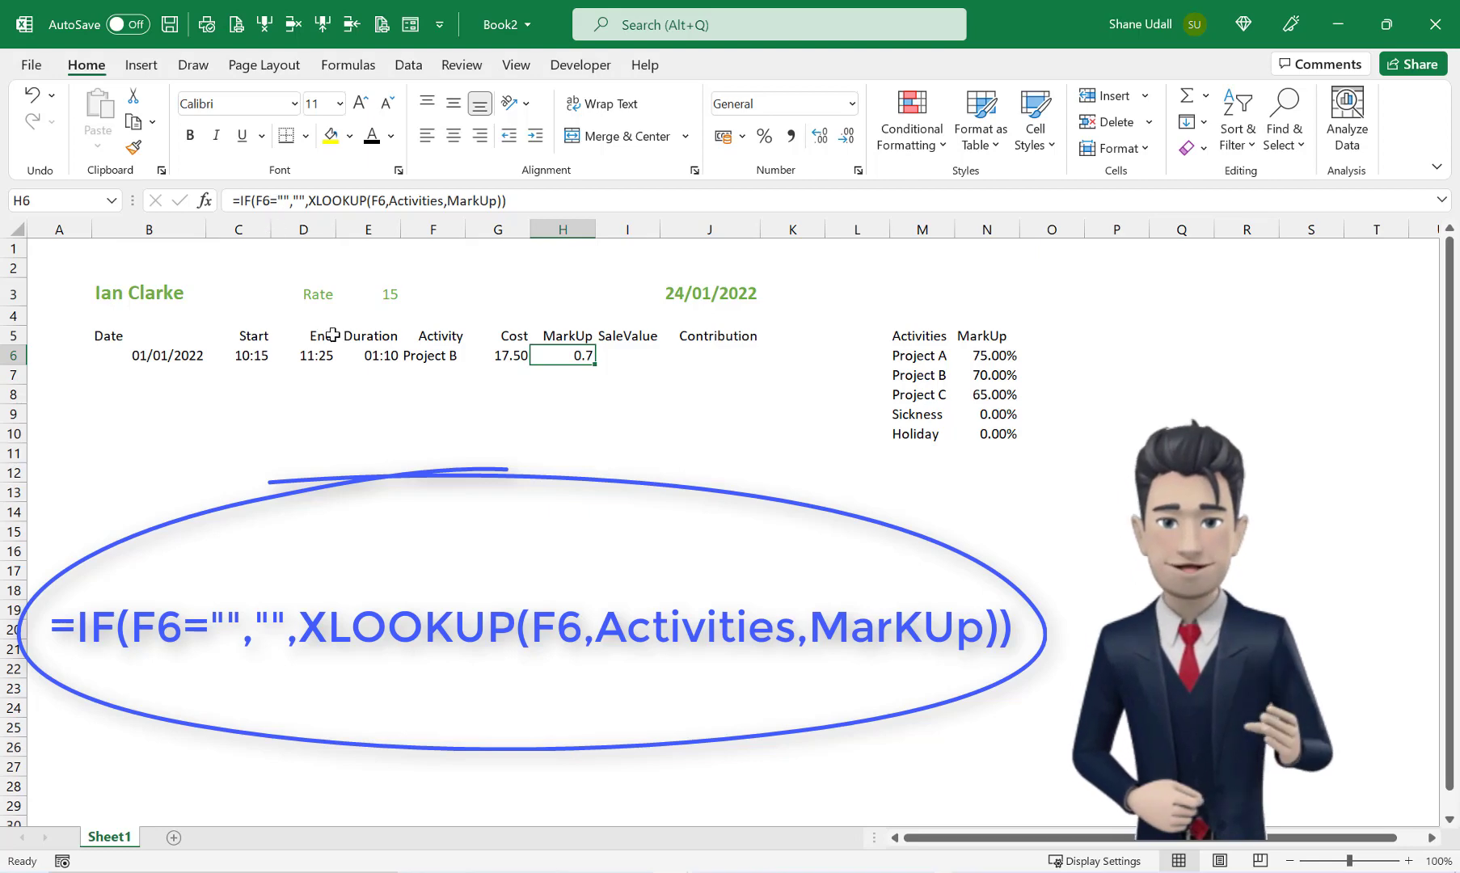
click(426, 355)
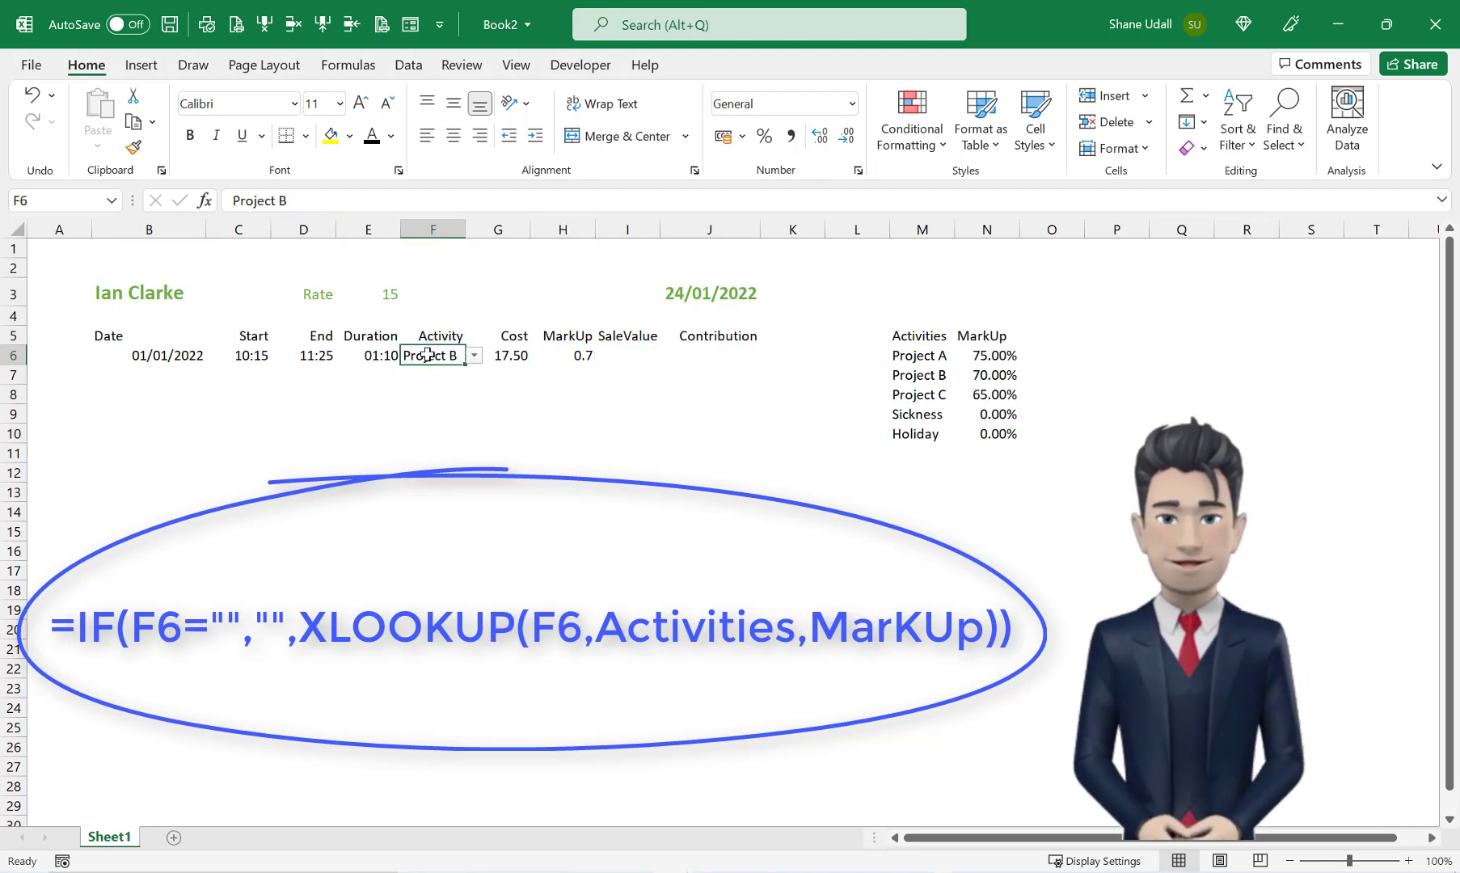
click(555, 356)
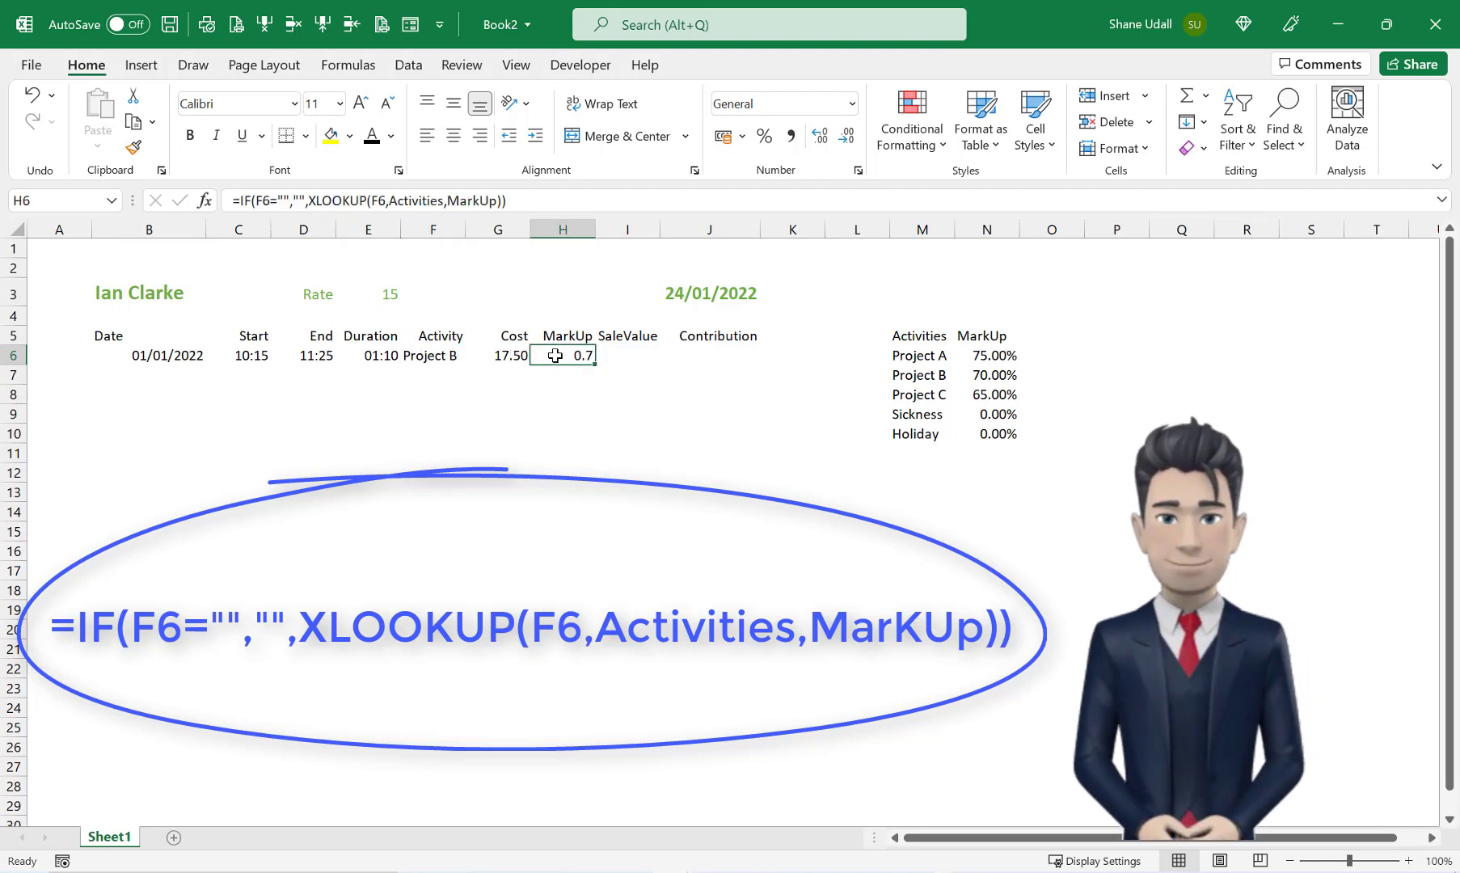
click(453, 355)
click(475, 356)
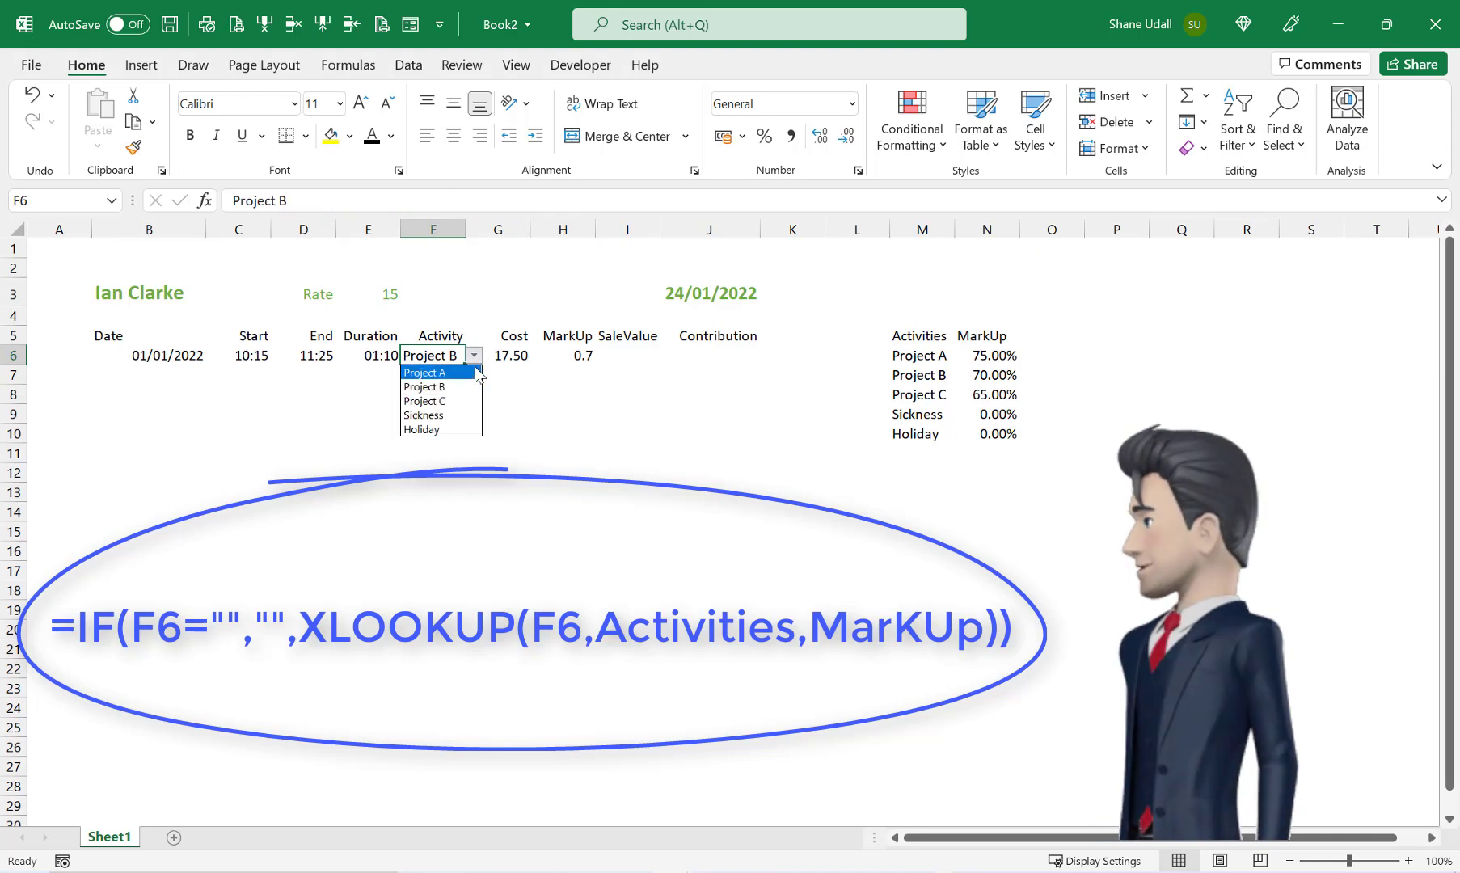
click(475, 356)
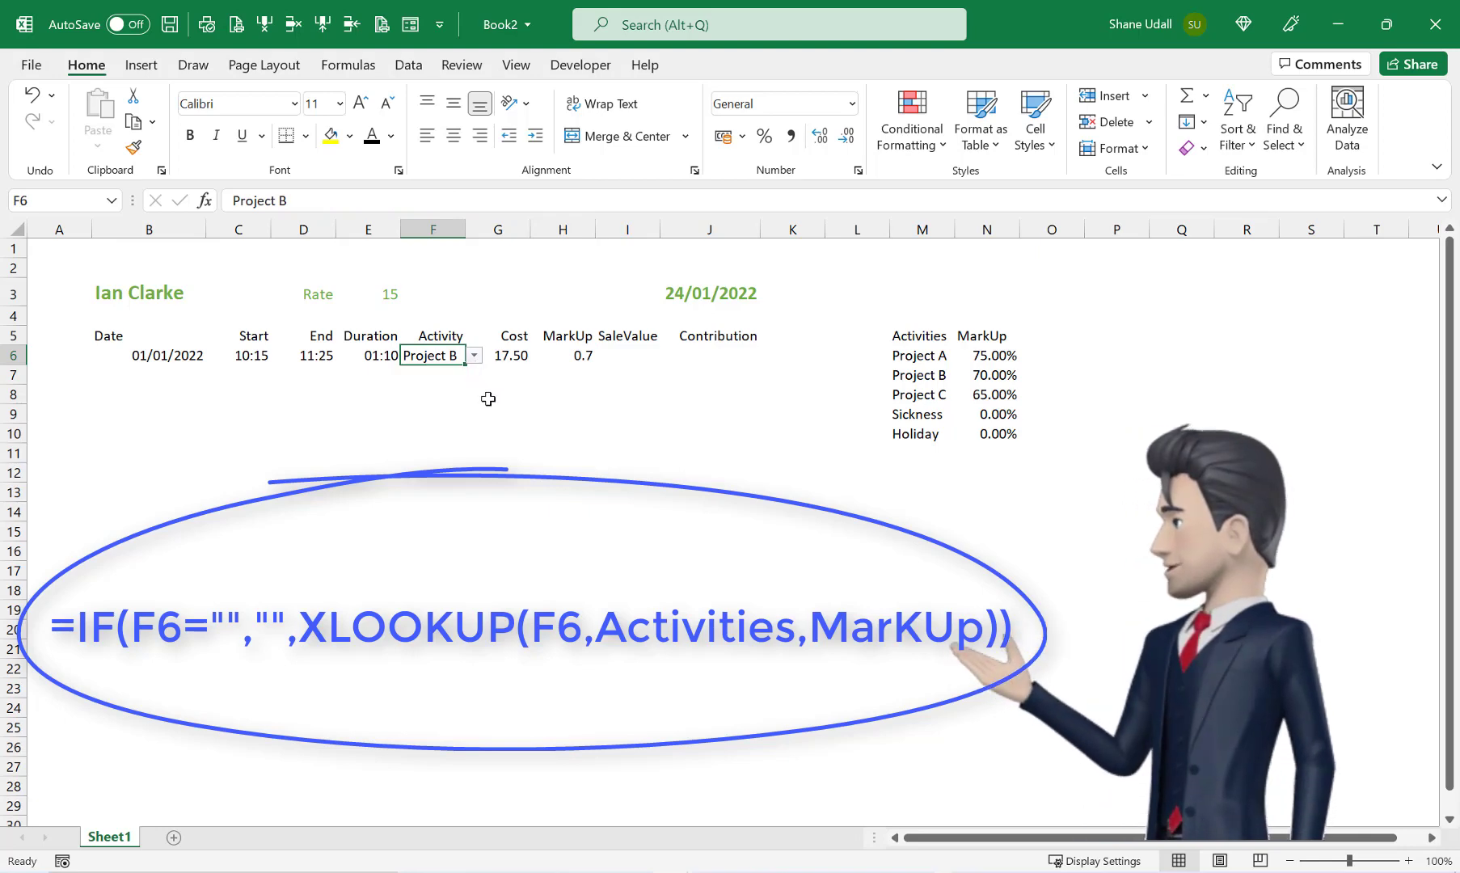
key(Delete)
click(472, 357)
click(460, 387)
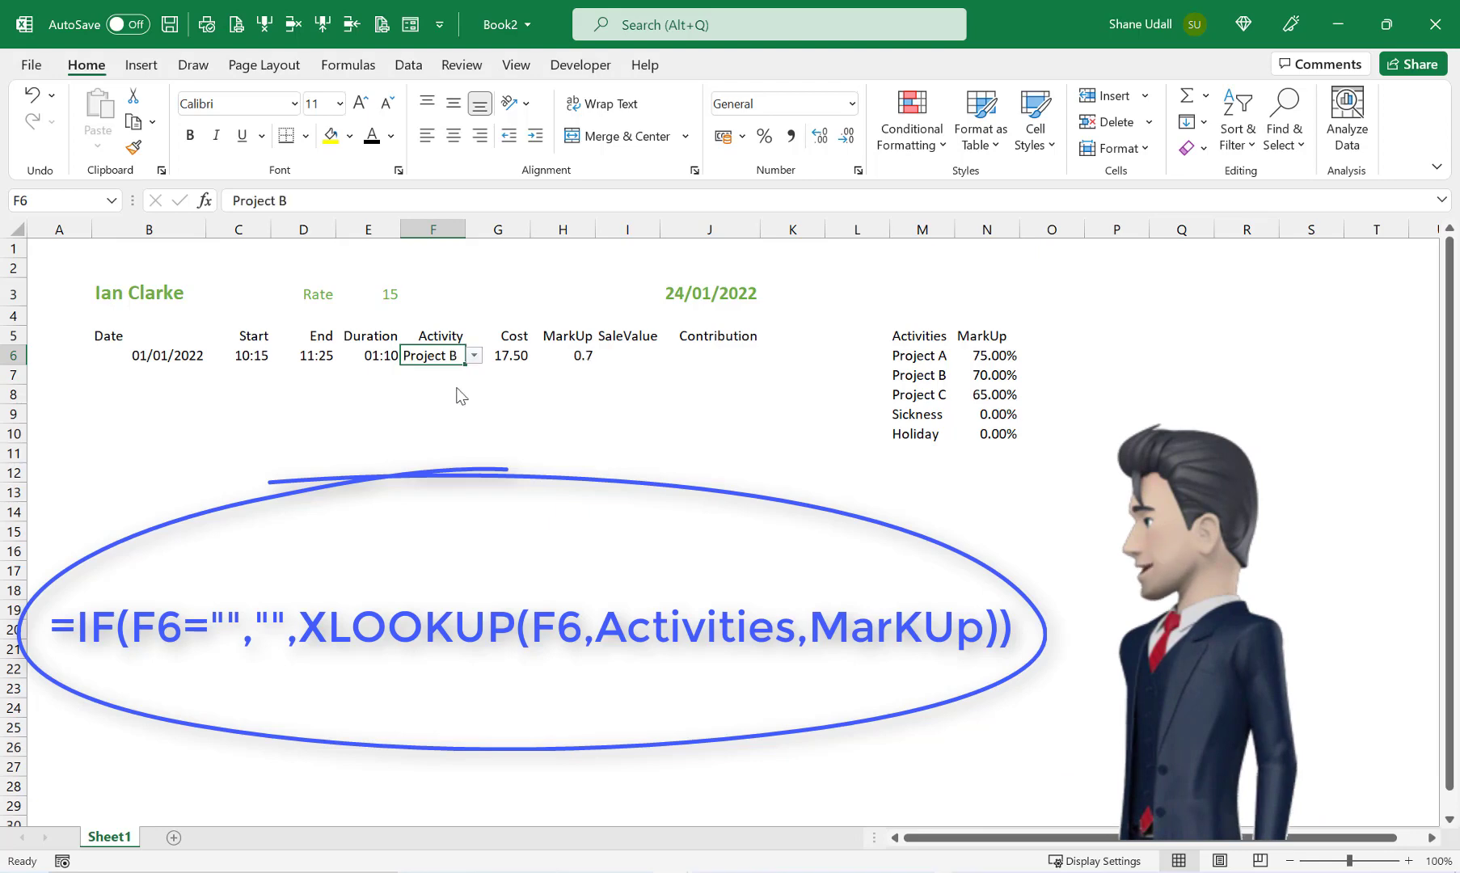
key(Right)
key(Right)
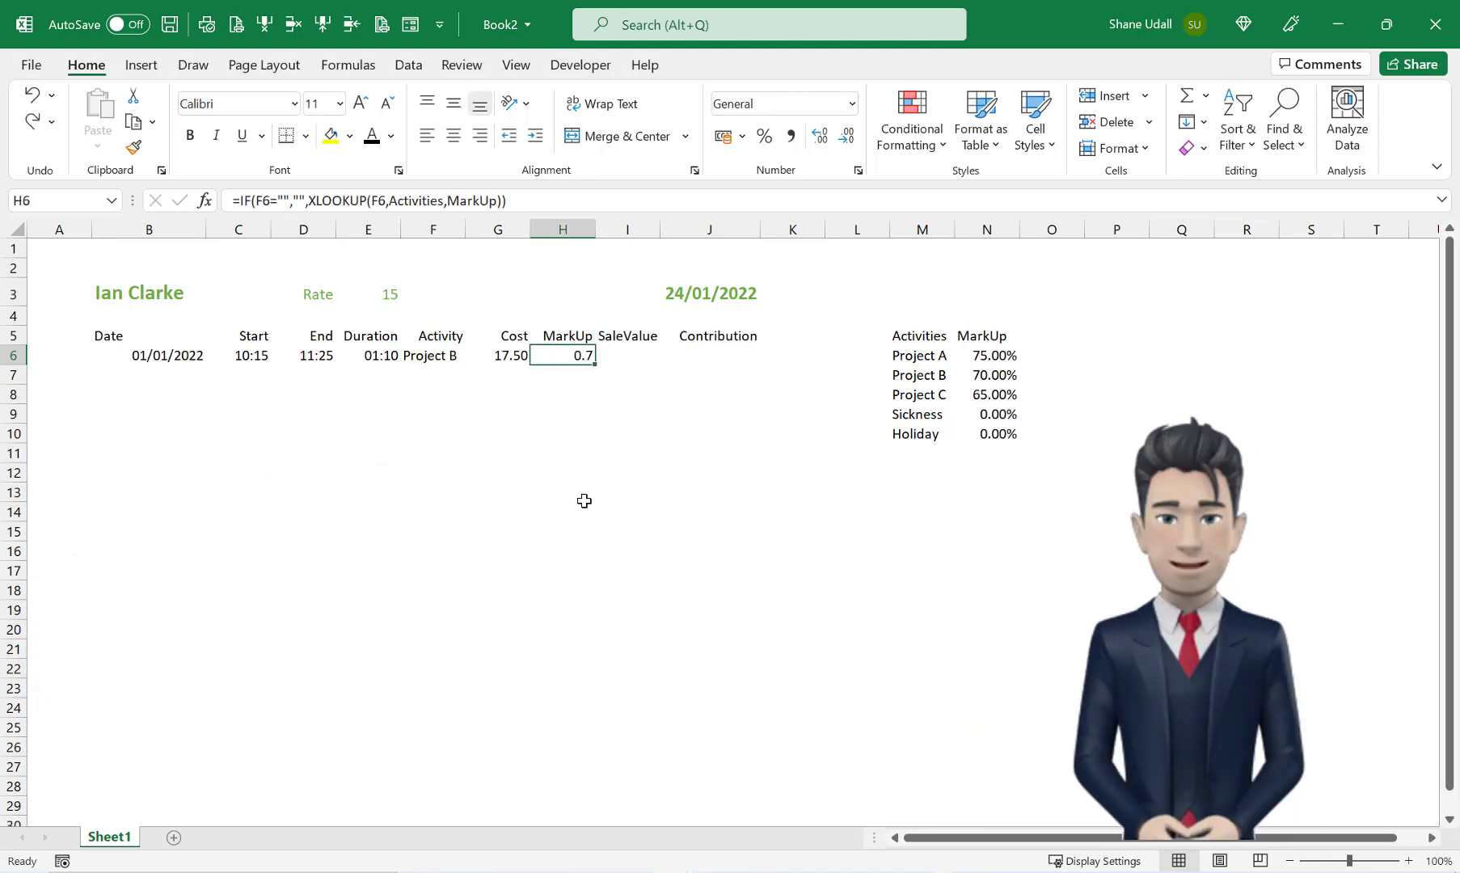
Step: Enter =IF(F6="","",+G6*(1+H6)) in I6, giving a SaleValue of 29.75
click(633, 356)
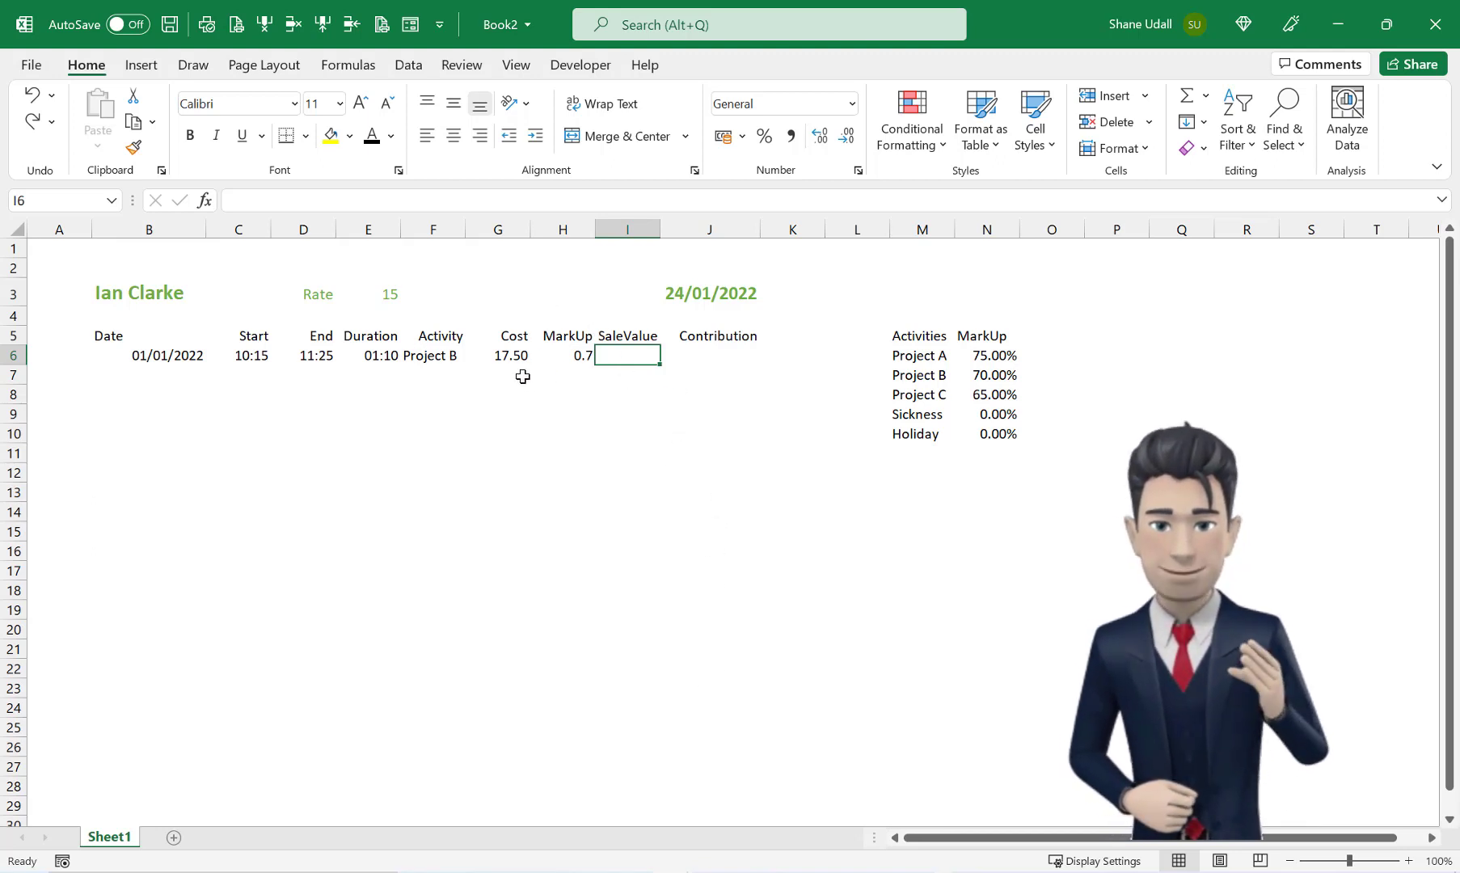
click(511, 355)
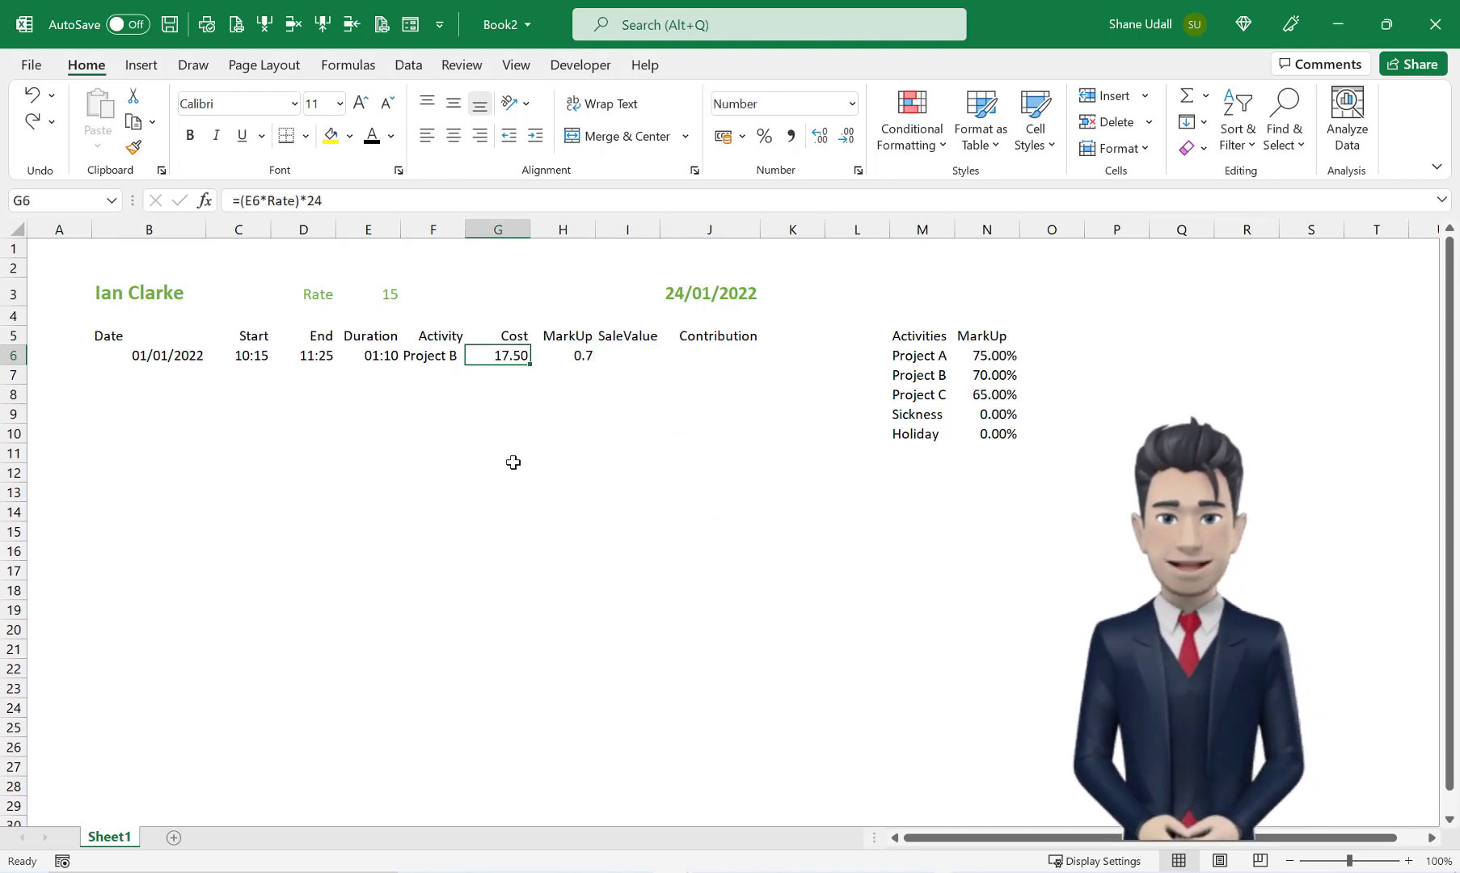
click(566, 358)
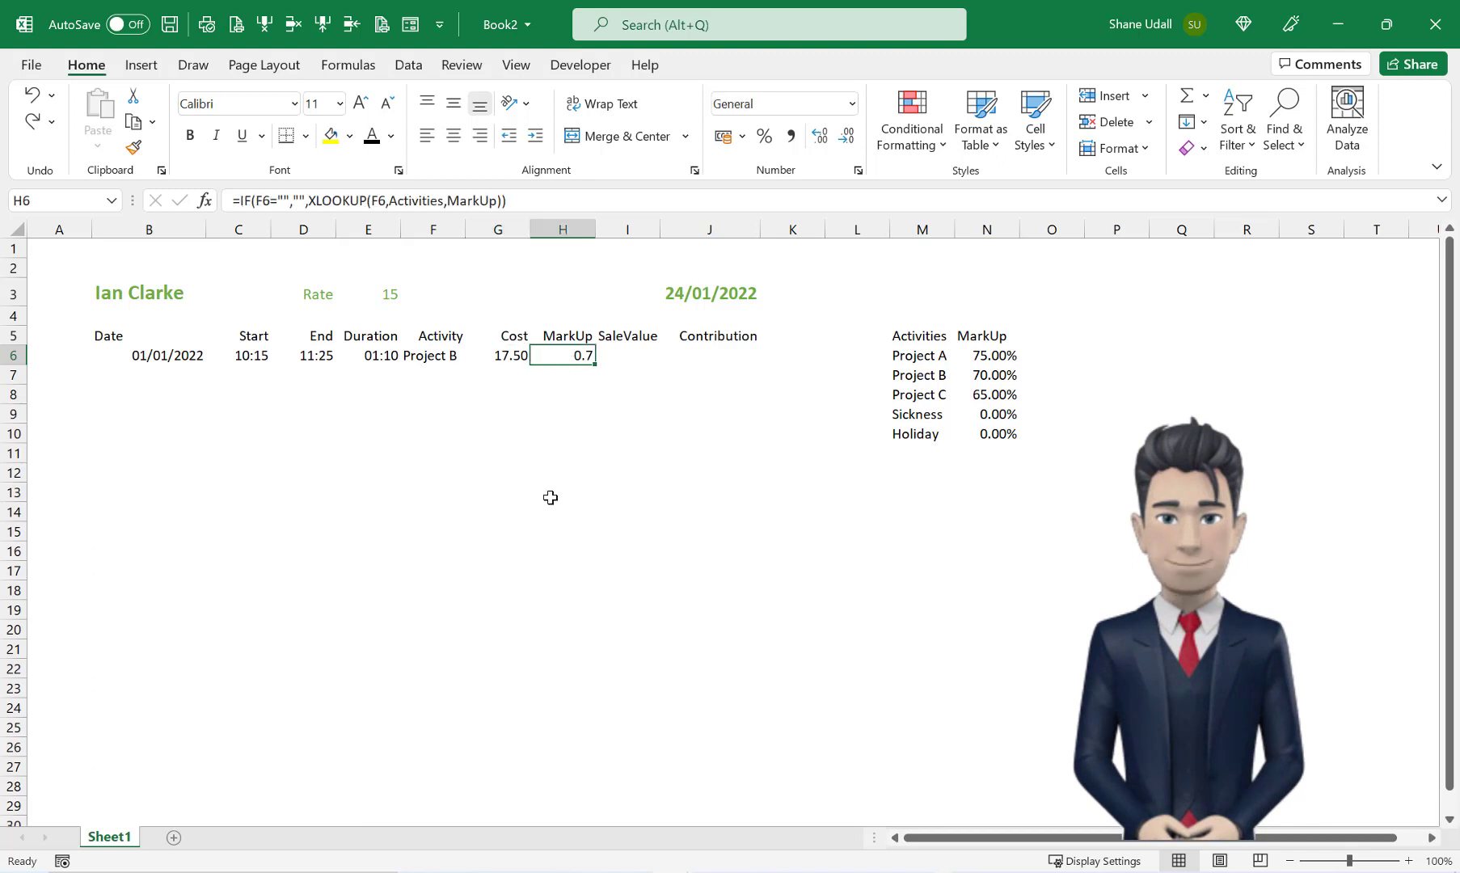
click(630, 352)
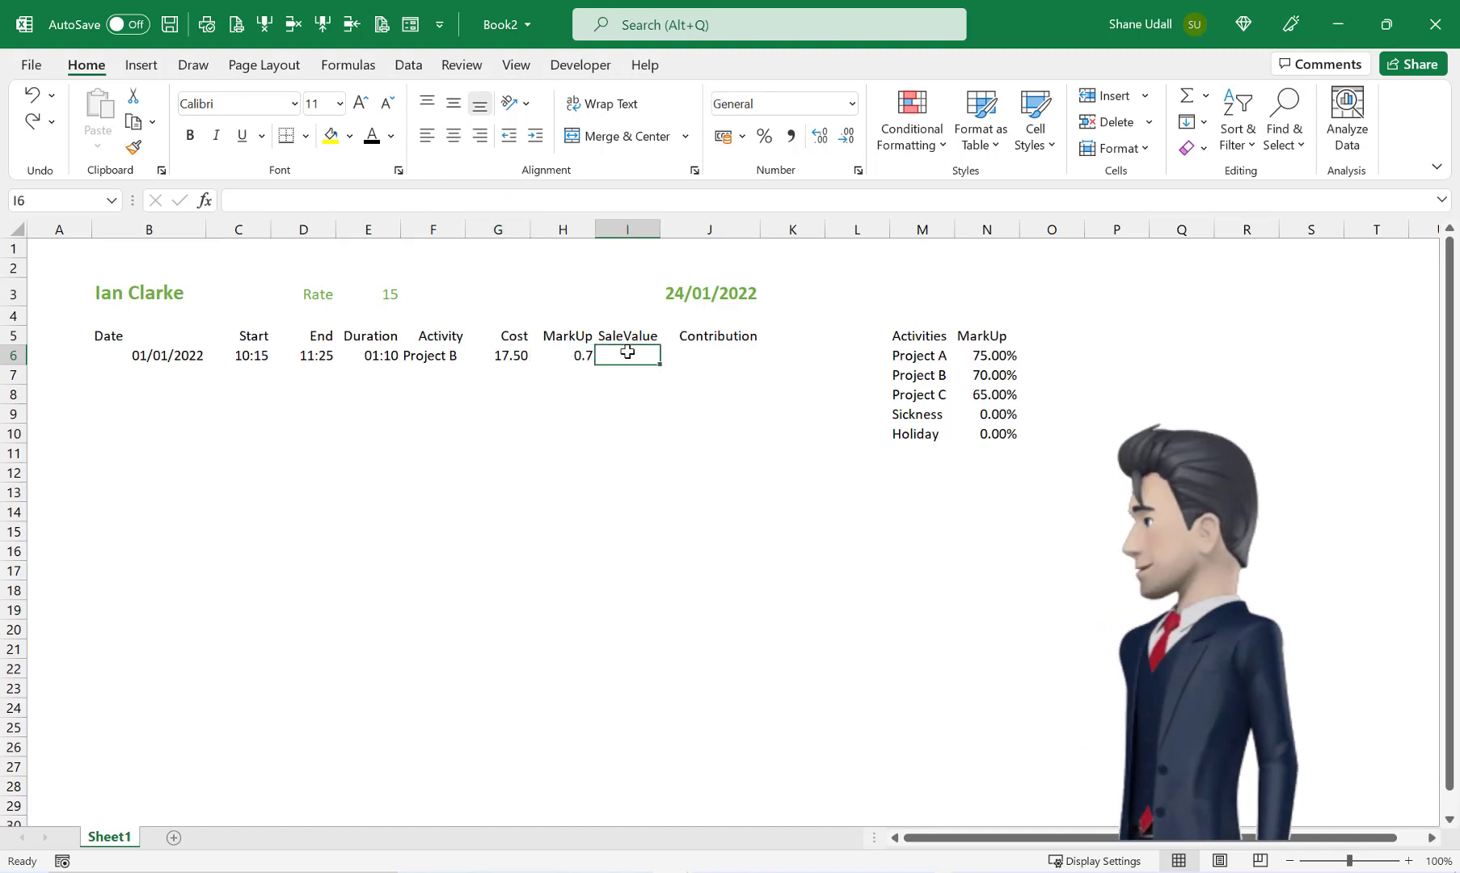
click(237, 201)
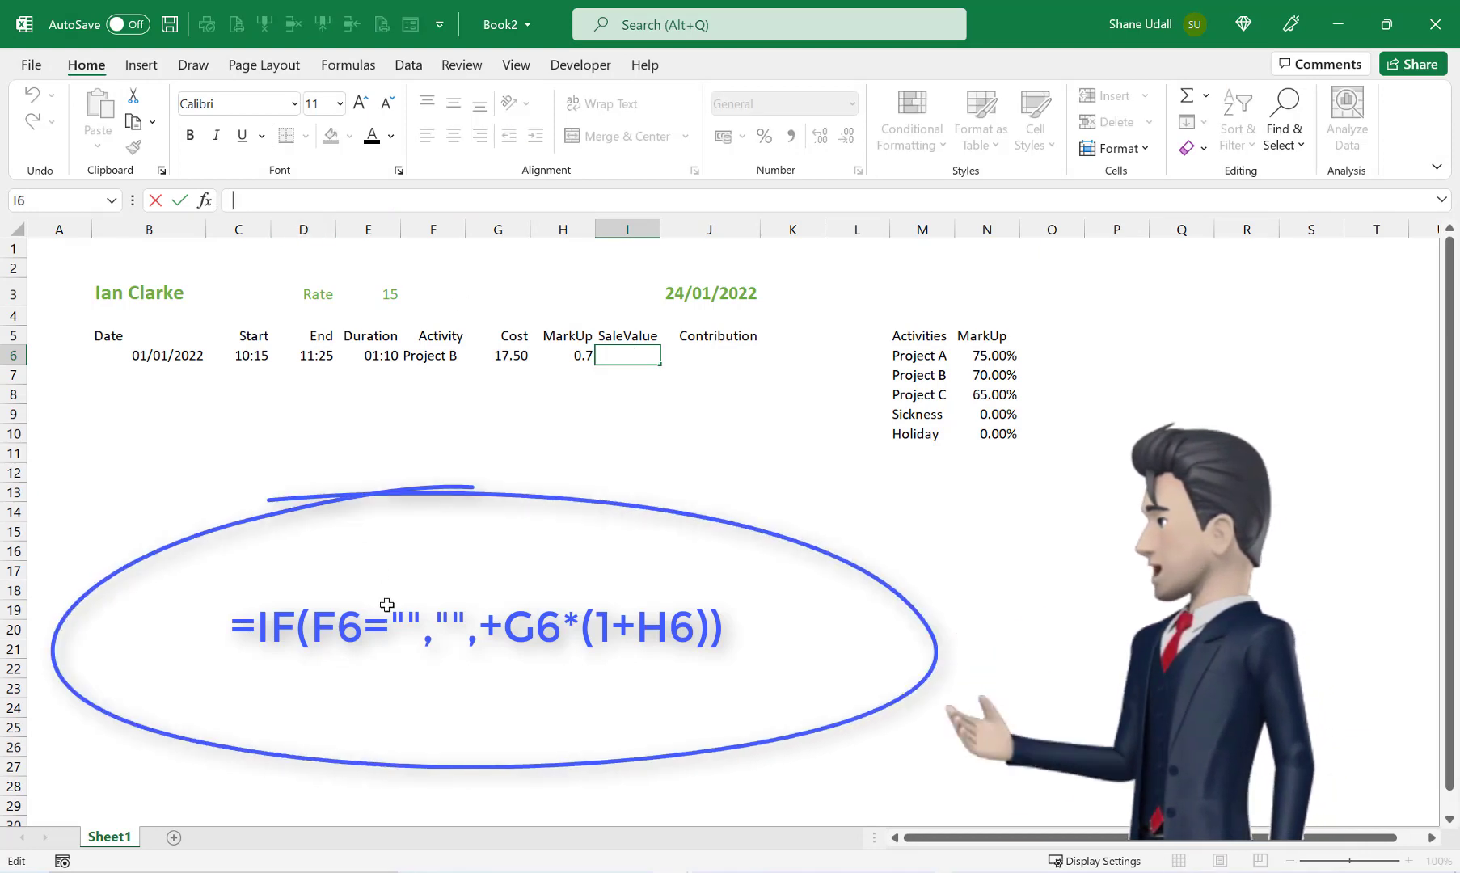
text(=IF)
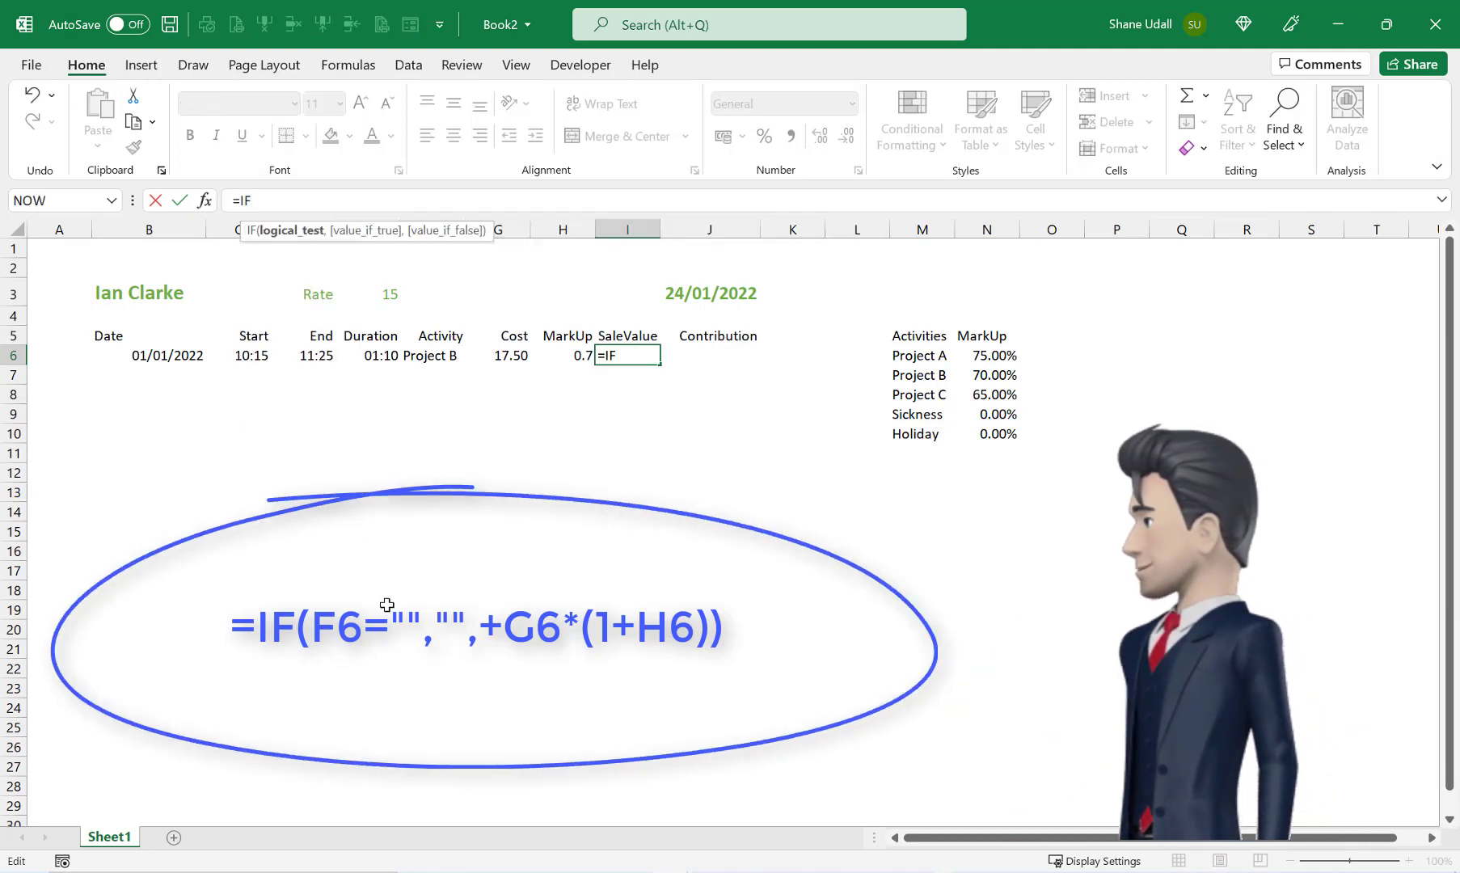
text((F)
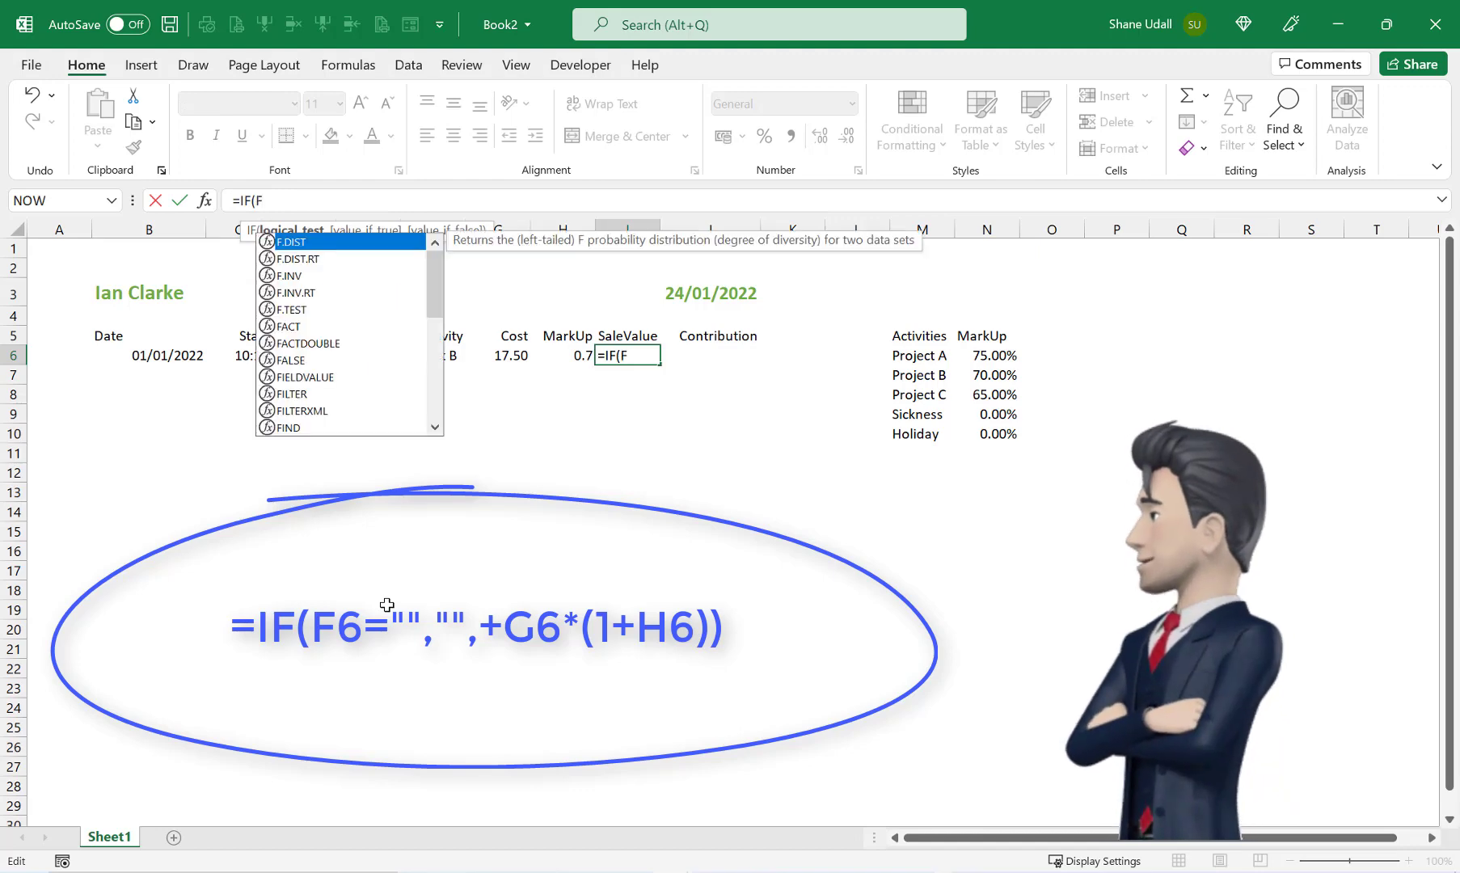
text(6)
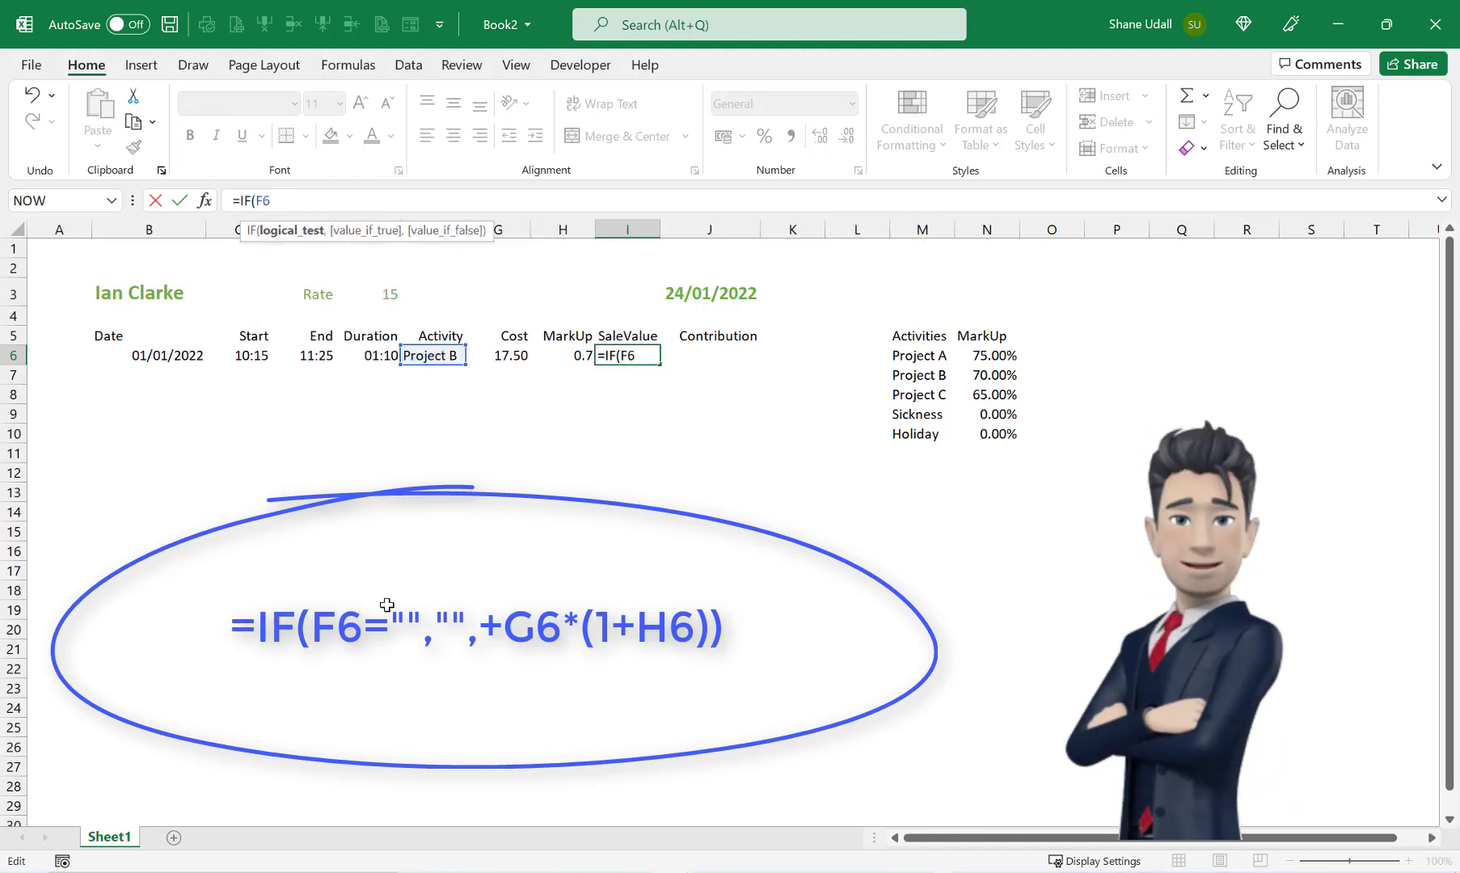
text(=)
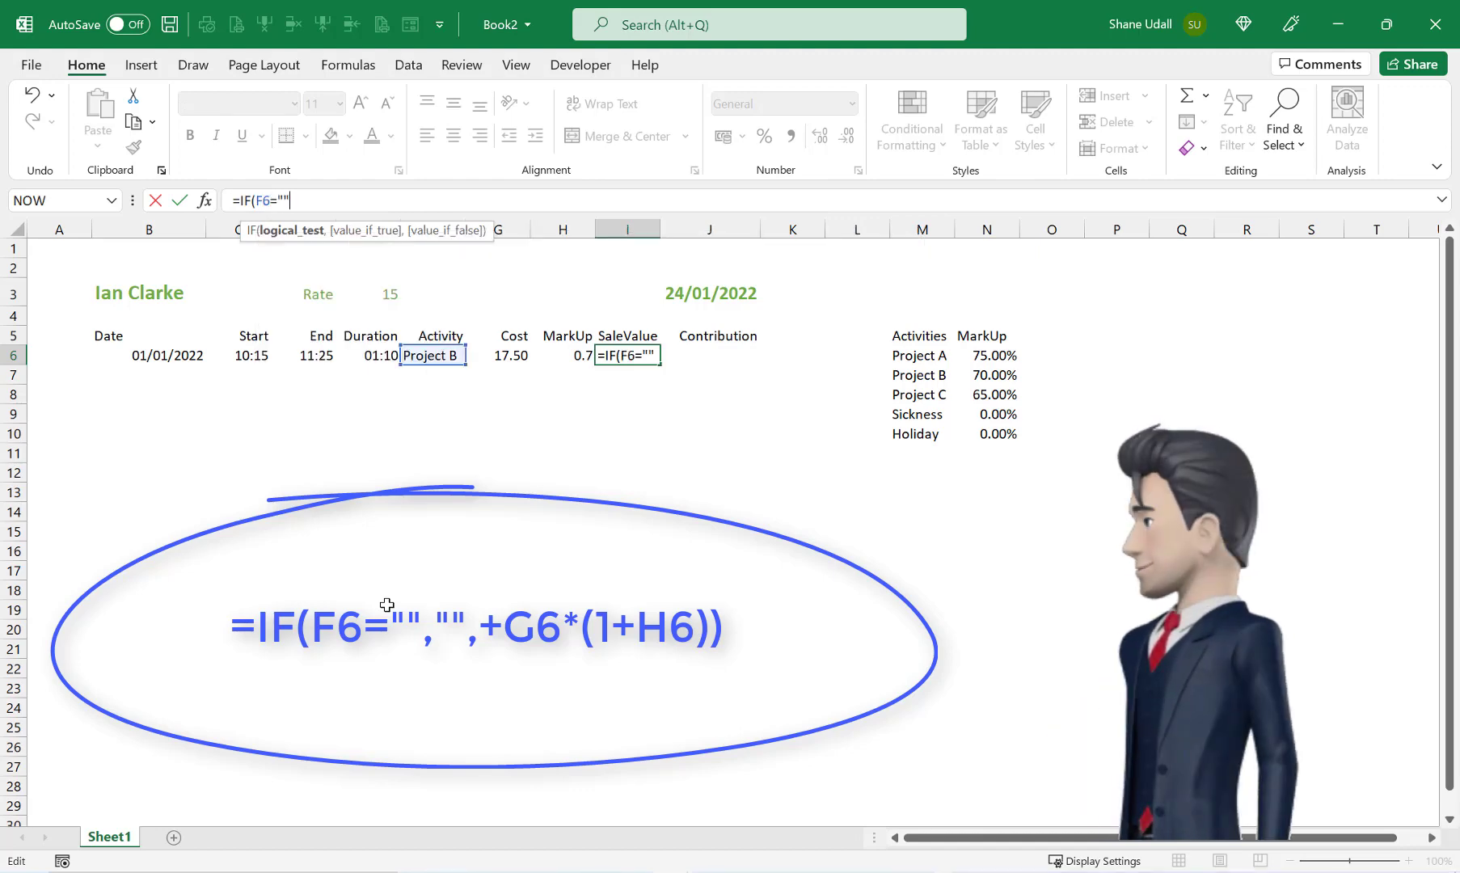
text("","")
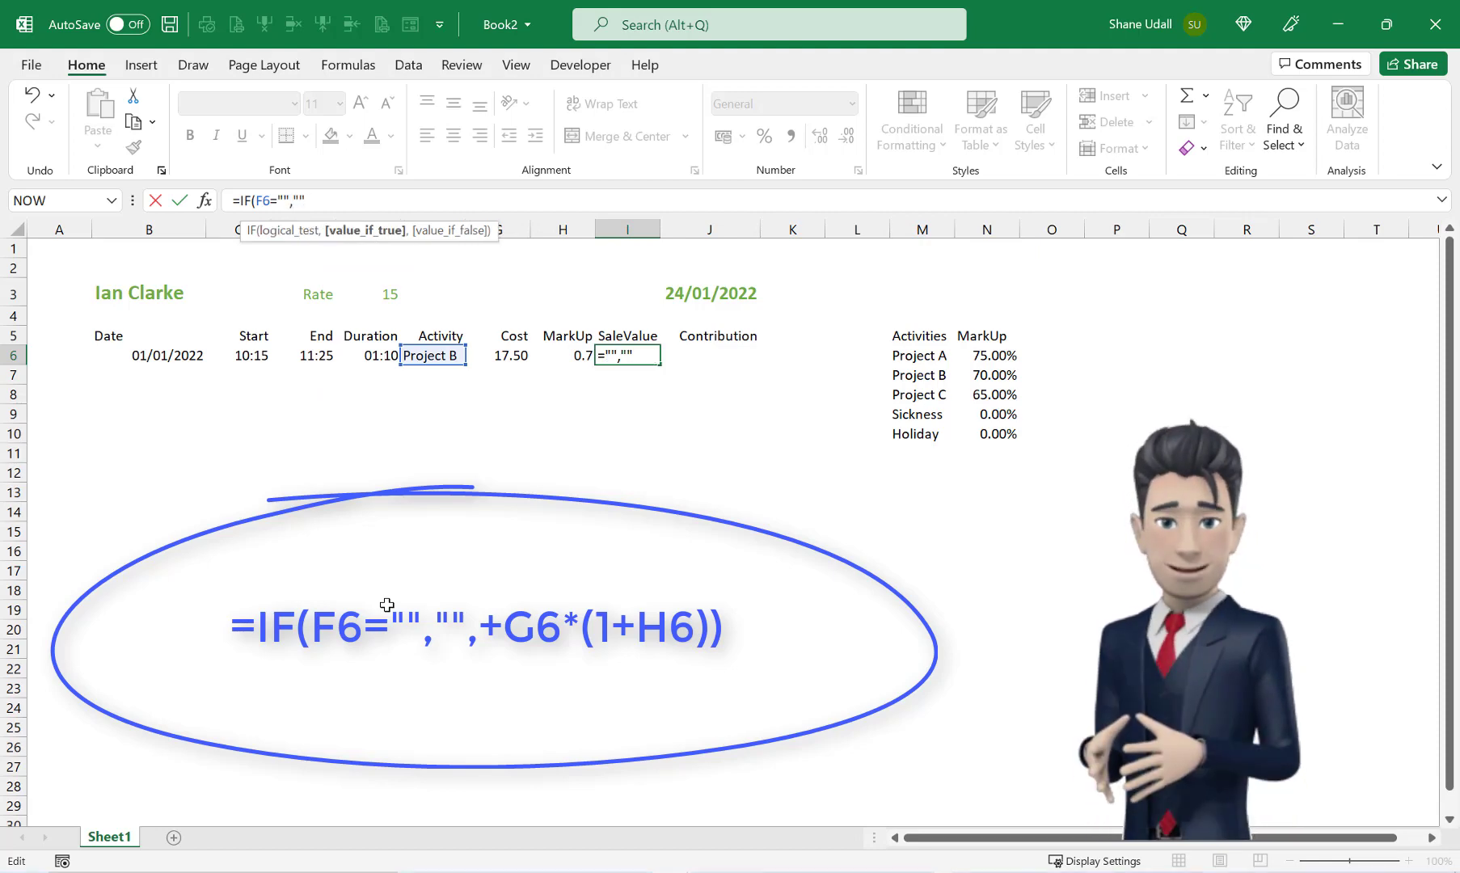
text(,)
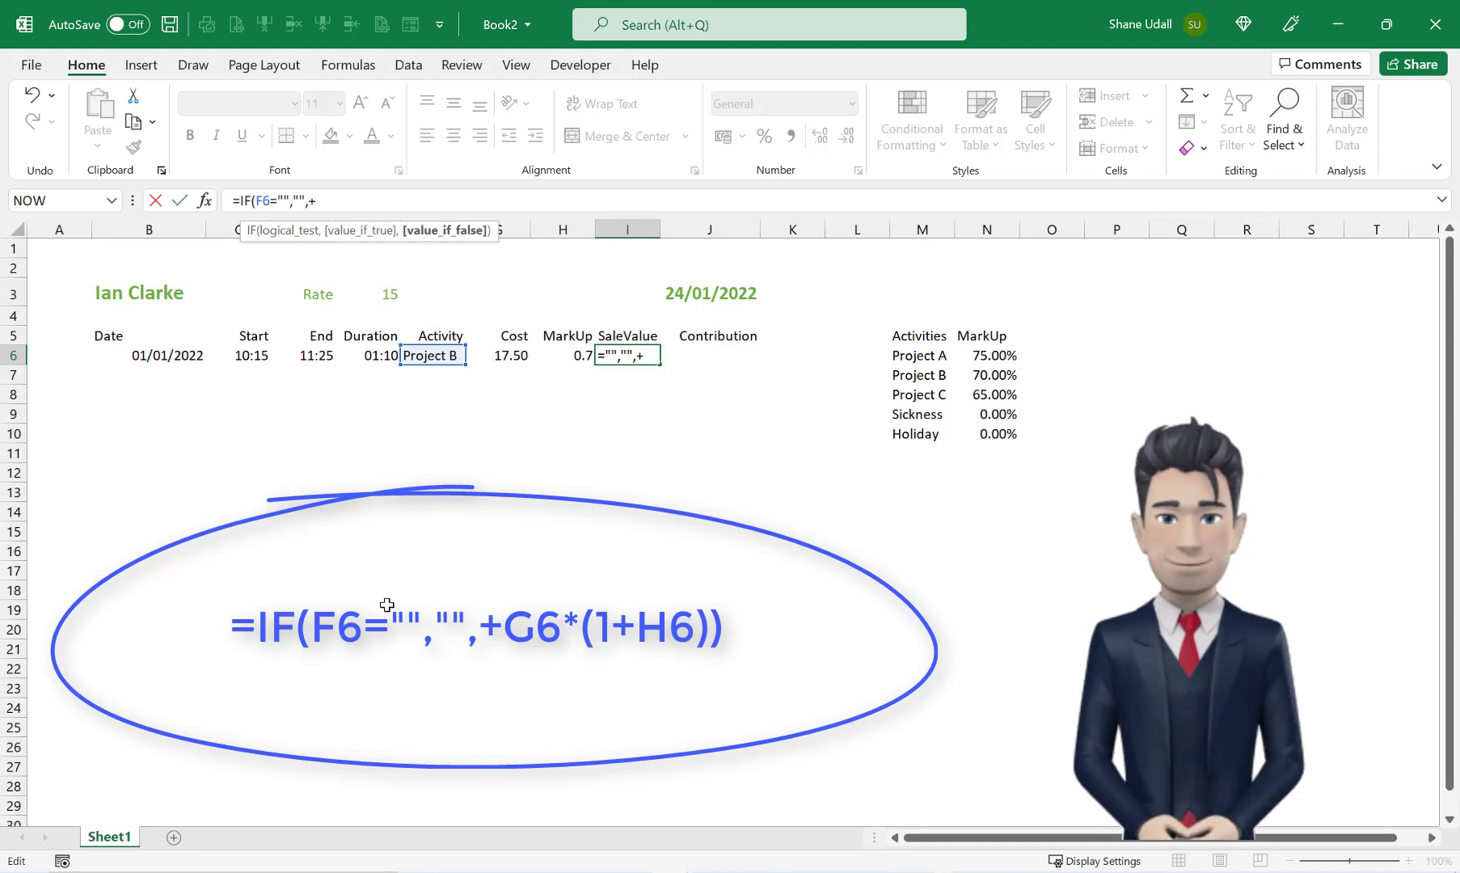
text(+G6*)
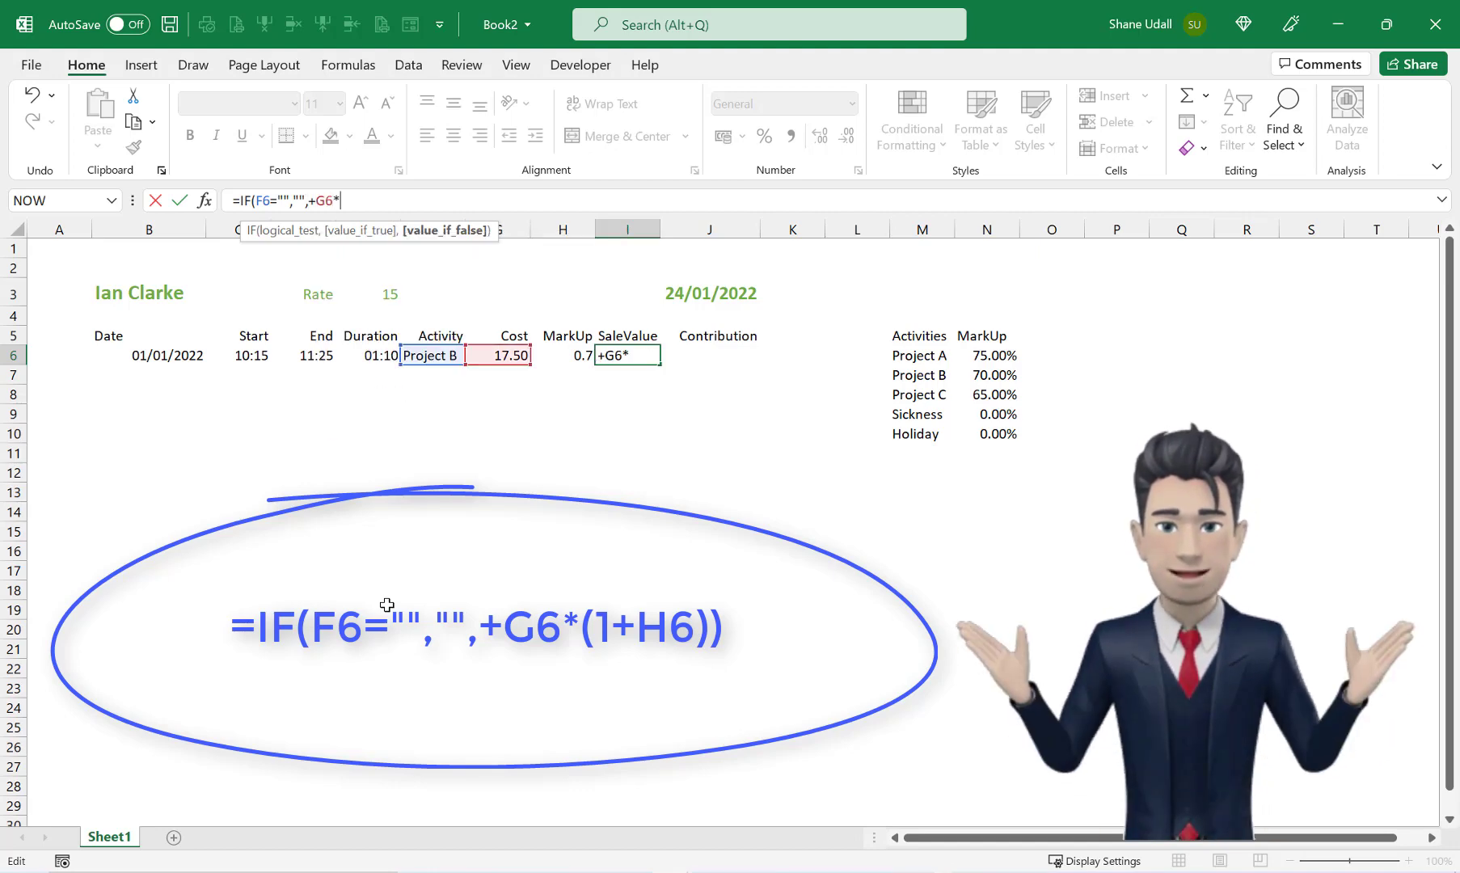
text((1)
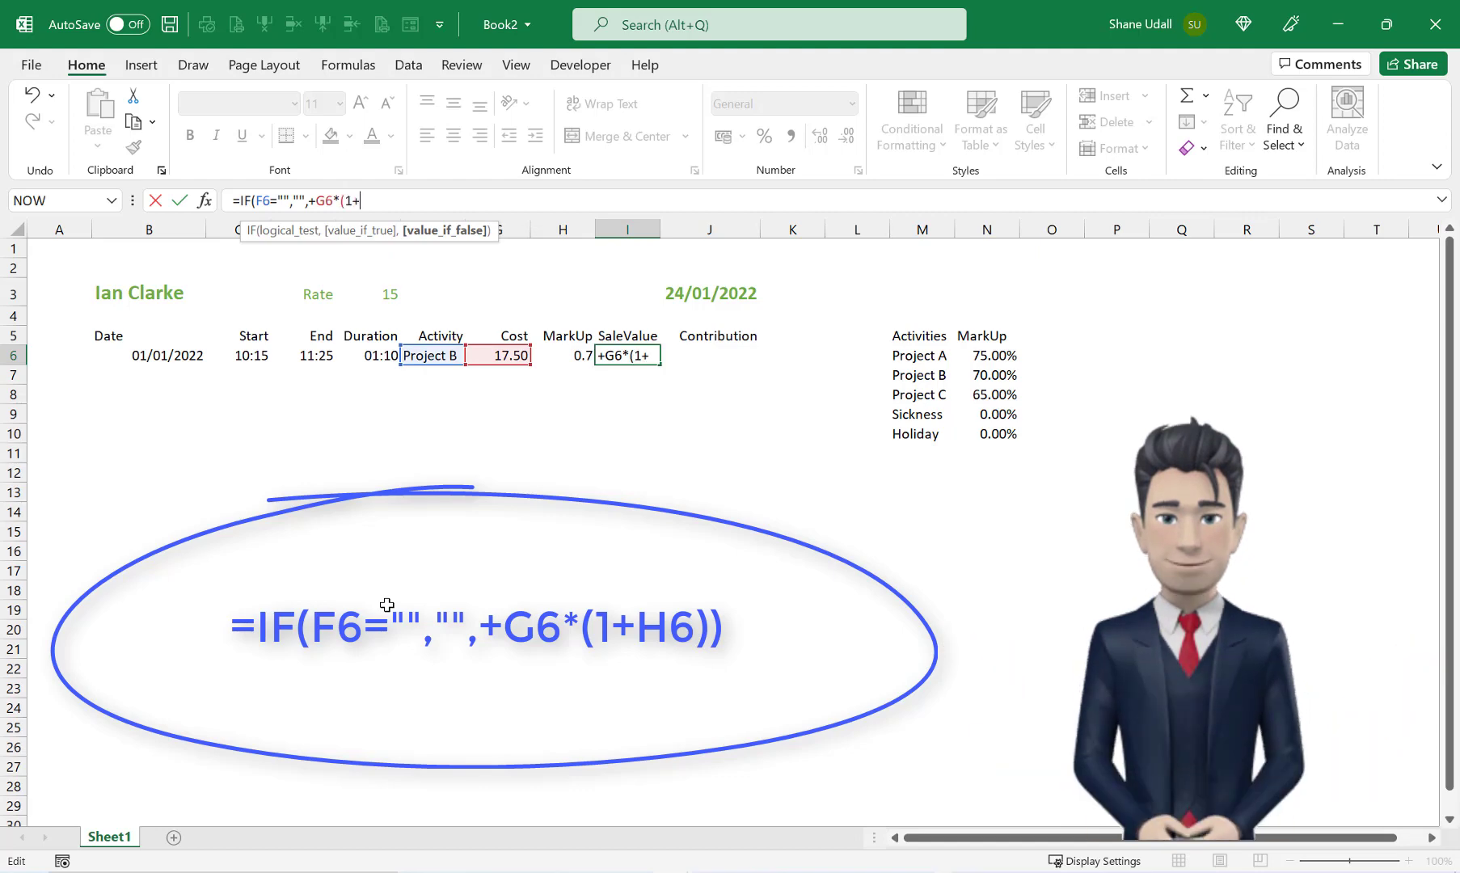
text(+H6)
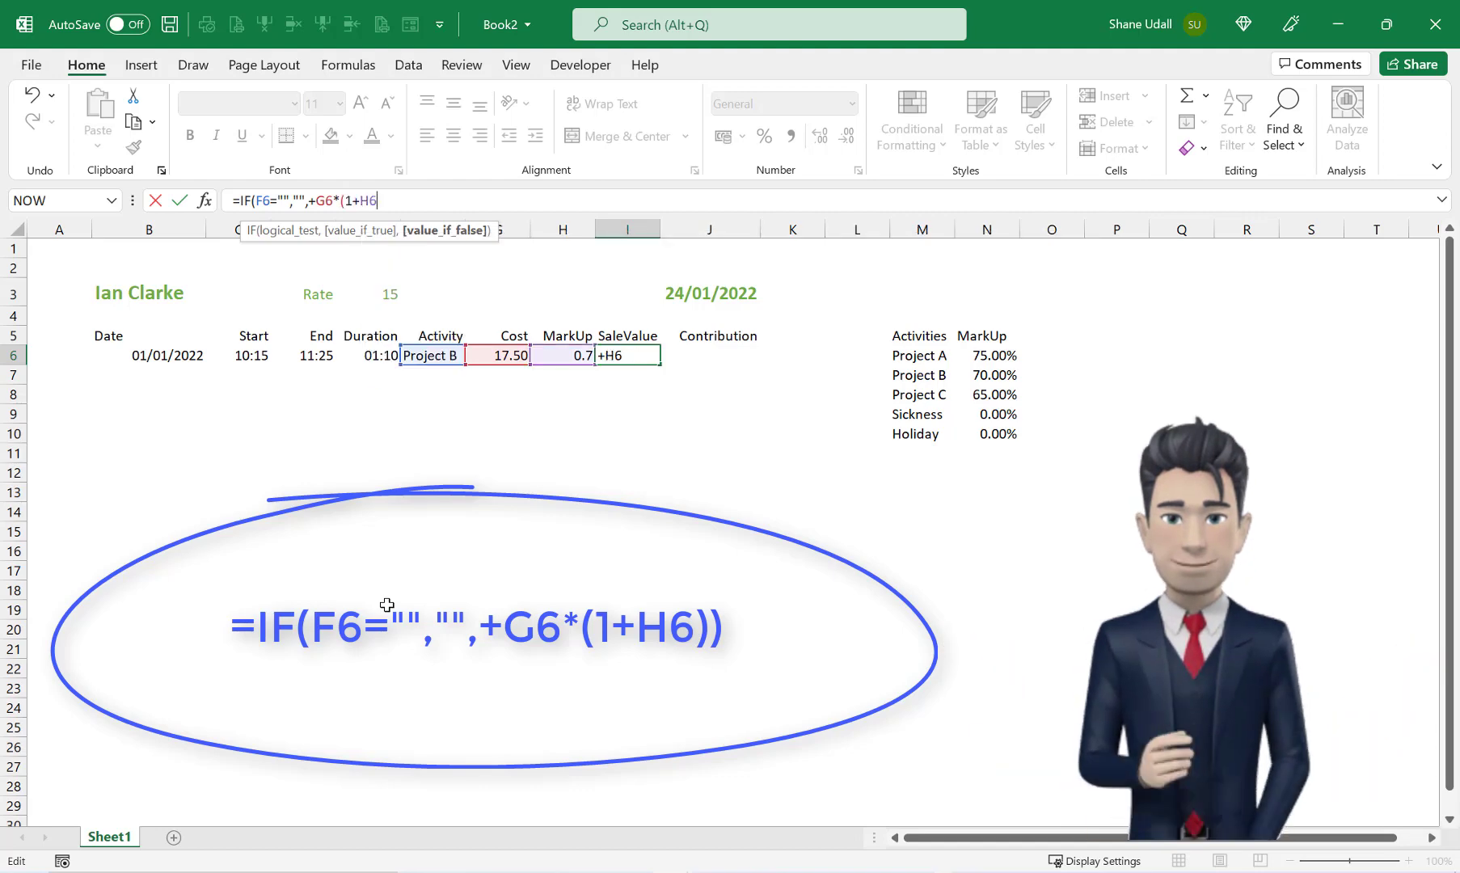
text()))
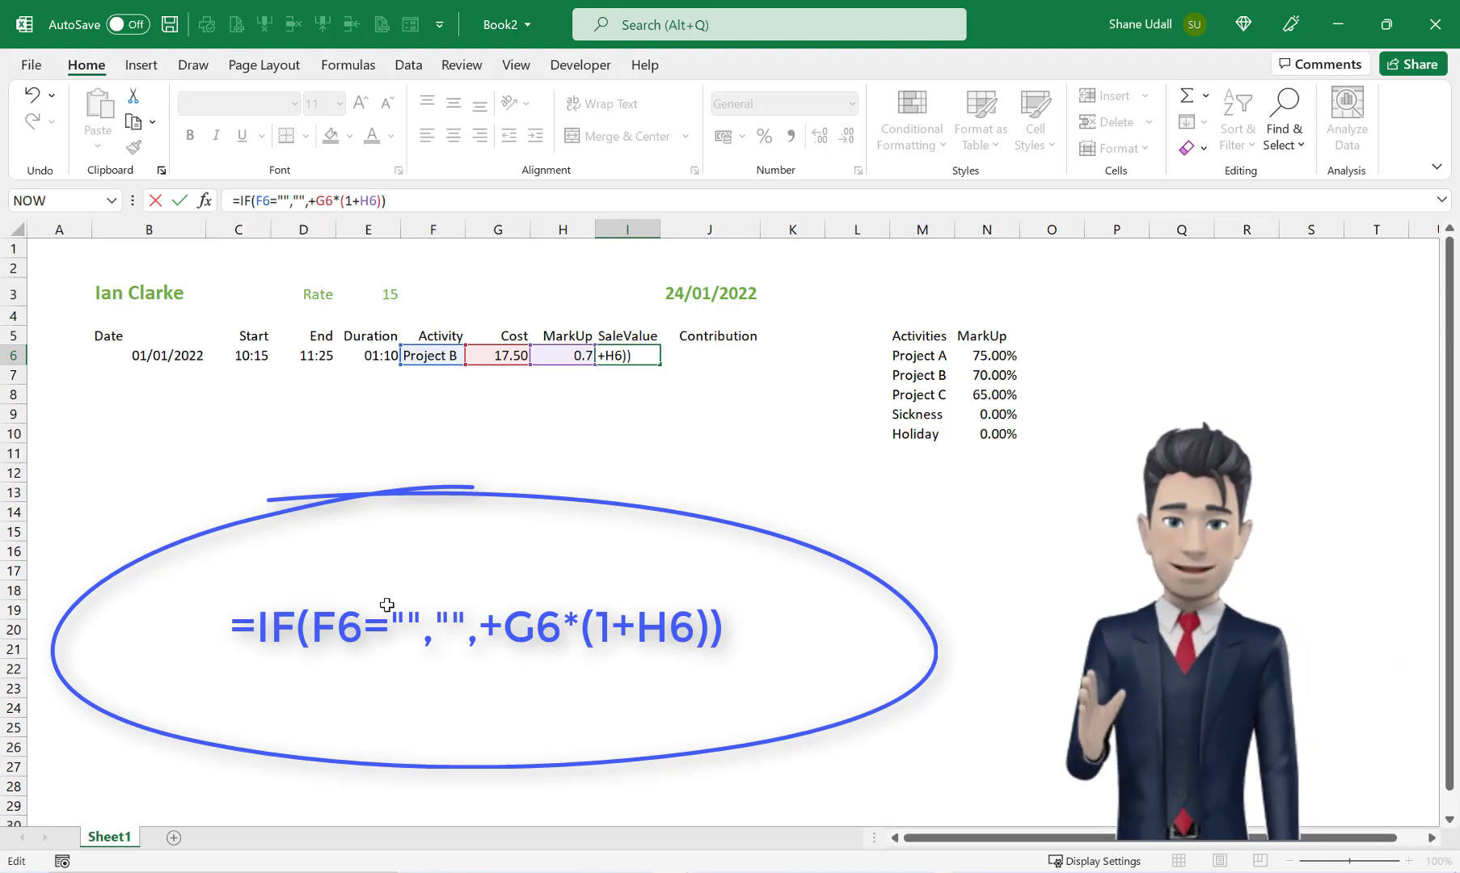
key(ctrl+Return)
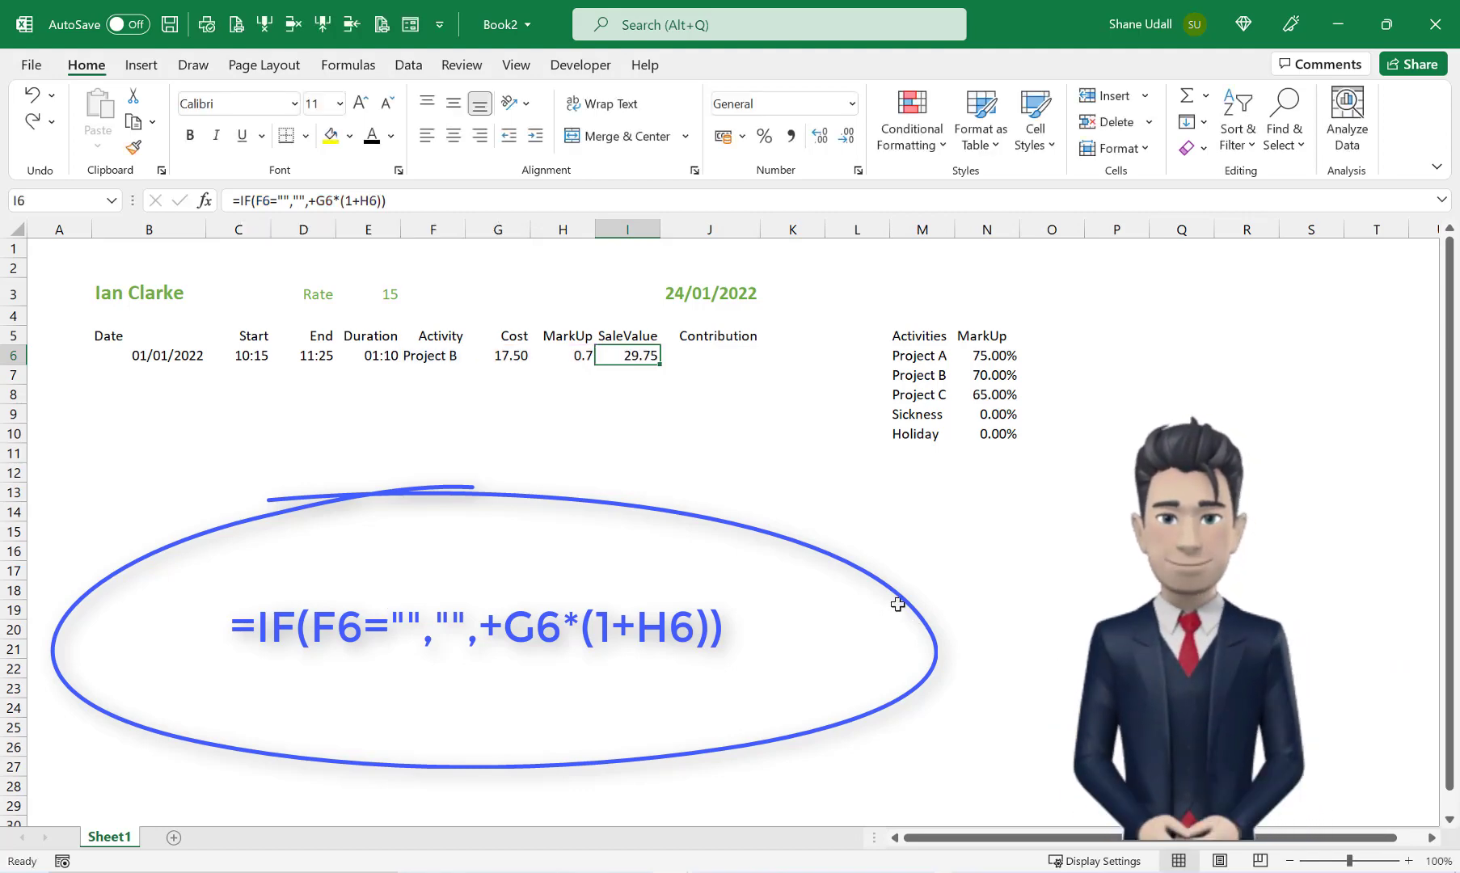
Step: Review the blank-activity test in I6's formula without changing it
click(258, 201)
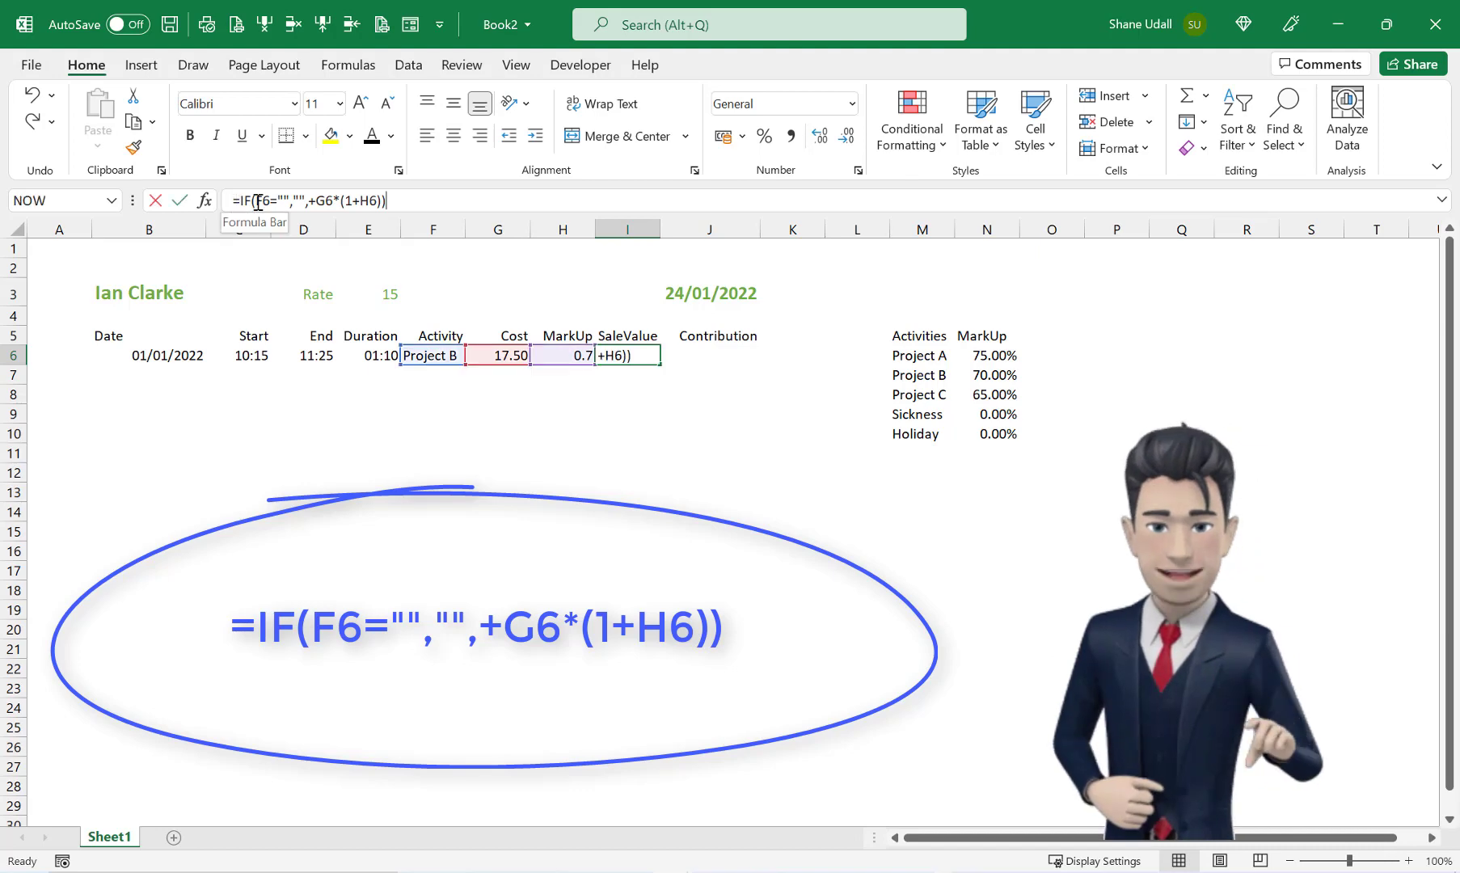
drag(257, 200, 305, 200)
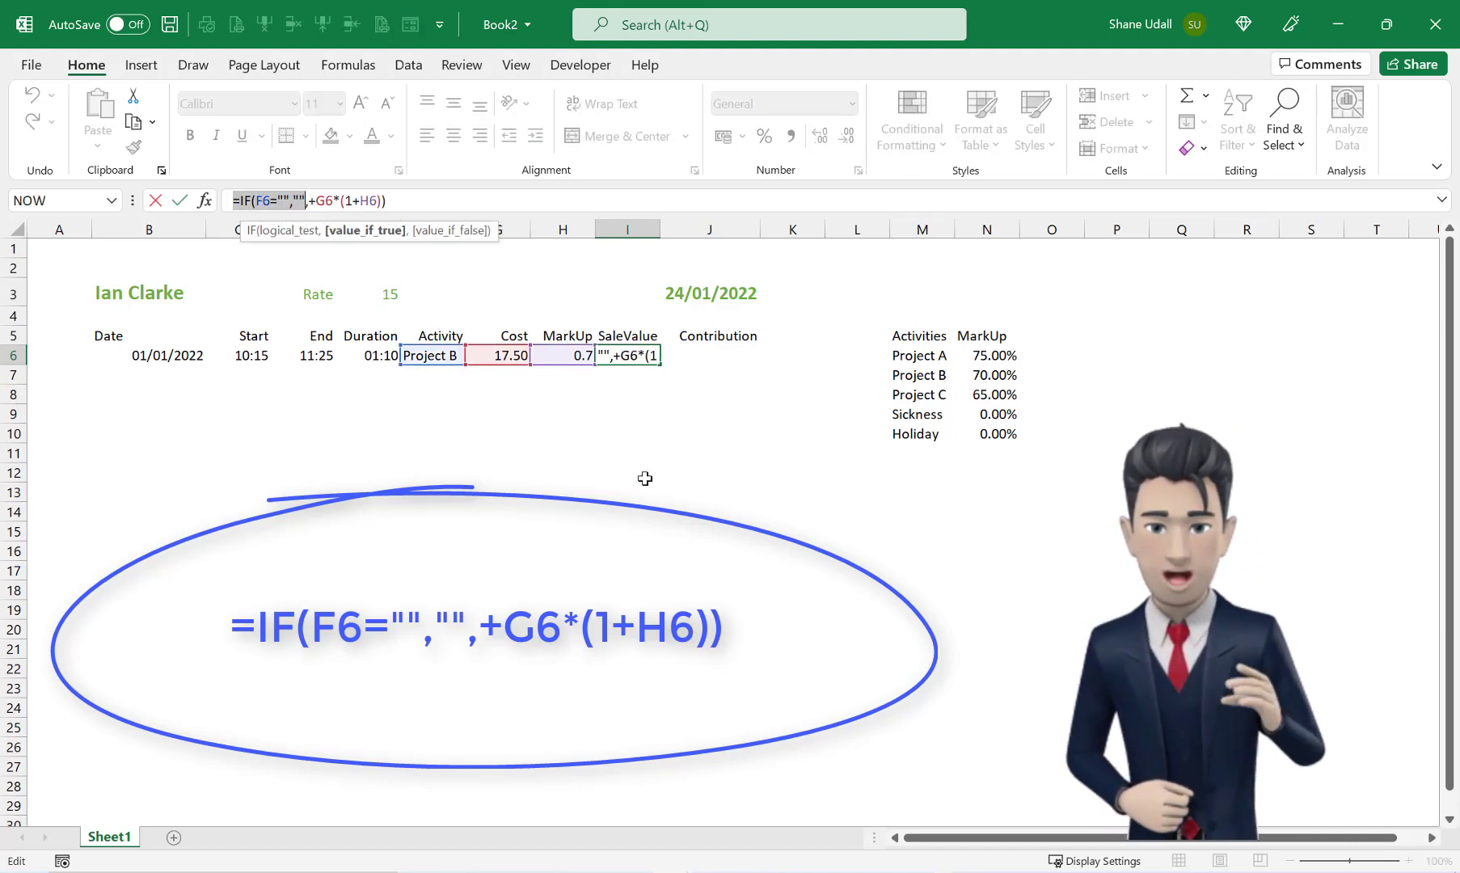
key(Escape)
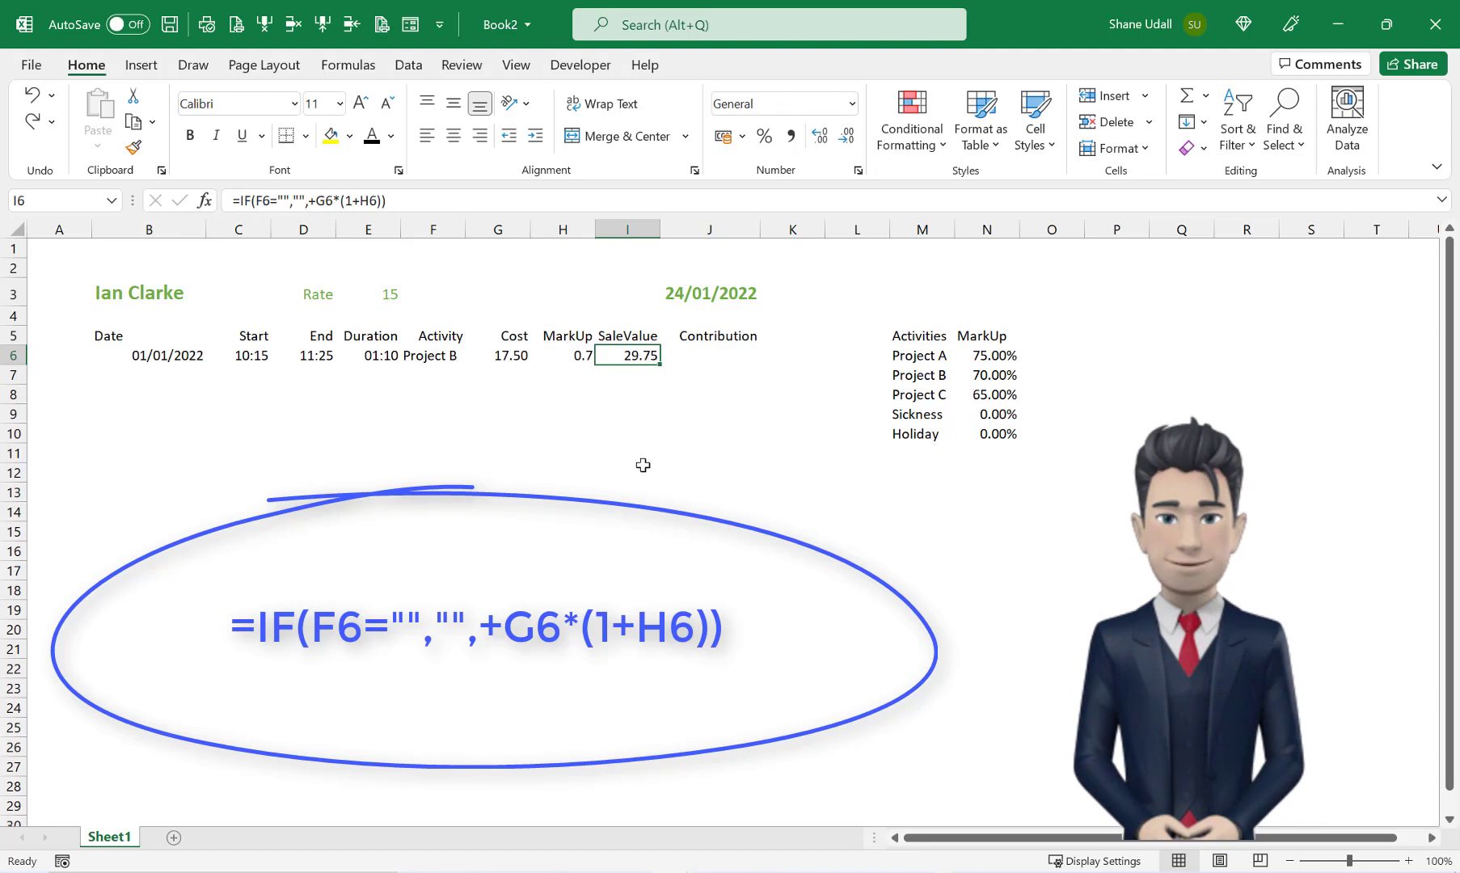
Step: Enter =IF(F6="","",+I6-G6) in J6 for a Contribution of 12.25
click(721, 356)
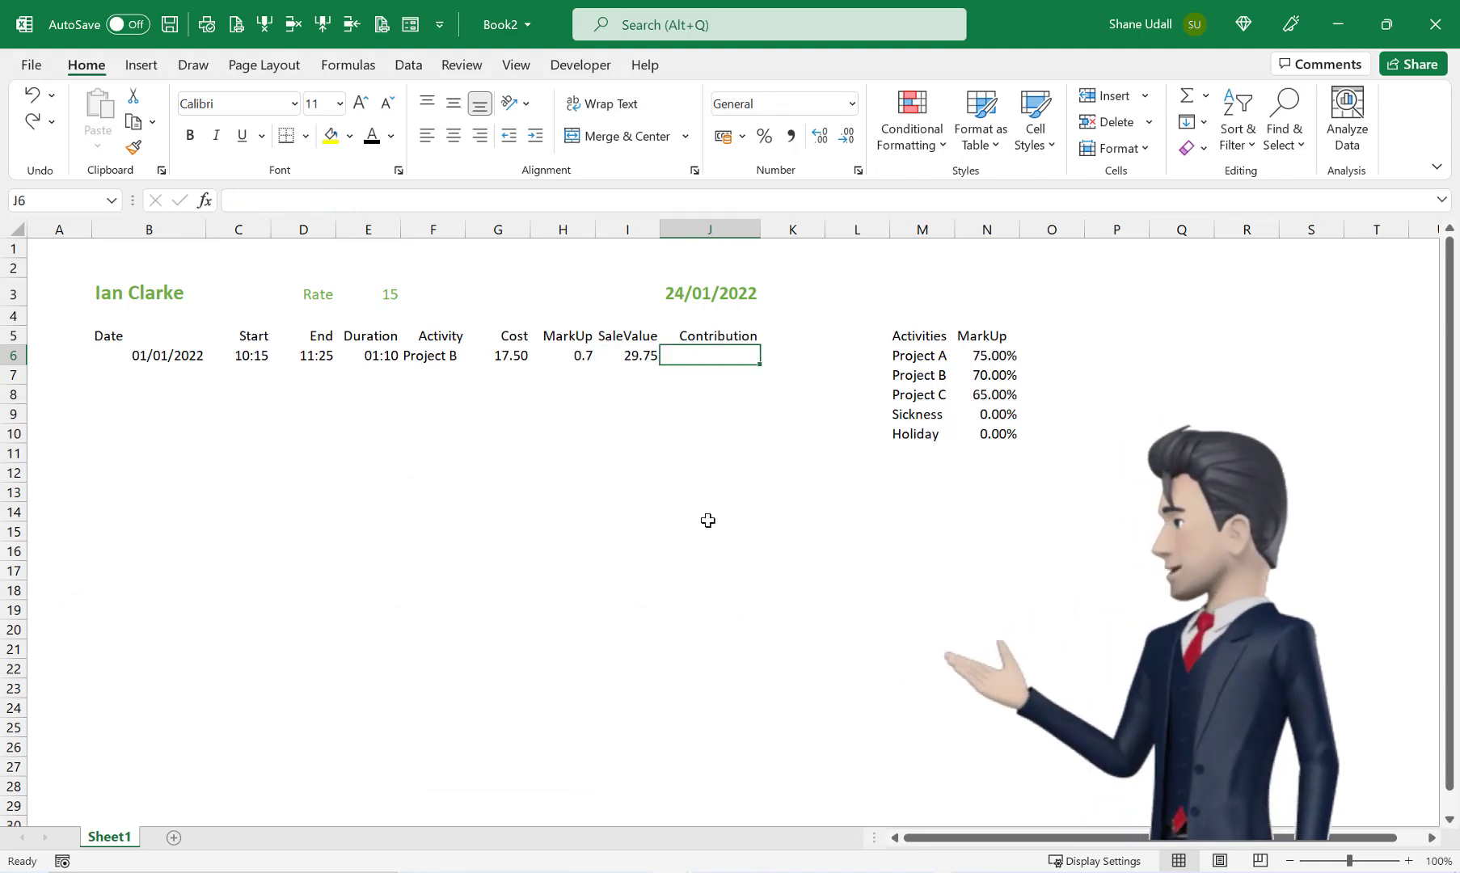
click(229, 199)
text(=IF)
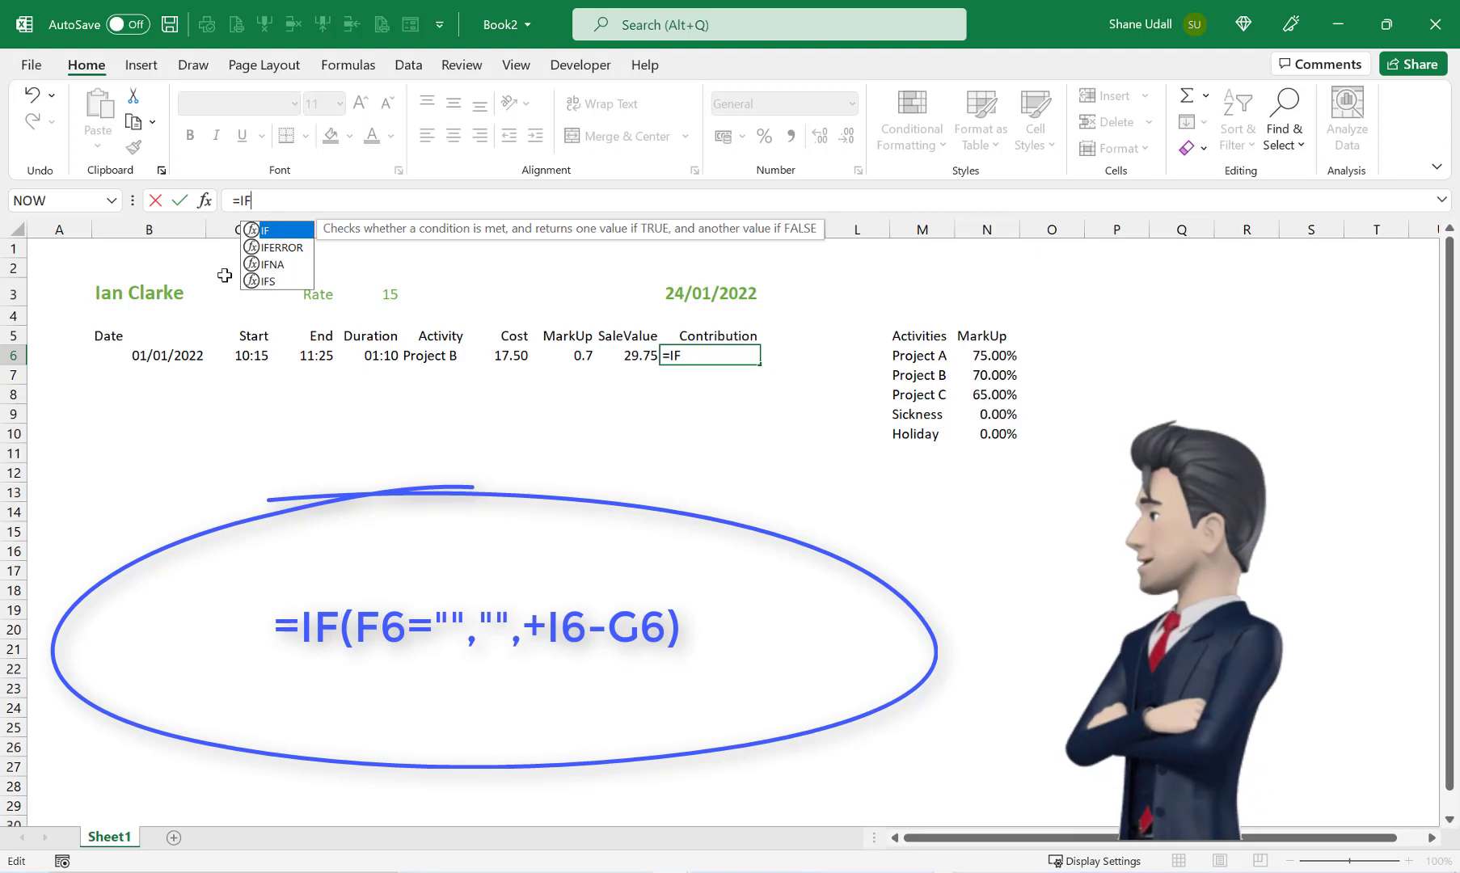
text(()
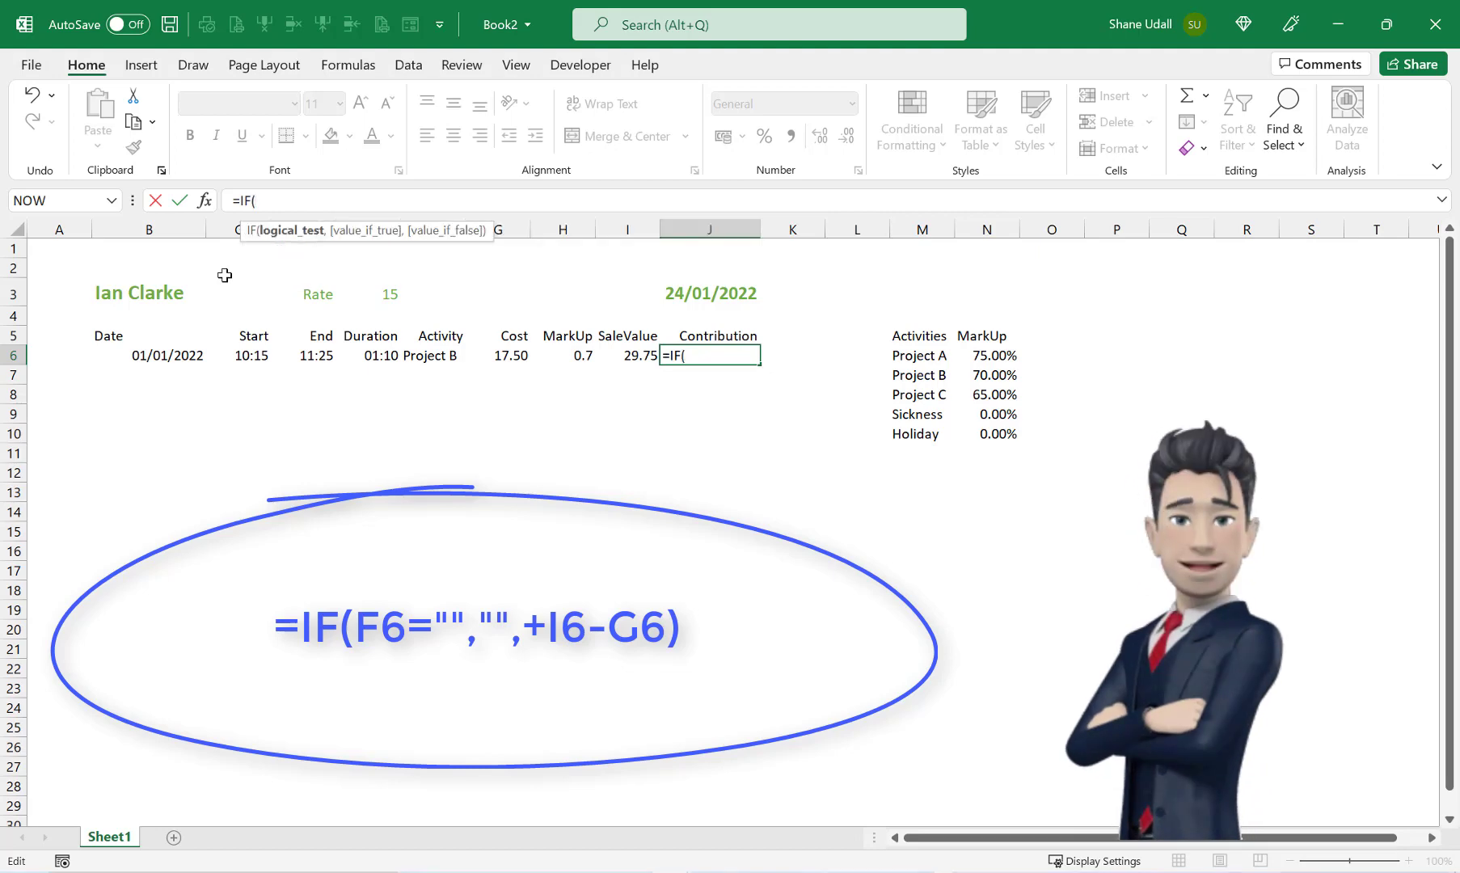
text(F6)
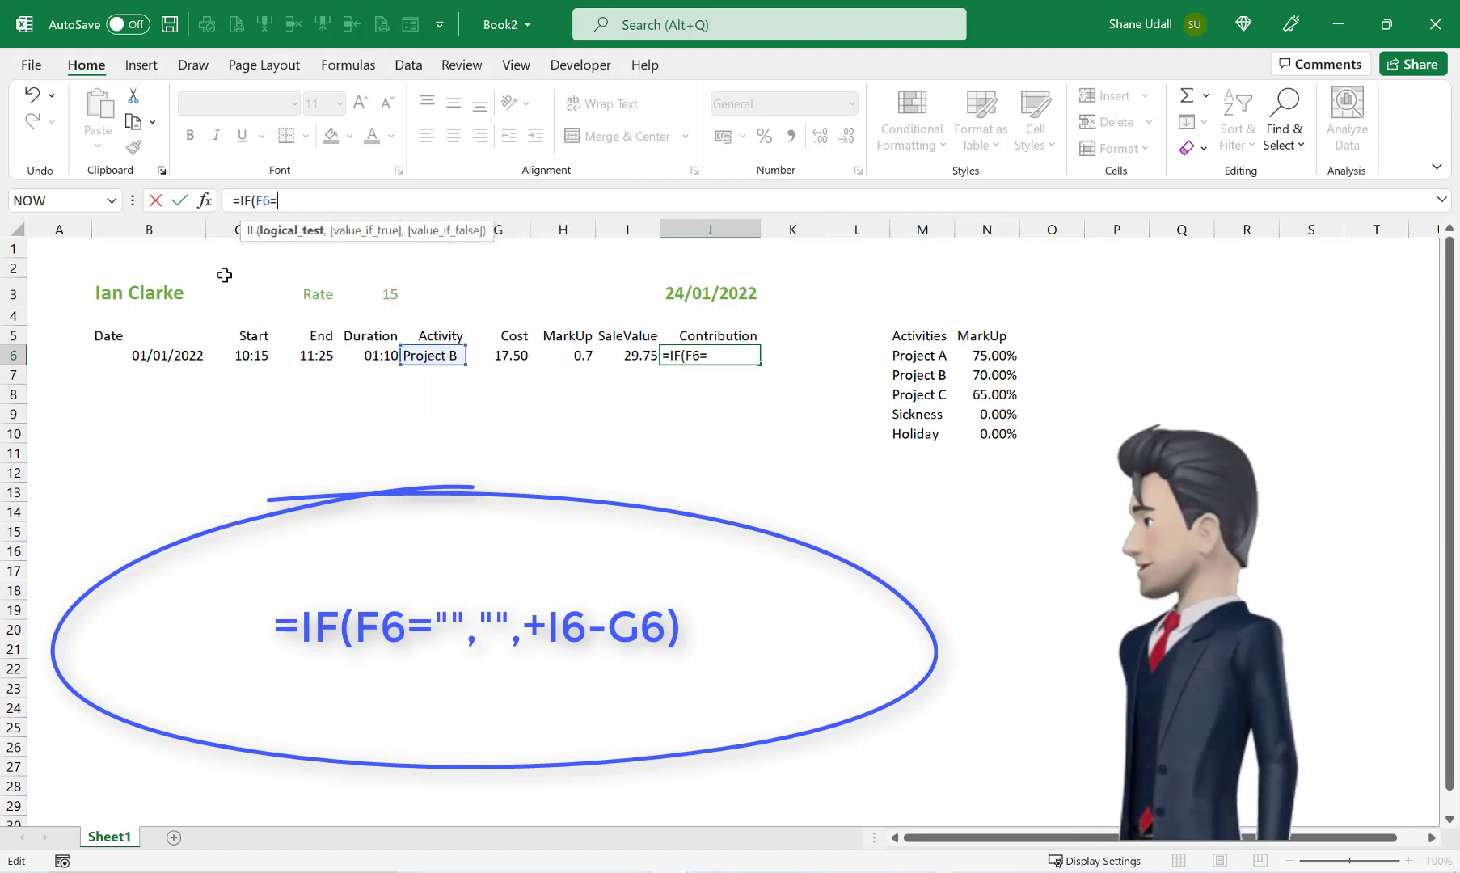
text(="",)
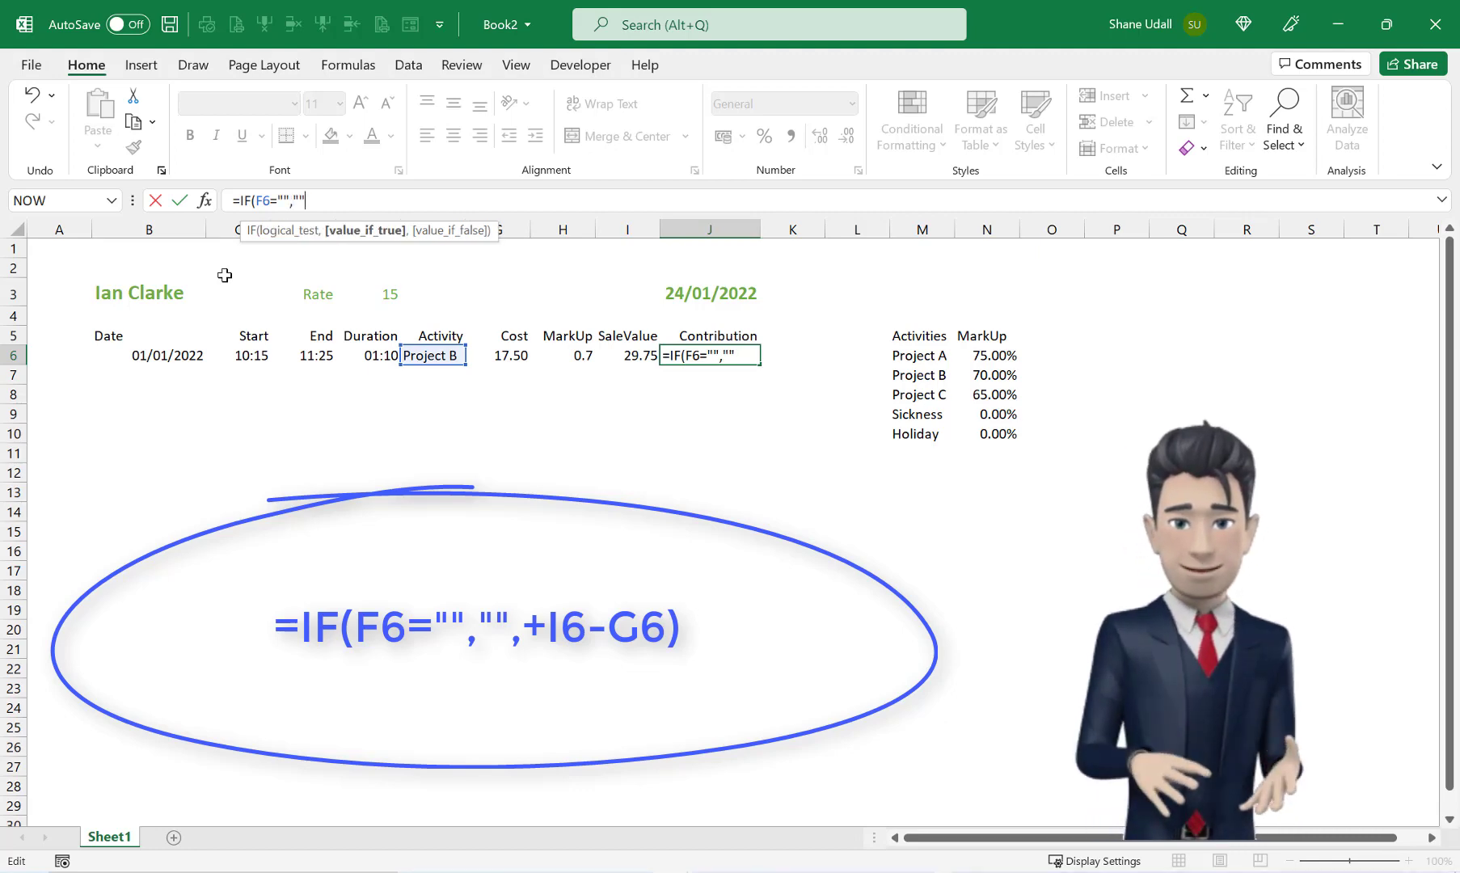
text("",)
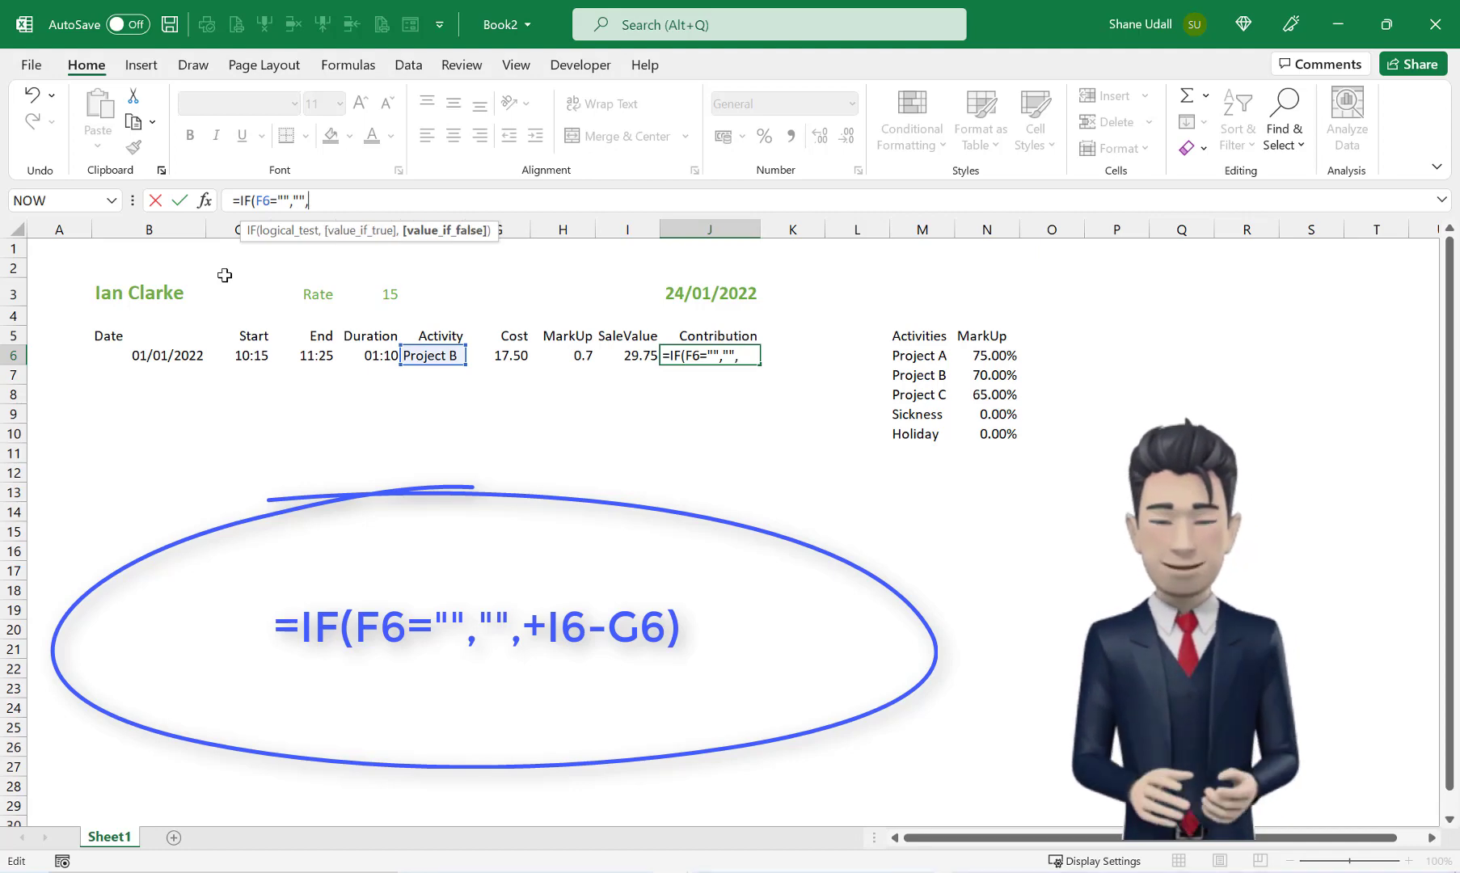
text(+)
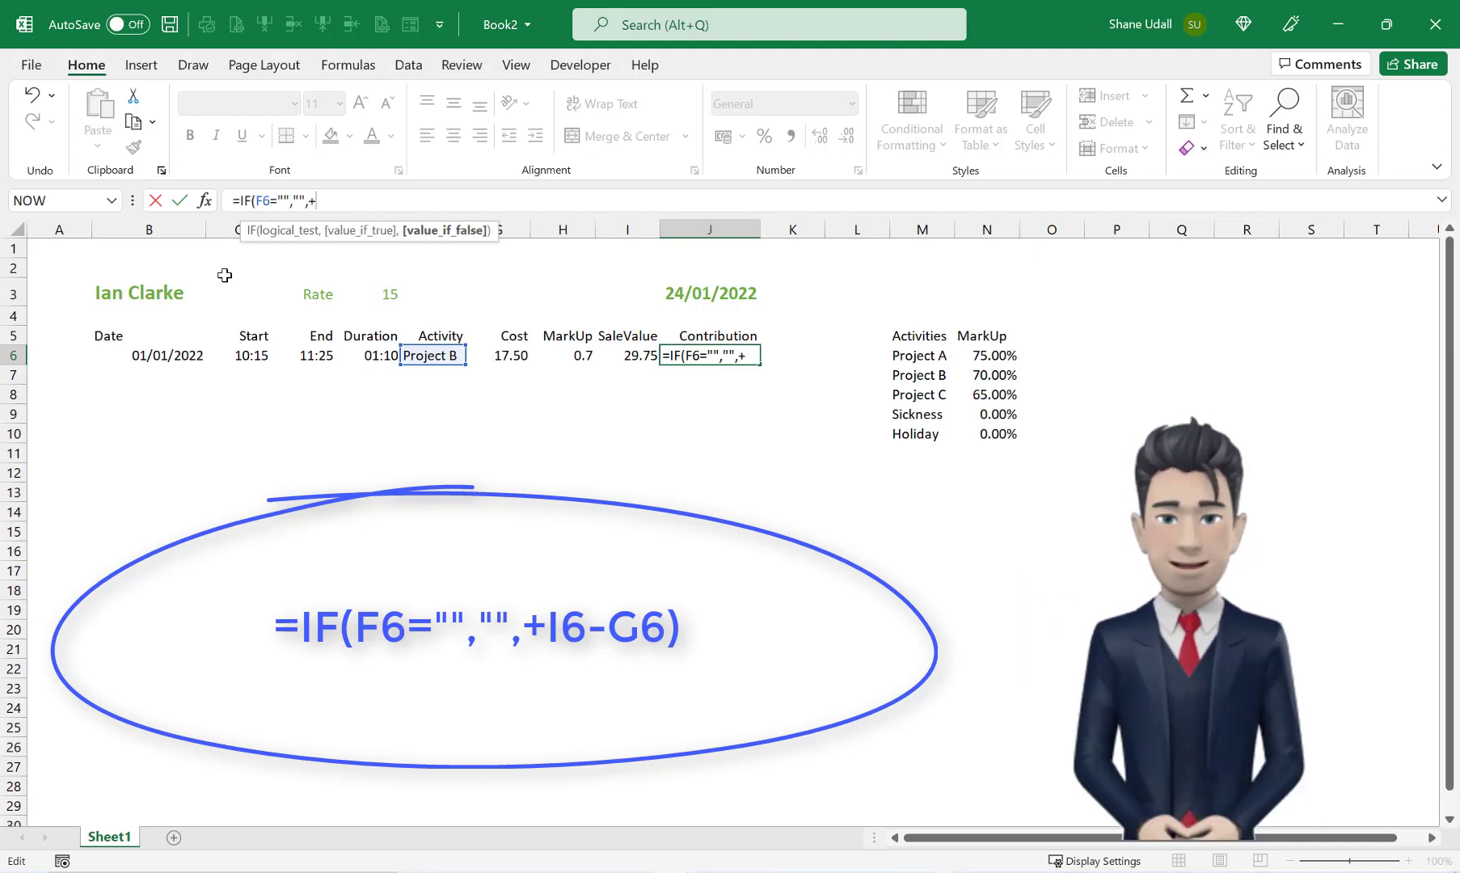
text(I6-)
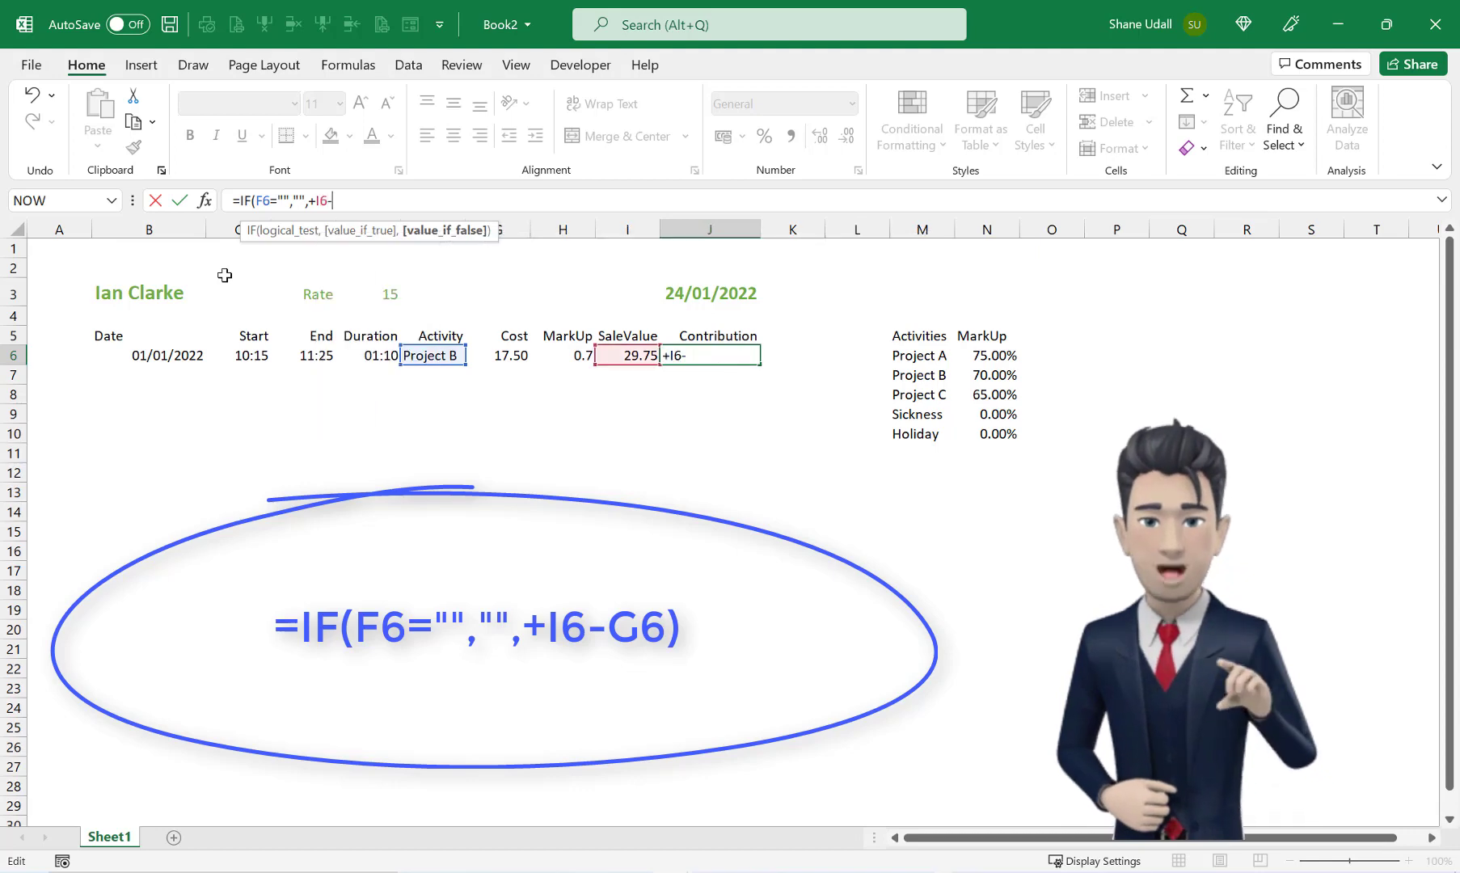
text(G6)
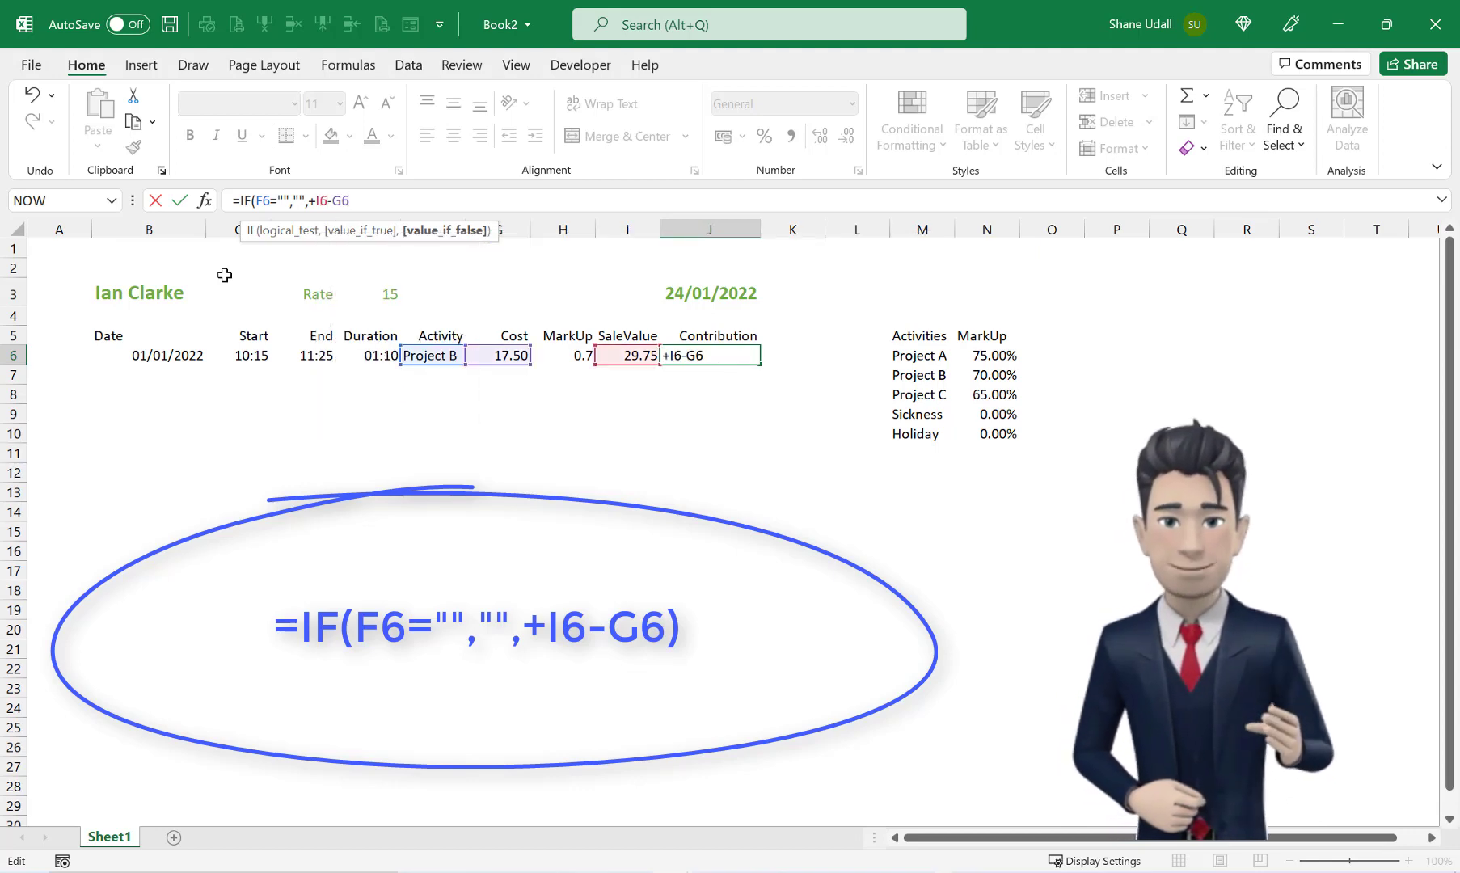
key(Return)
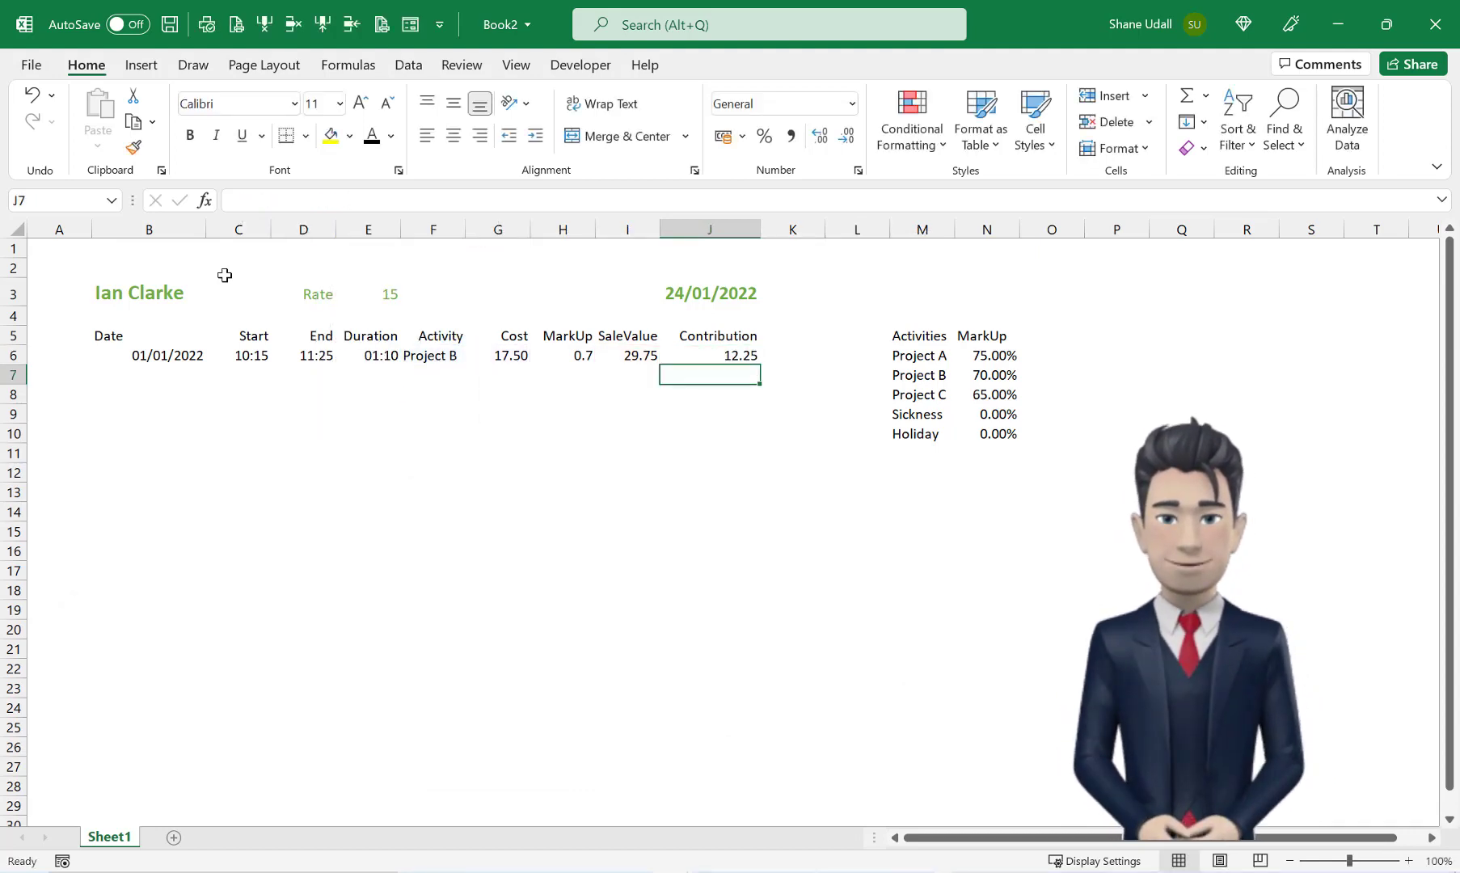
Step: Undo the last change and review the Cost, SaleValue and Contribution formulas in row 6
key(ctrl+z)
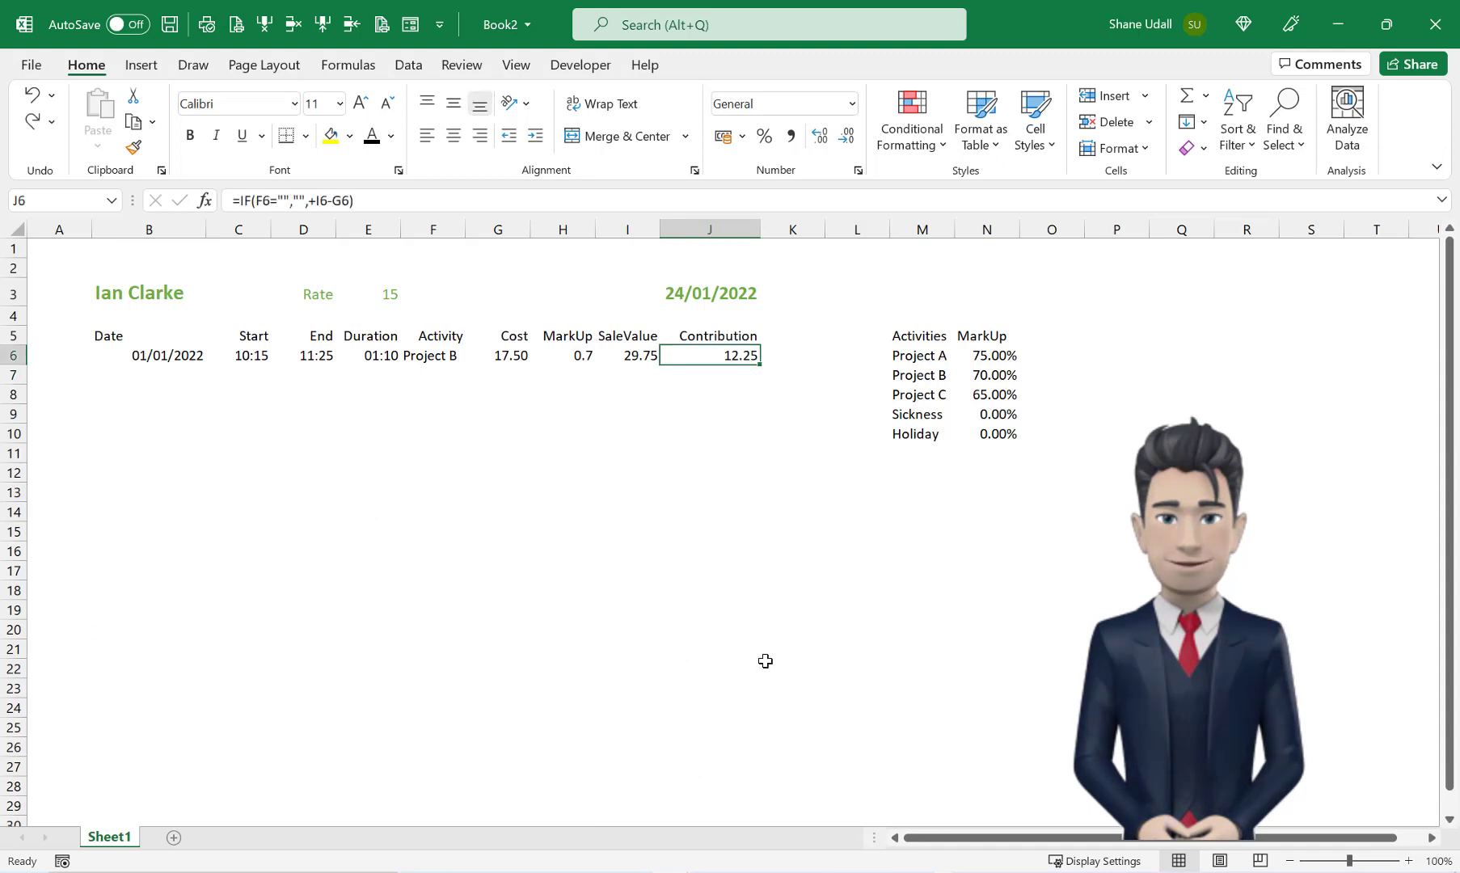
click(639, 356)
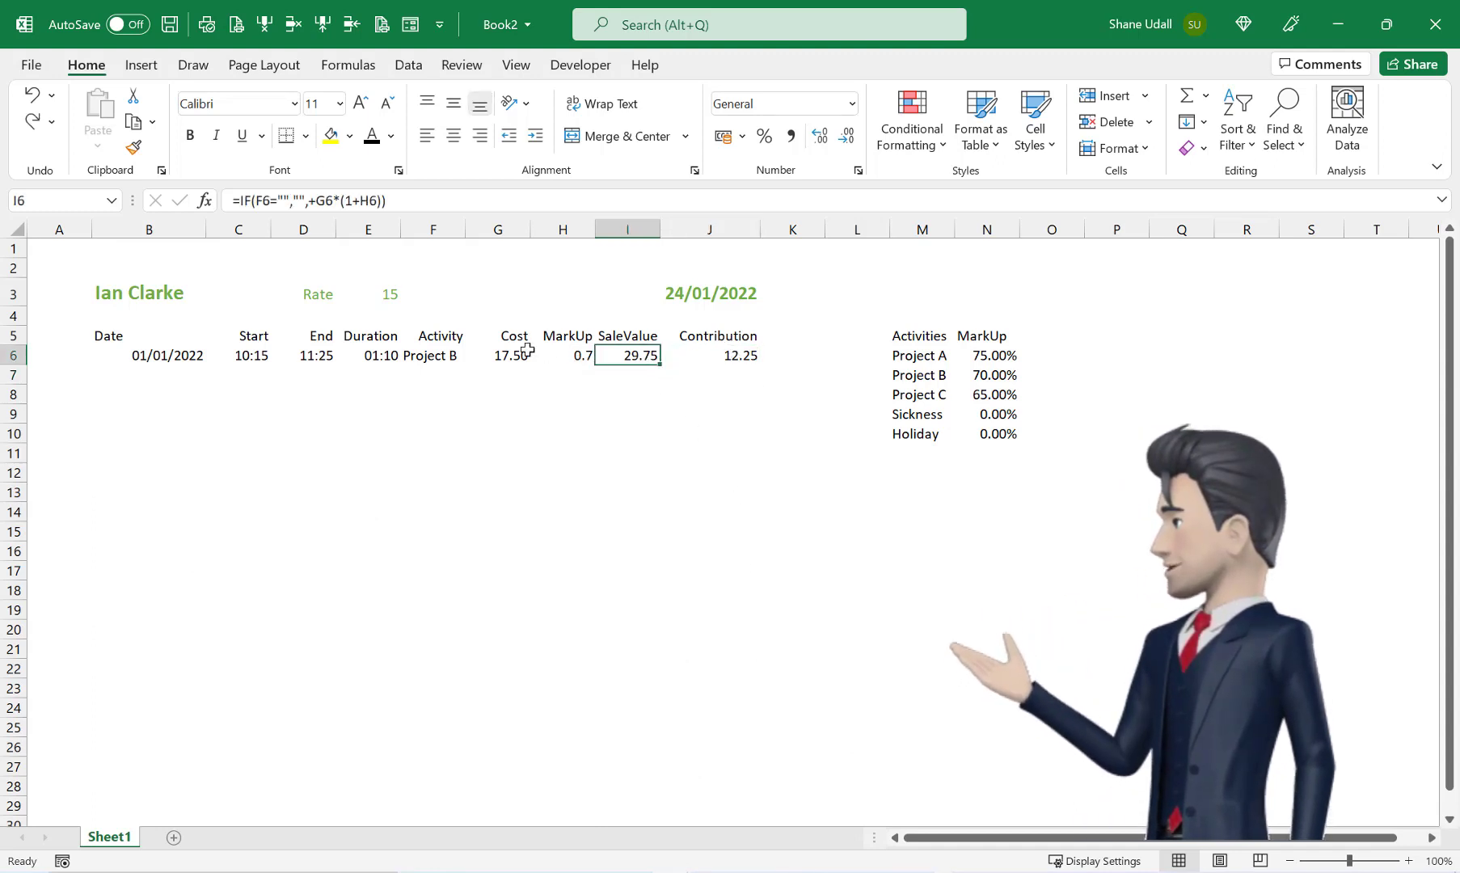
click(523, 349)
click(626, 361)
click(737, 358)
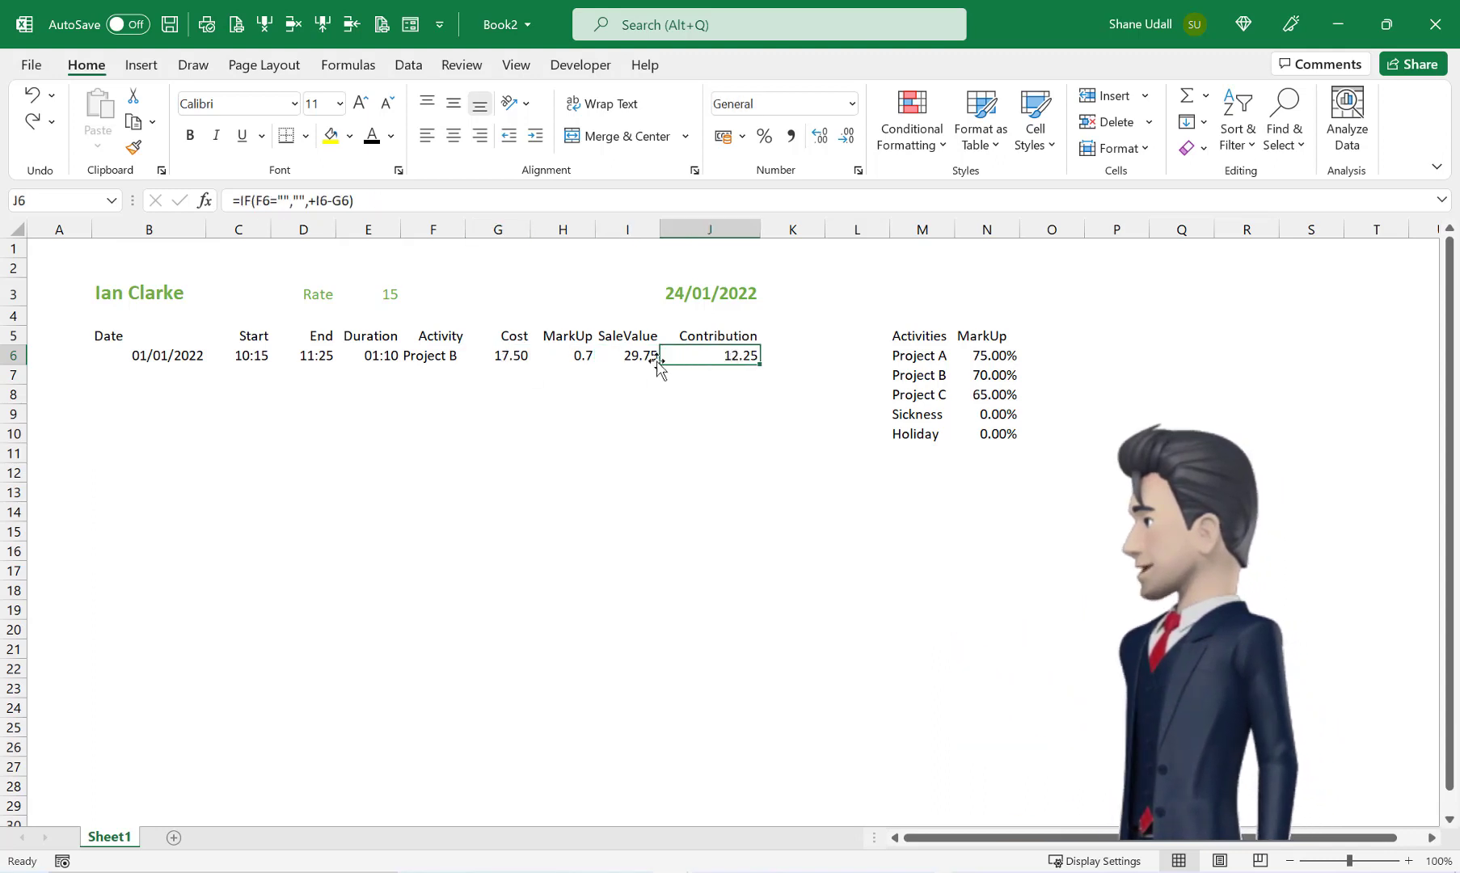
Step: Format H6 as a percentage showing 70%, autofit column B, and select B6:J6
click(579, 358)
click(764, 135)
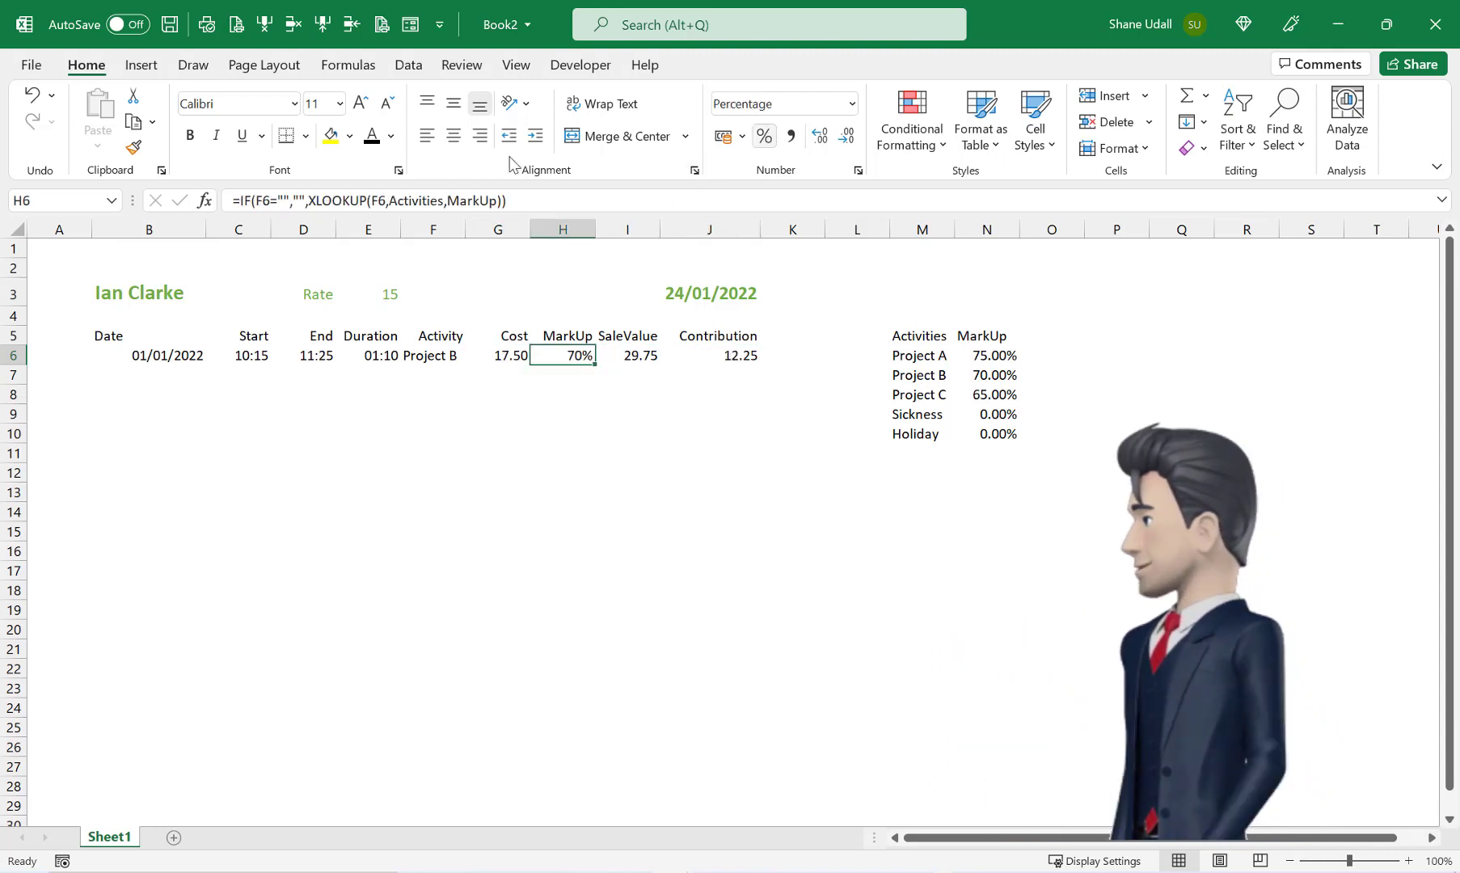
double_click(205, 224)
key(Right)
key(Right)
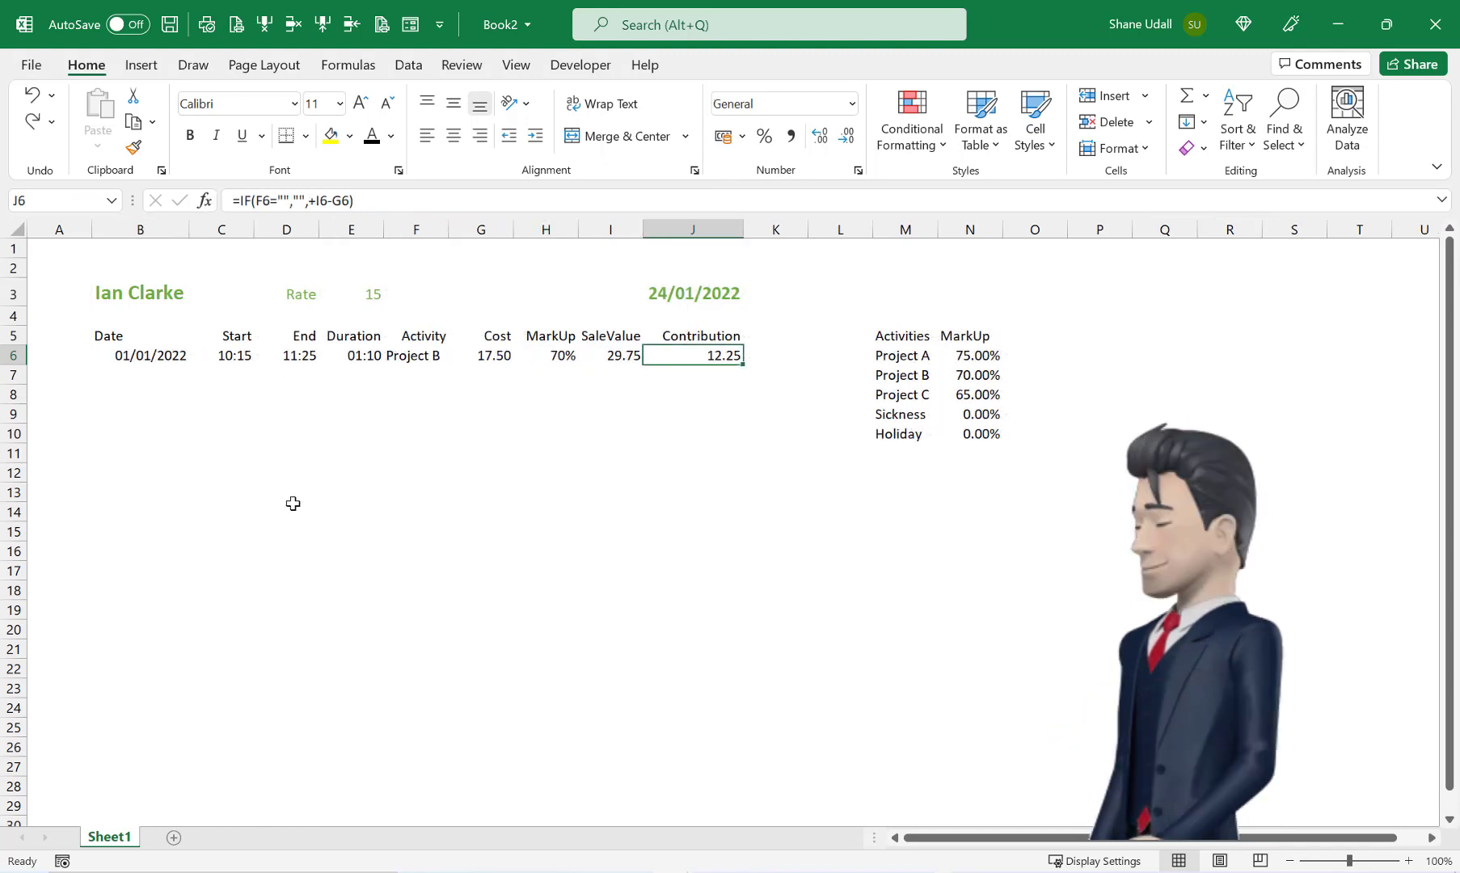
drag(122, 354, 691, 359)
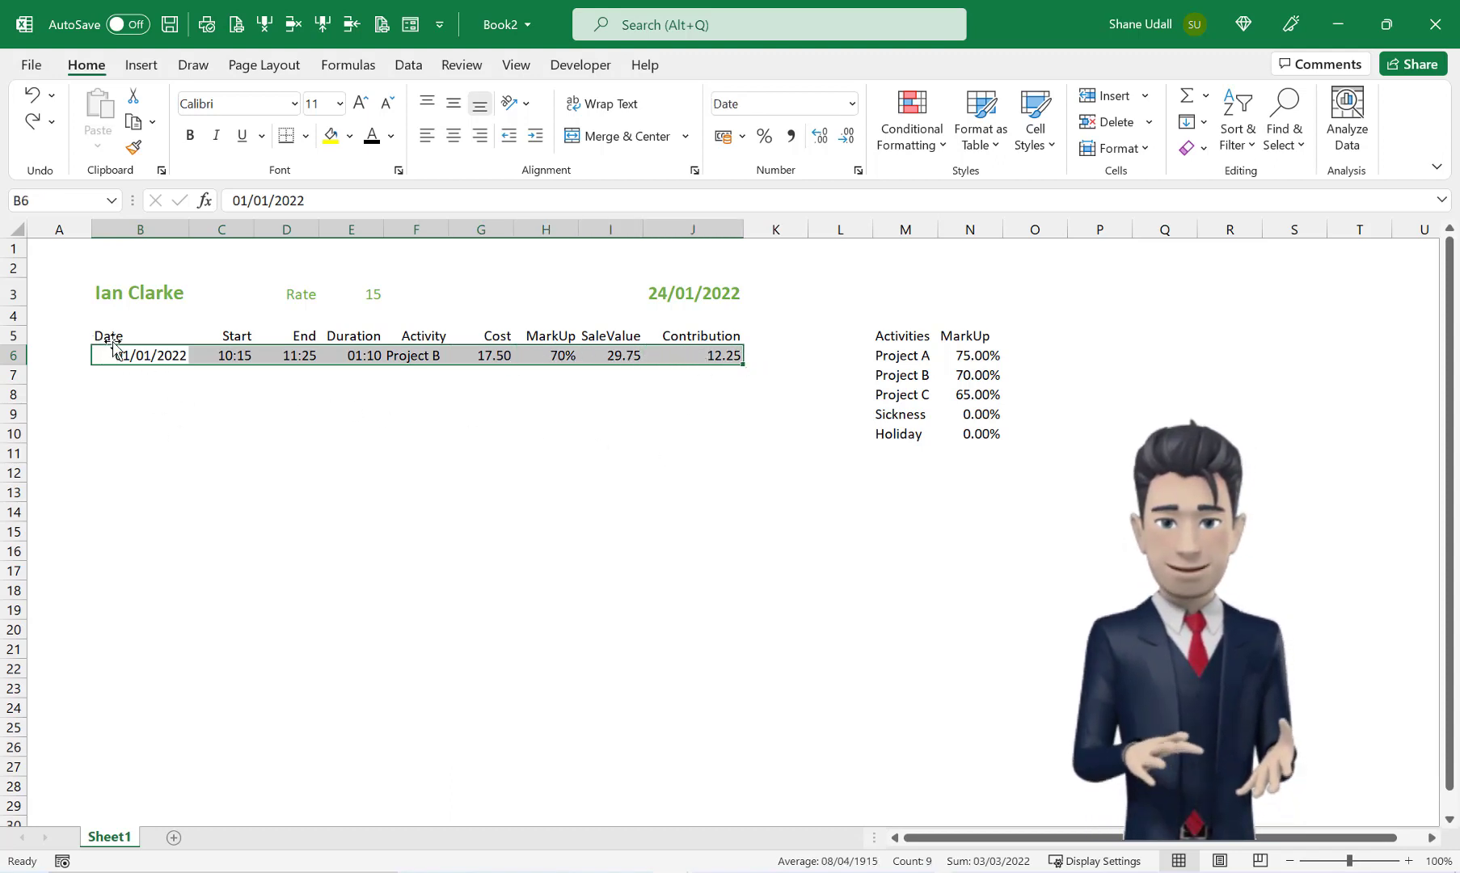
Step: Insert a table with headers from B5:J6, creating Table3 with filter buttons
drag(111, 335, 704, 358)
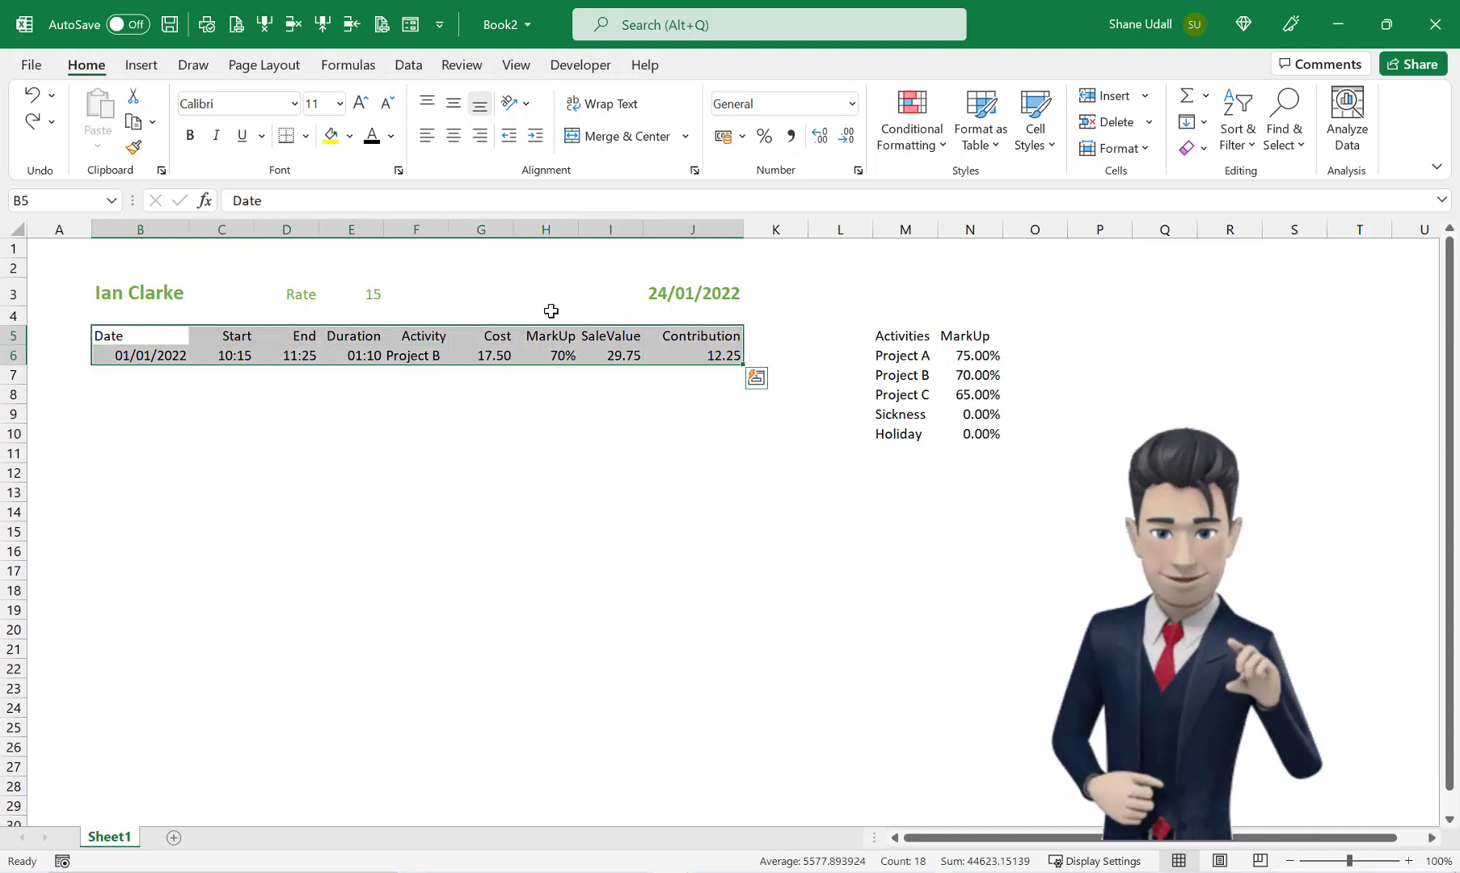
click(143, 68)
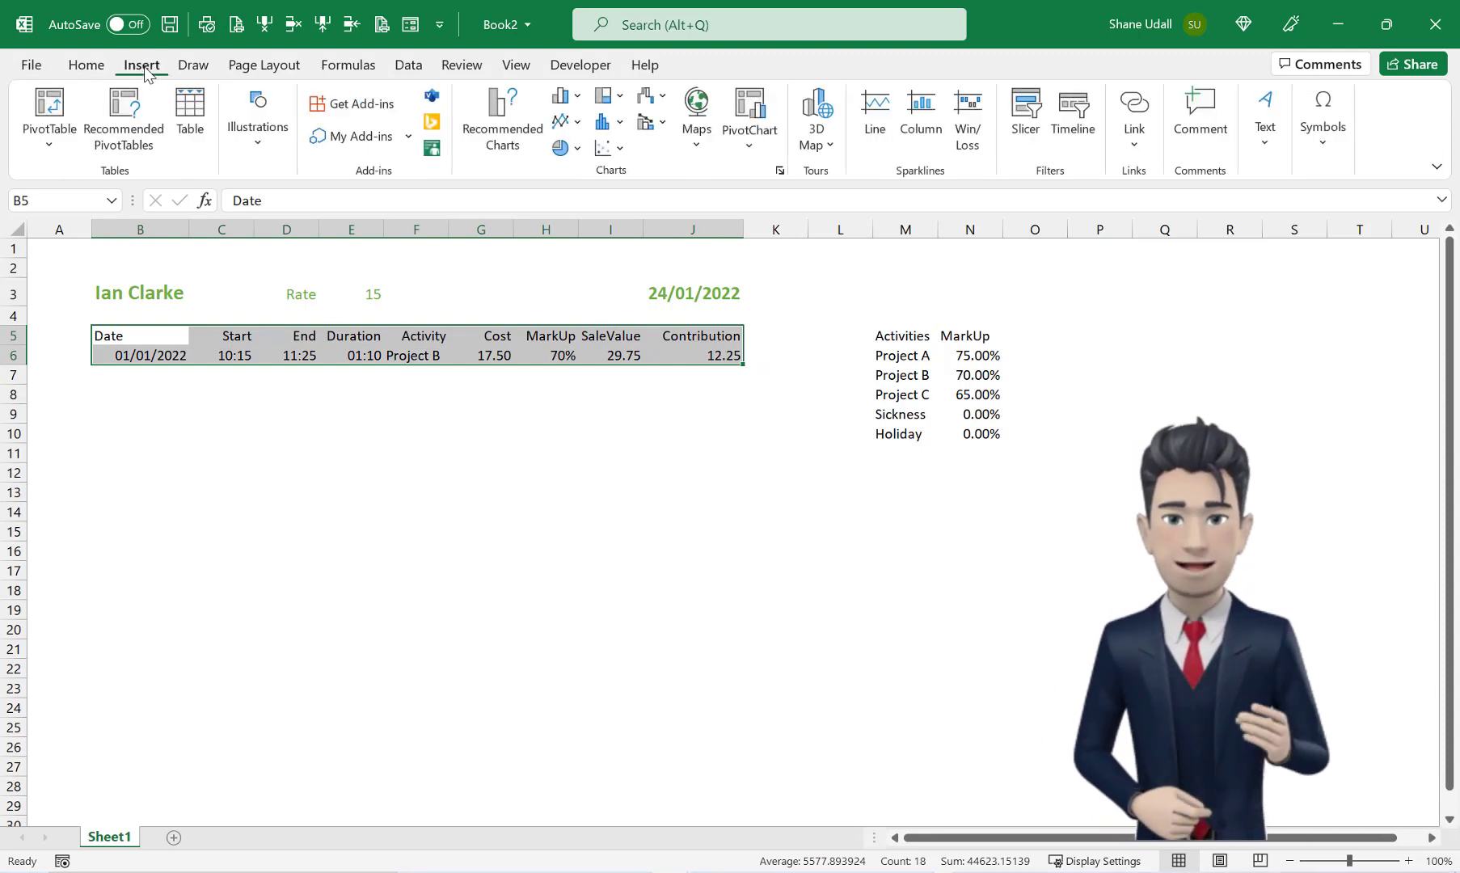
click(194, 123)
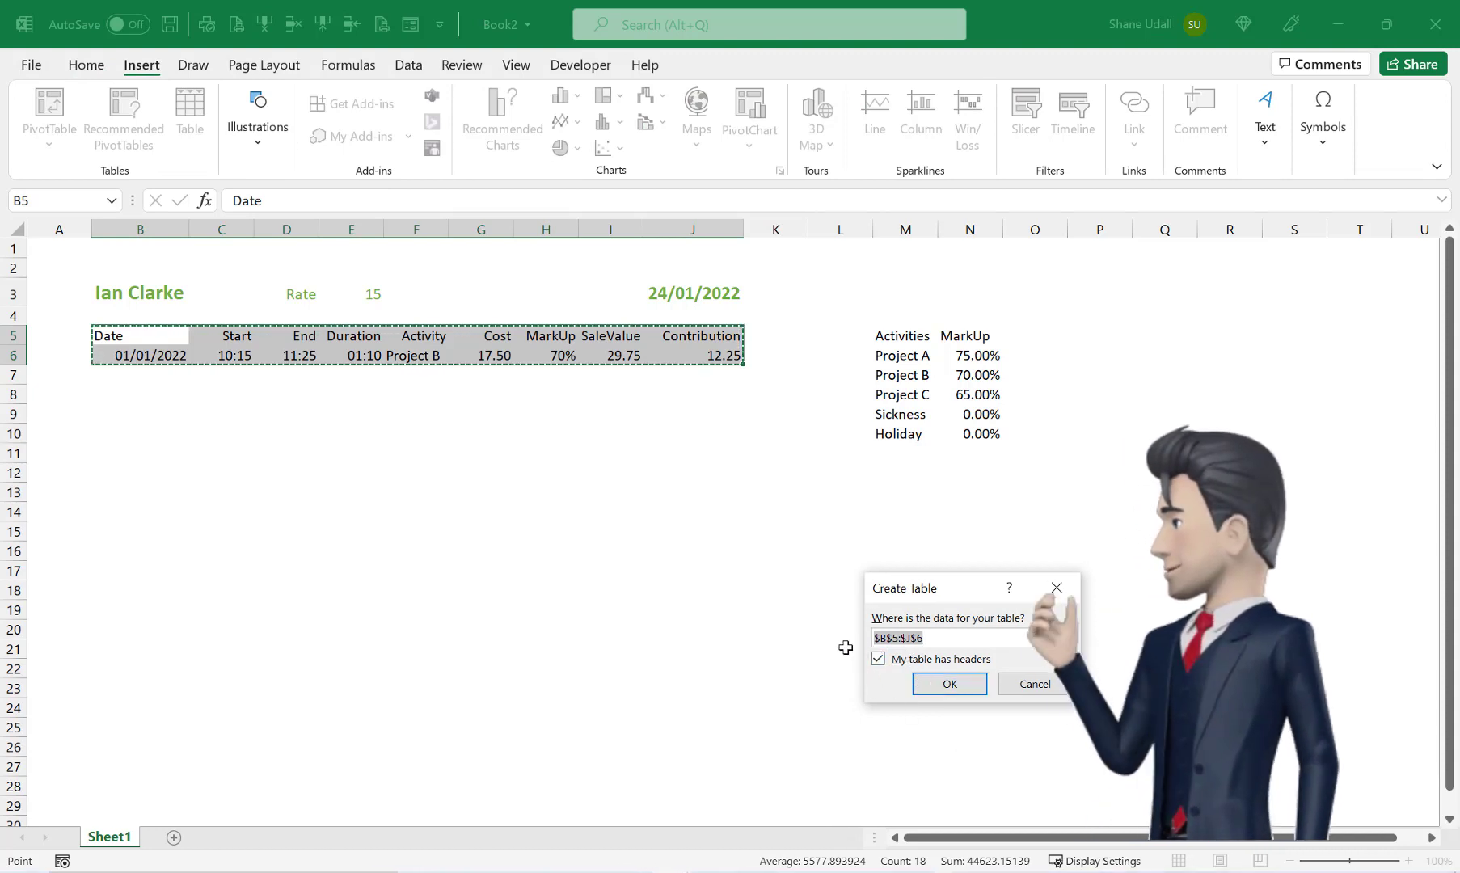
click(947, 685)
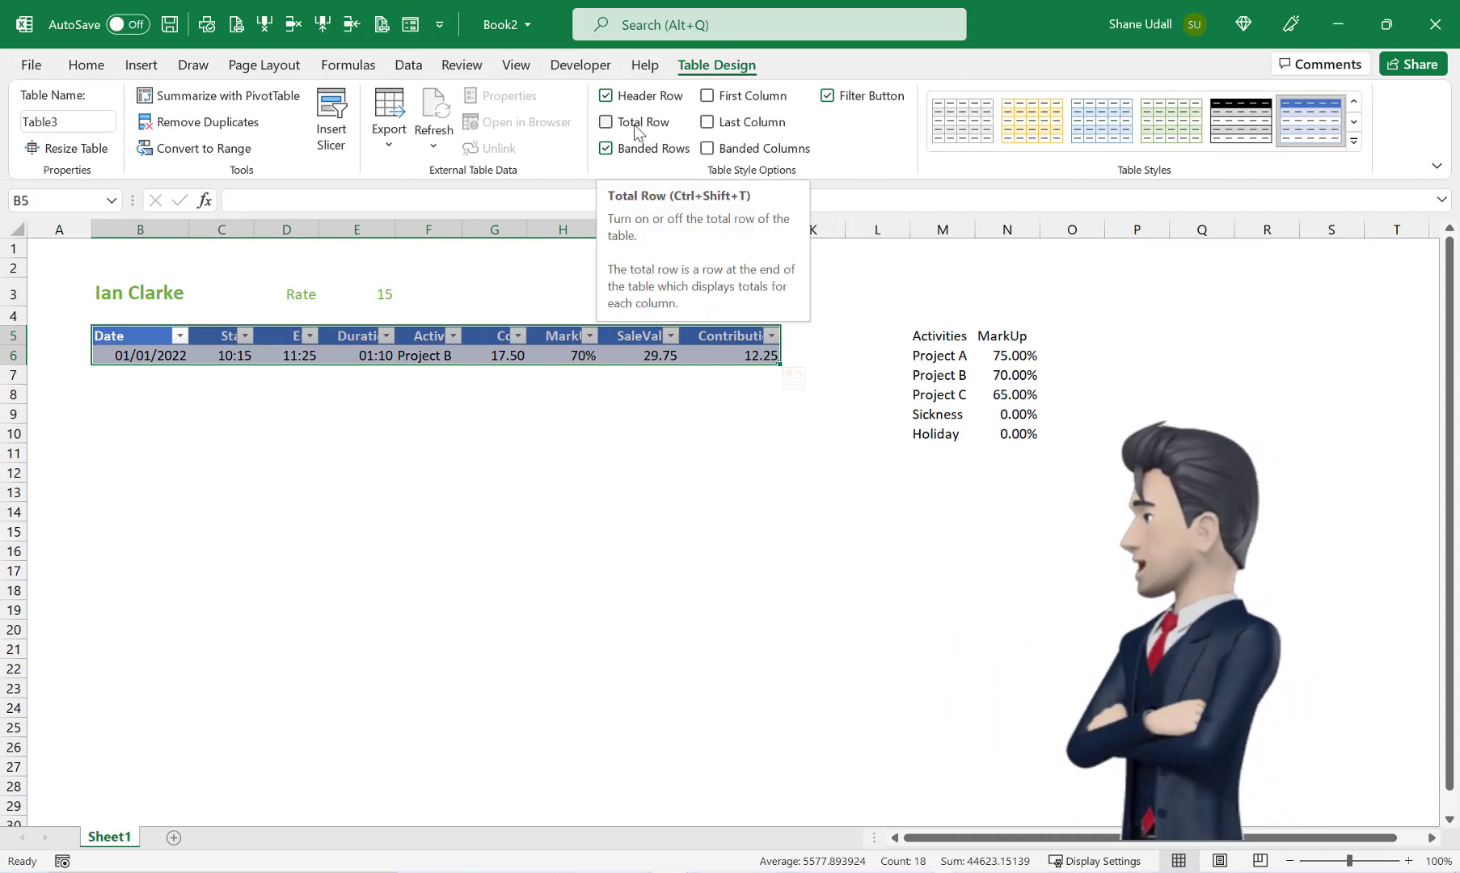
Step: Add a Total row and green style to Table3, then fill H6's MarkUp formula down to row 19
click(636, 123)
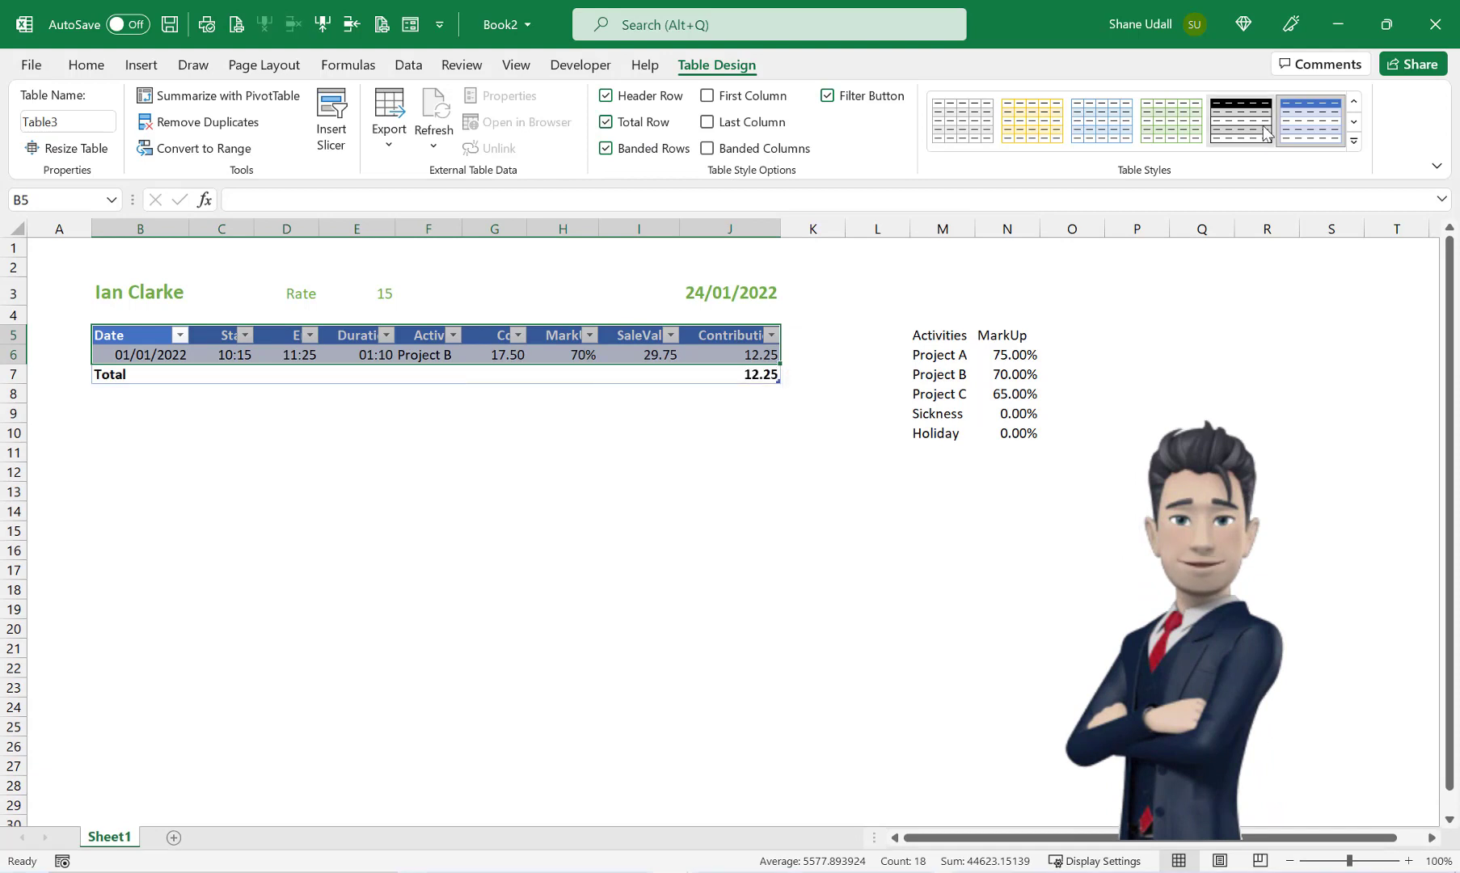
click(1355, 122)
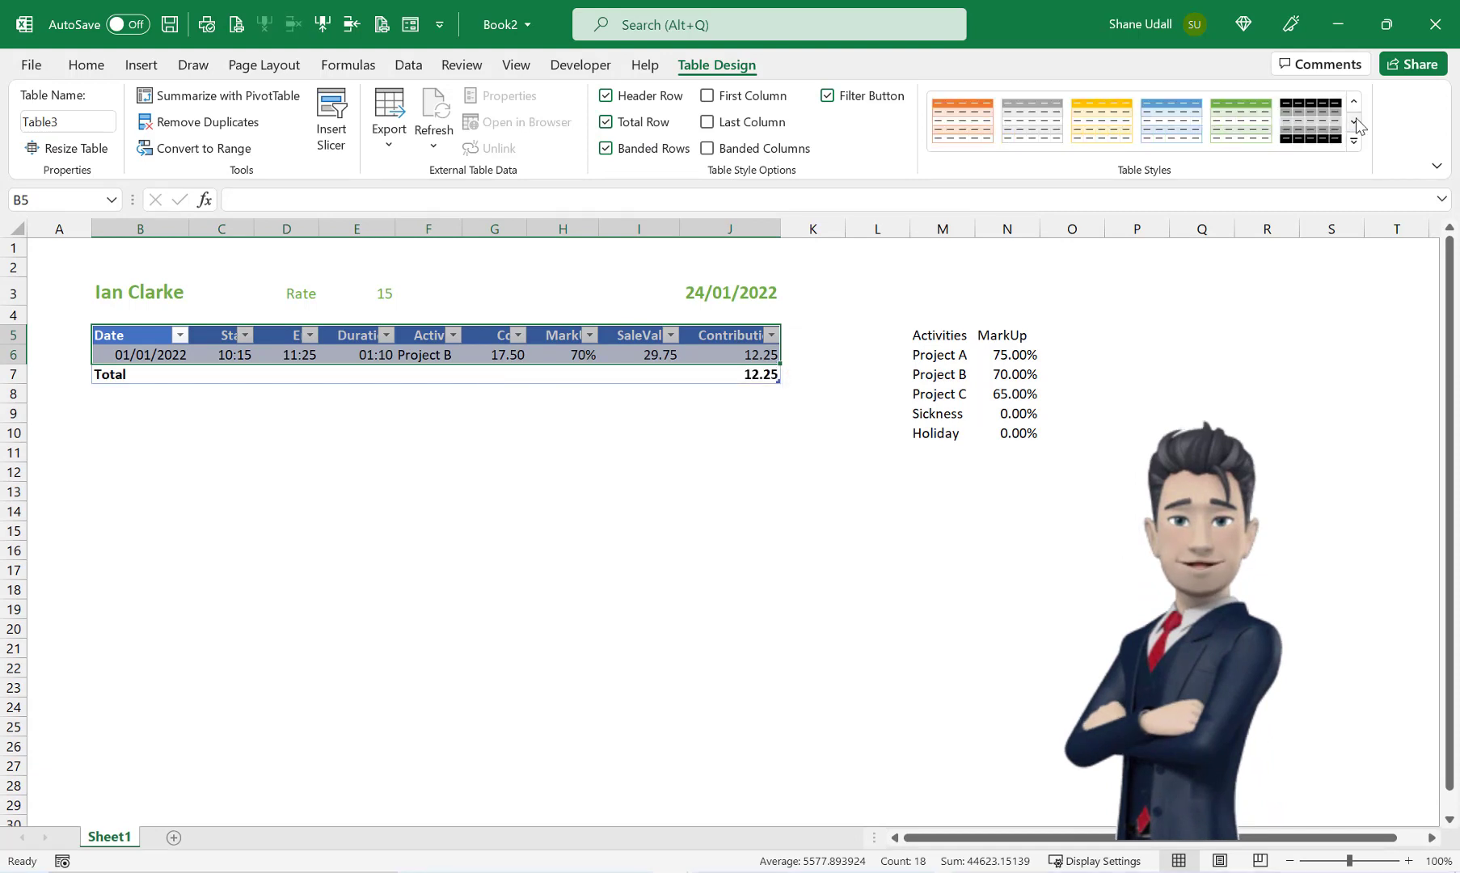
click(1237, 137)
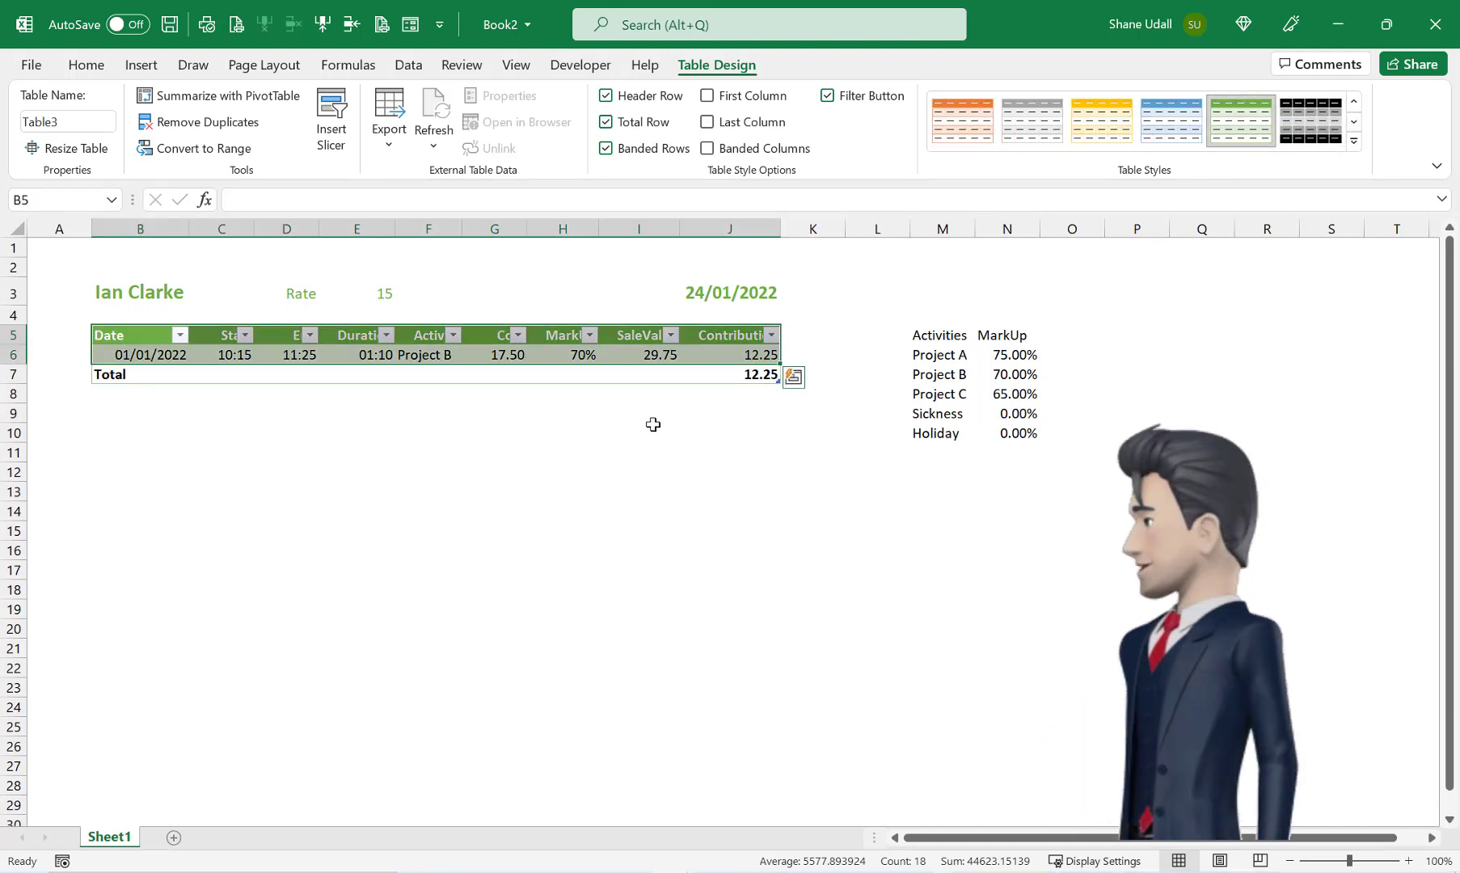
click(575, 353)
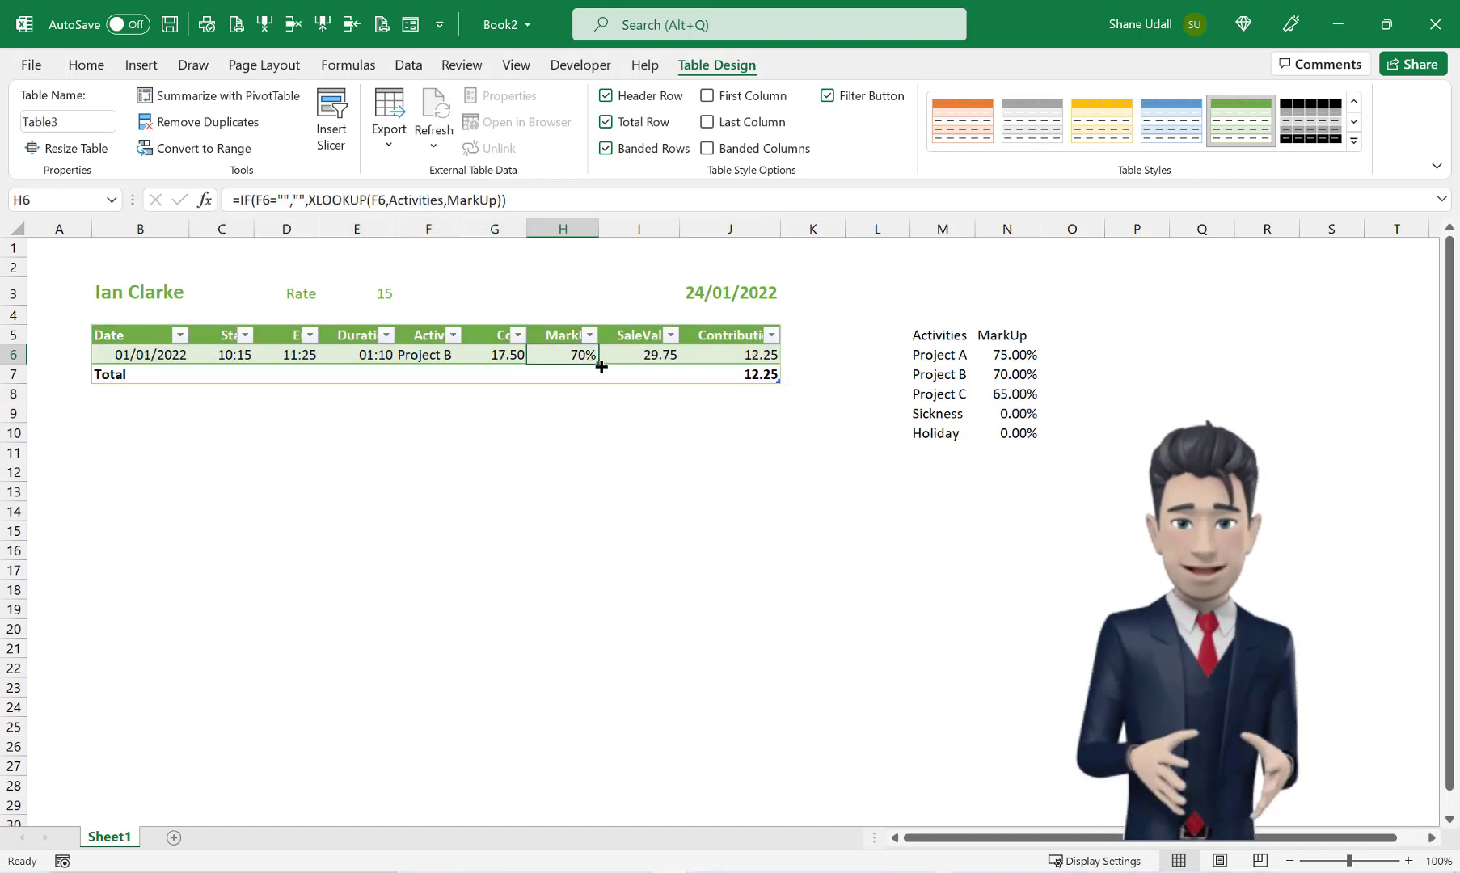
drag(602, 368, 693, 615)
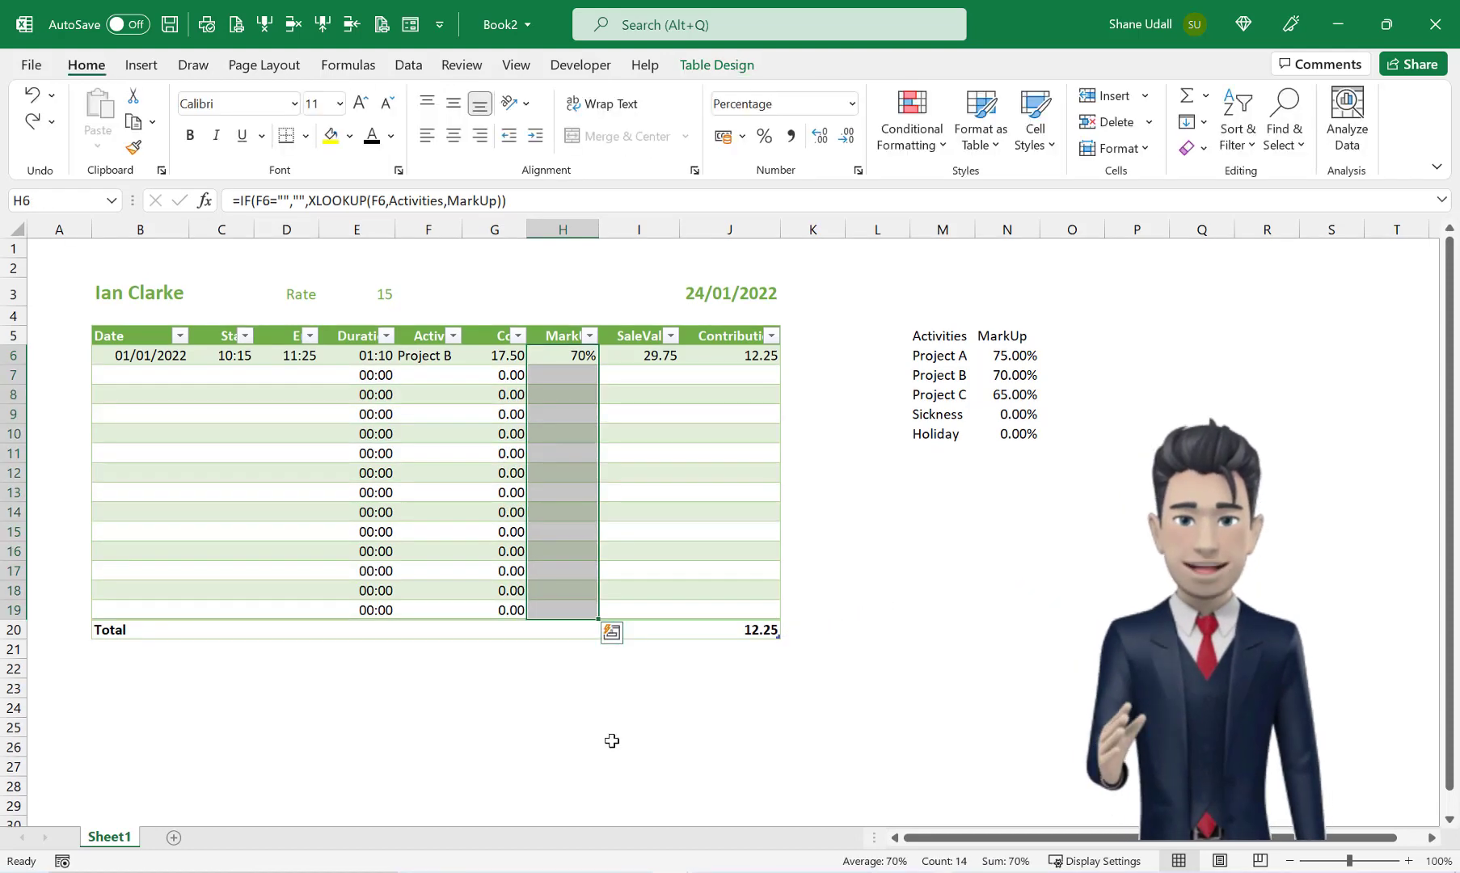
Step: Set the Total row to Sum in E20, G20 and I20 for Duration, Cost and SaleValue
click(363, 627)
click(403, 630)
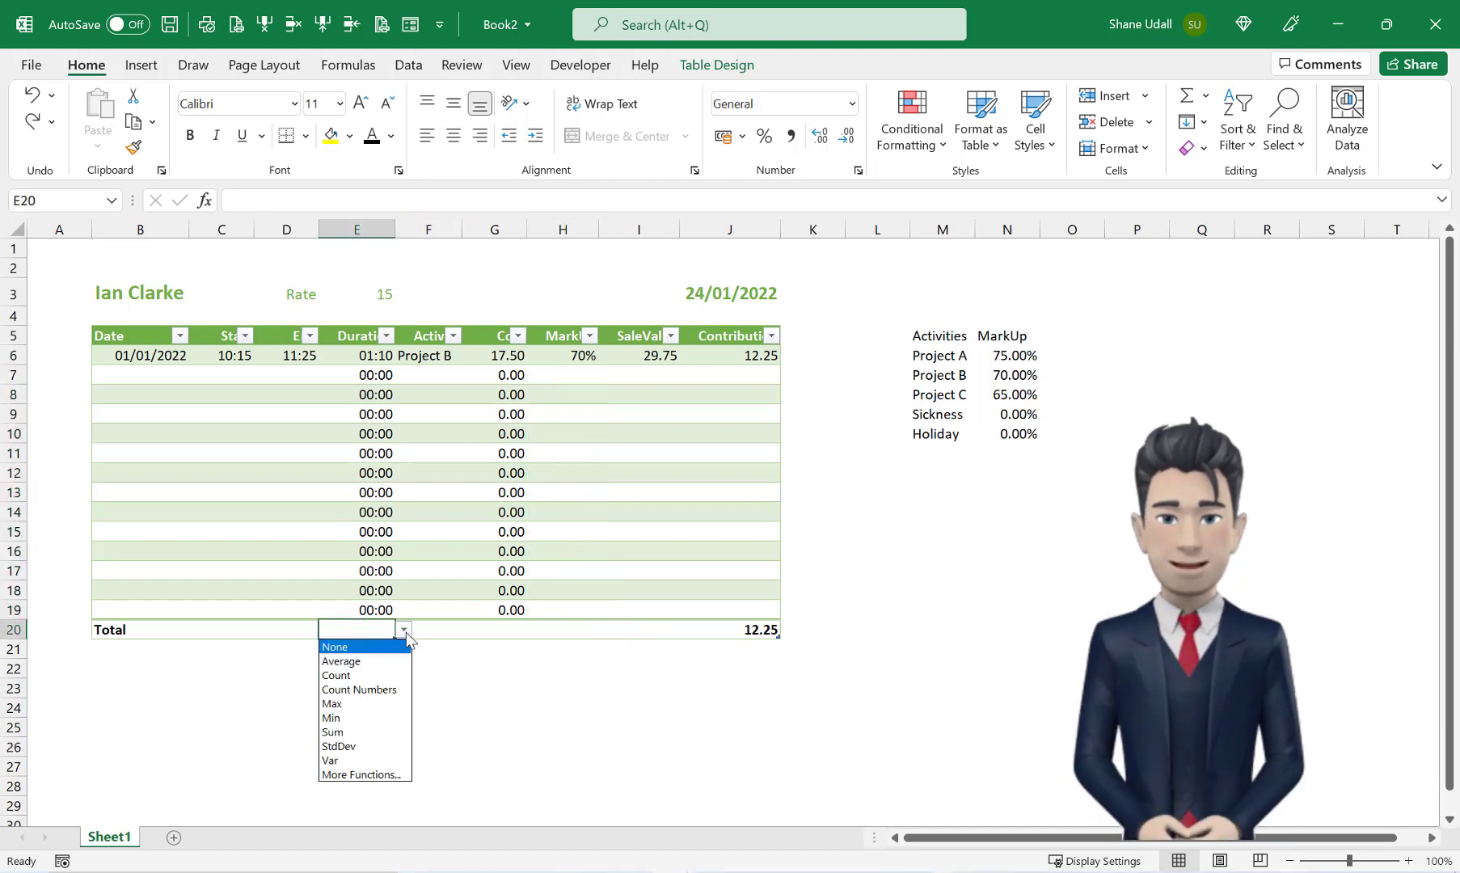
click(365, 731)
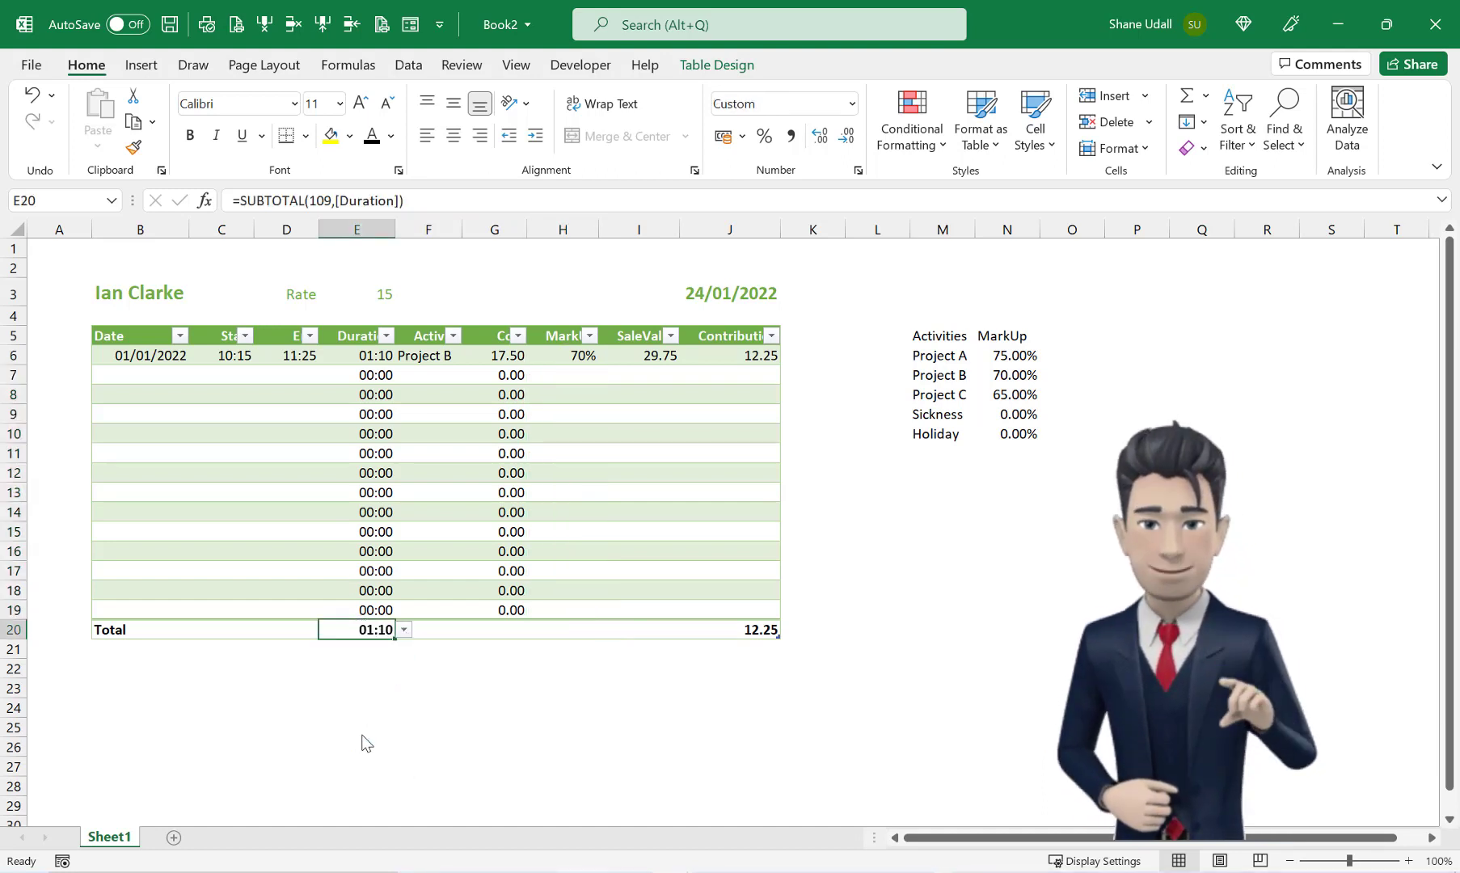
click(510, 629)
click(535, 630)
click(516, 734)
click(640, 629)
click(688, 629)
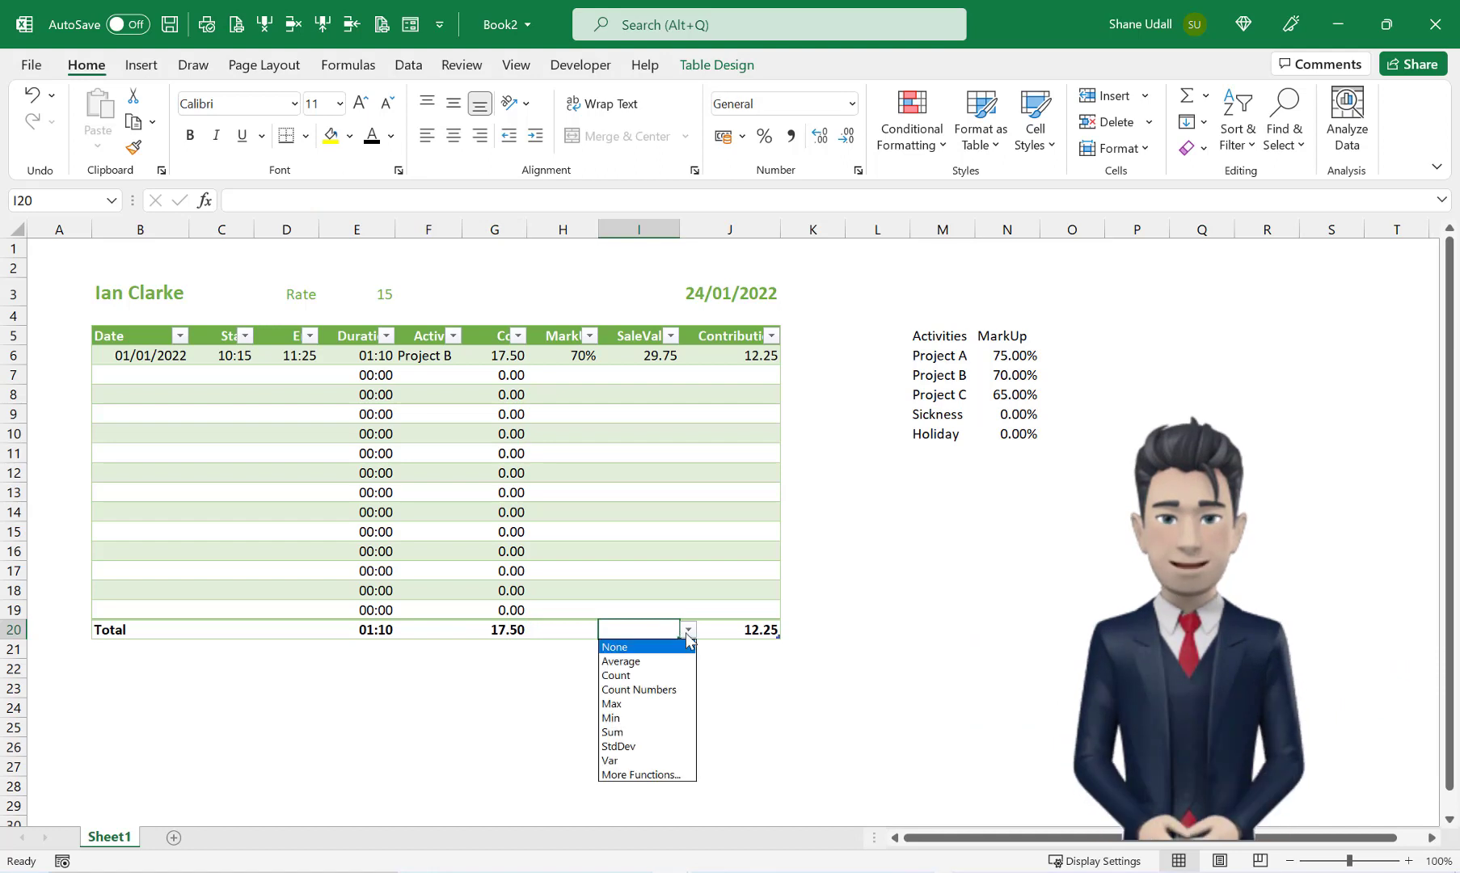
click(657, 733)
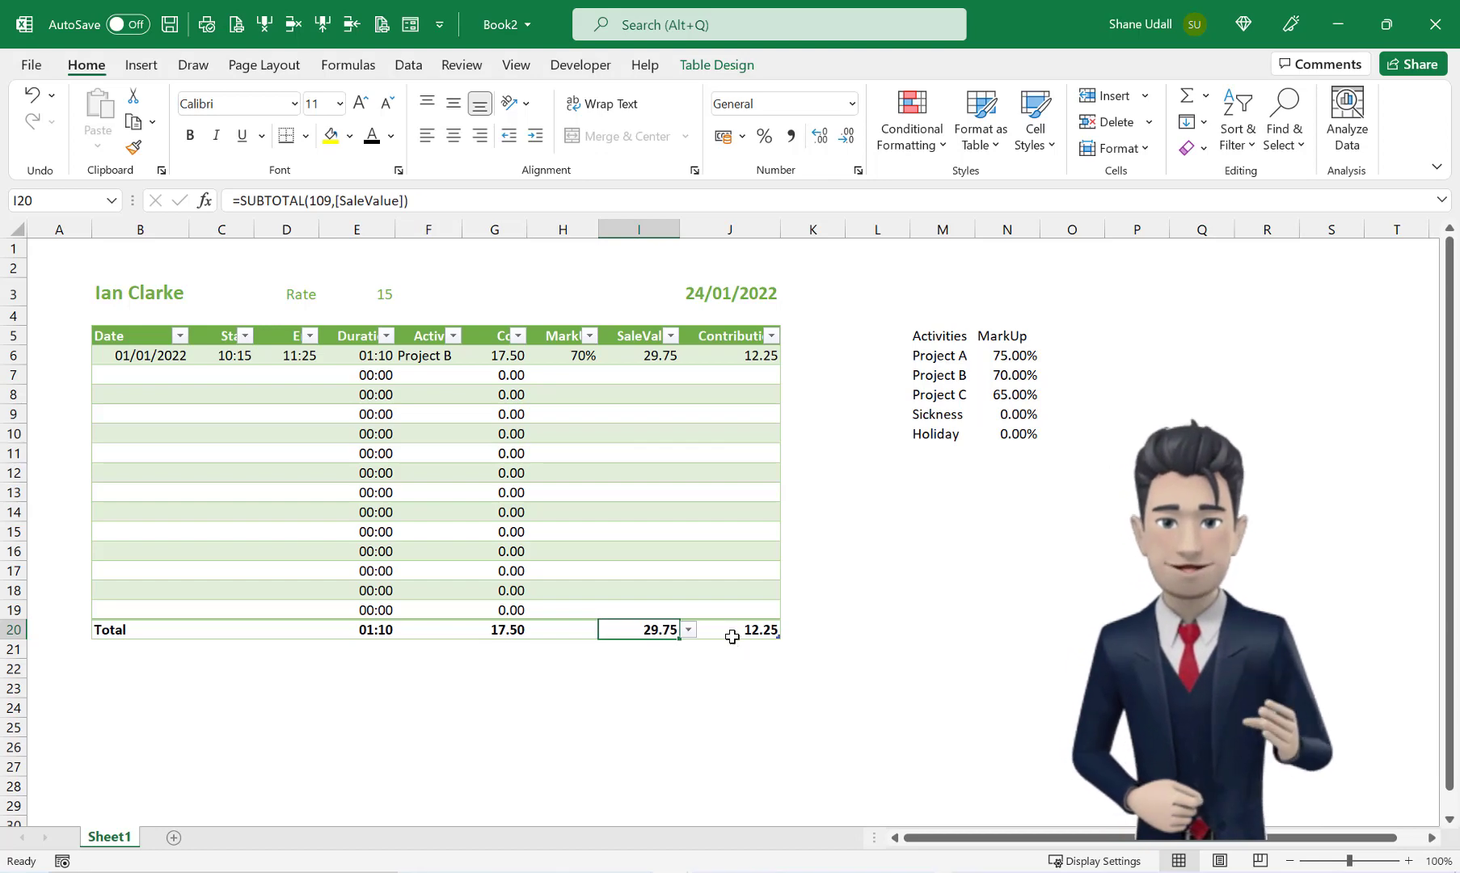
click(733, 639)
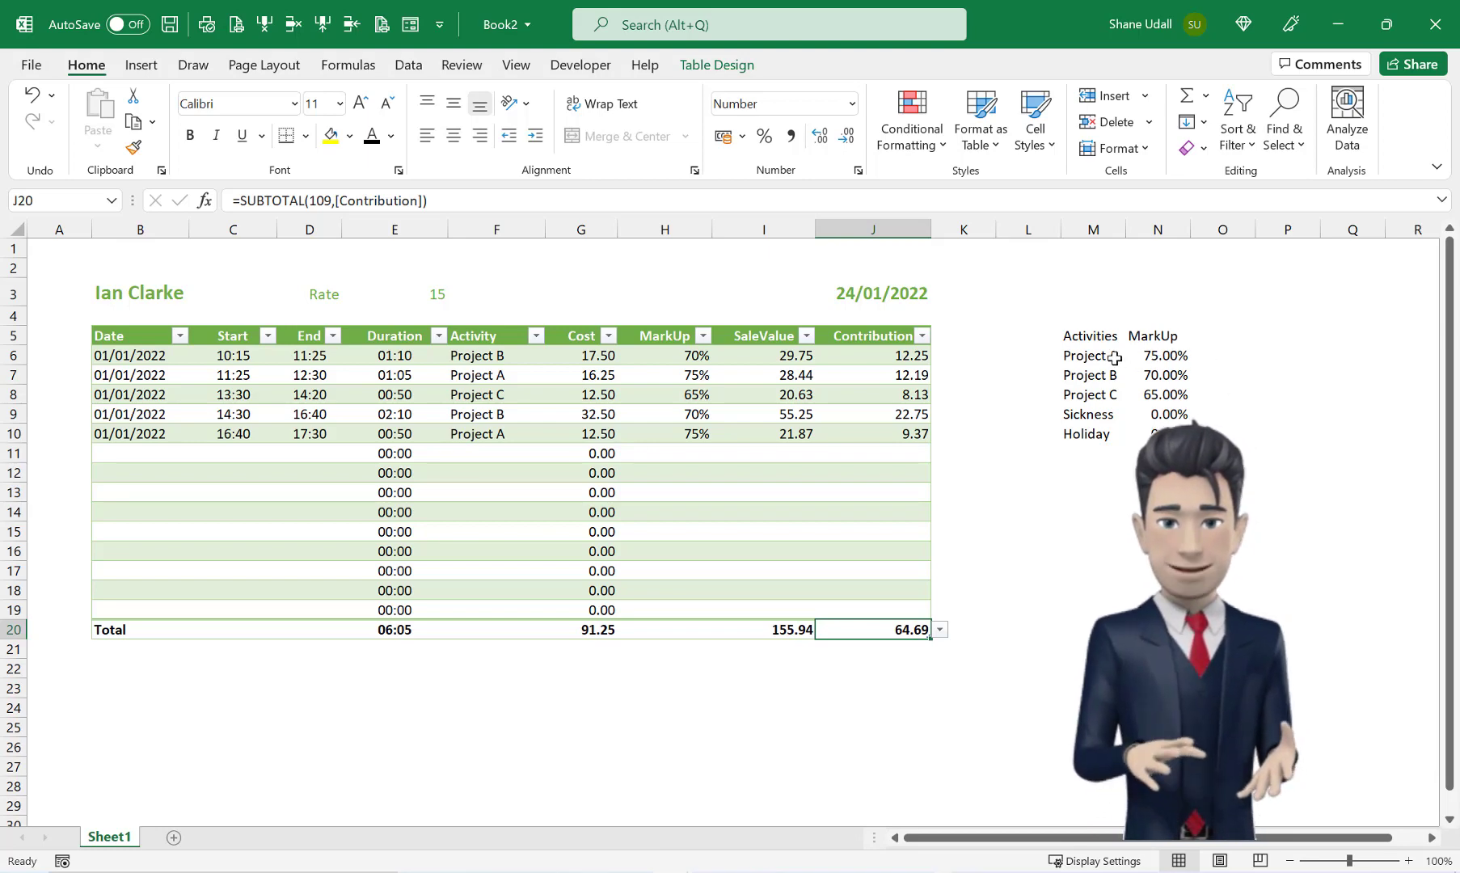
Step: Select the Activities and MarkUp list in M6:N10, then move to O6
drag(1100, 356, 1166, 437)
click(1200, 357)
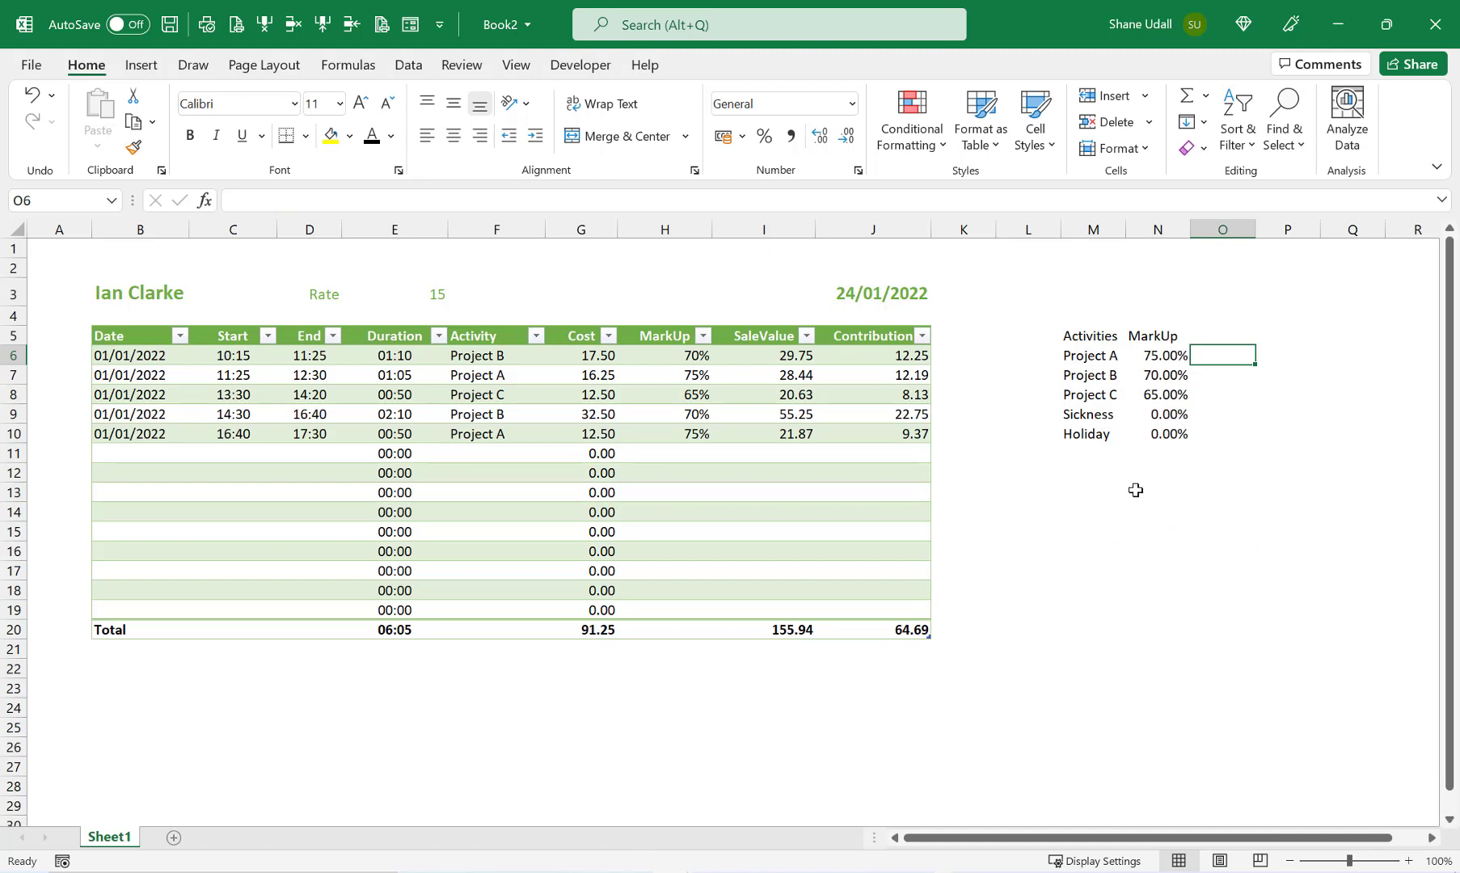
click(1083, 356)
key(Right)
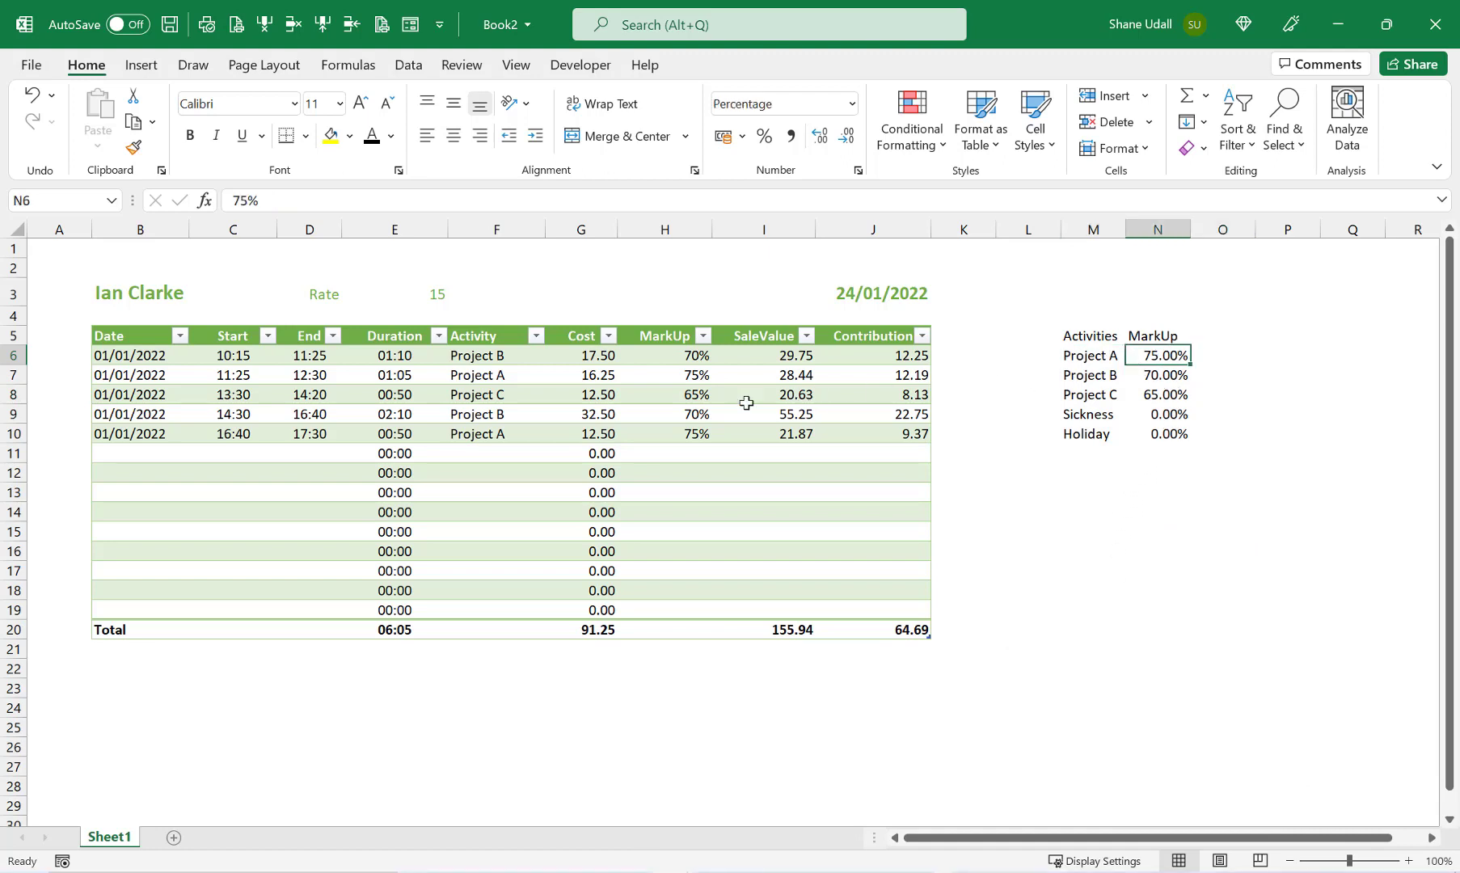
drag(471, 377, 859, 383)
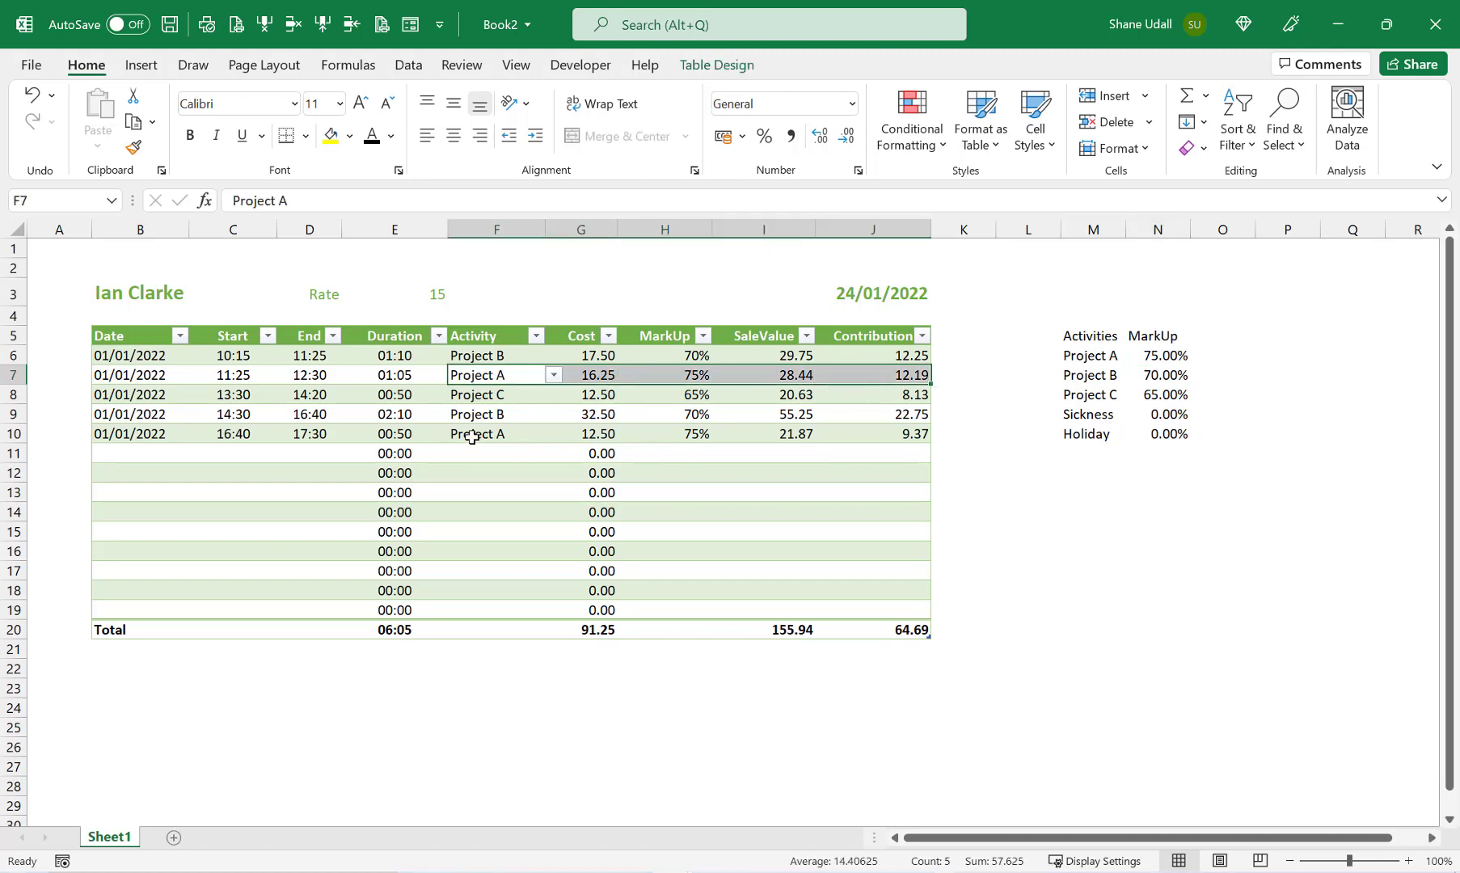
drag(476, 434, 905, 441)
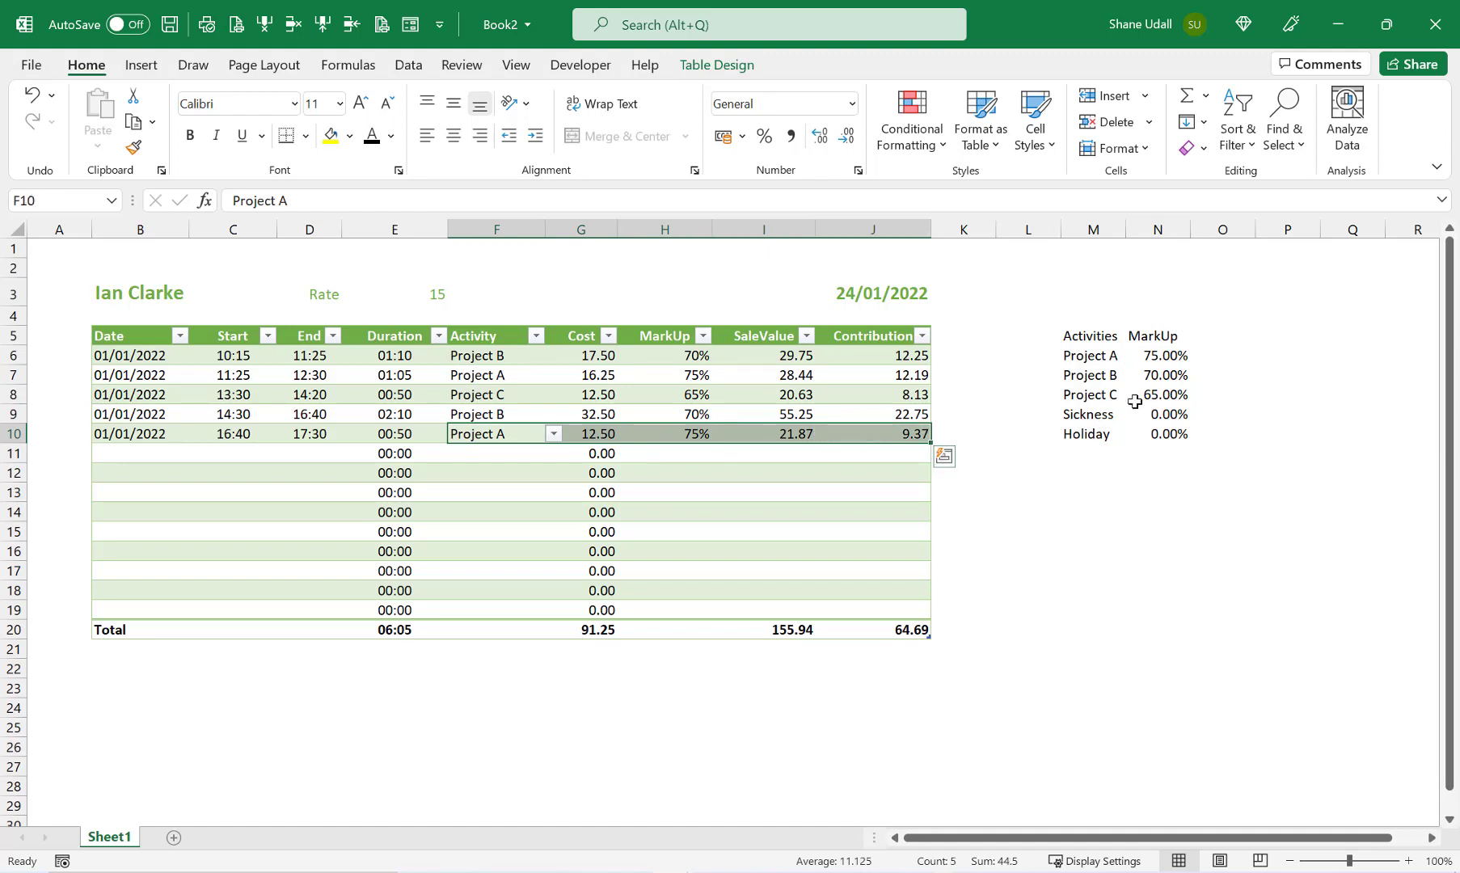
click(1214, 357)
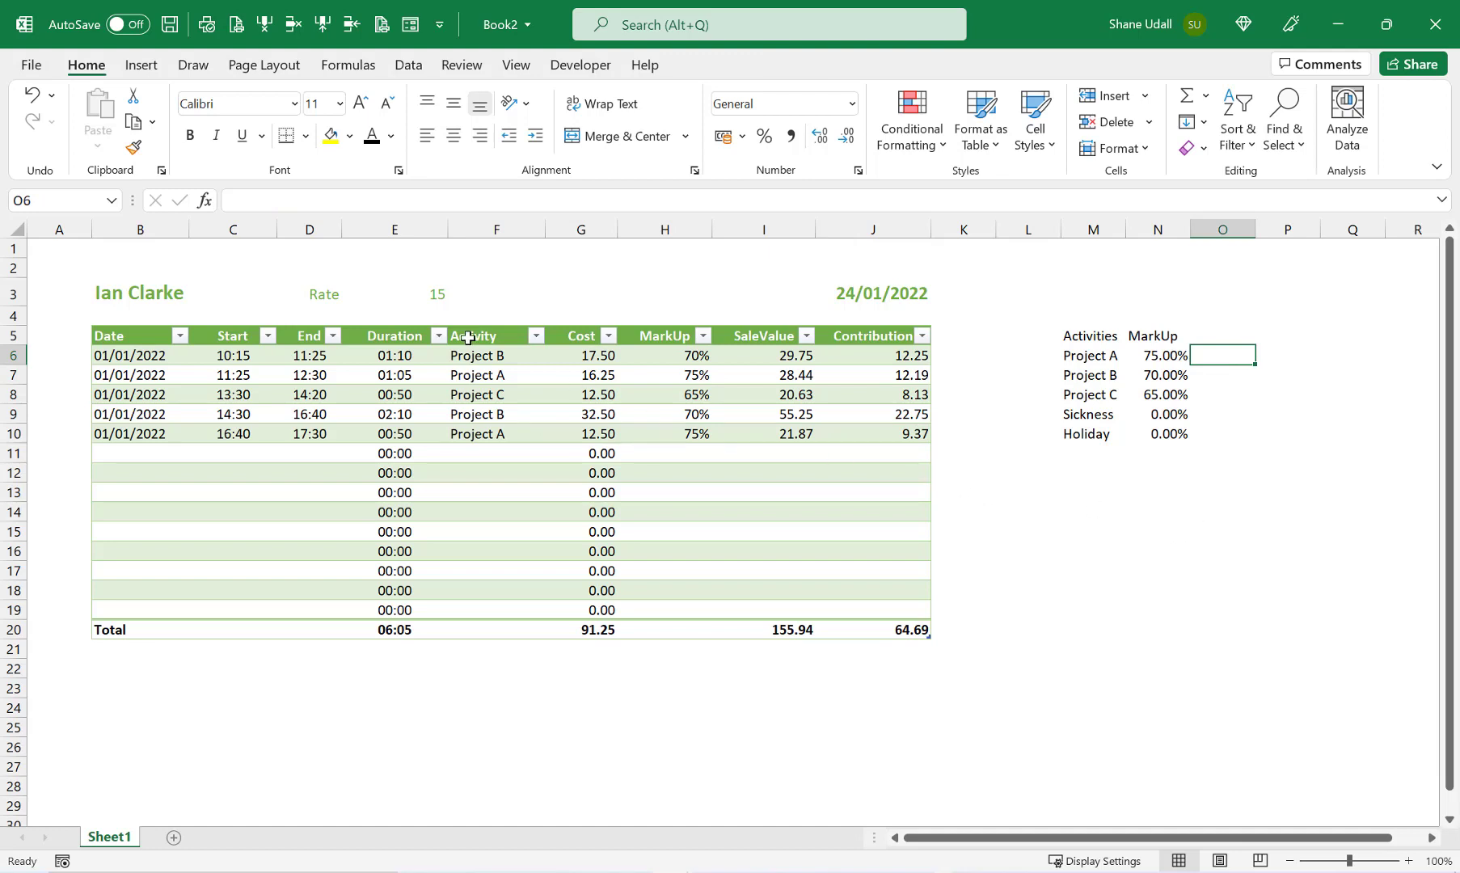
click(503, 341)
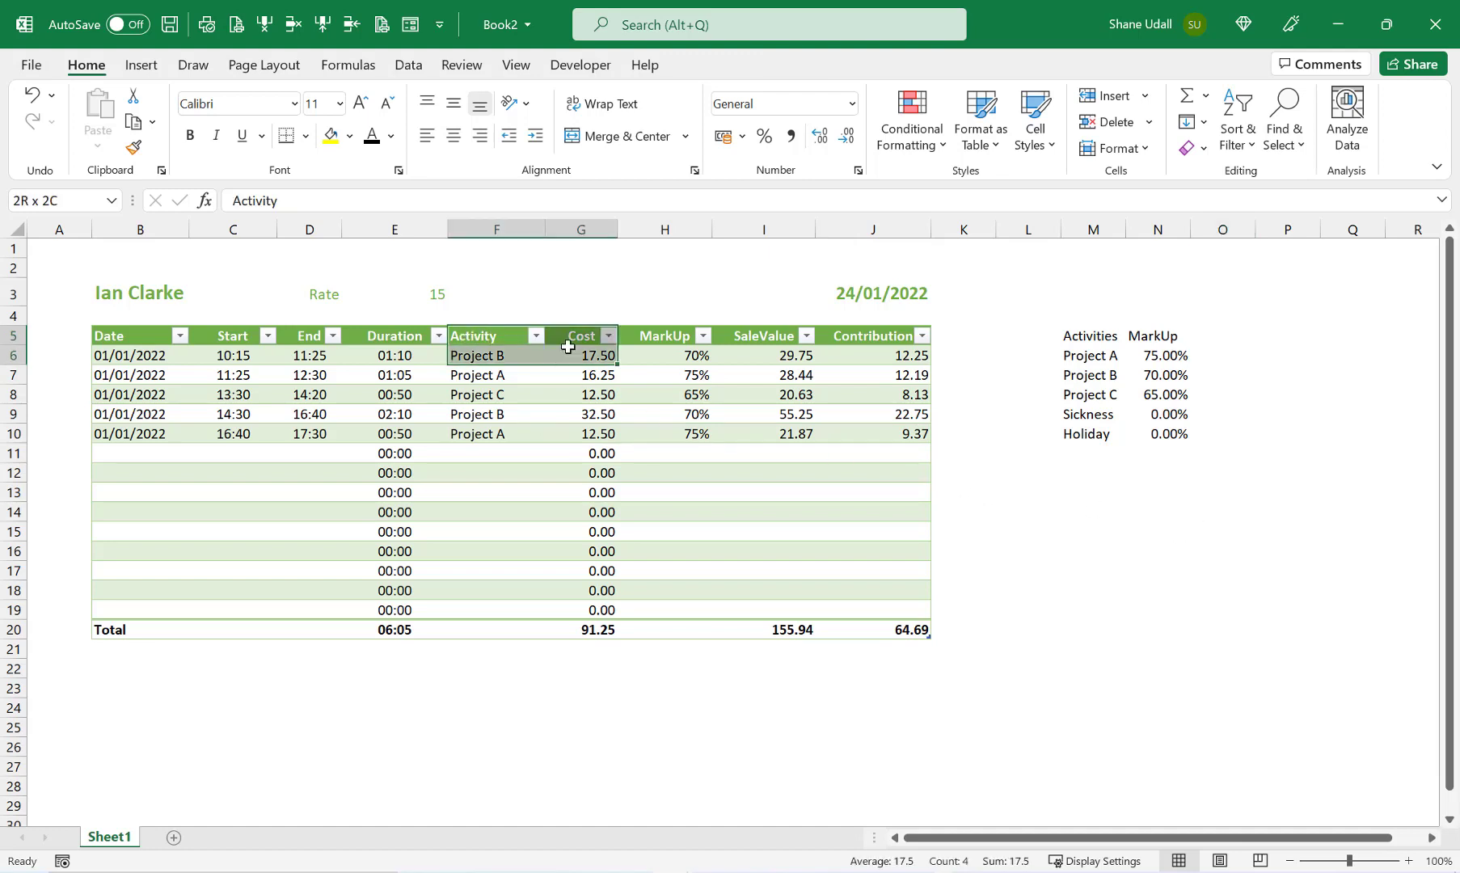
Step: Name the Activity and Cost columns (F5:G20) from their top-row headings only, with Left column unticked
drag(569, 346, 569, 628)
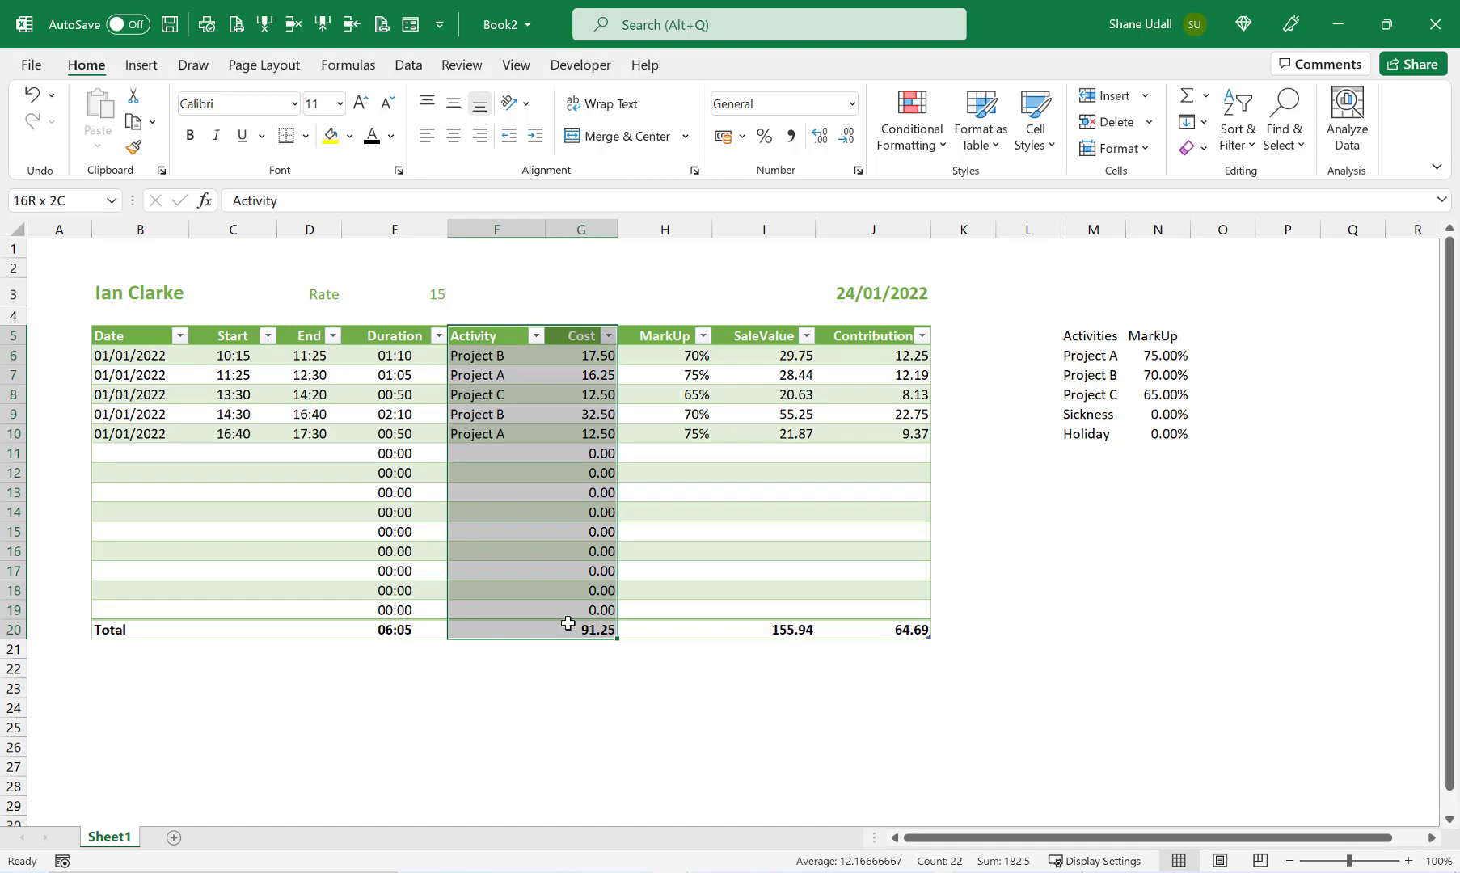
drag(568, 623, 567, 618)
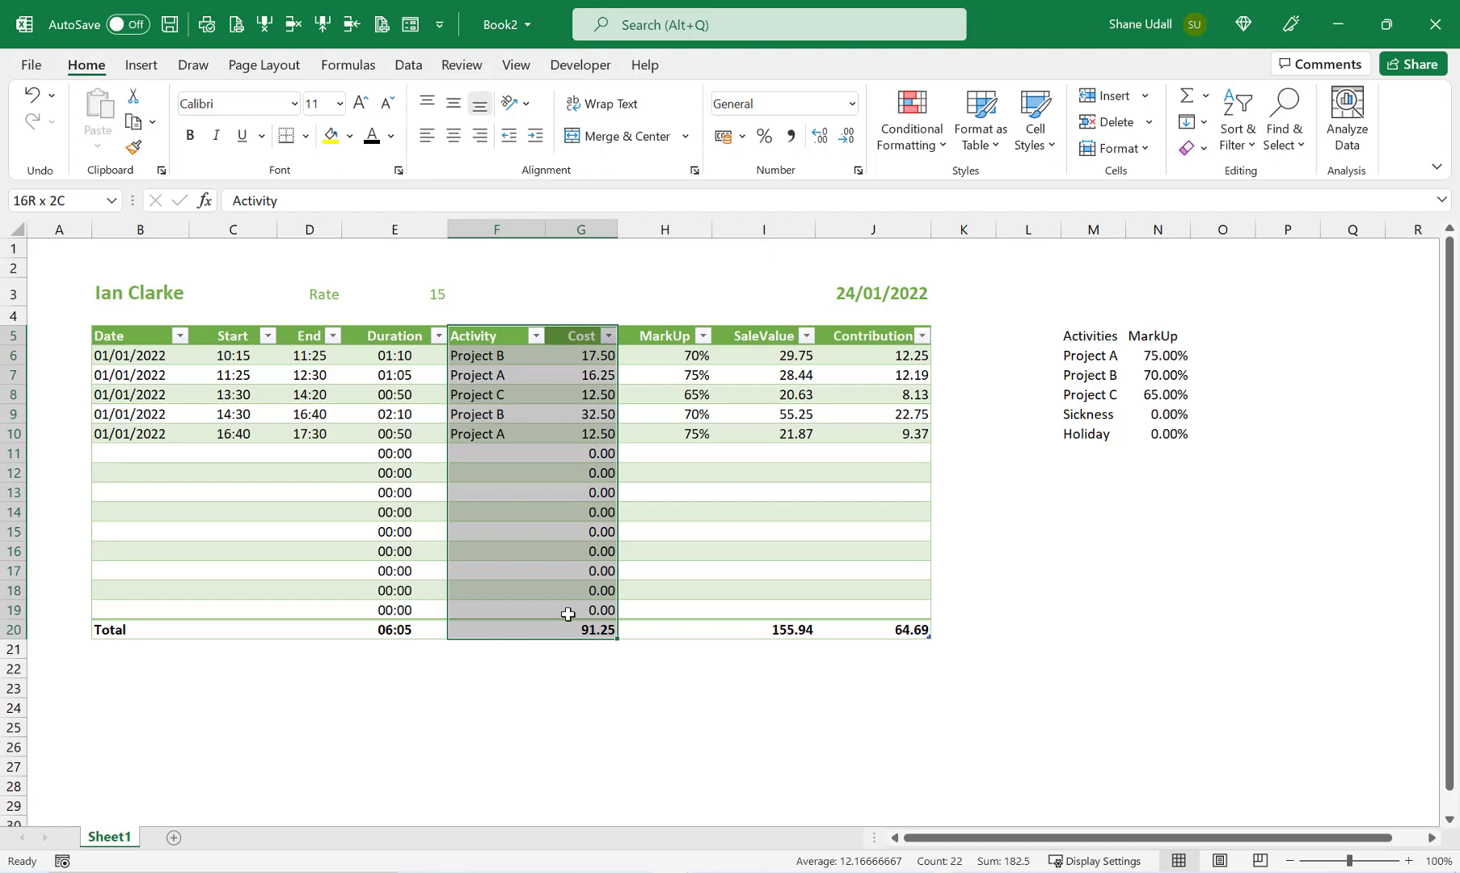
click(356, 70)
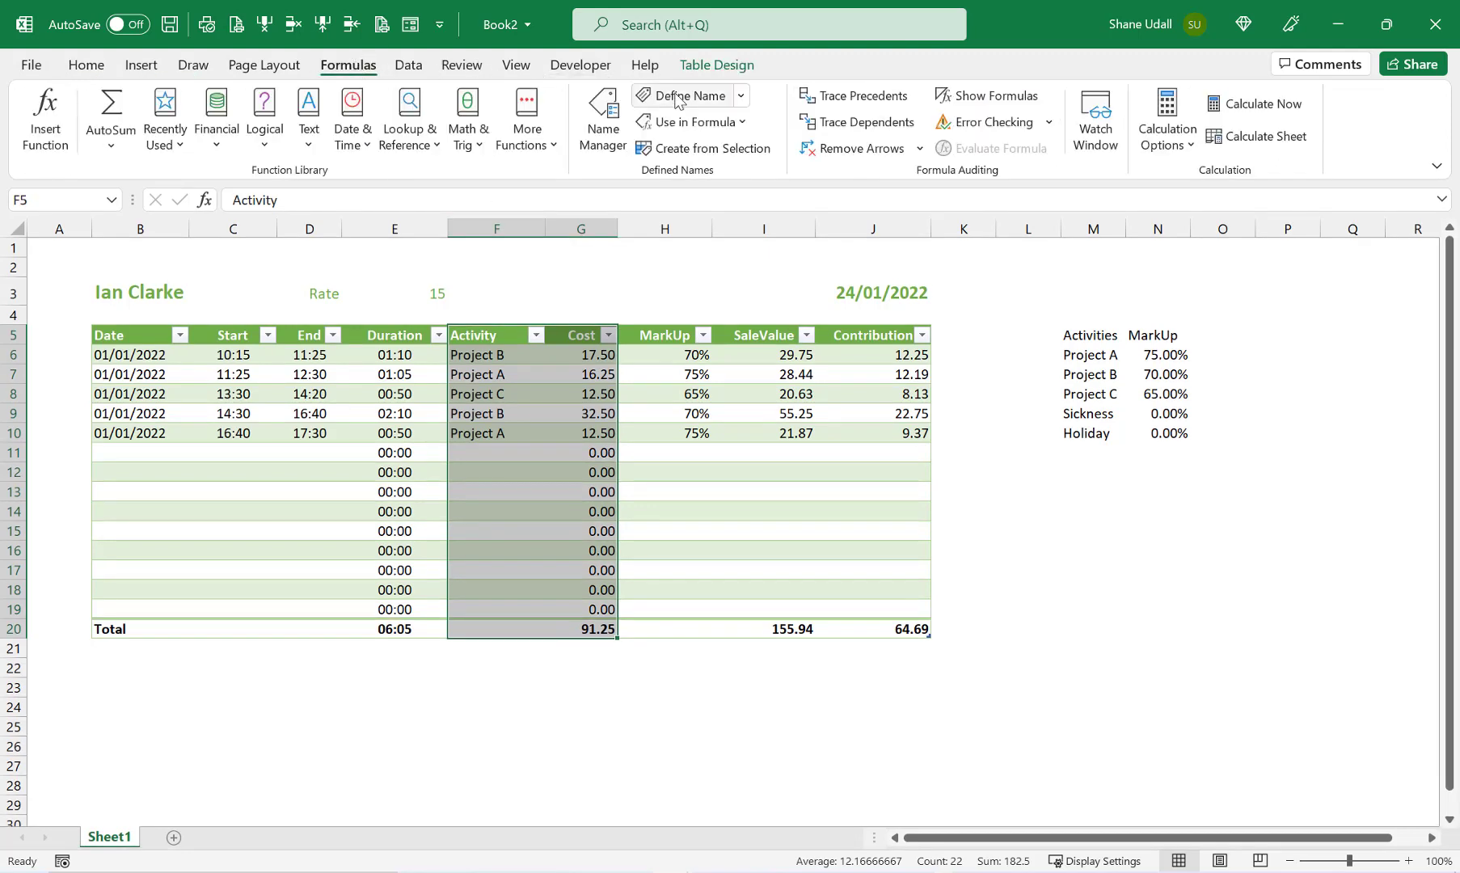
click(689, 152)
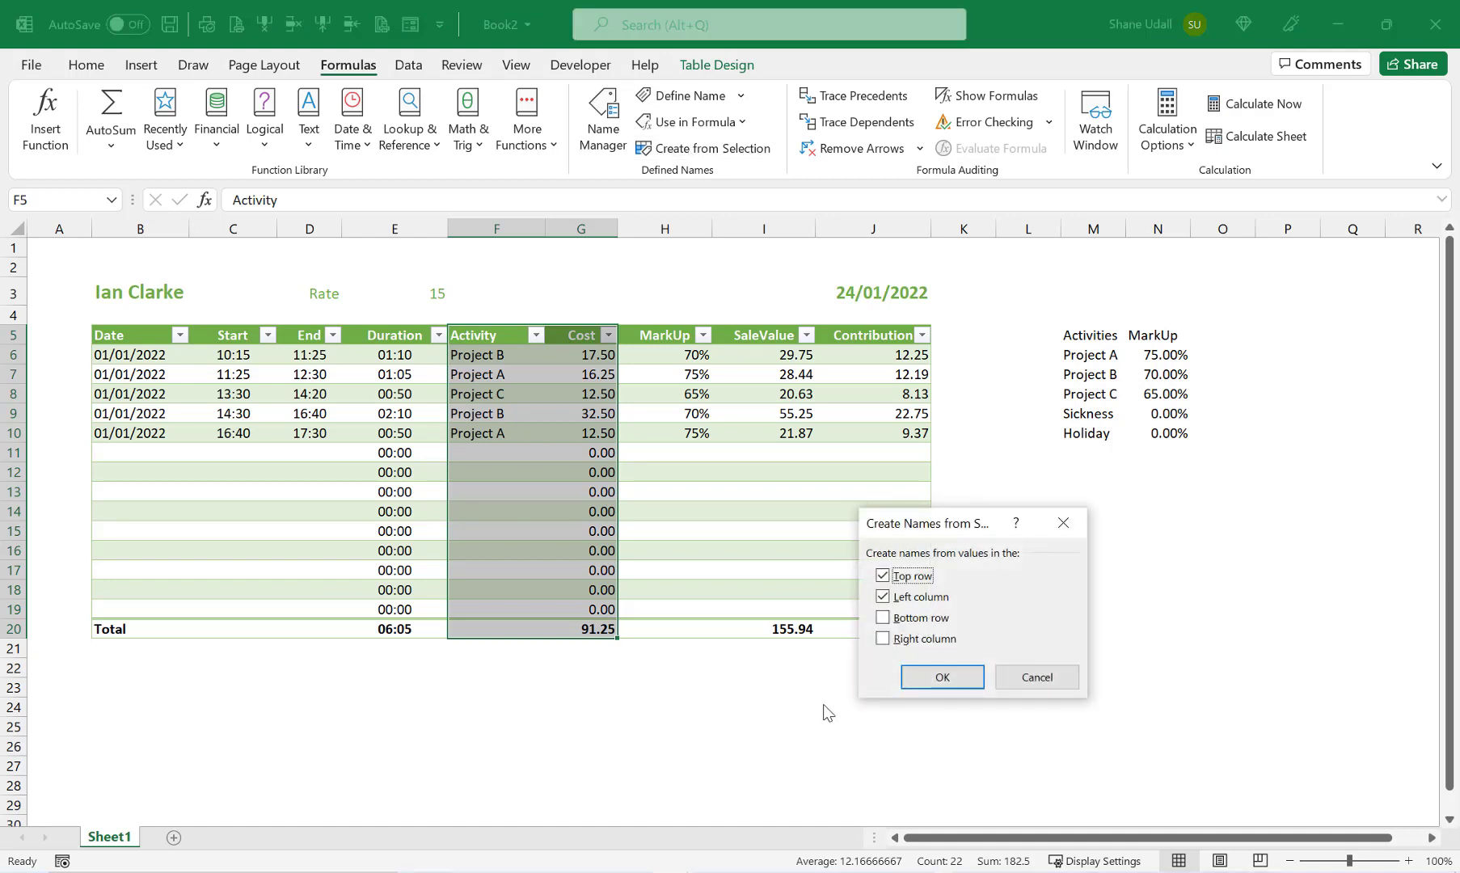
click(883, 598)
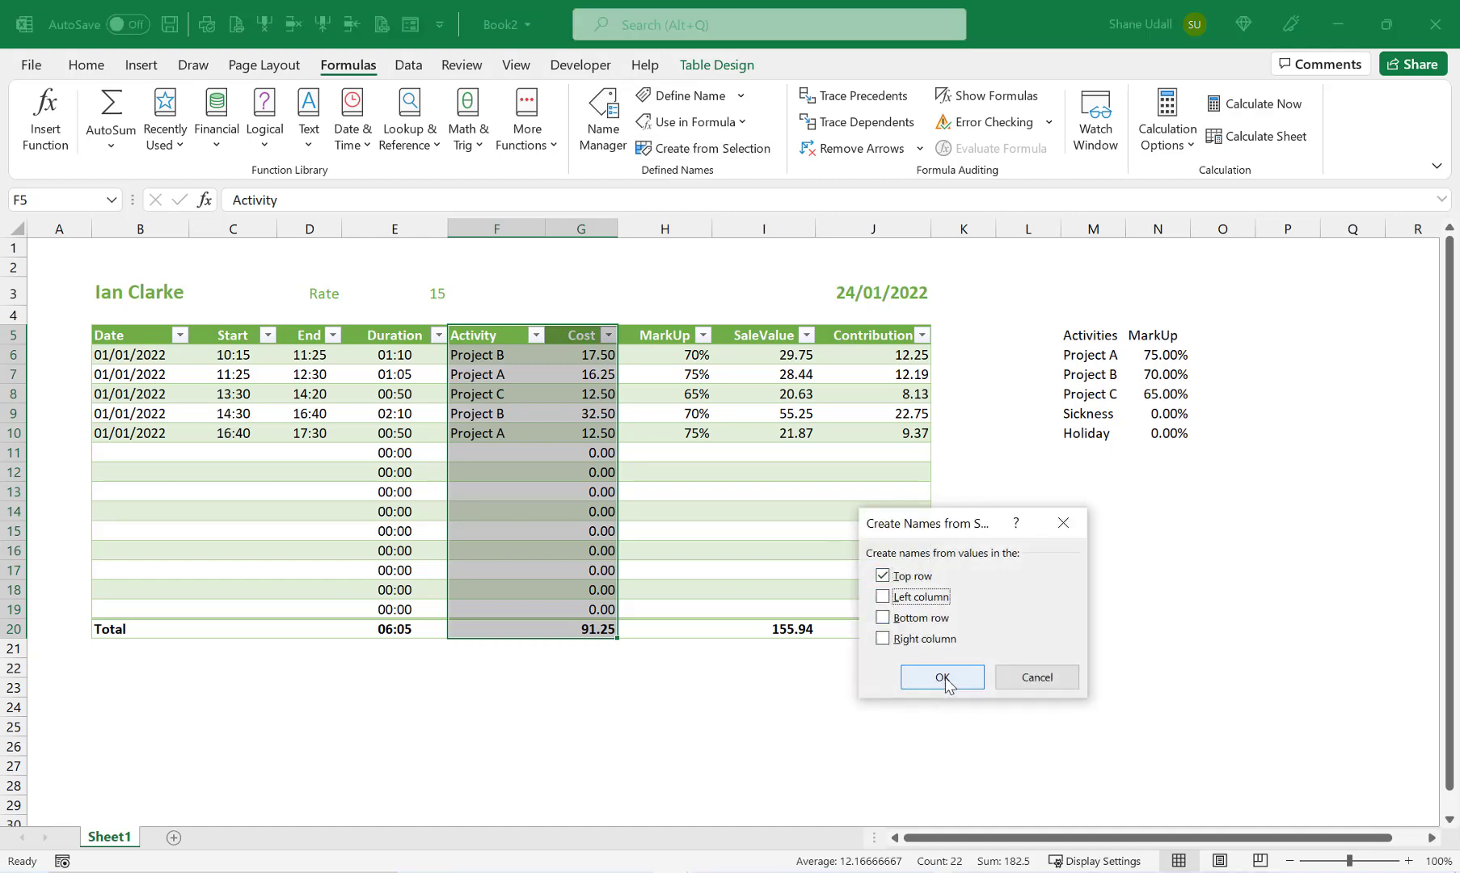
click(942, 677)
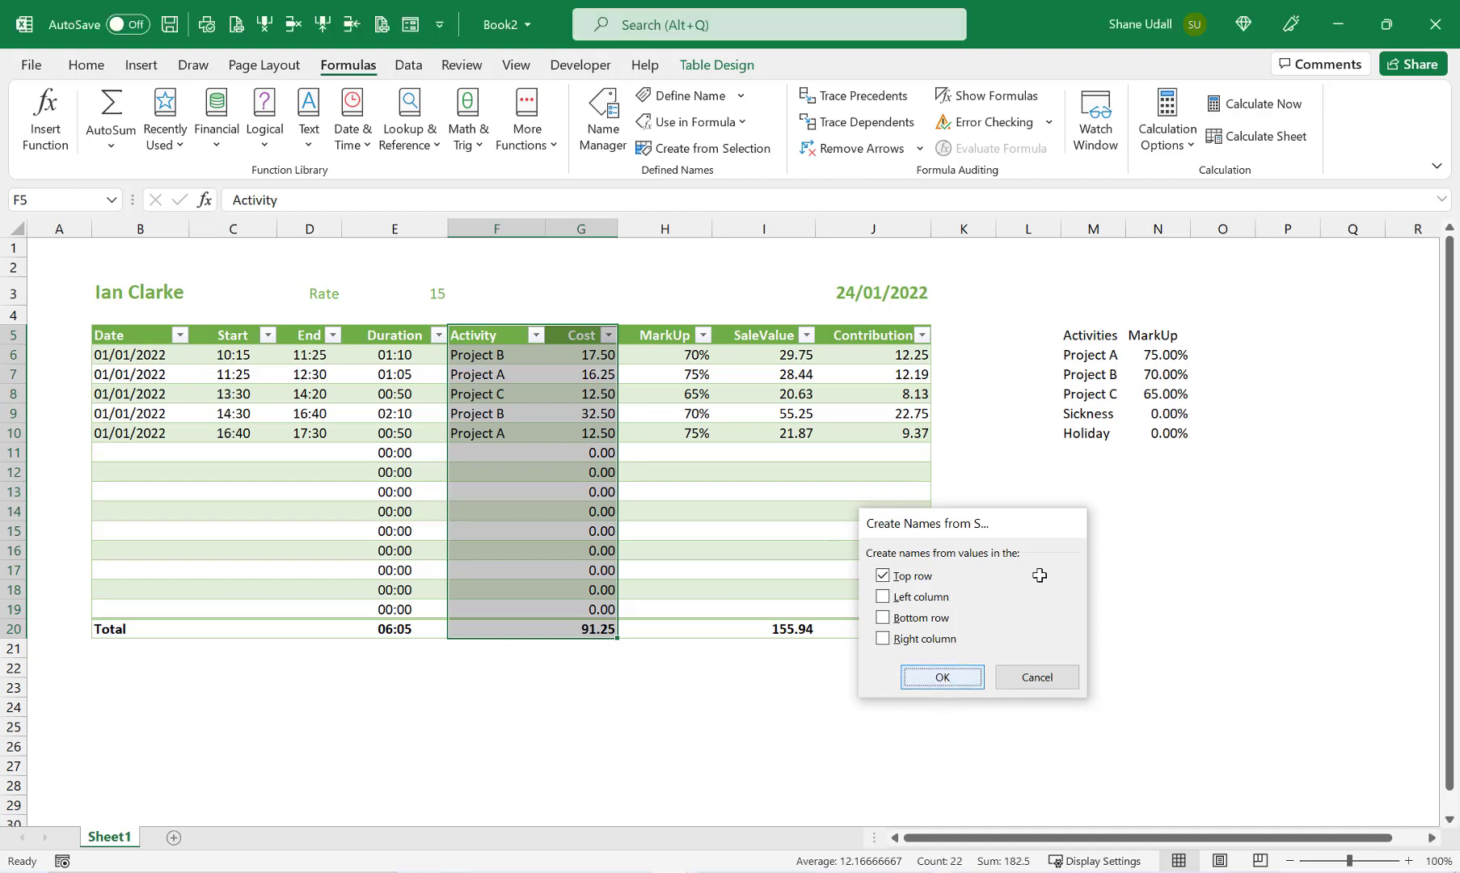
Step: Enter =SUMIF(Activity,M6,Cost) in O6 to total Project A's cost
click(1220, 353)
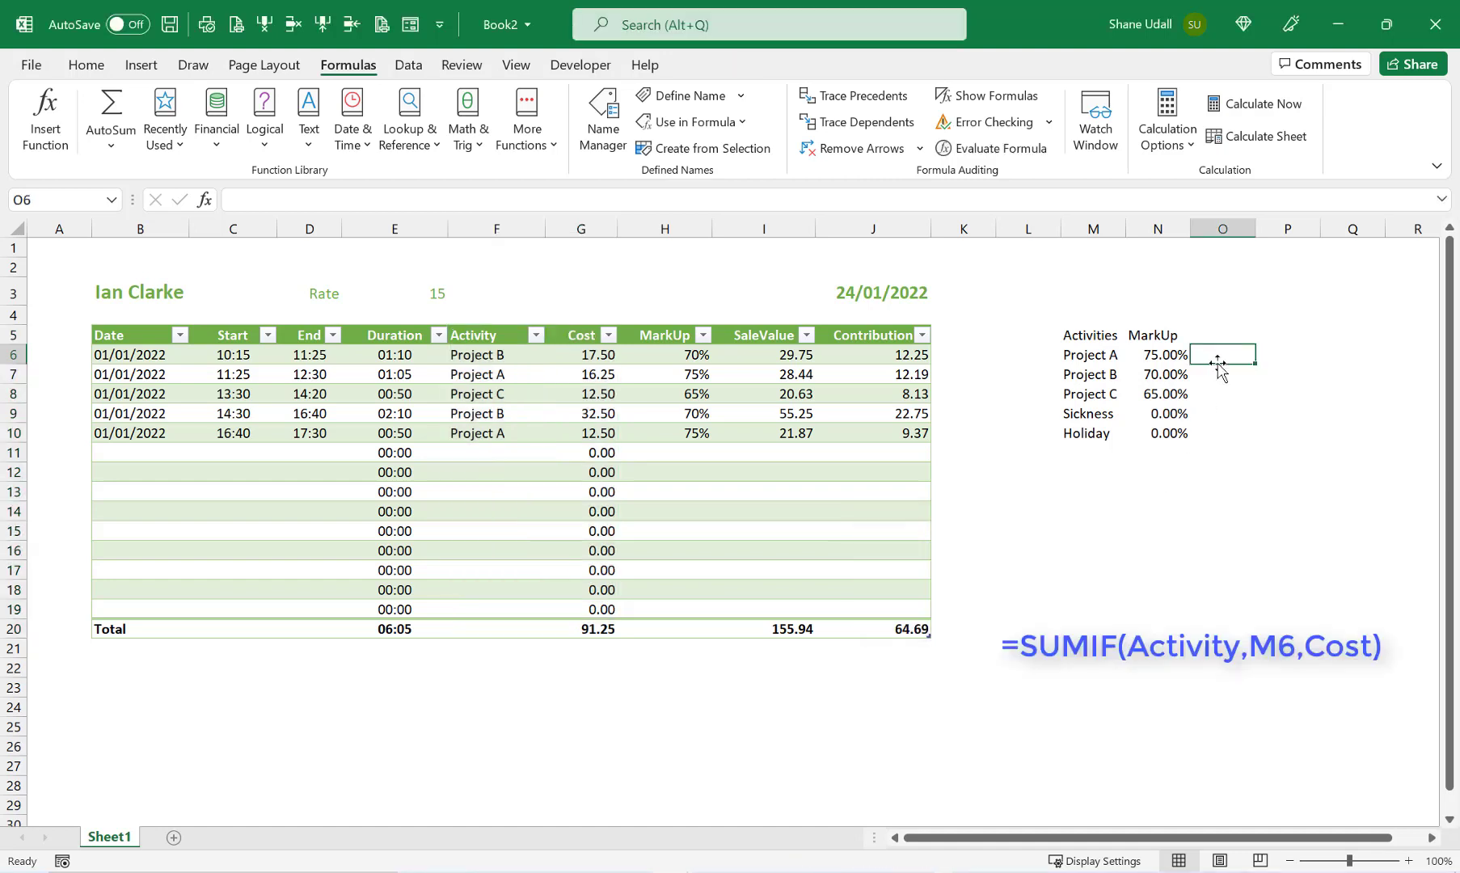
text(=)
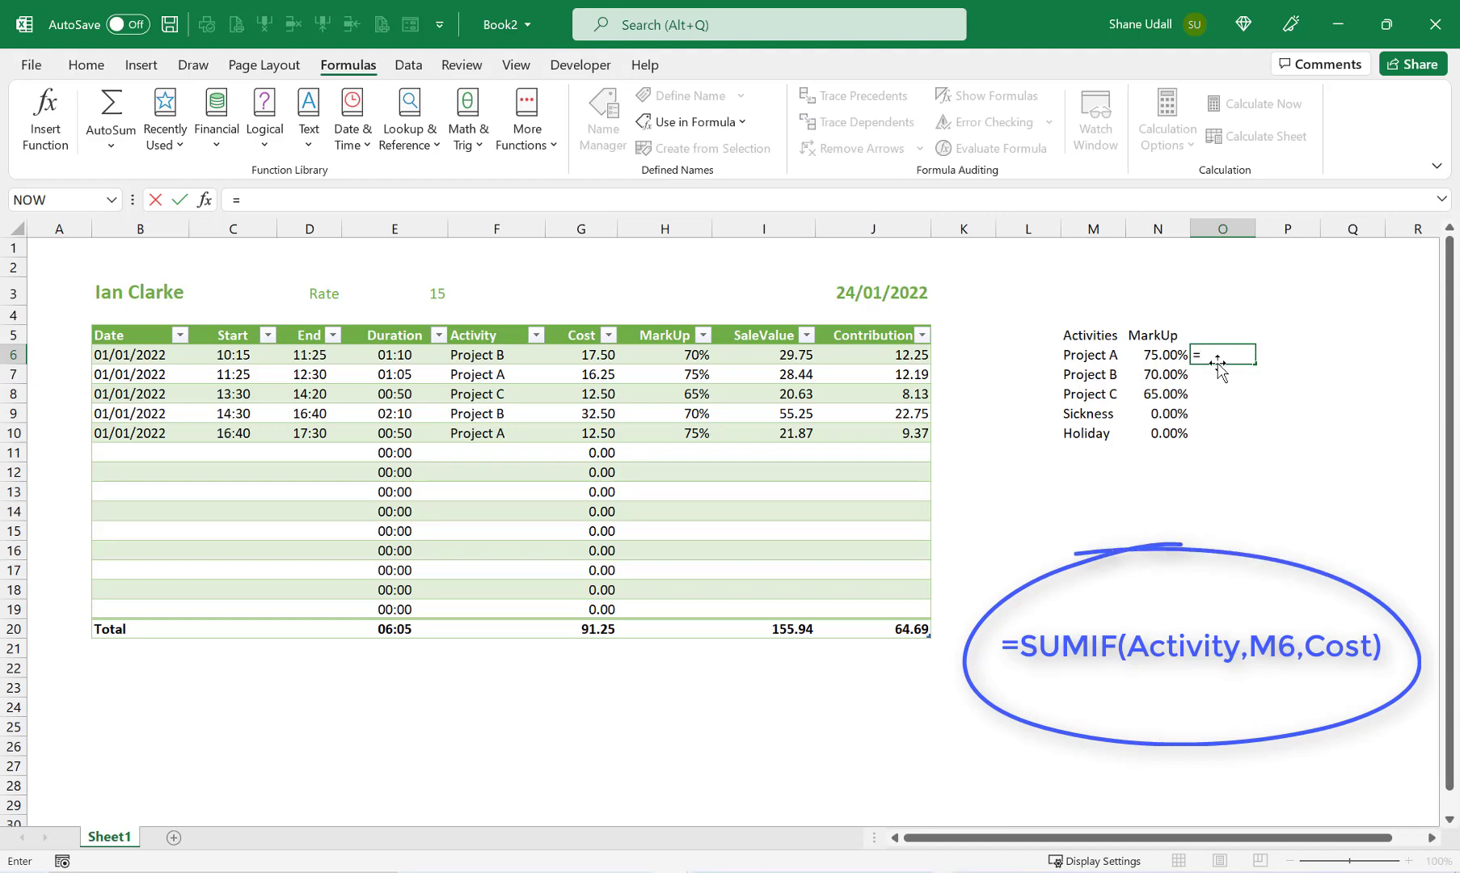
text(SUMI)
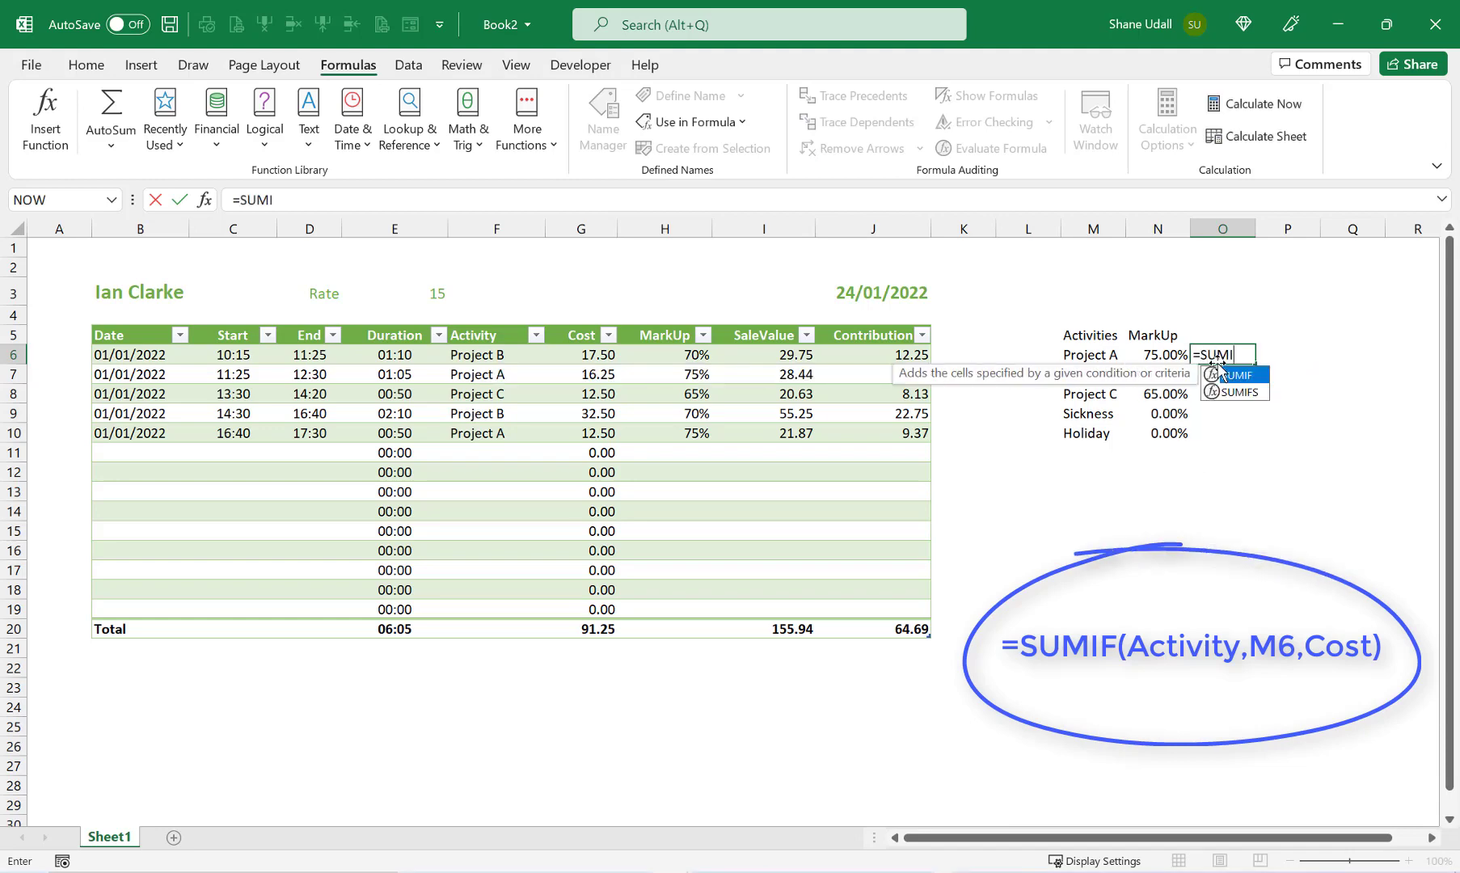
text(F(A)
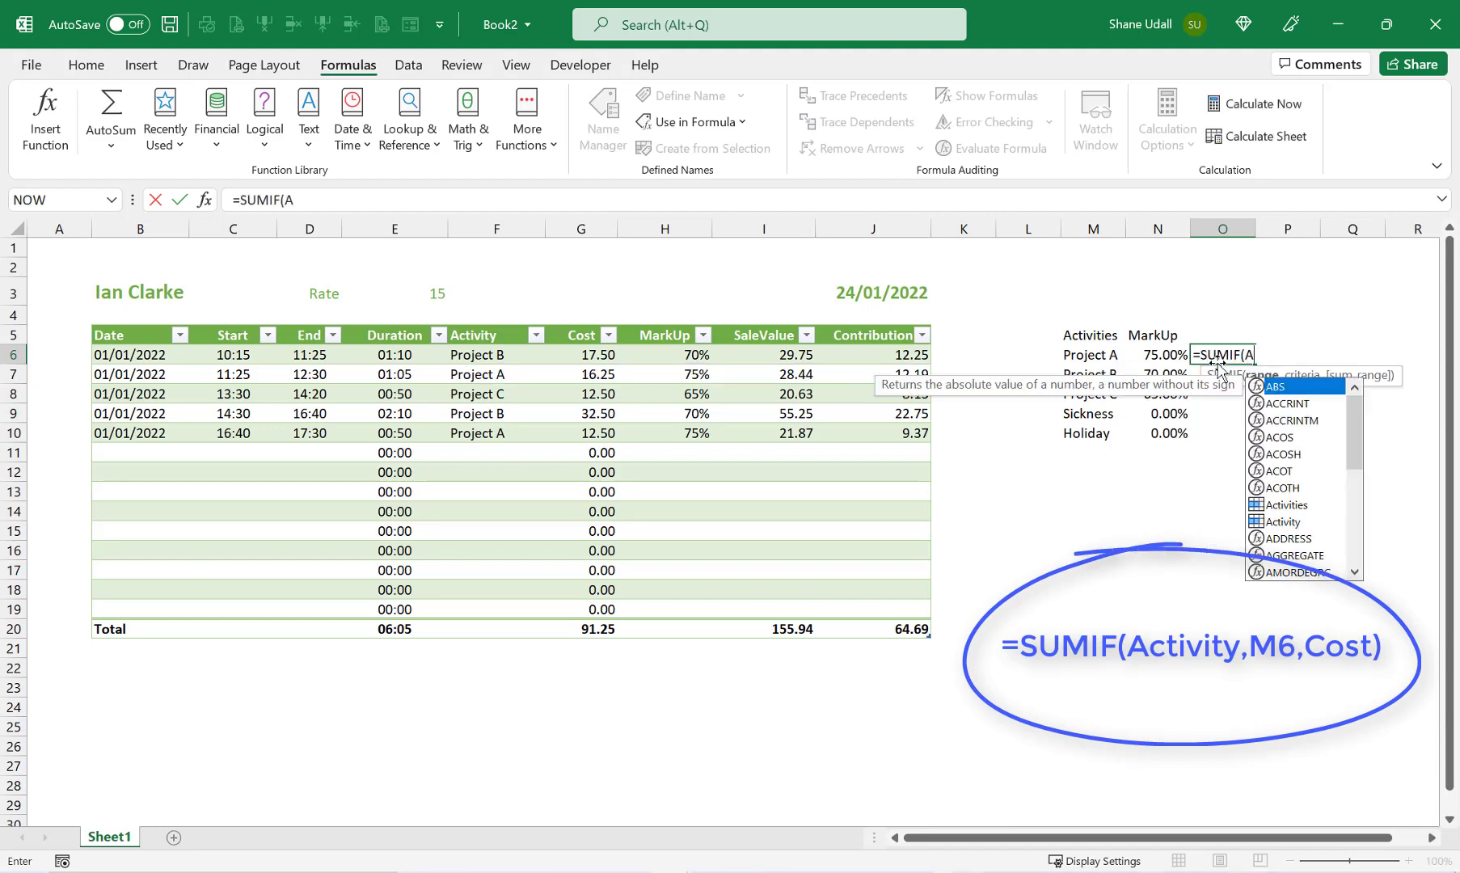
text(ctivity,)
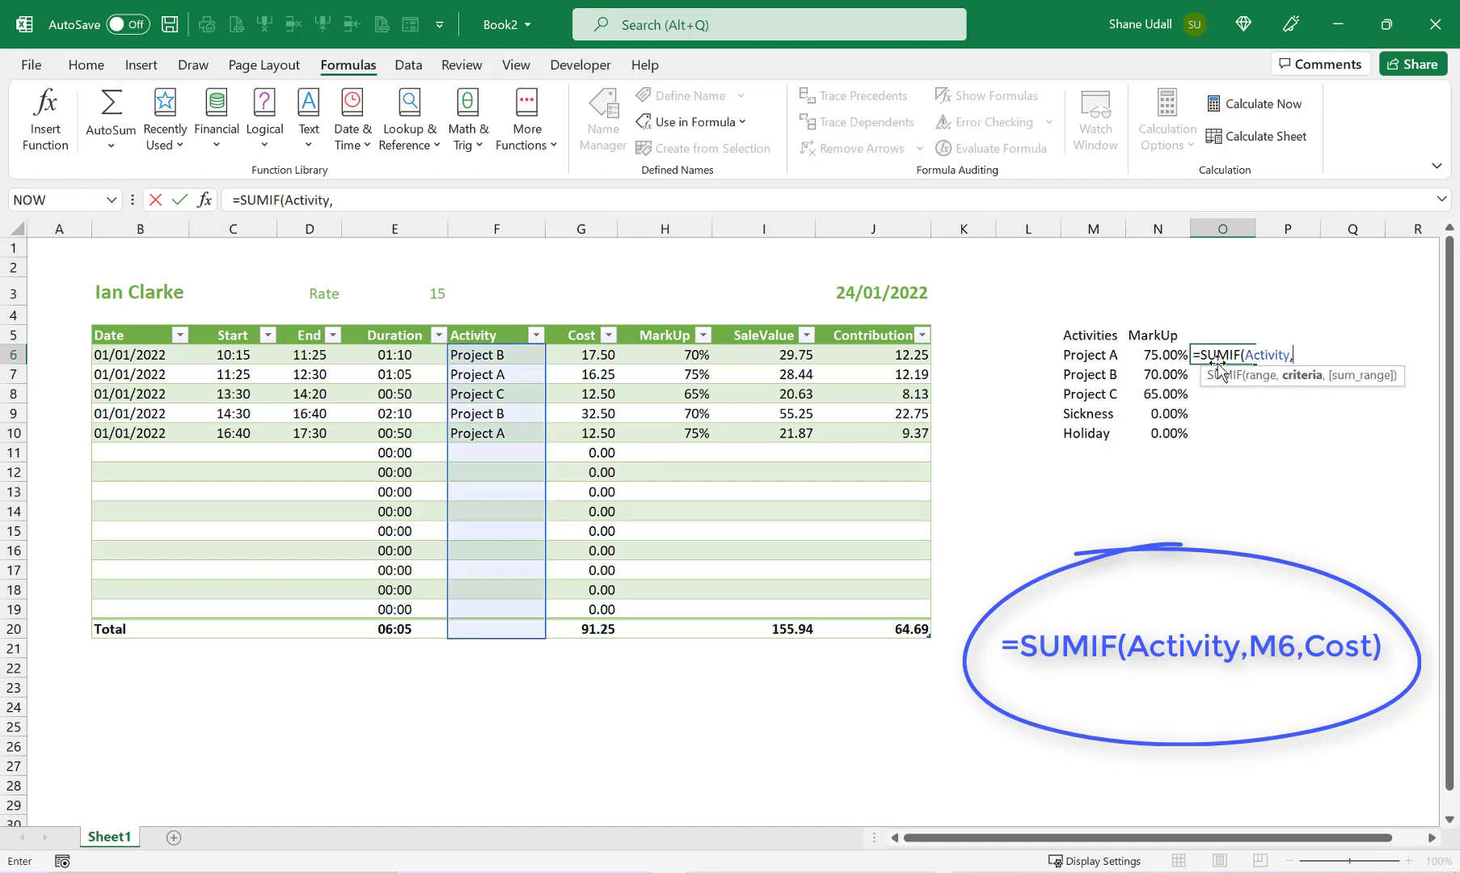
click(1085, 353)
text(,Cost))
key(Return)
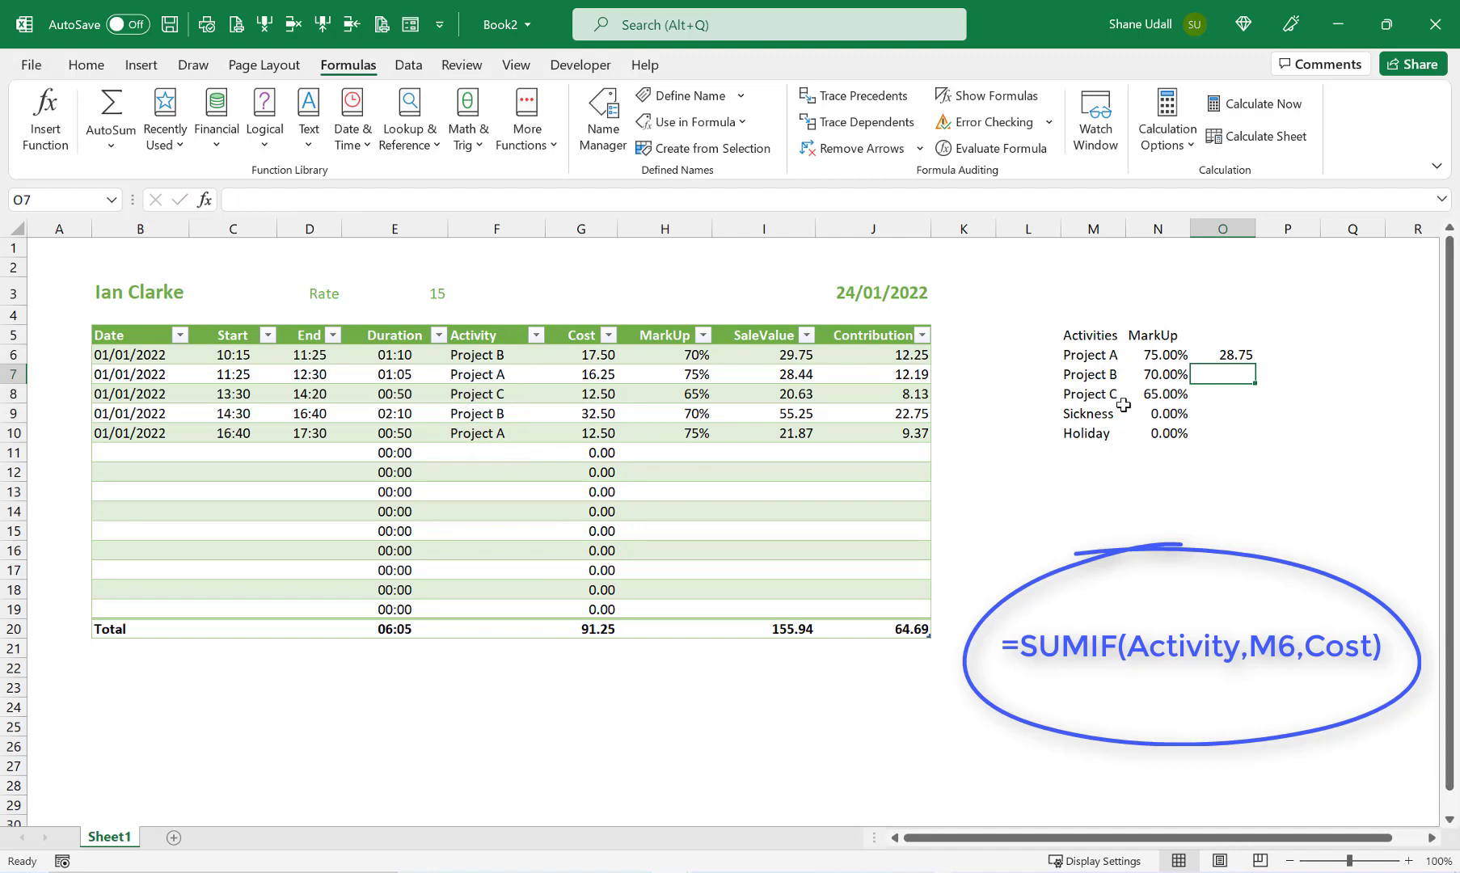
Step: Verify the 28.75 result against the Project A cost entries and the O6 formula
click(590, 374)
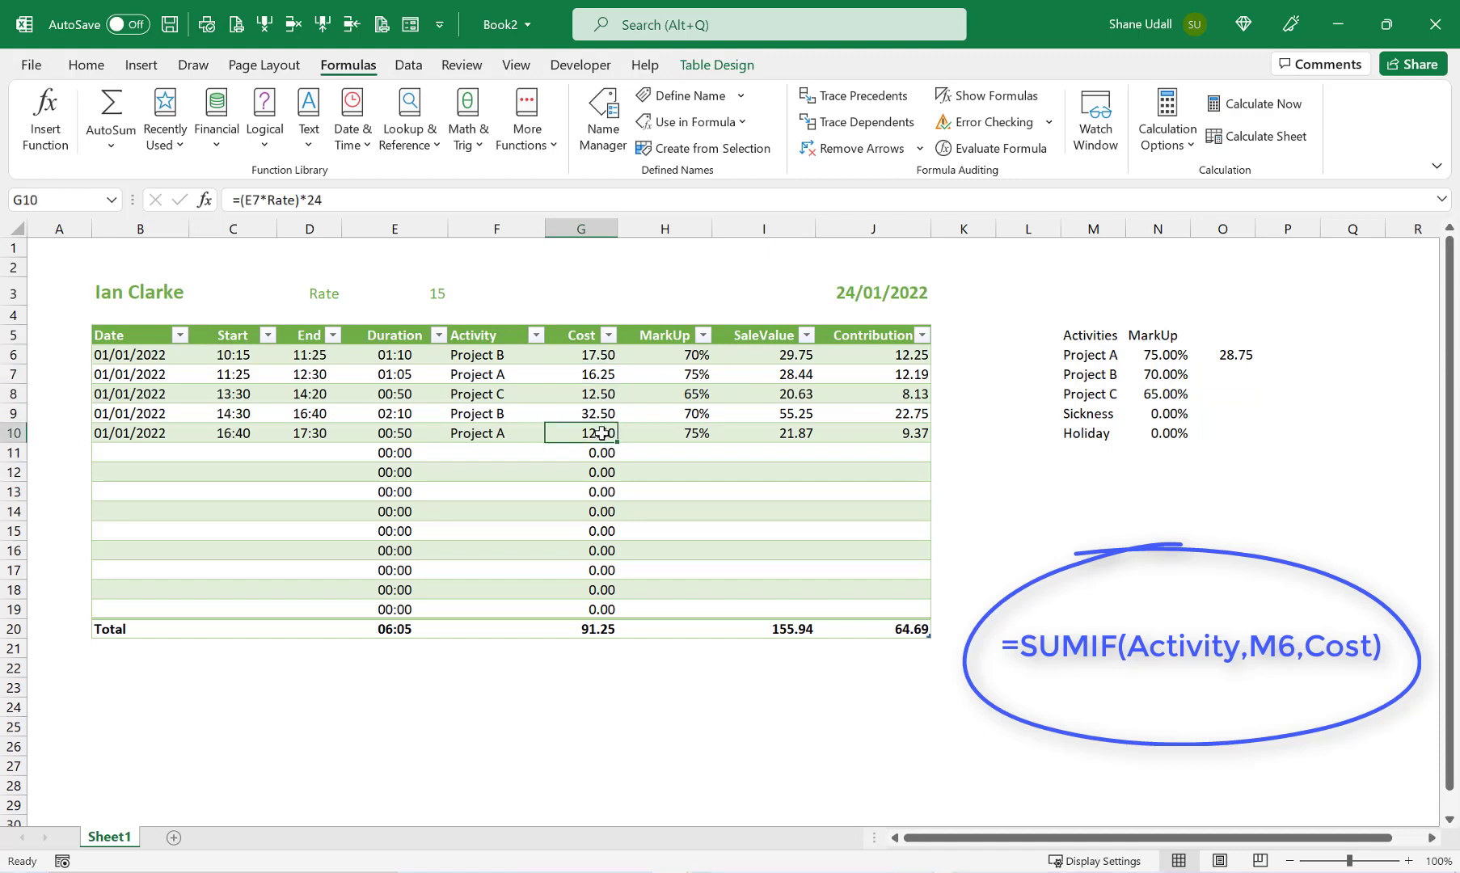
click(596, 432)
click(1237, 356)
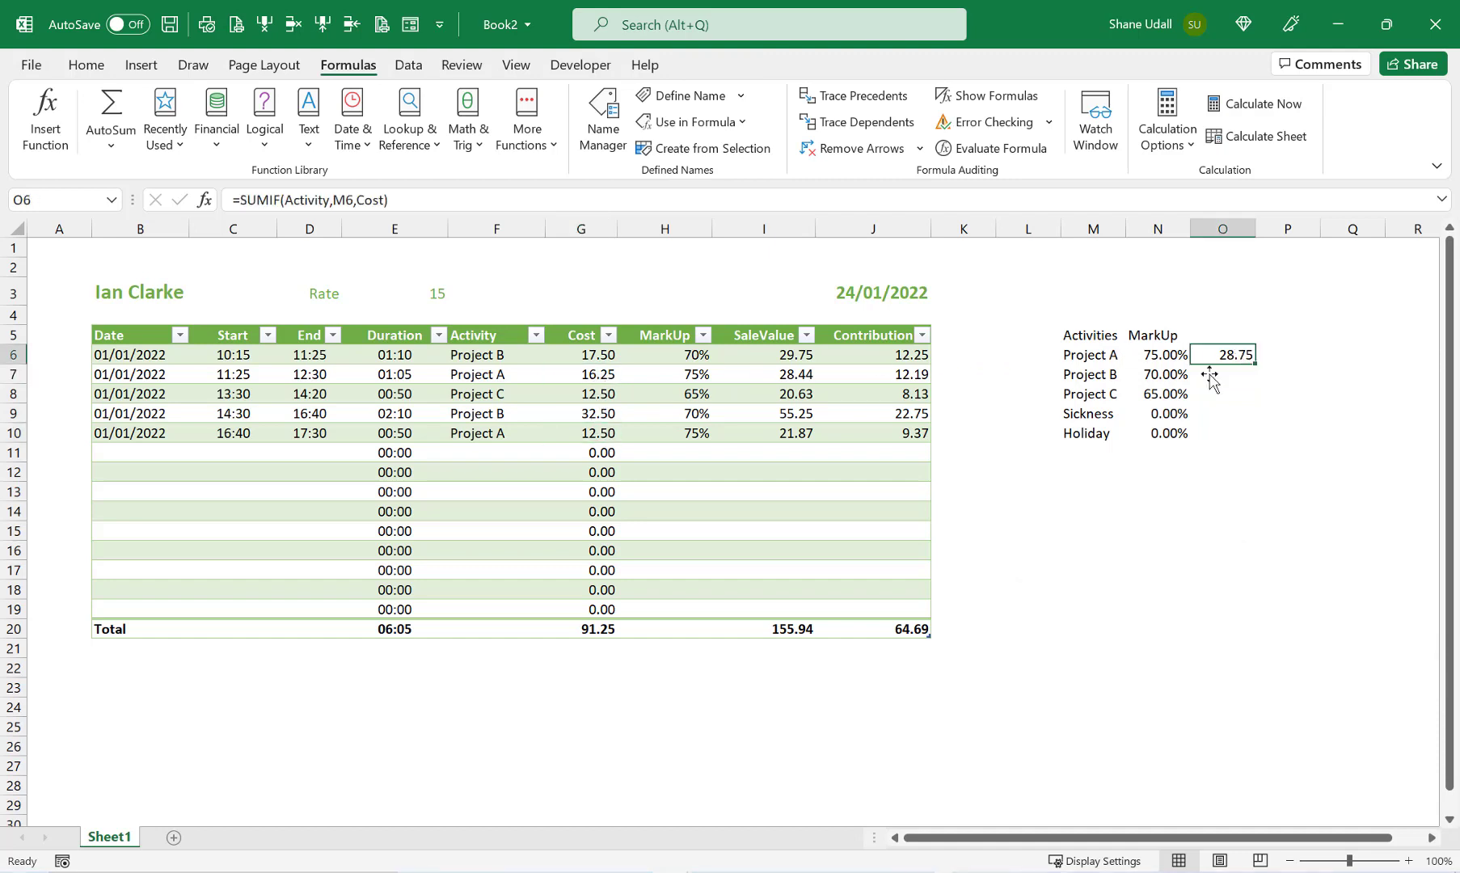
Step: Select the SaleValue column to confirm its defined name in the Name Box
key(Right)
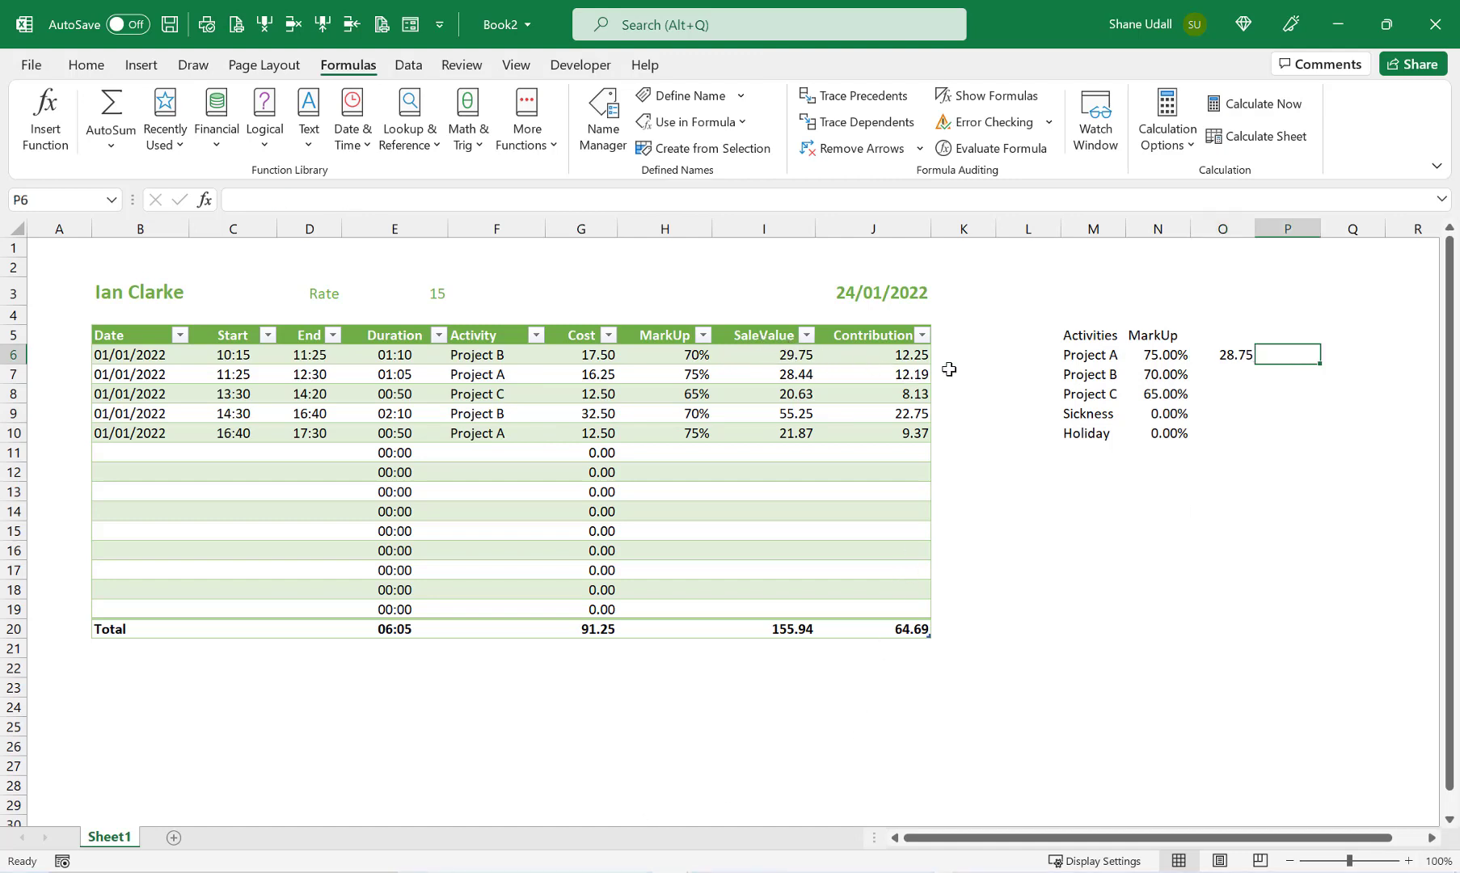
click(738, 337)
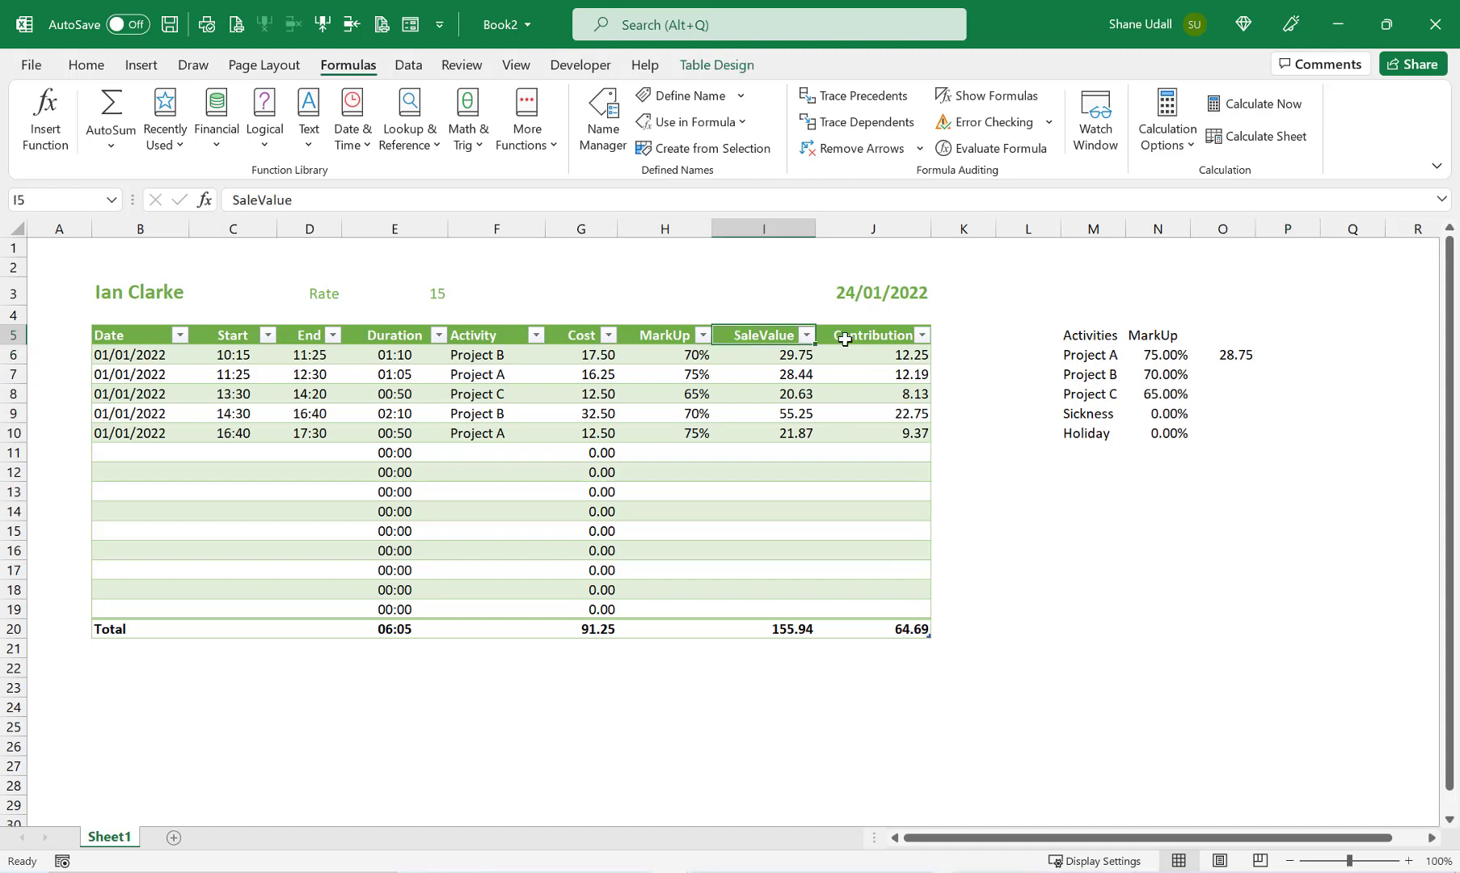
click(869, 338)
click(763, 338)
click(862, 338)
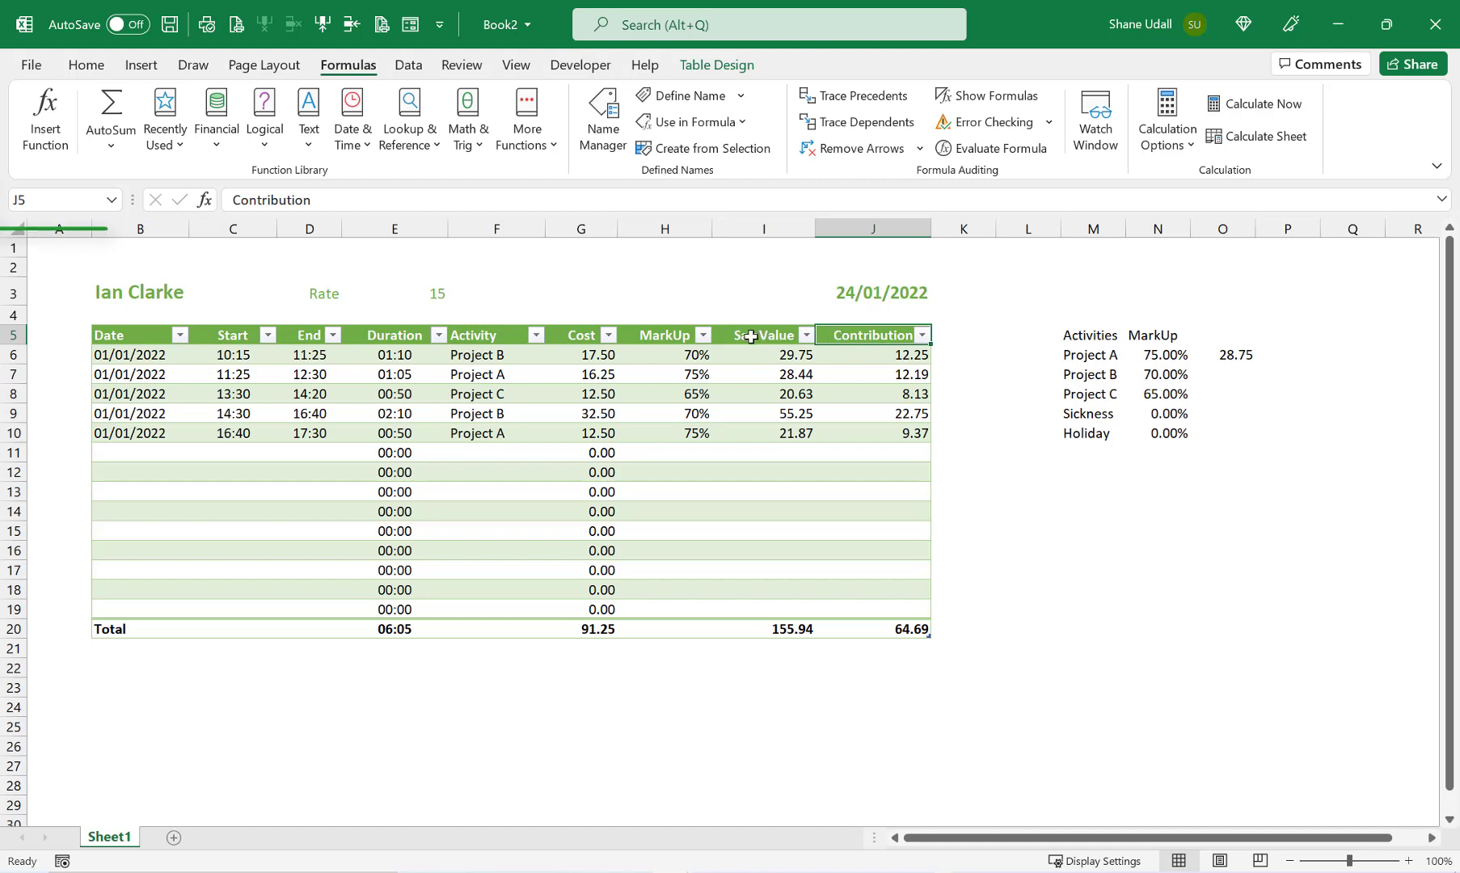
drag(751, 334, 749, 627)
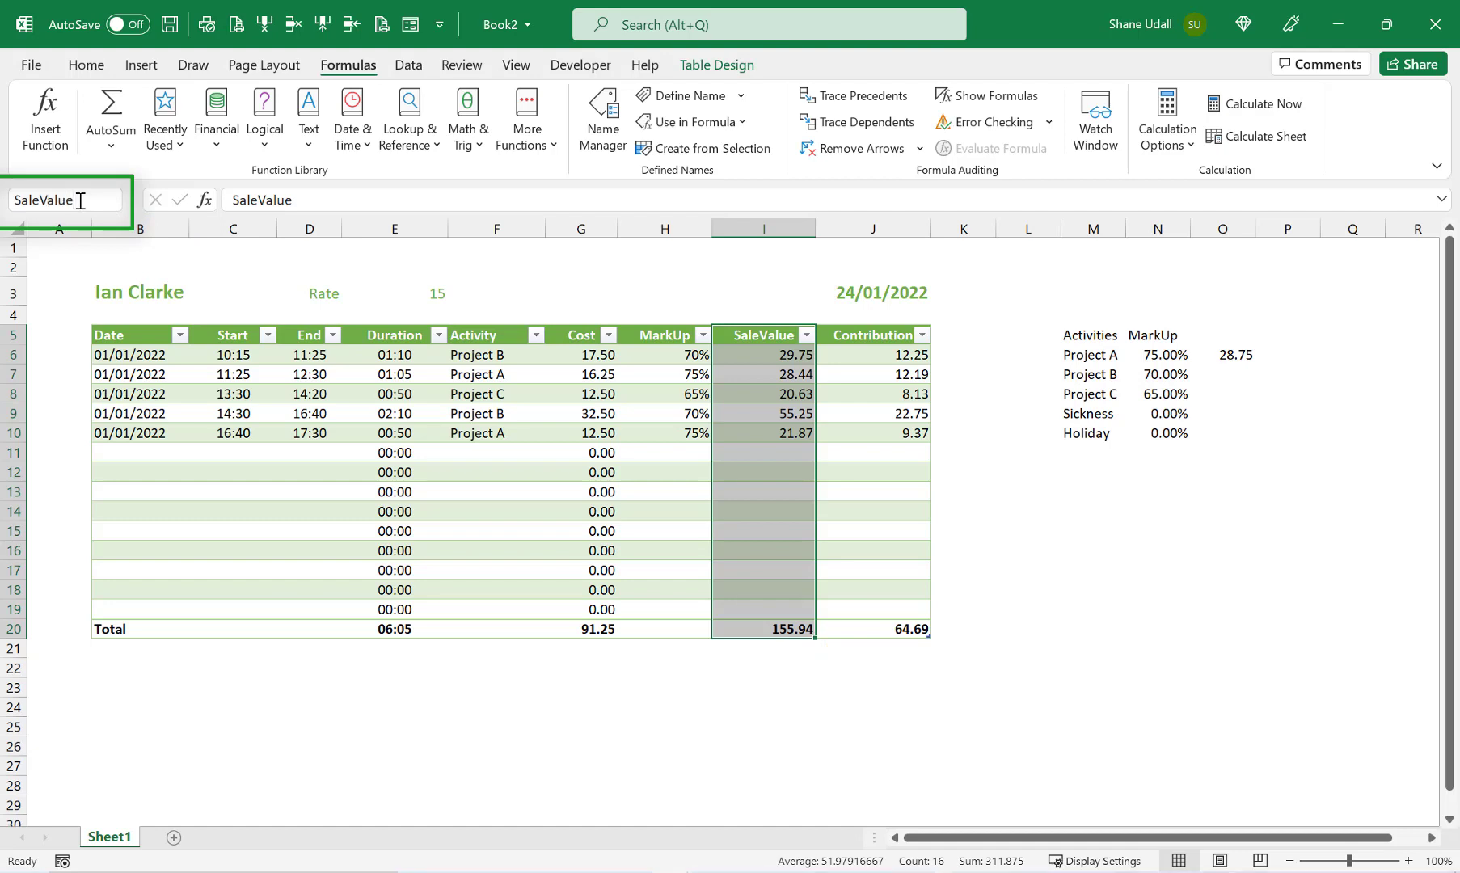
key(Escape)
Step: Check the Contribution column's name, then show the list of defined names
drag(861, 337, 893, 629)
click(47, 198)
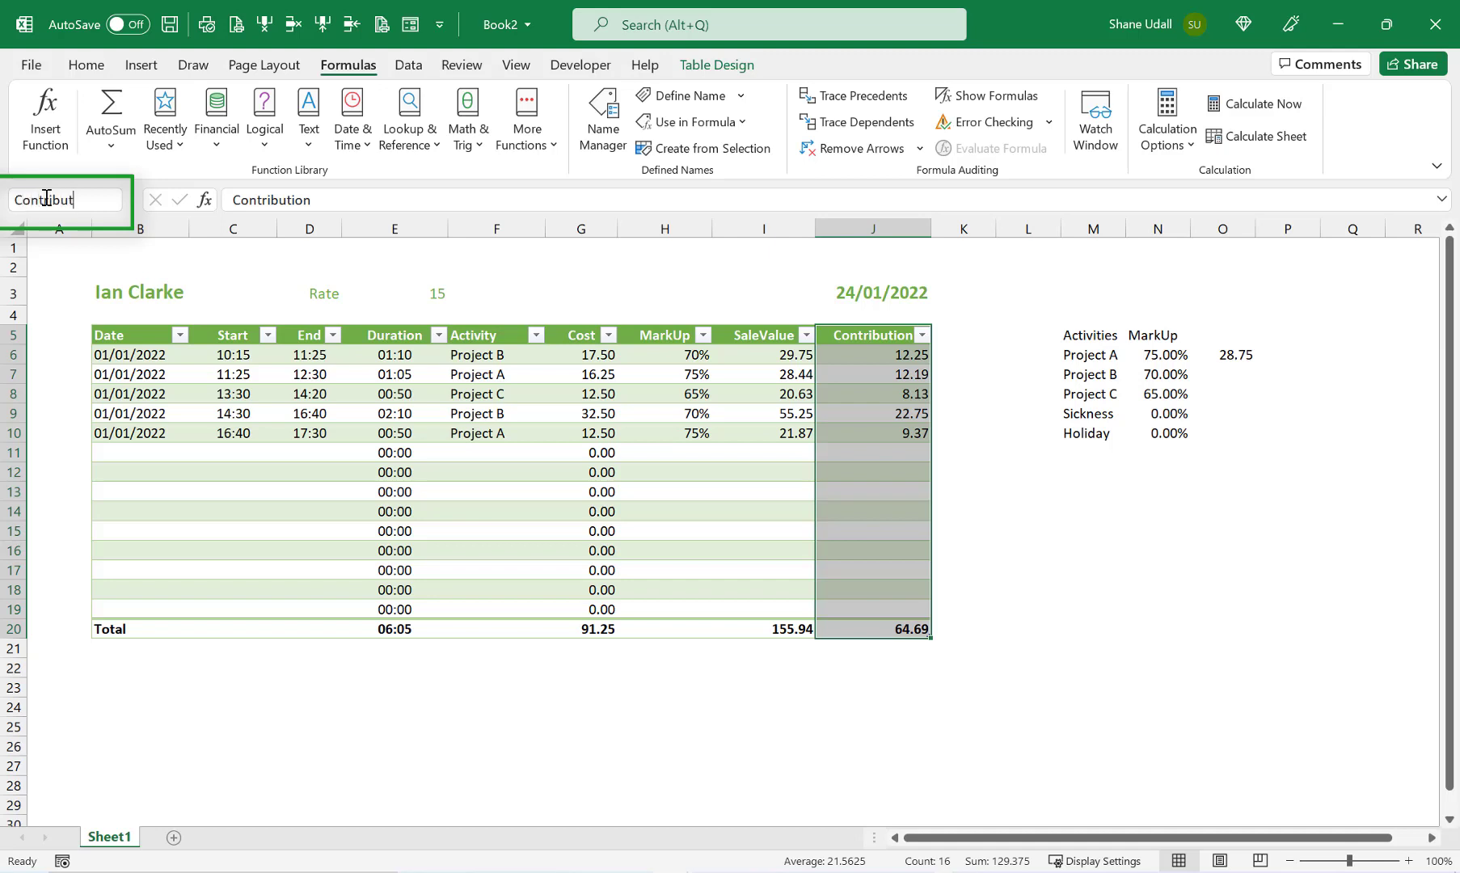
text(Contibution)
key(Escape)
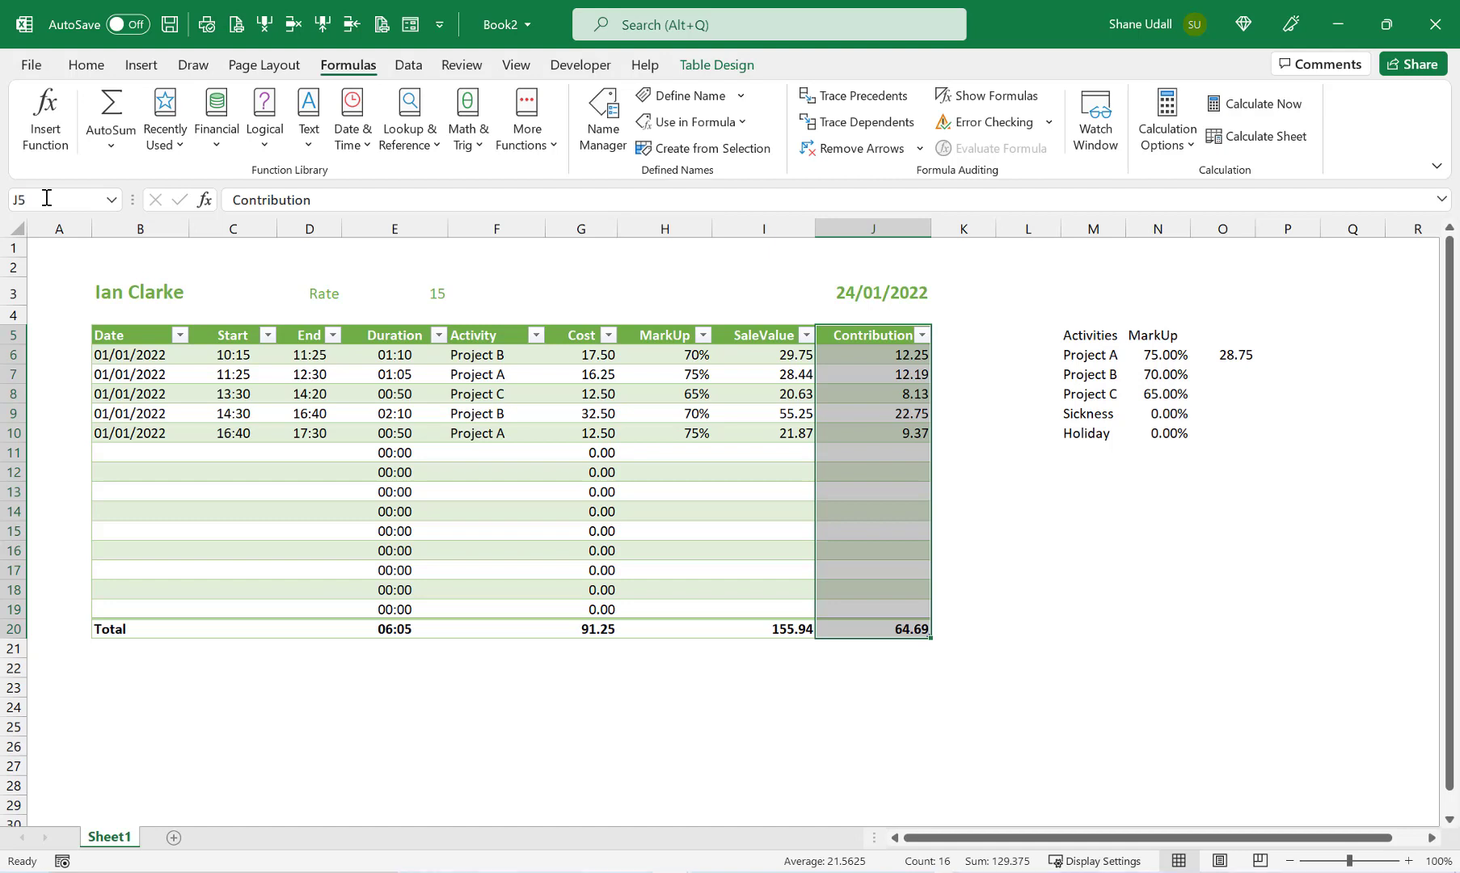
drag(474, 681, 485, 667)
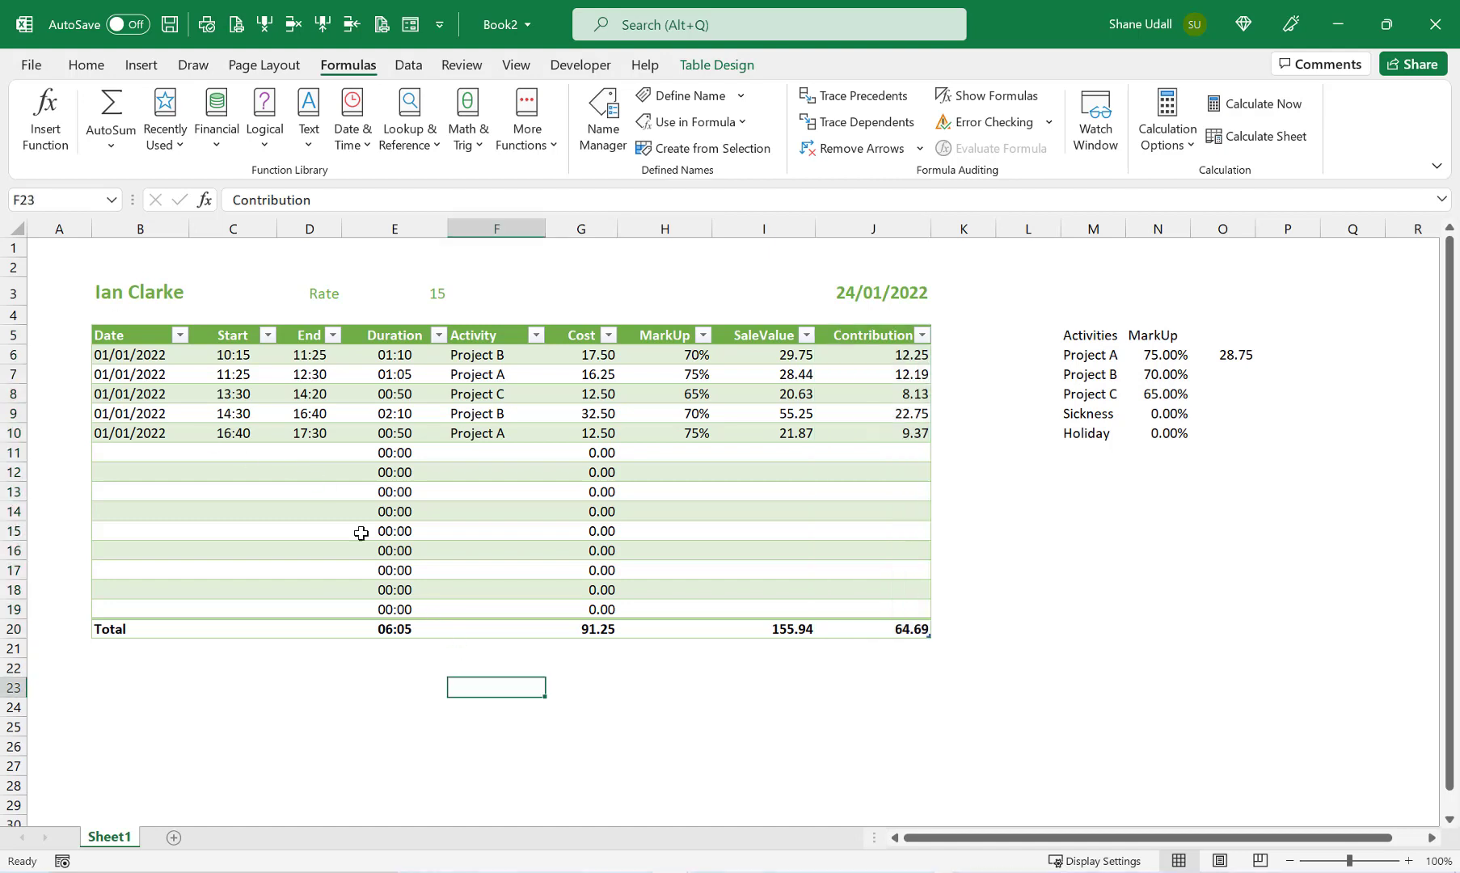
click(113, 200)
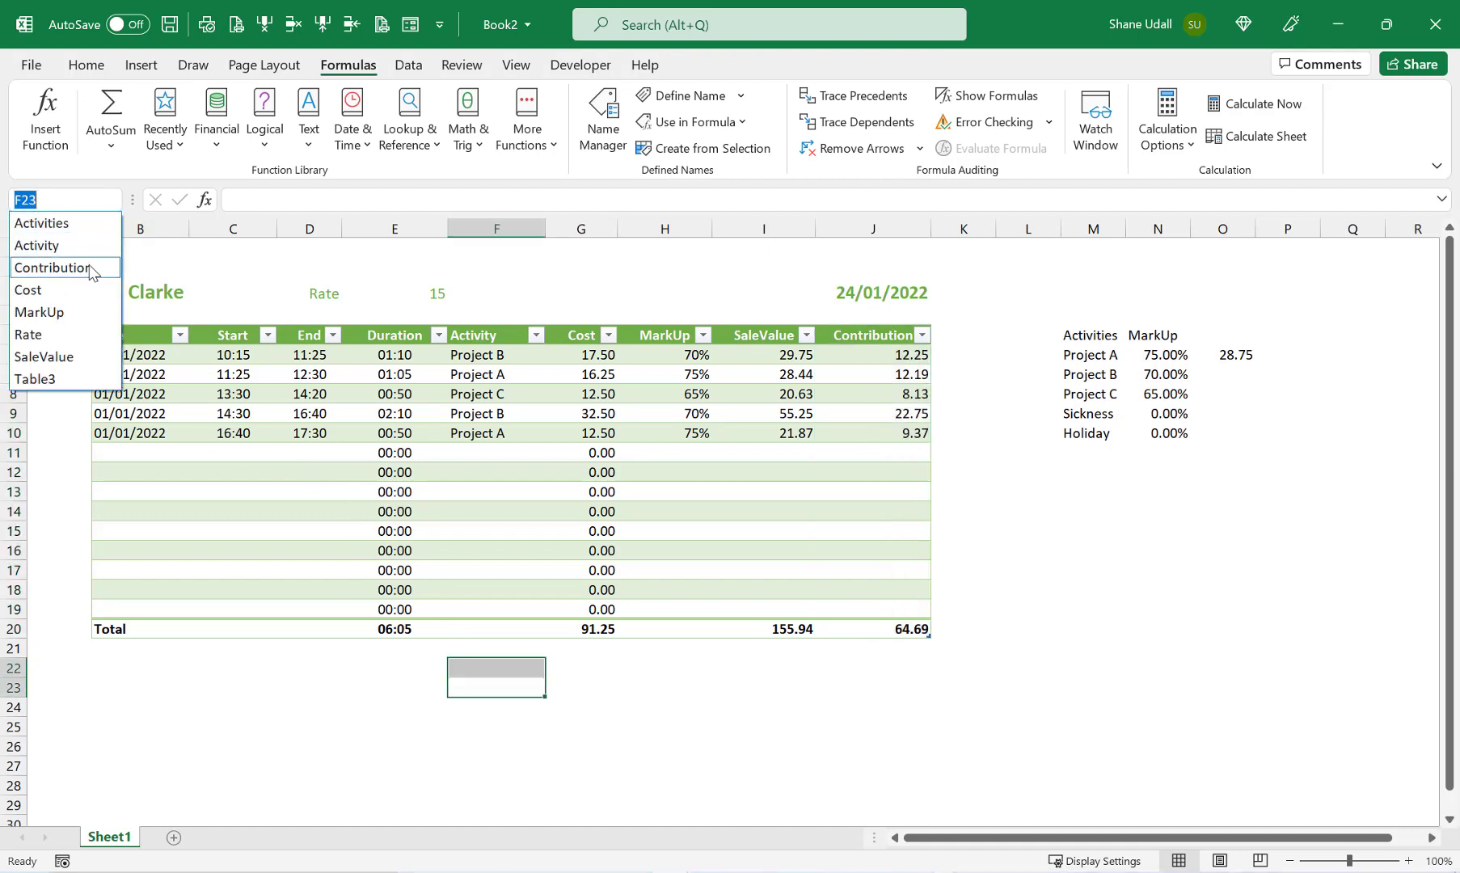
Step: Enter =SUMIF(Activity,M6,SaleValue) in P6, giving Project A's sale value of 85
click(1283, 352)
click(1285, 354)
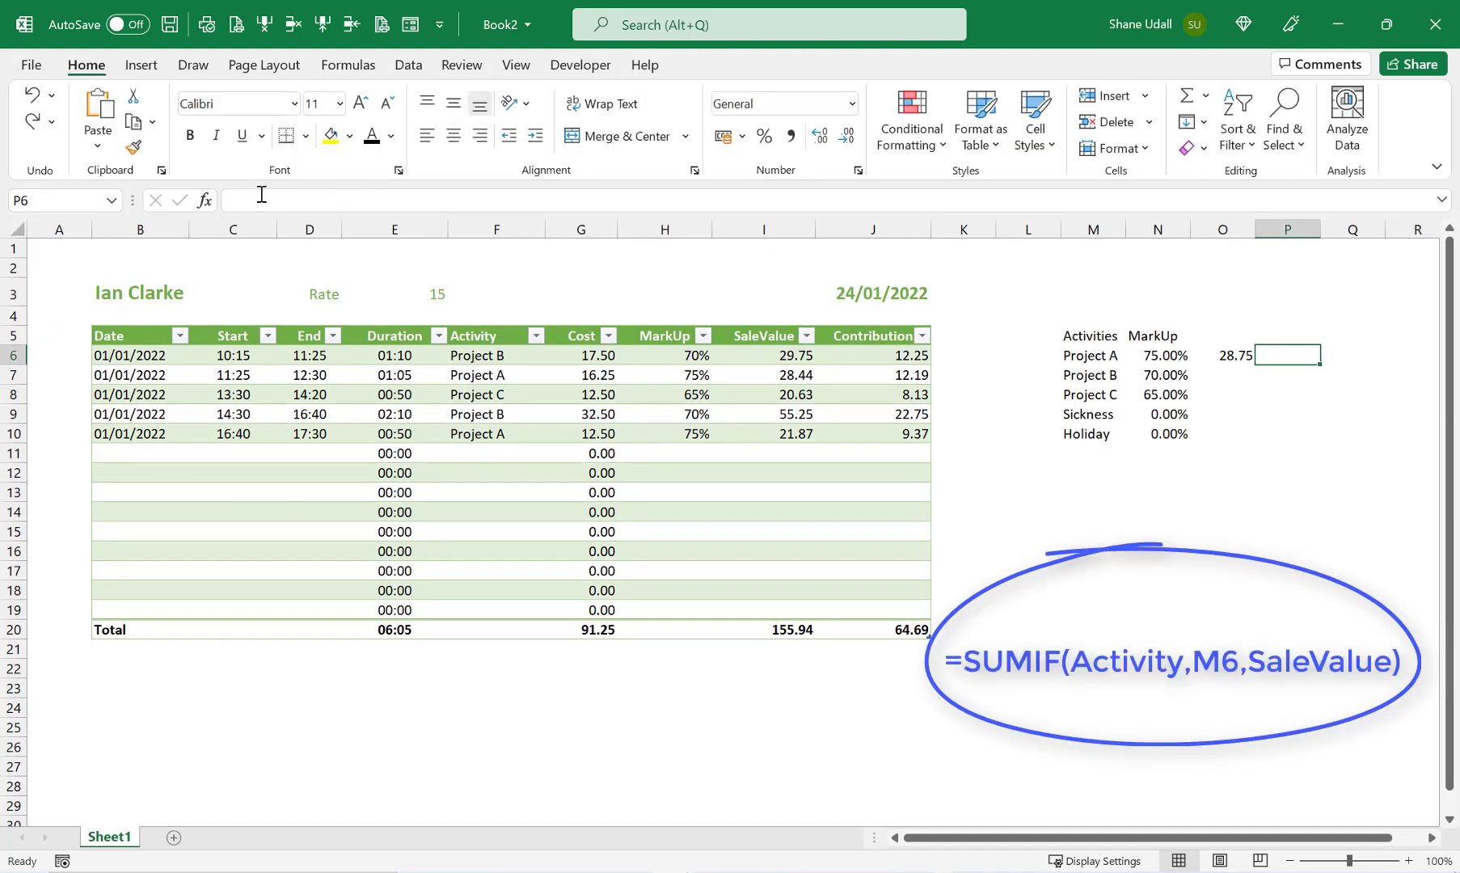
click(261, 195)
text(=)
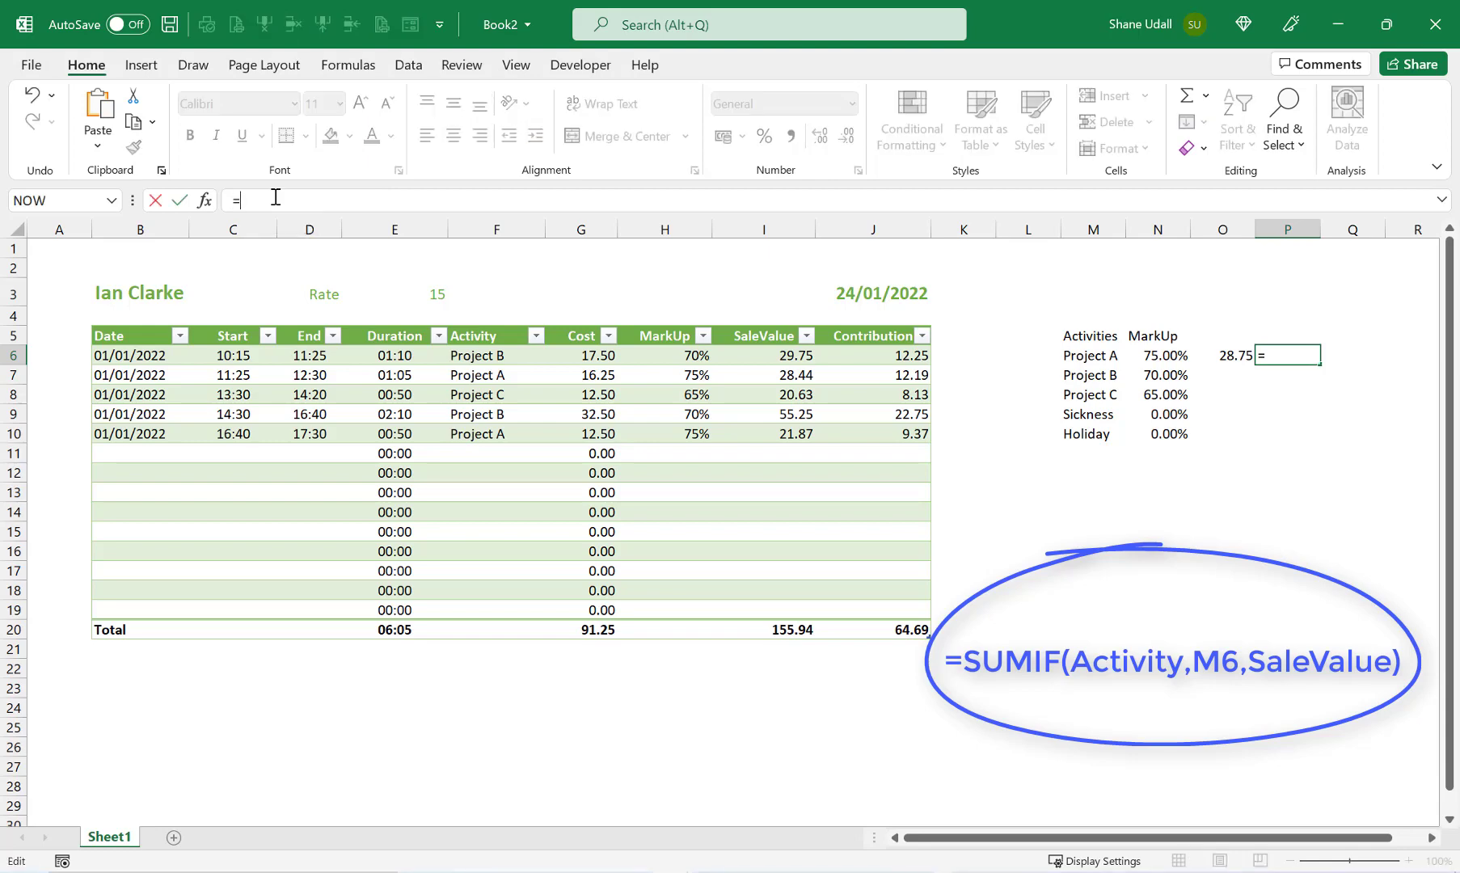
text(SUMIF(Act)
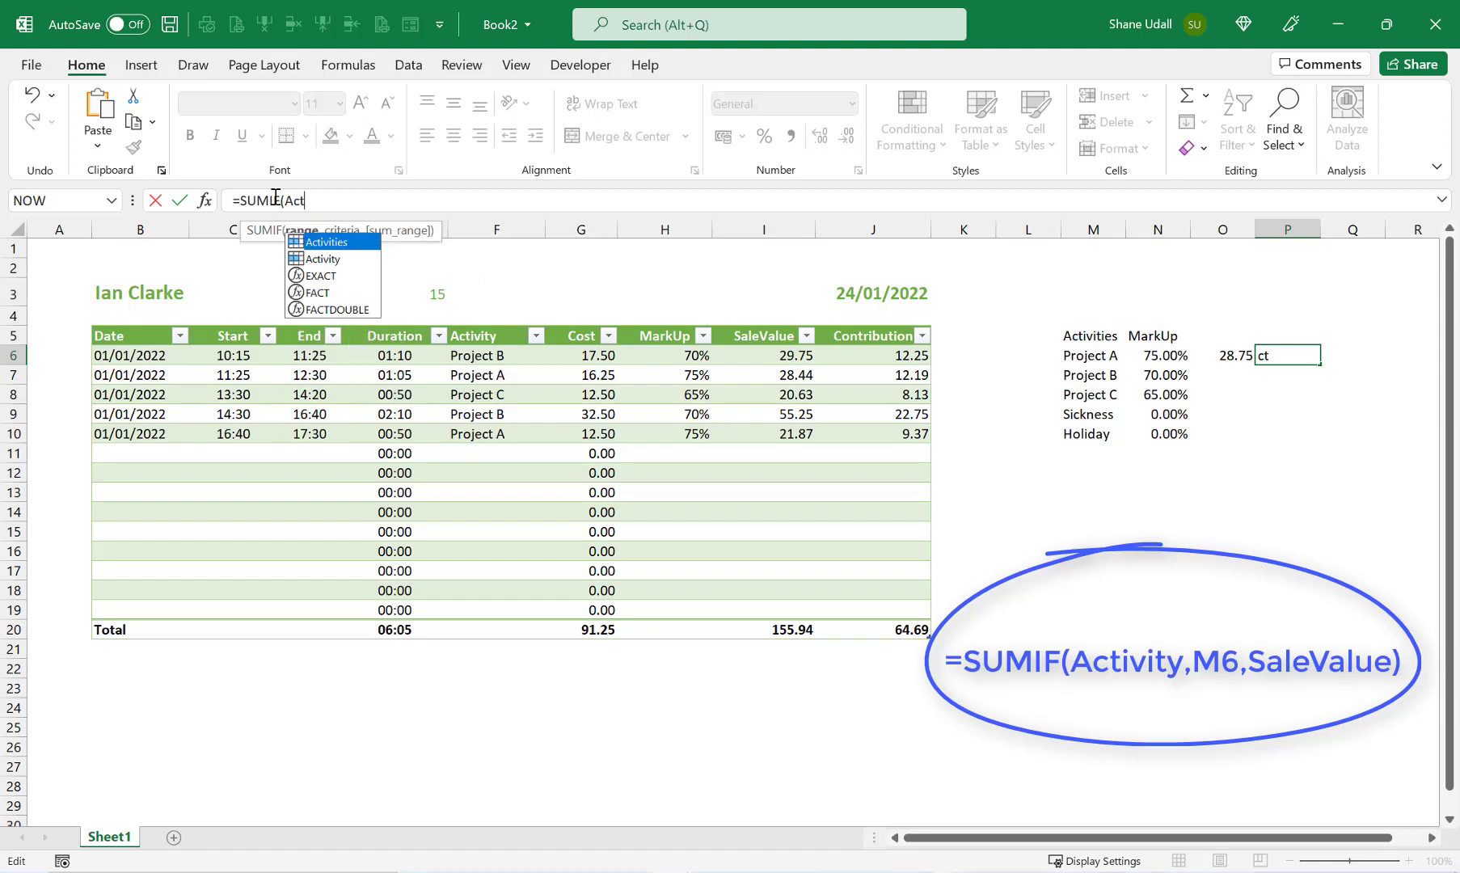
text(ivity,)
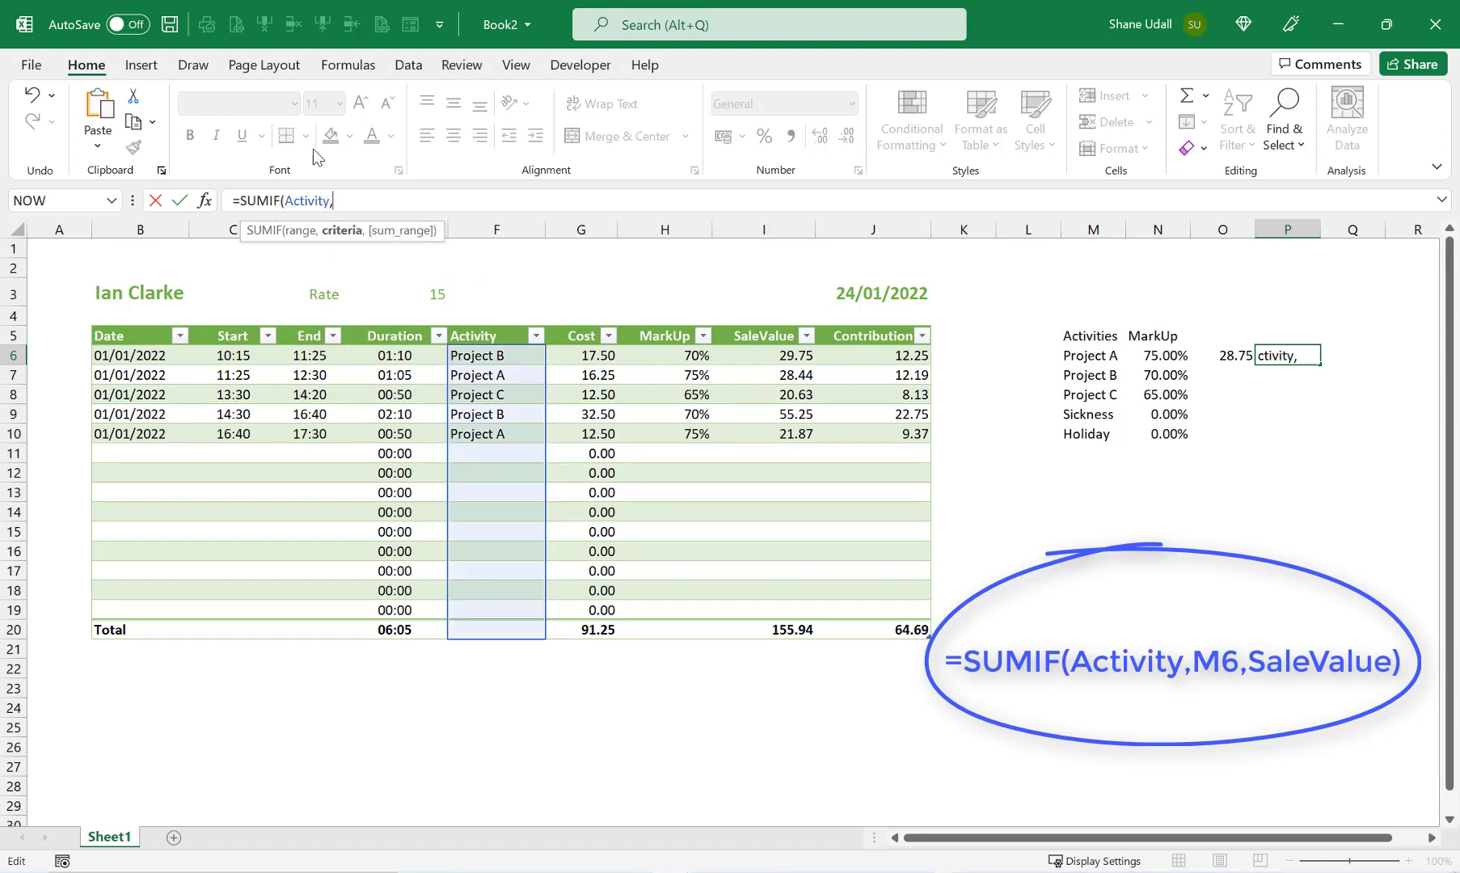
click(1083, 360)
text(,)
text(S)
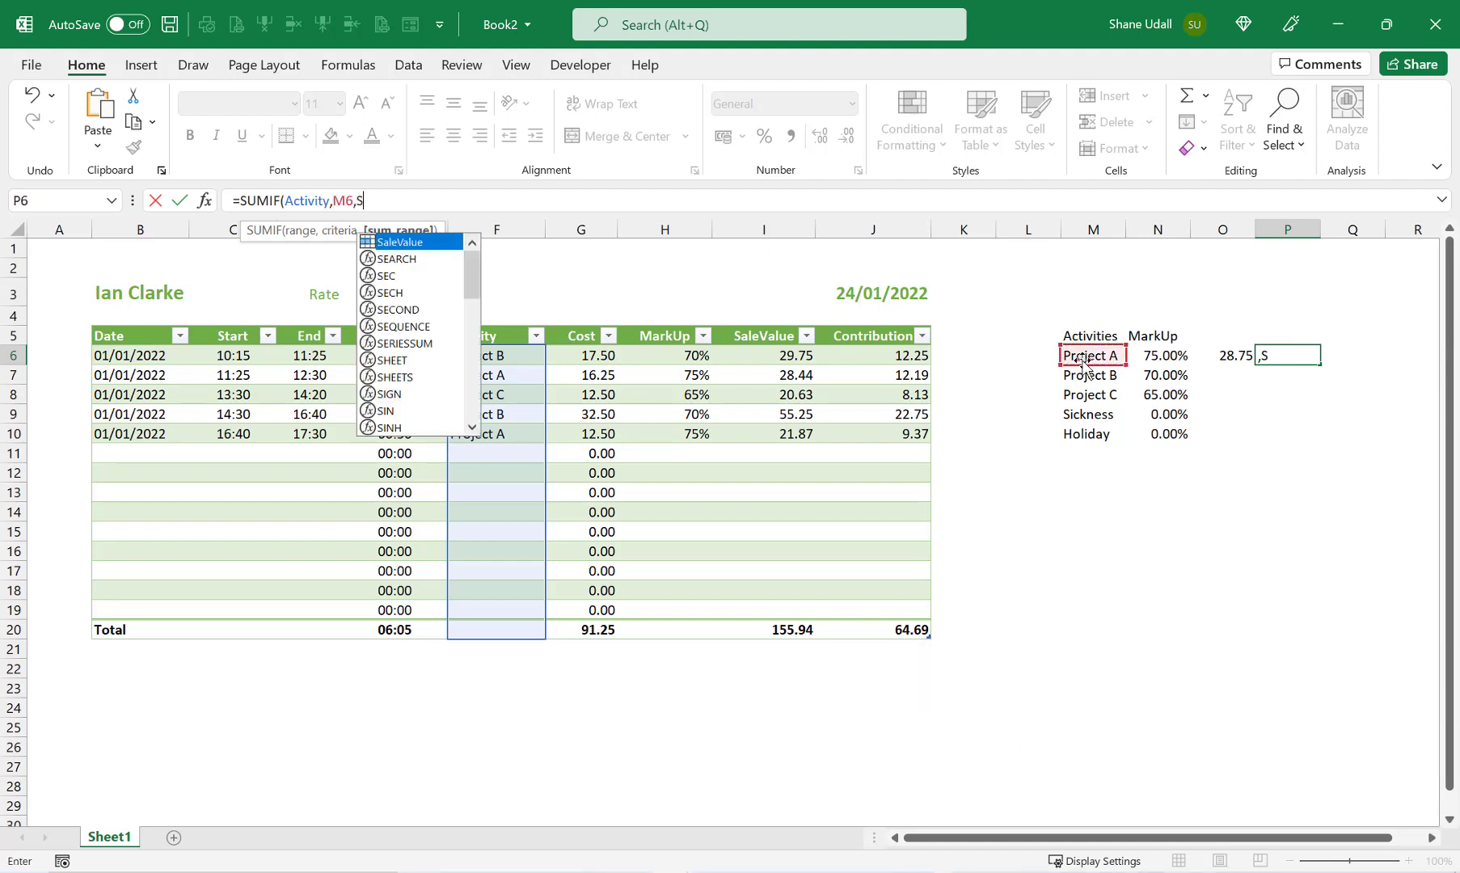
text(aleValue))
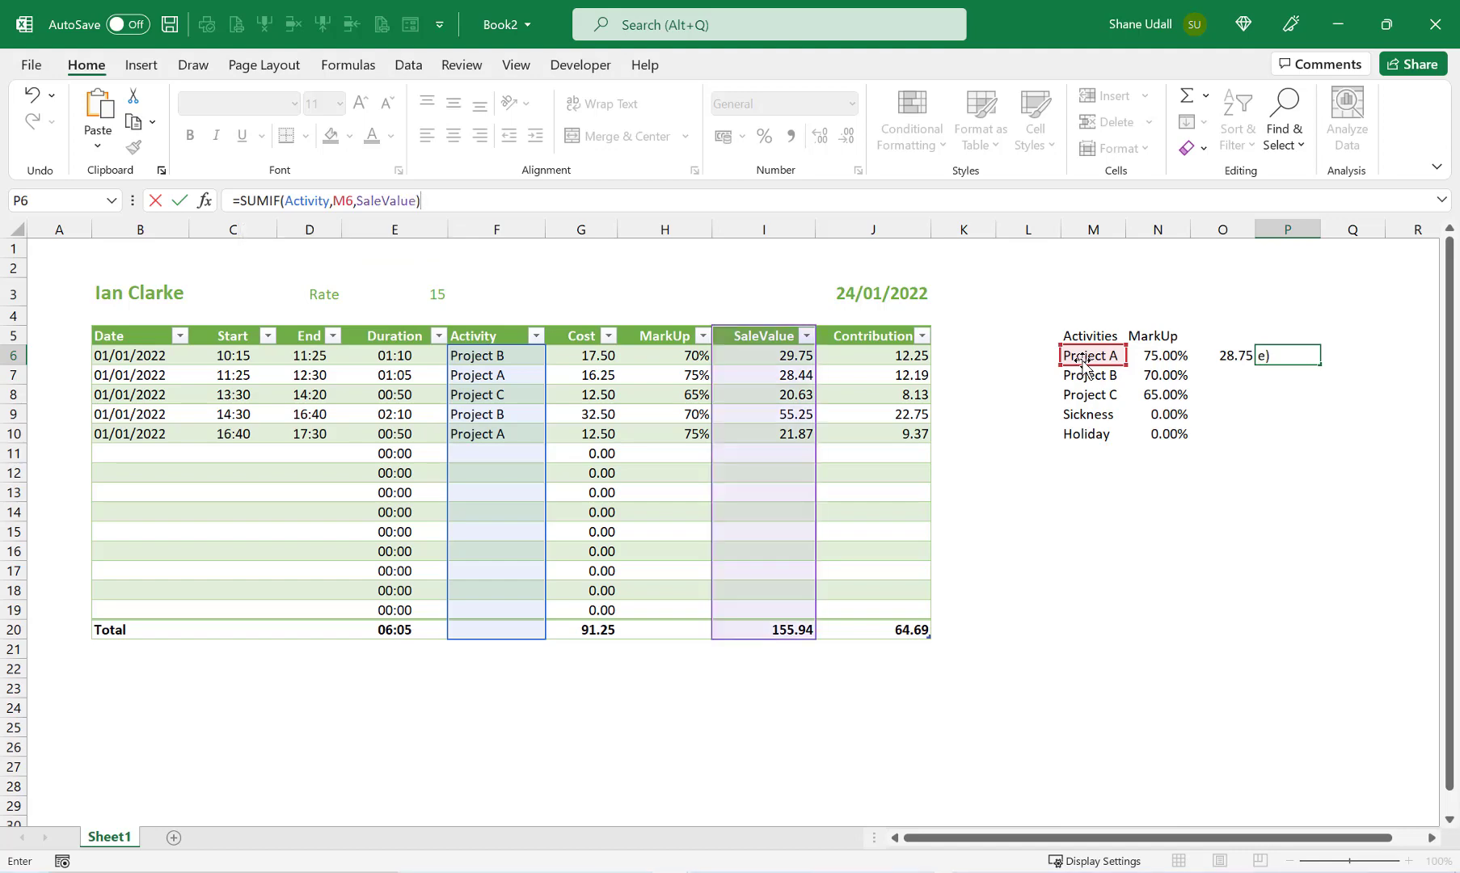
key(Return)
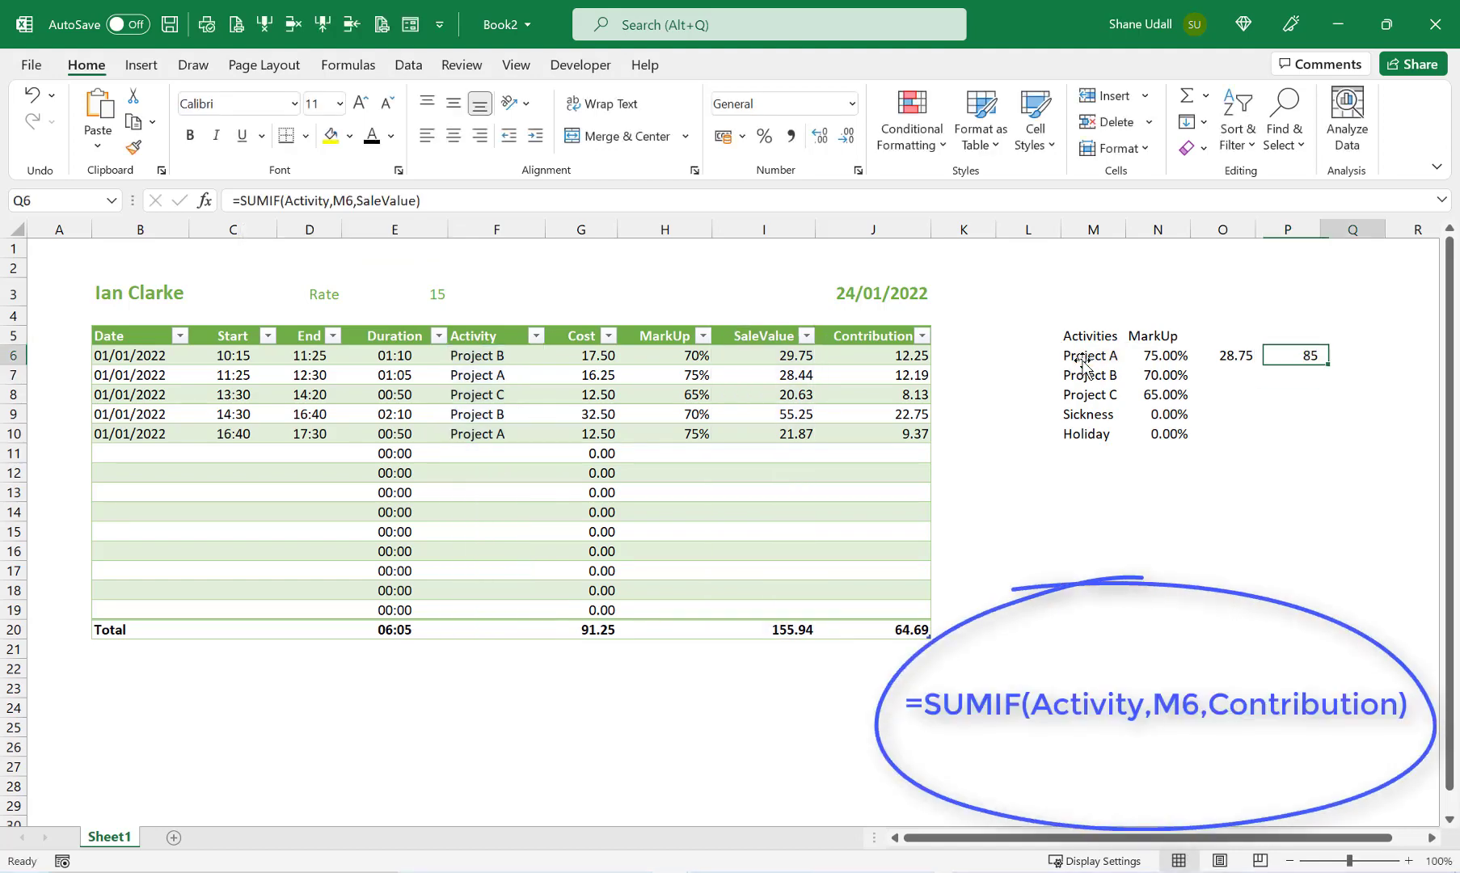
Step: Enter =SUMIF(Activity,M6,Contribution) in Q6, showing 35, and review both formulas
key(Right)
text(=SUMI)
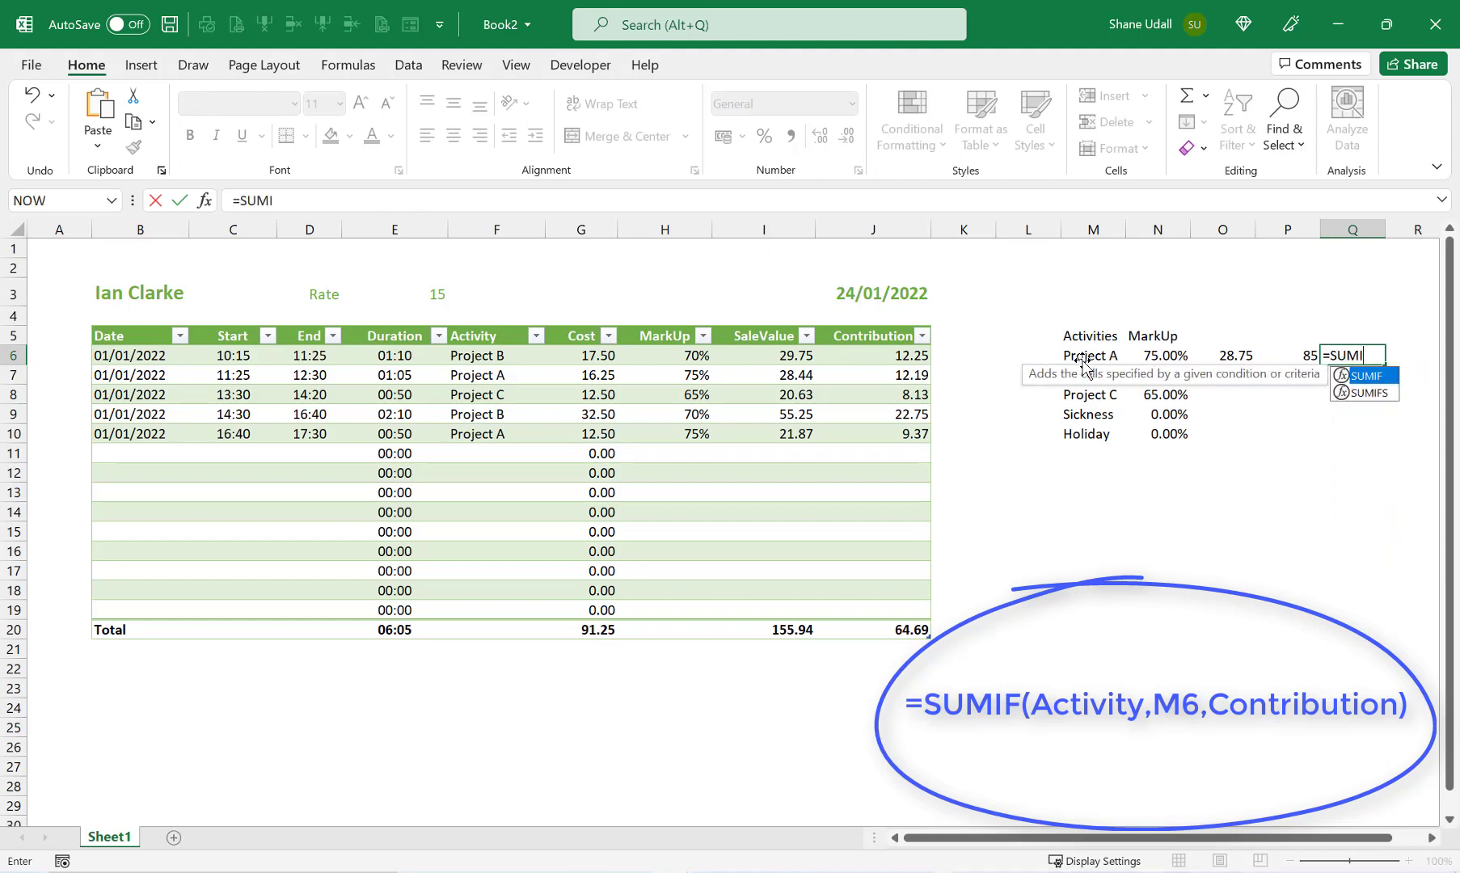
text(F(Ac)
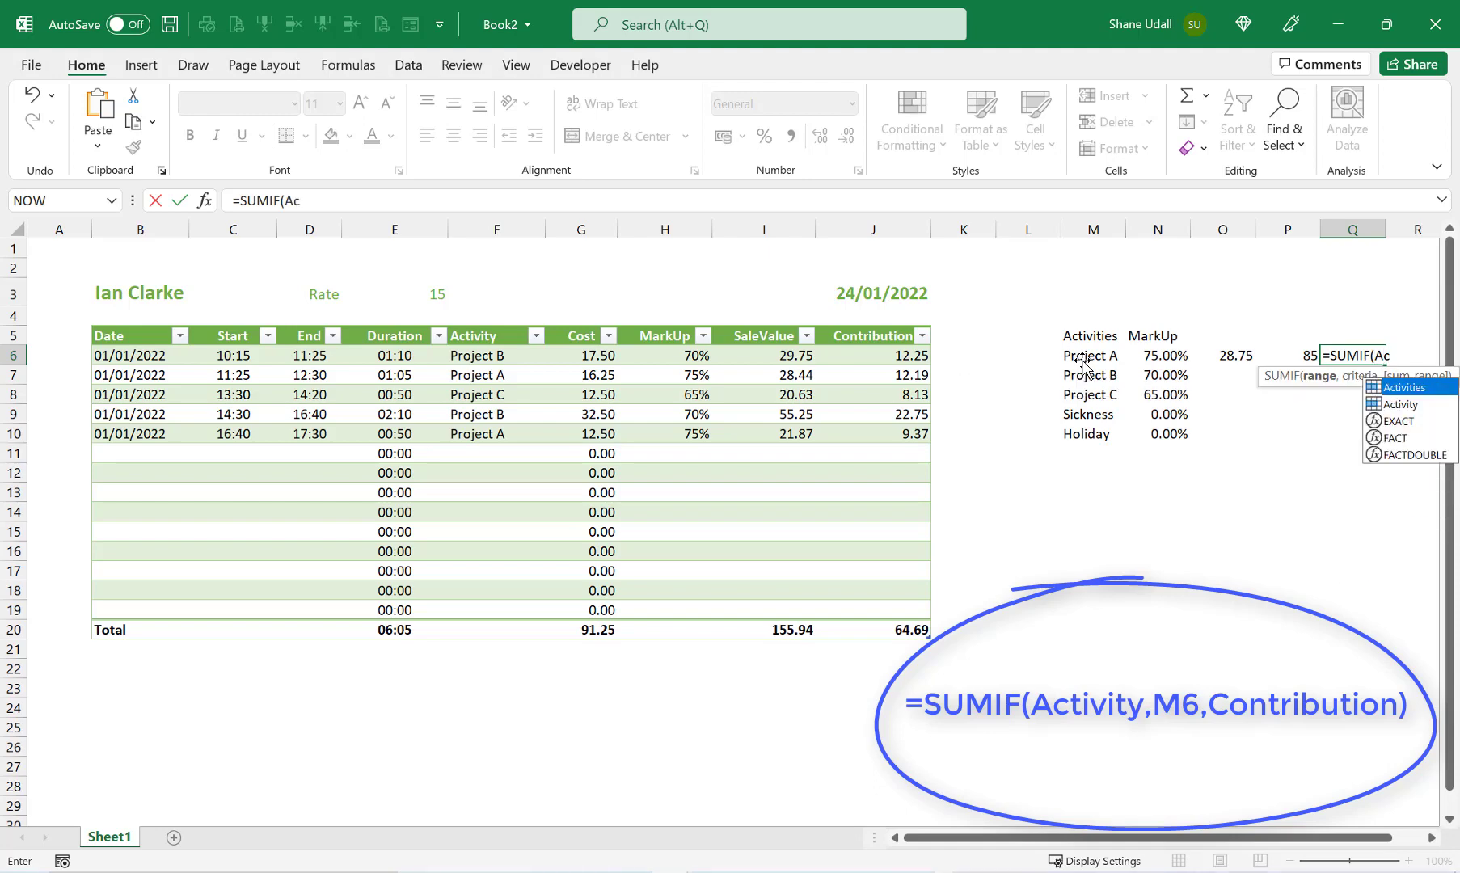
text(tivity)
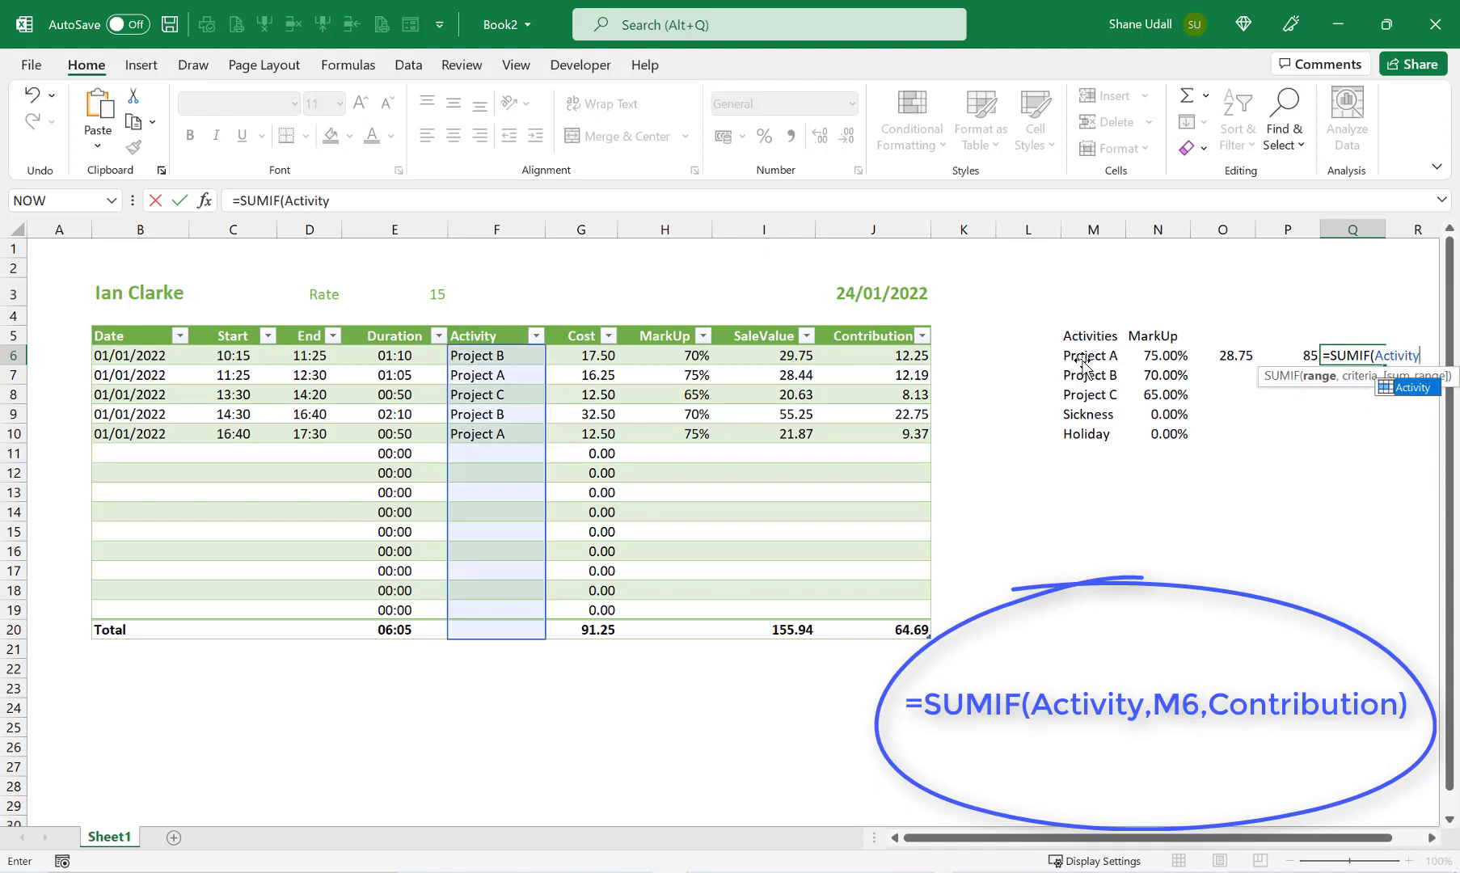
text(,M)
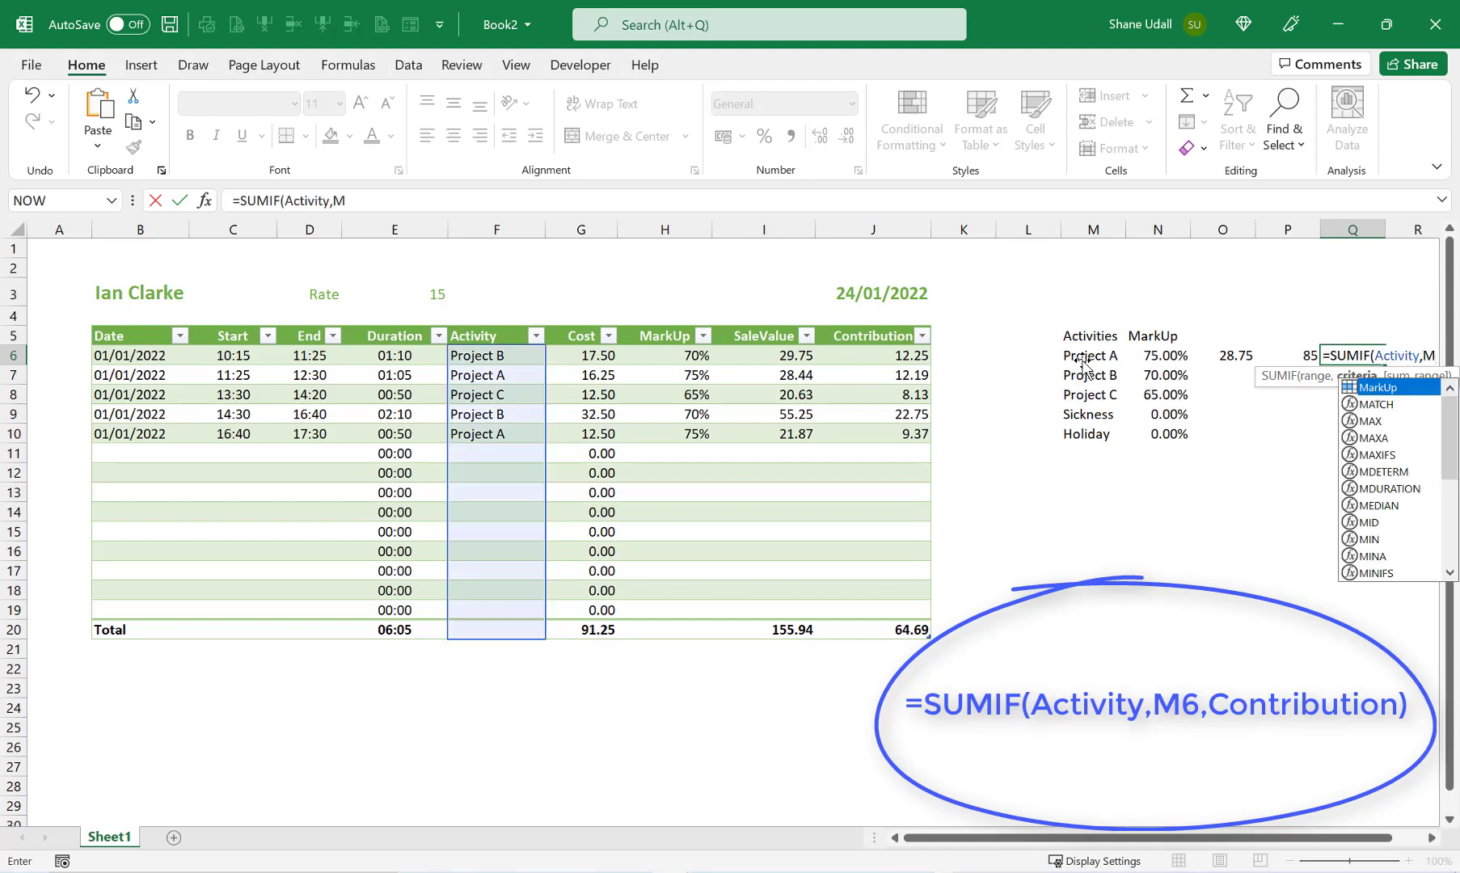
text(6,C)
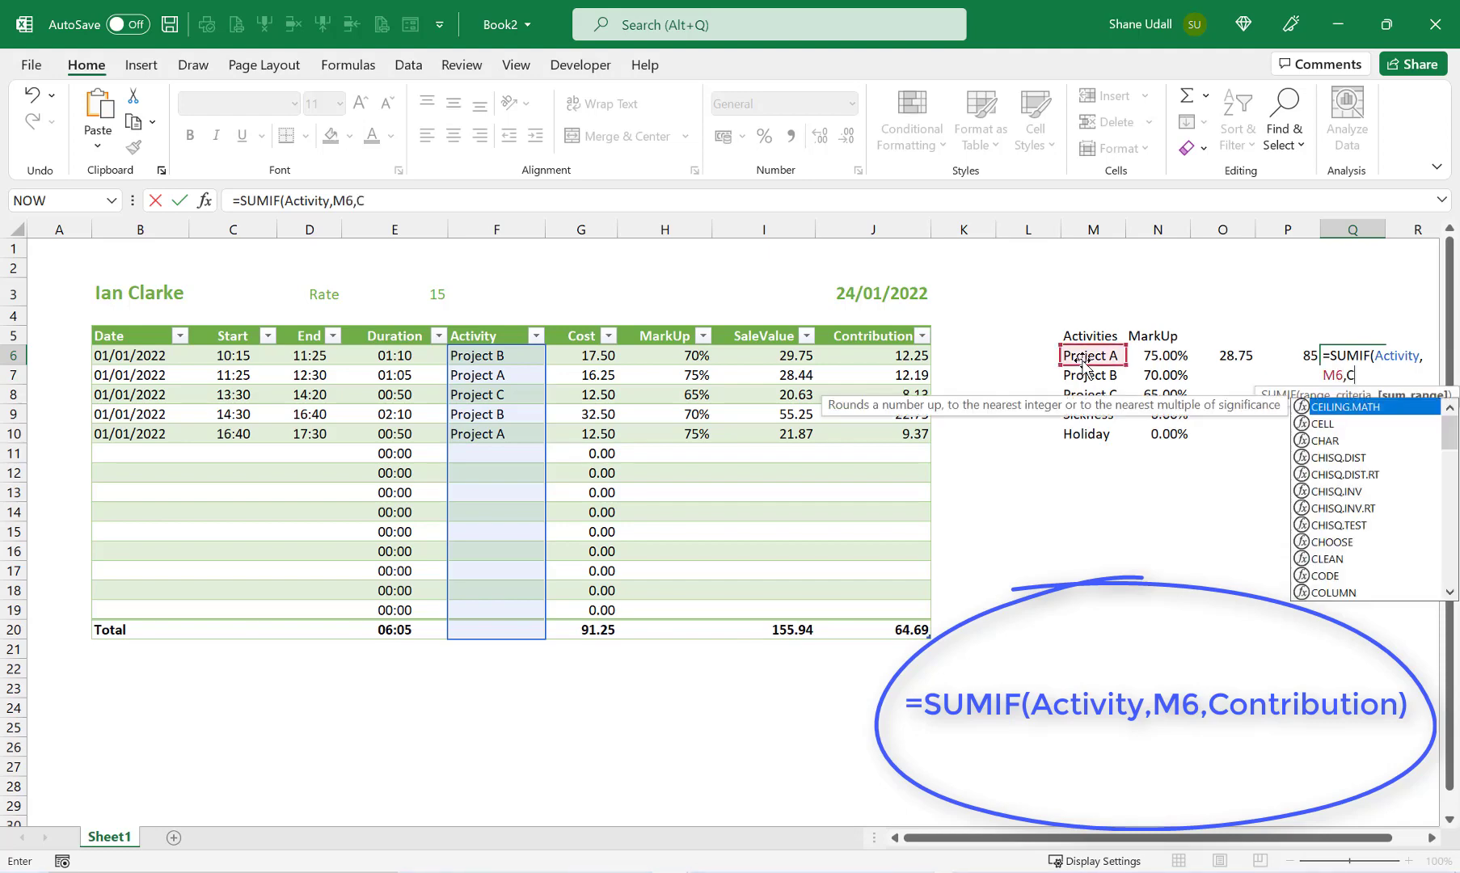
text(ontr)
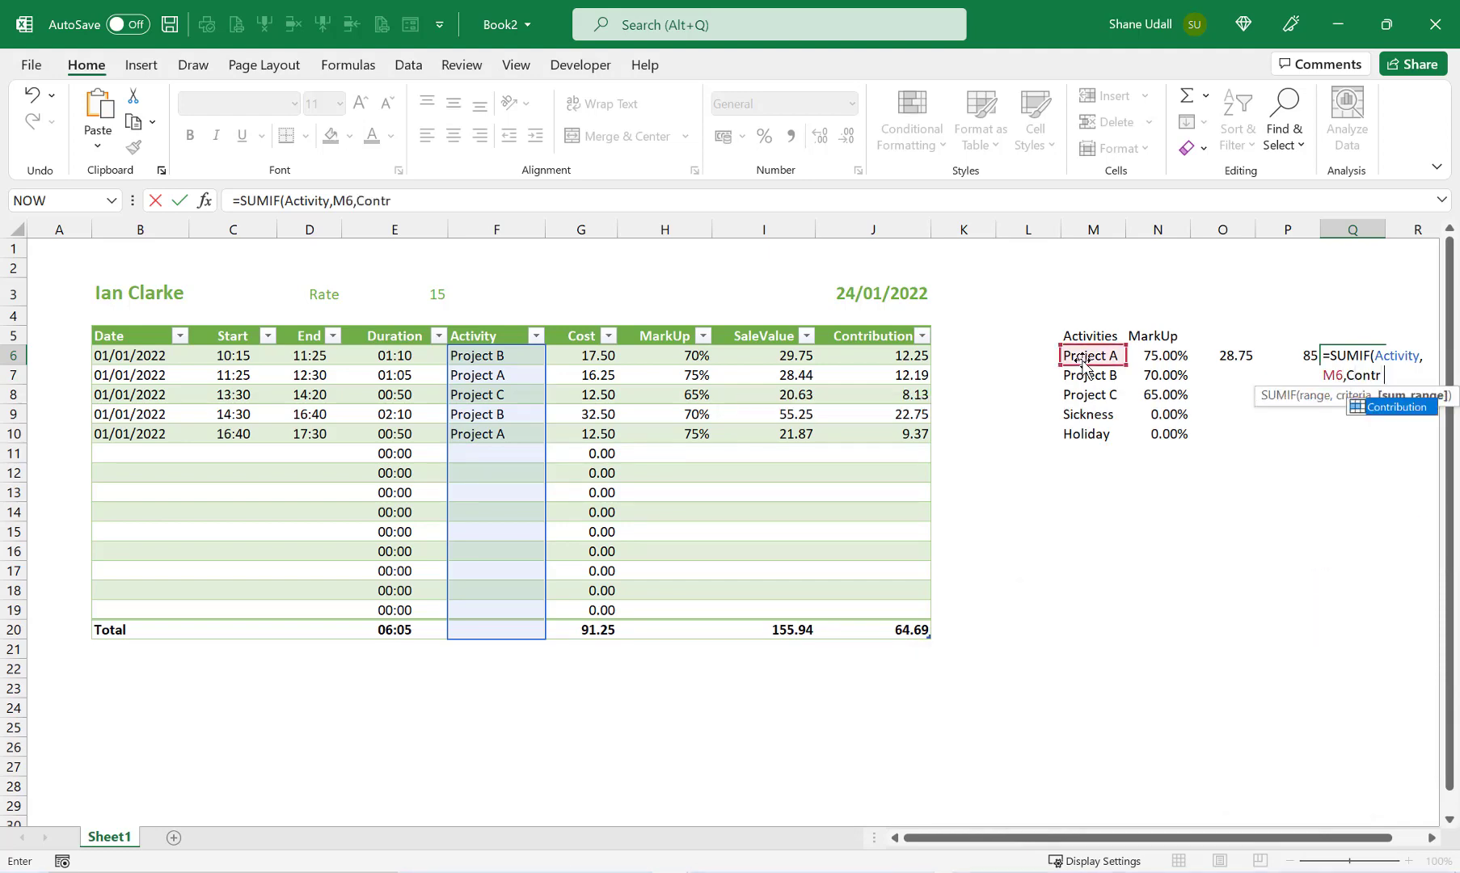
text(ibution))
key(Return)
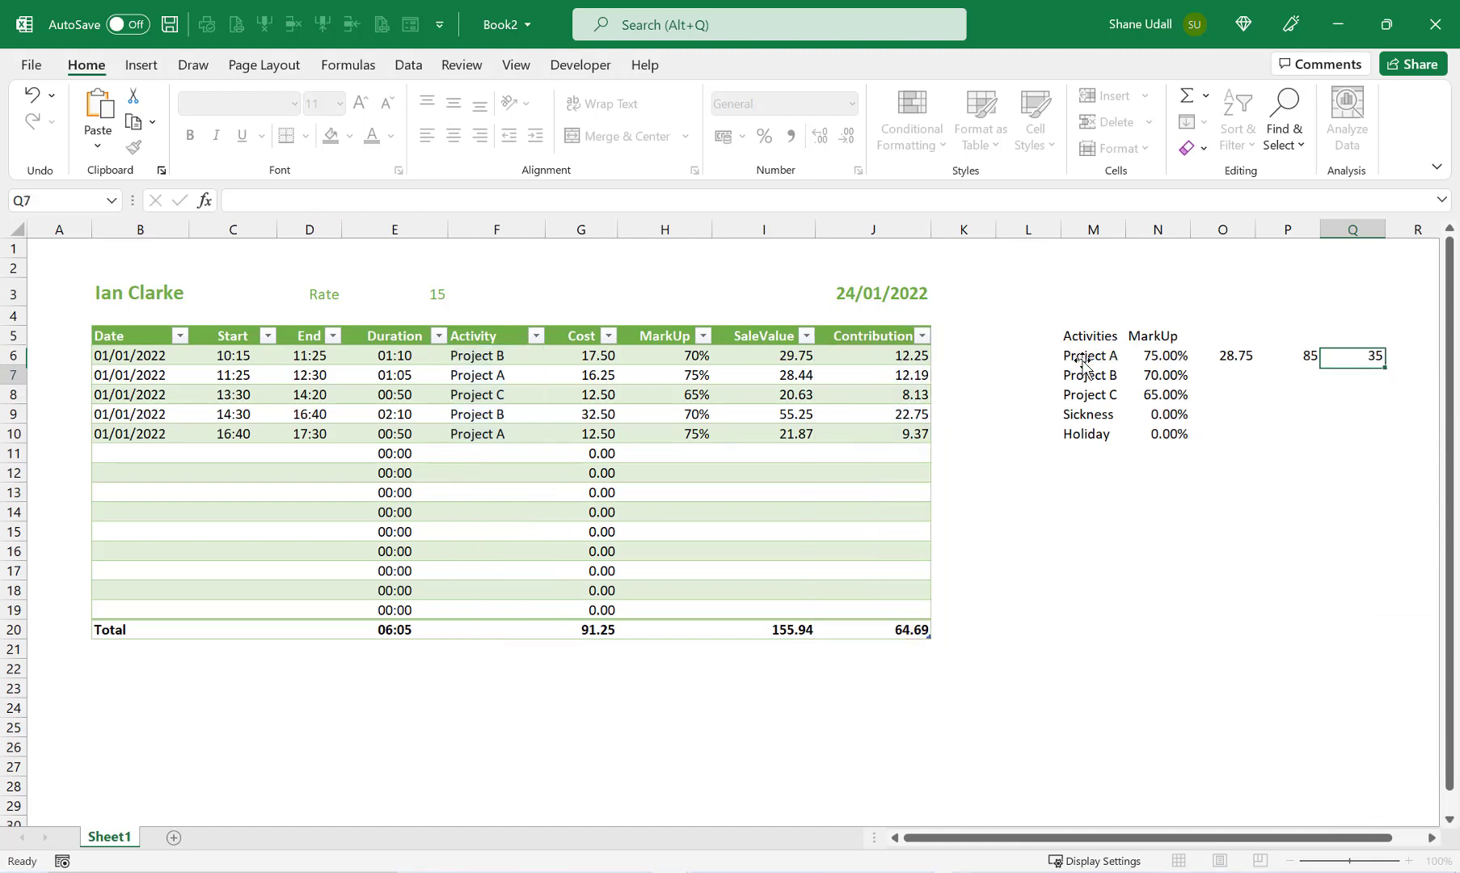
click(1306, 356)
click(1370, 356)
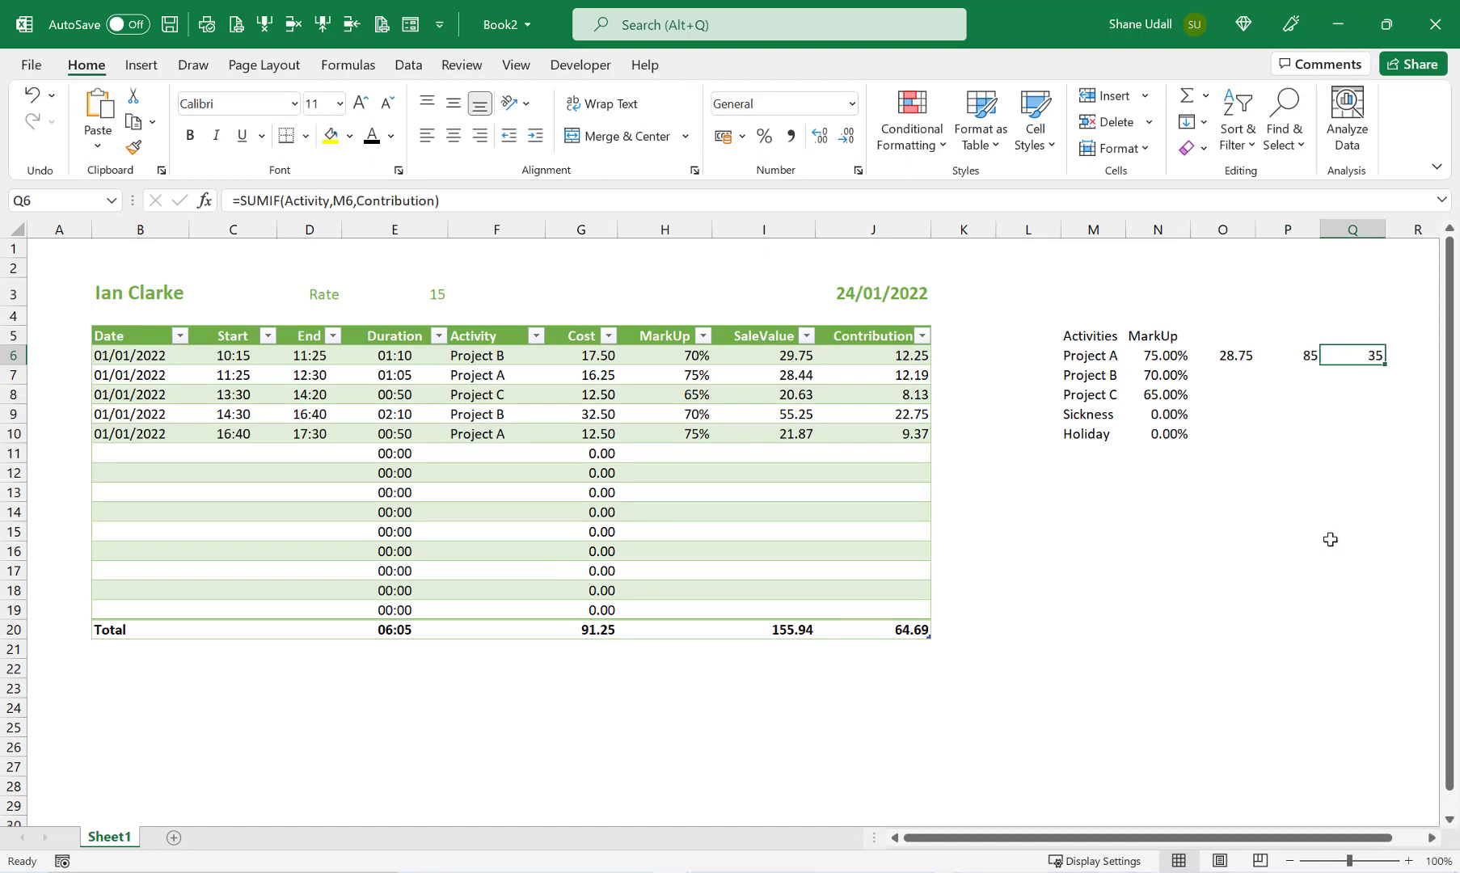
Step: Extend the Project A totals down to row 10 and restore the Cost, SaleValue and Contribution headings
click(1222, 337)
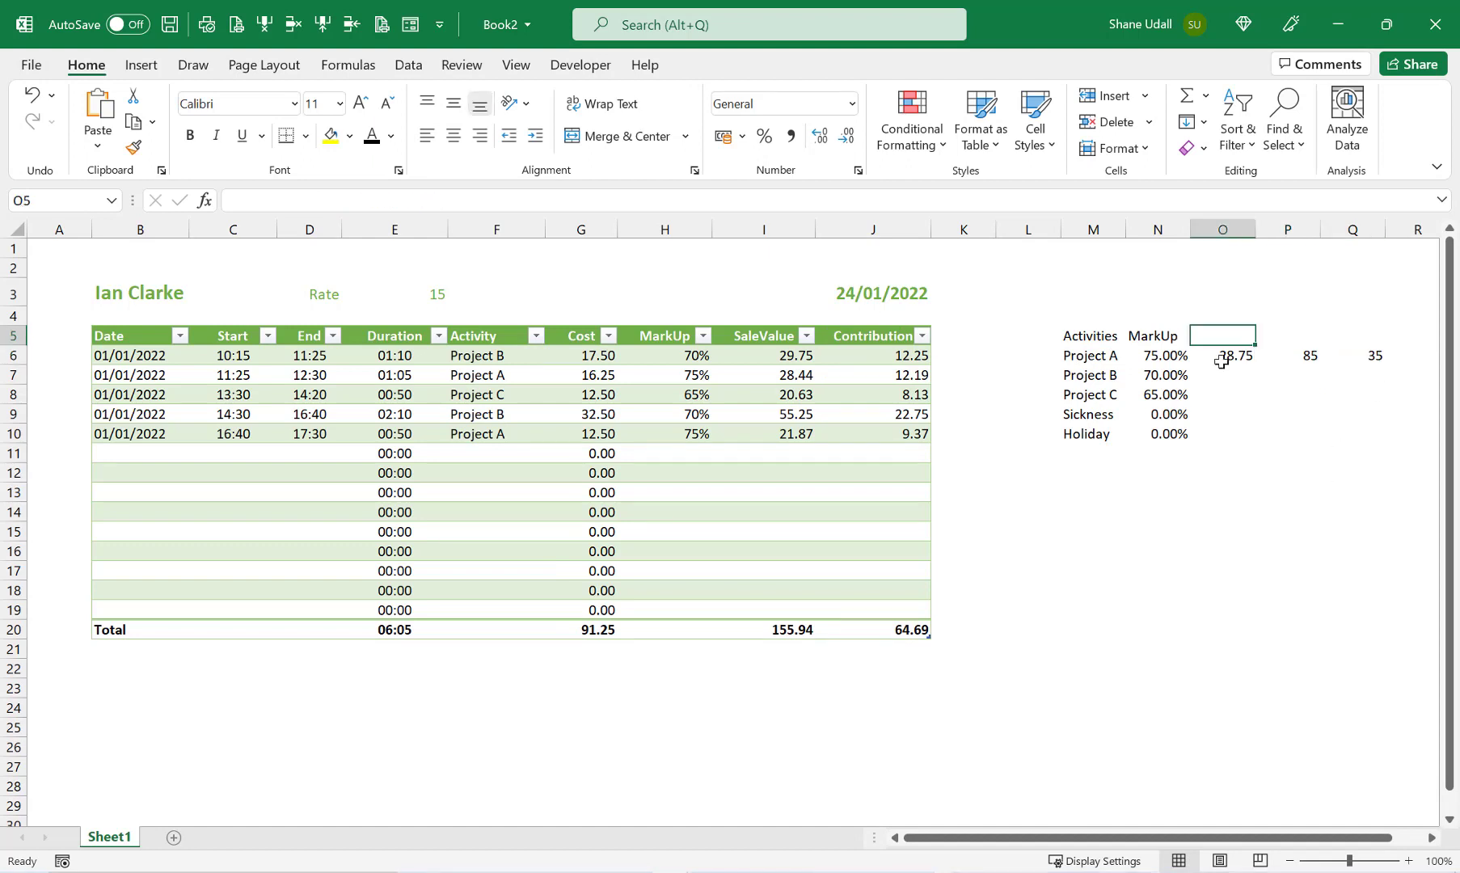
drag(1219, 357, 1389, 444)
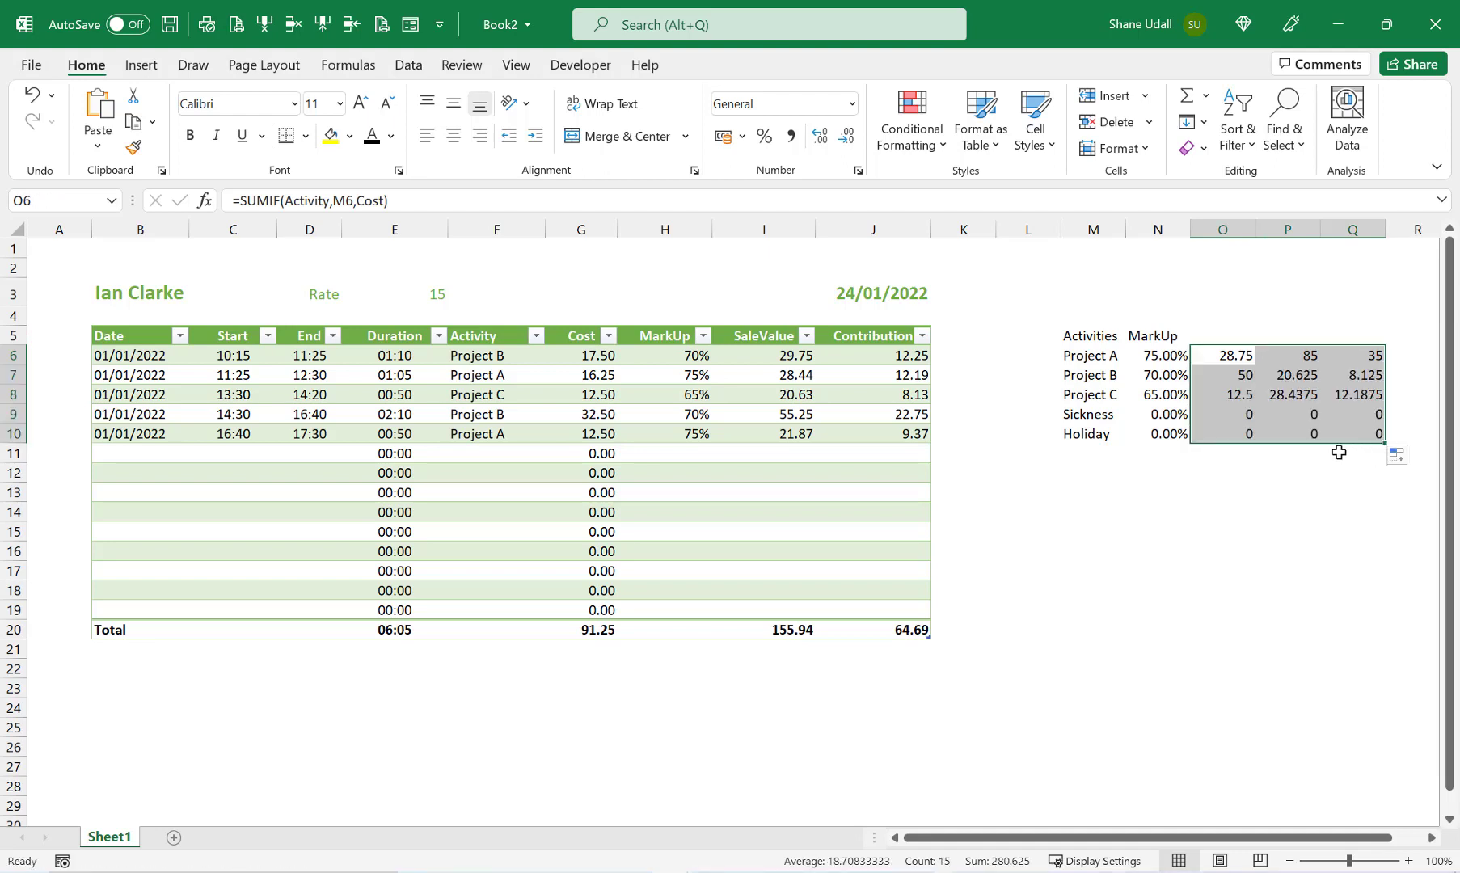
click(33, 95)
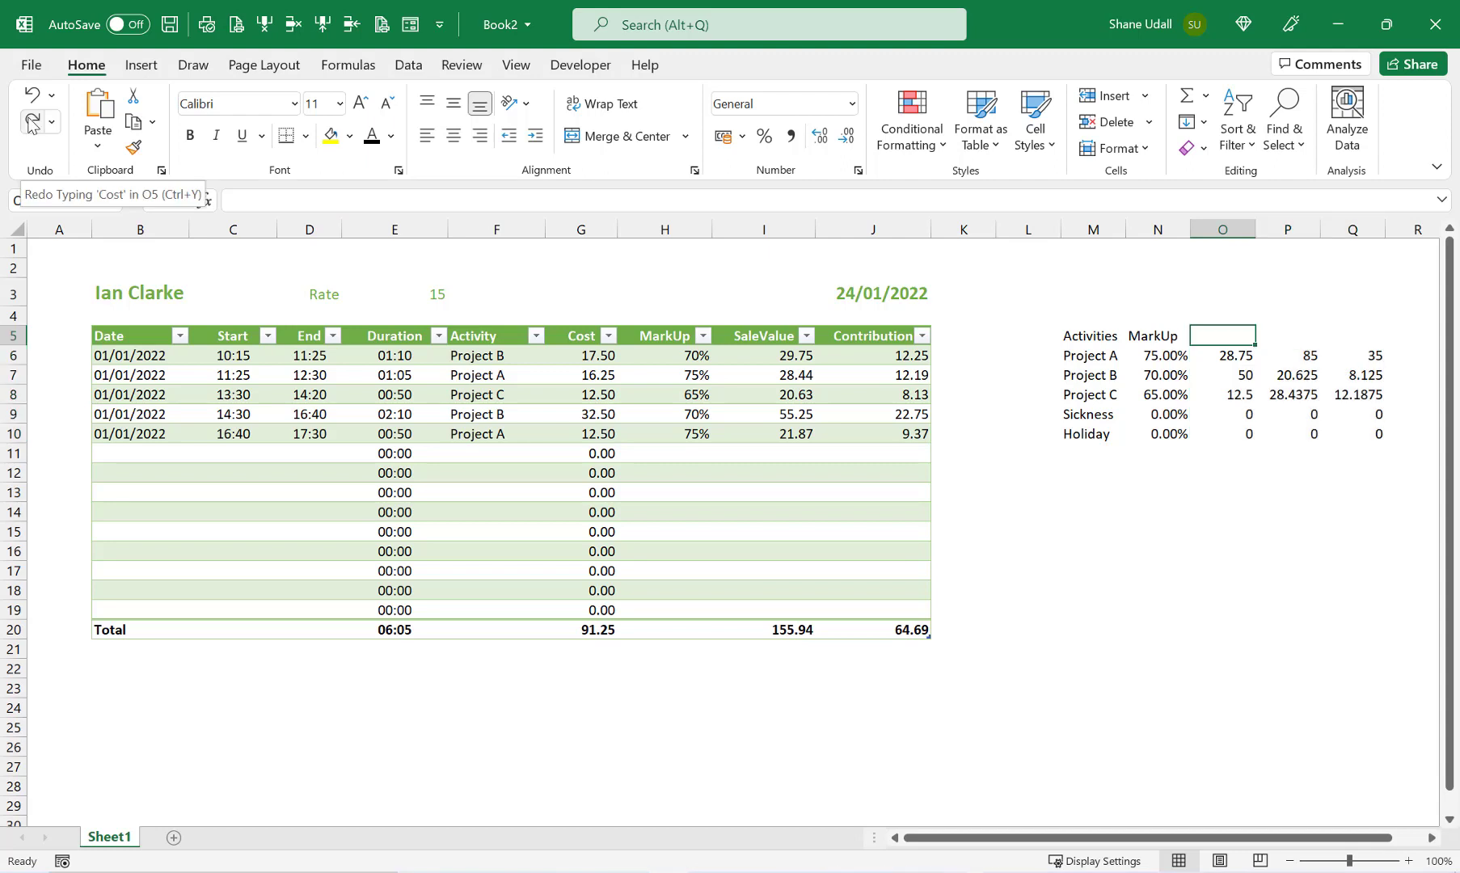
click(32, 121)
click(32, 122)
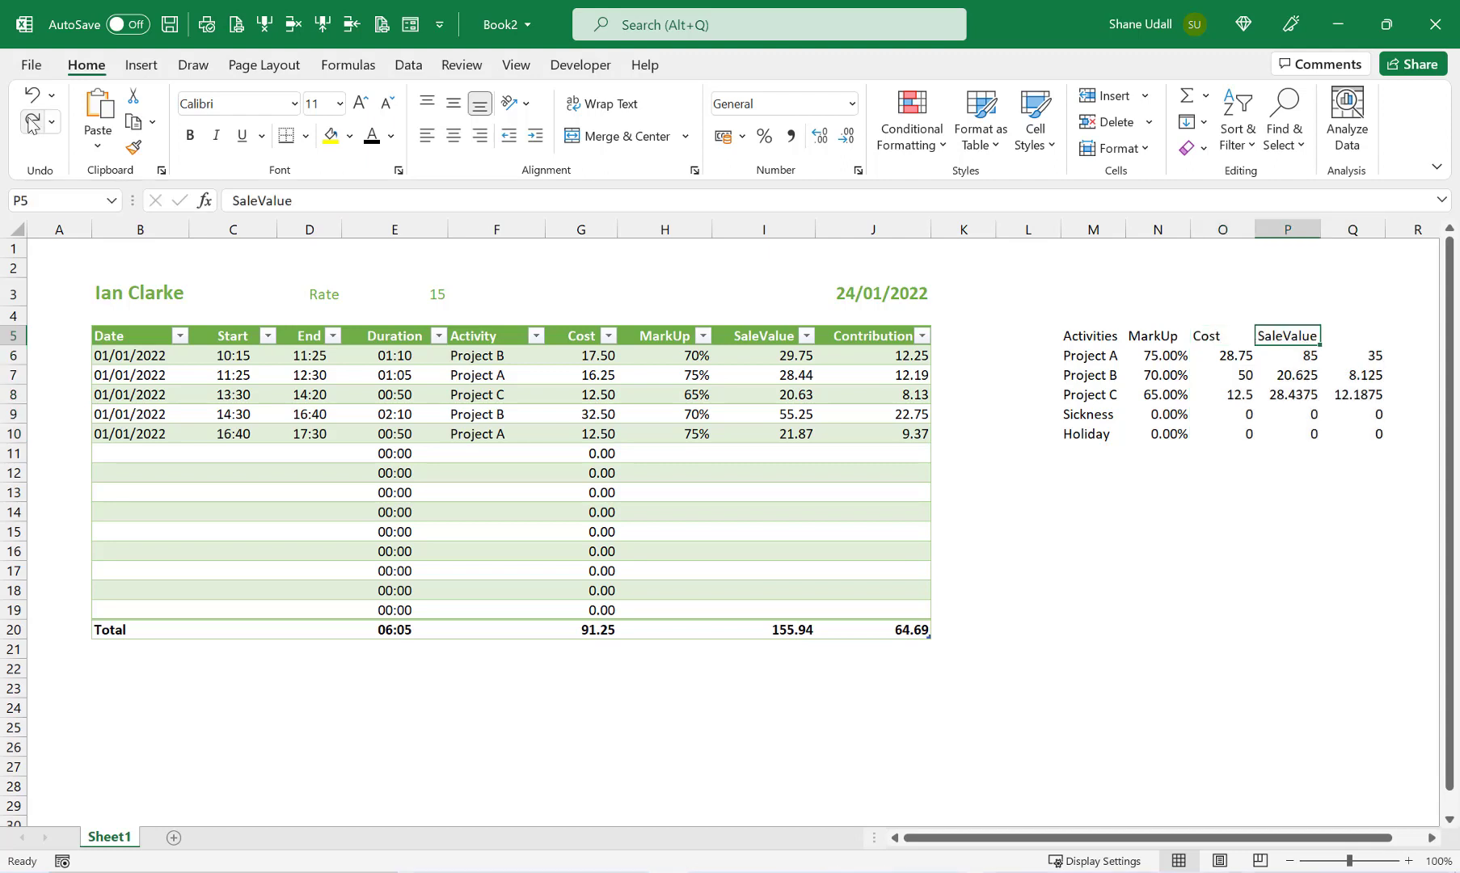
click(32, 121)
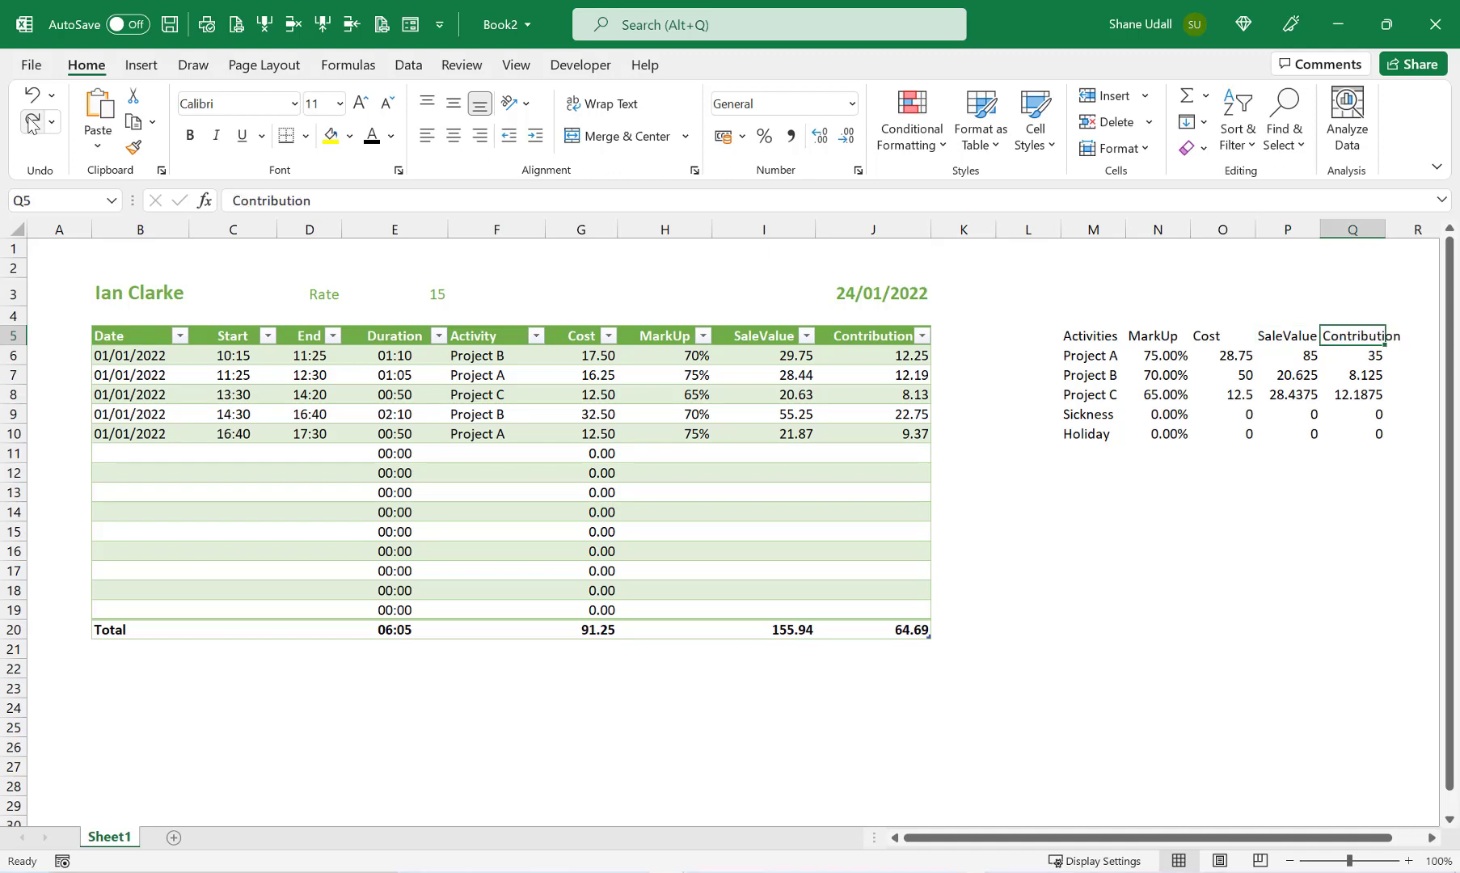
Step: AutoSum row 11 across O11:Q11 (91.25, 134.06, 55.31) and select O6:Q11 for number formatting
click(1249, 454)
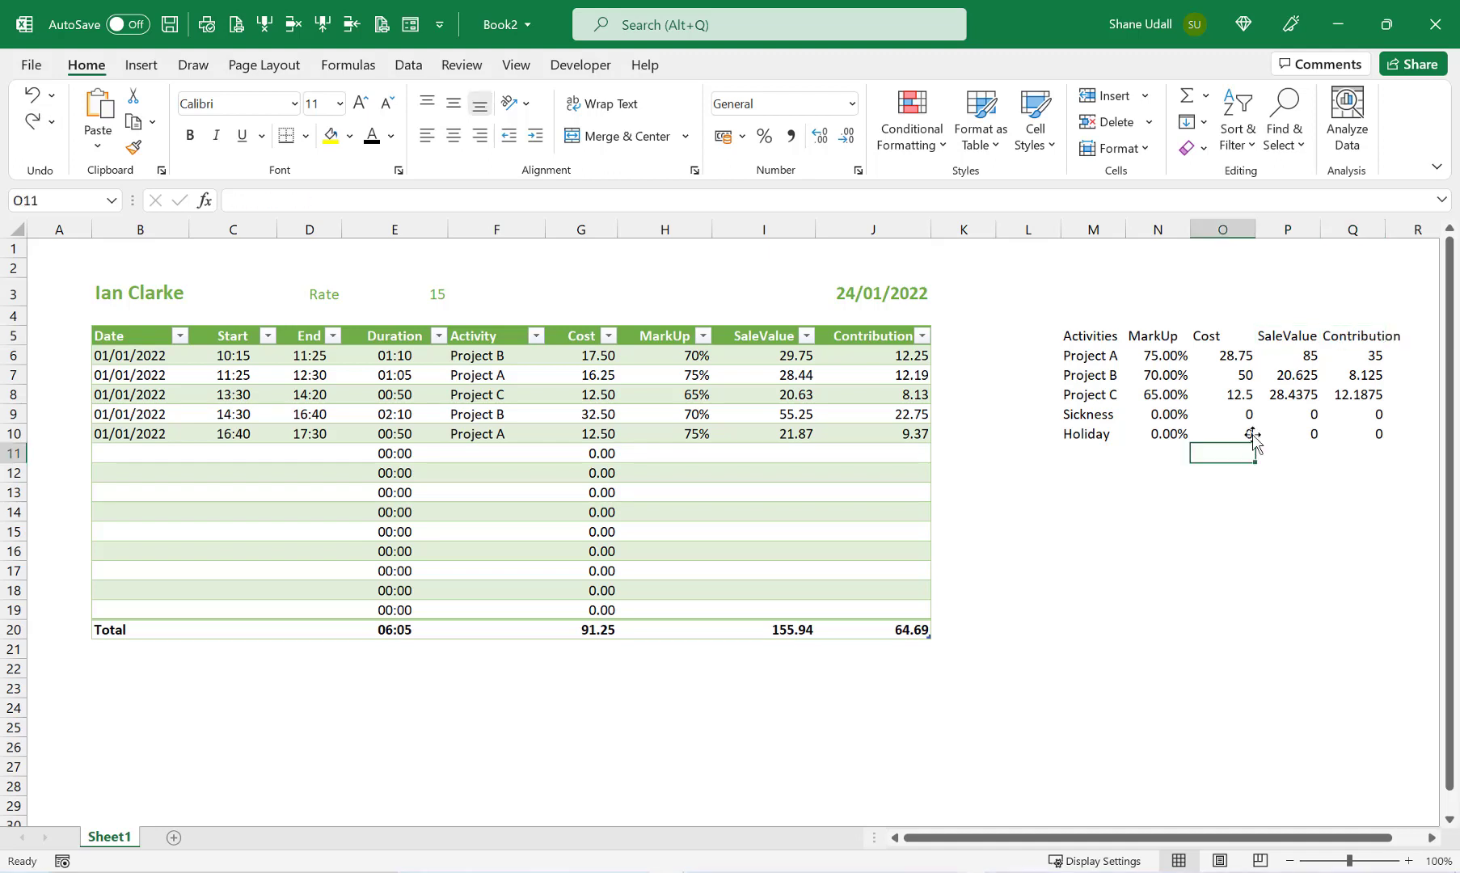
click(1187, 99)
click(1187, 99)
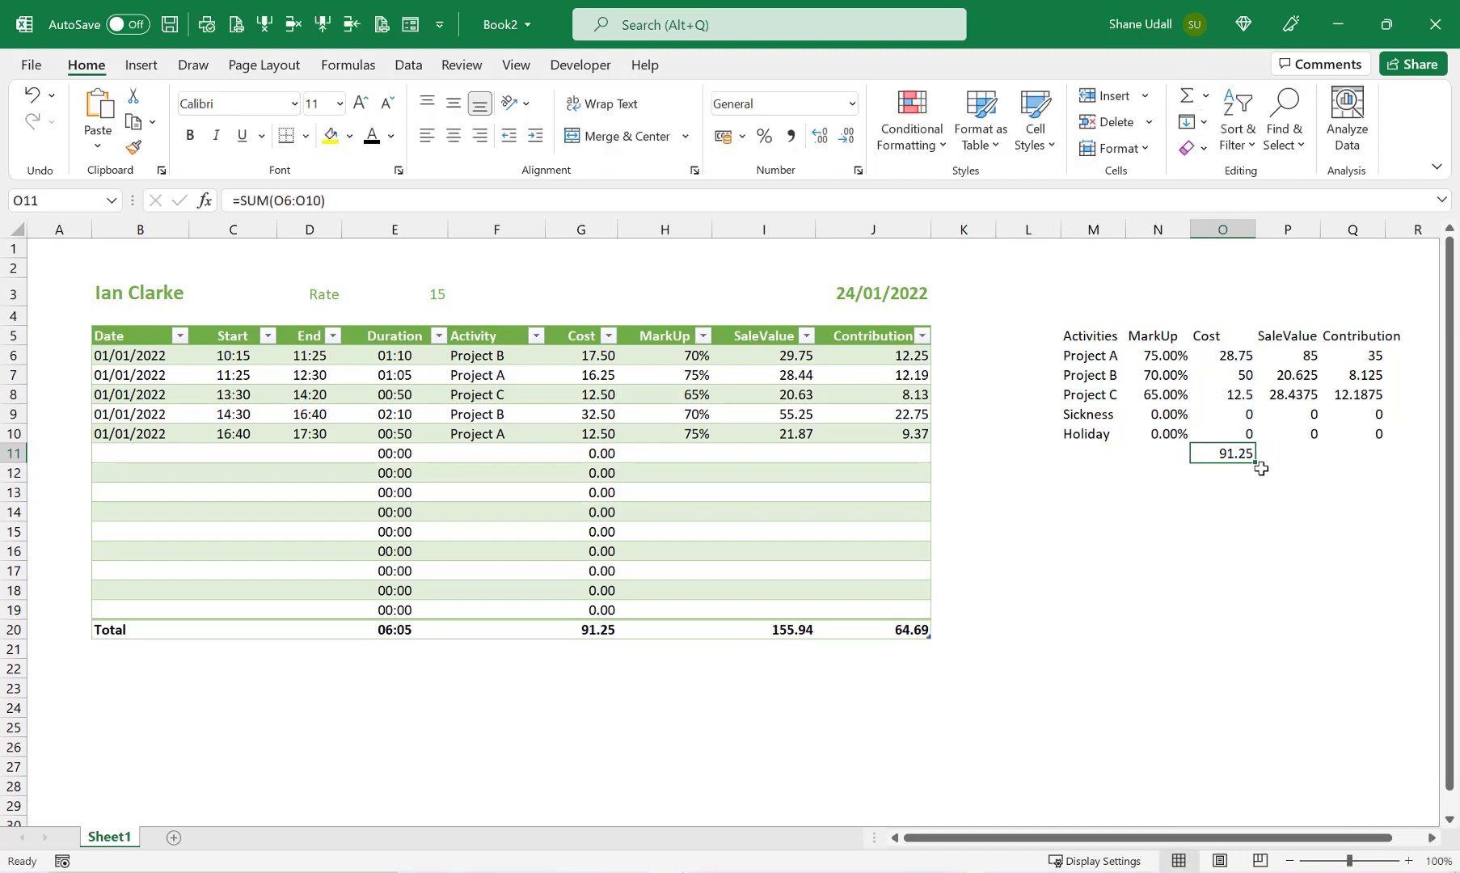
drag(1260, 463, 1378, 457)
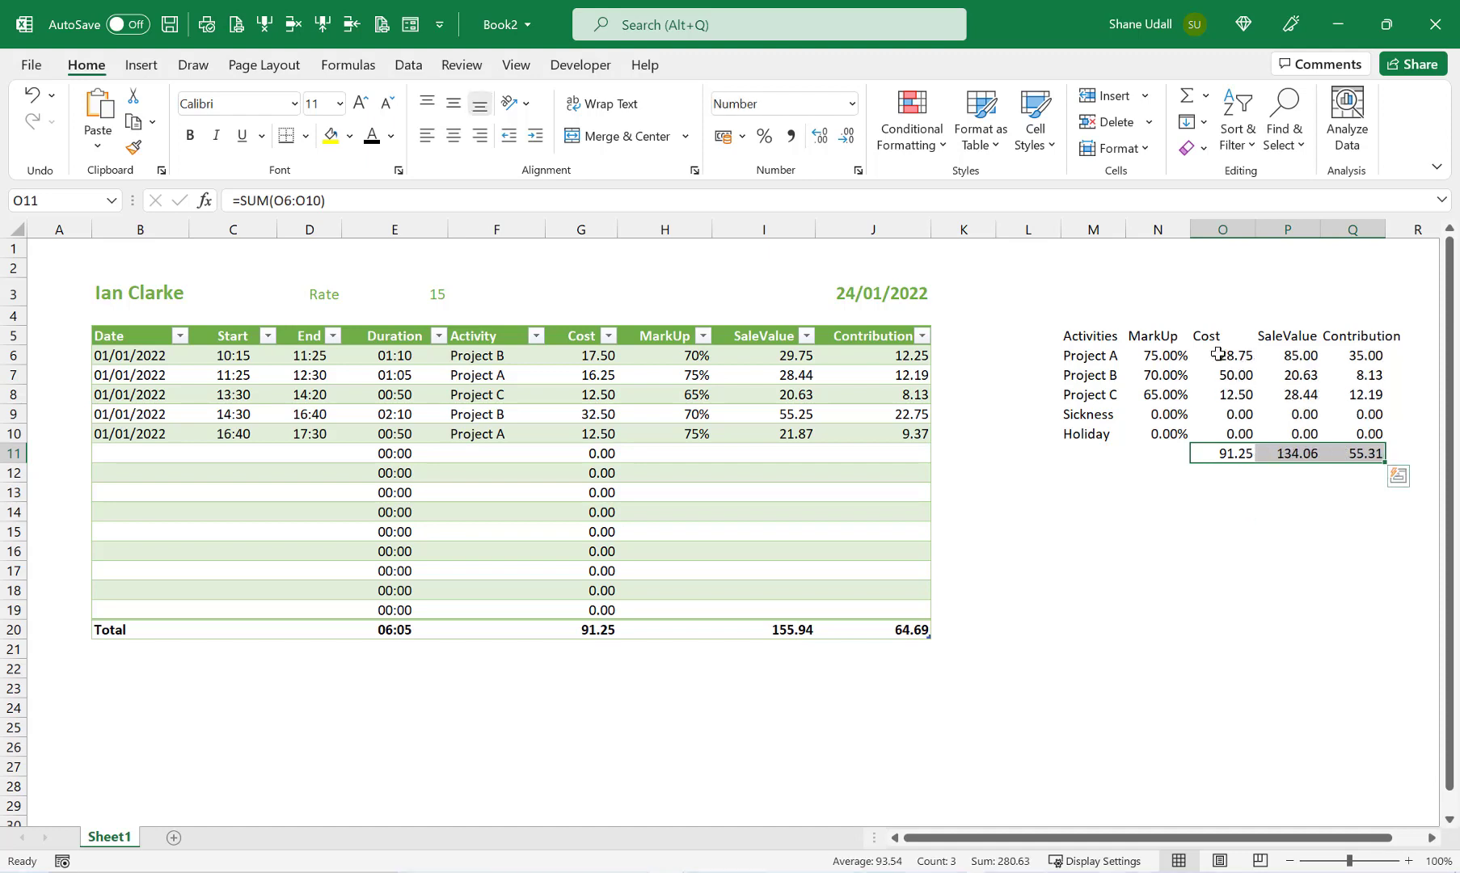
drag(1218, 353, 1350, 459)
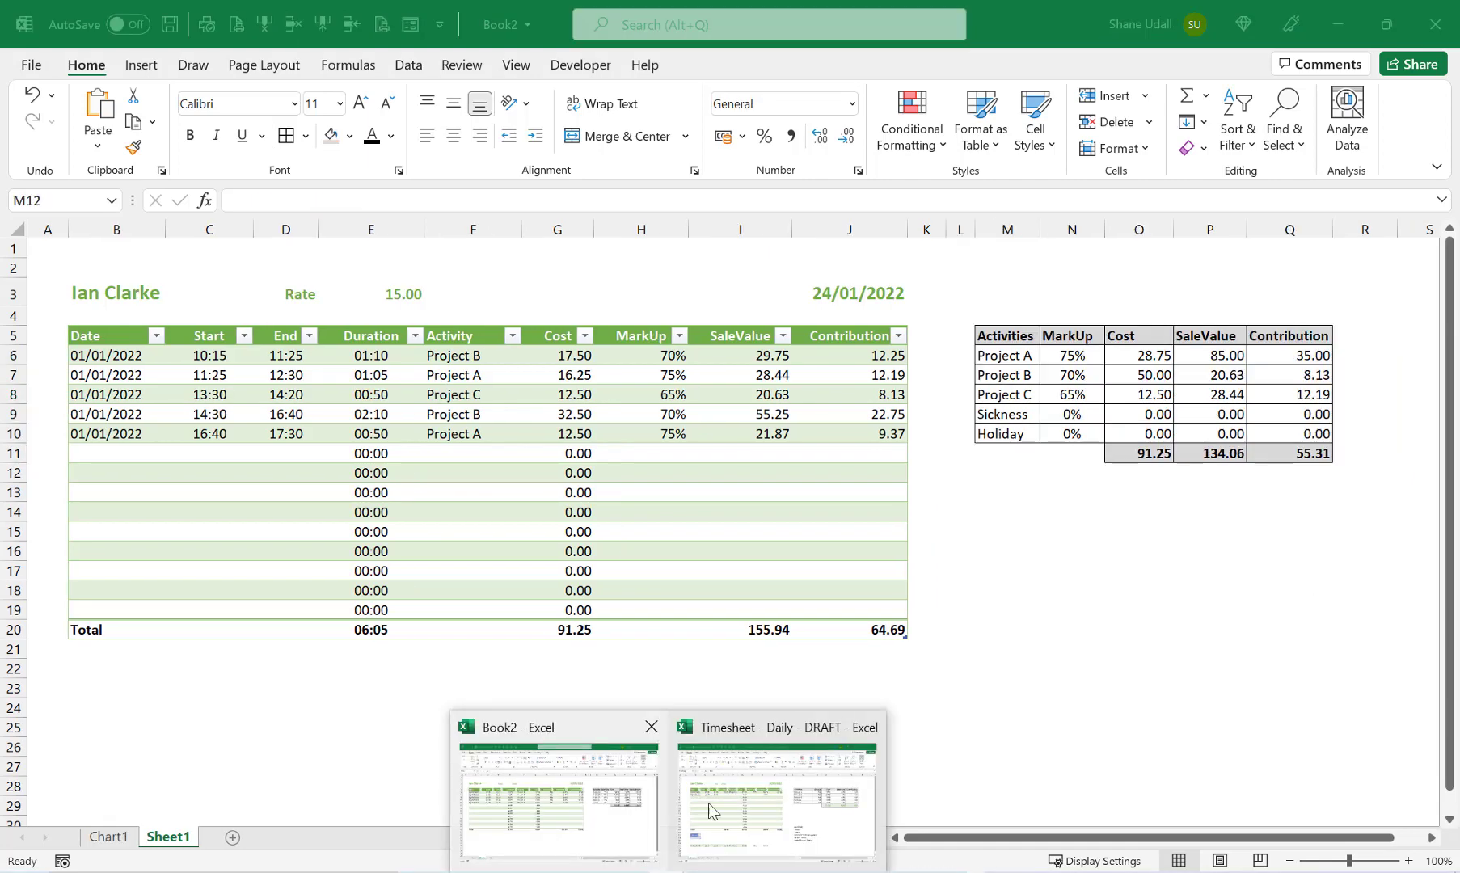
Step: Open the finished Timesheet - Daily - DRAFT workbook and inspect the Q11 total formula
click(825, 799)
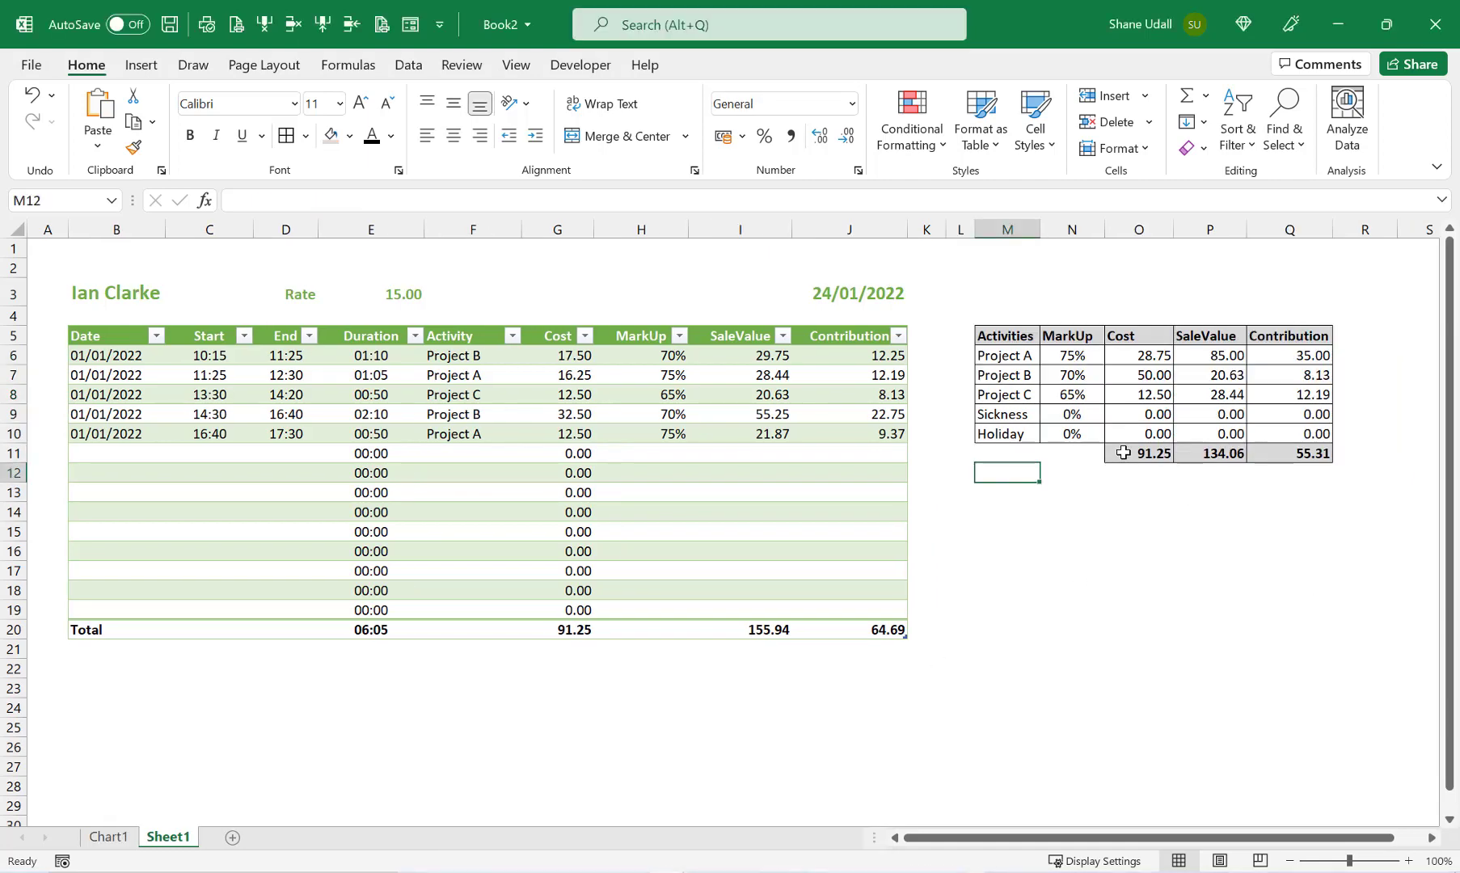
click(1290, 453)
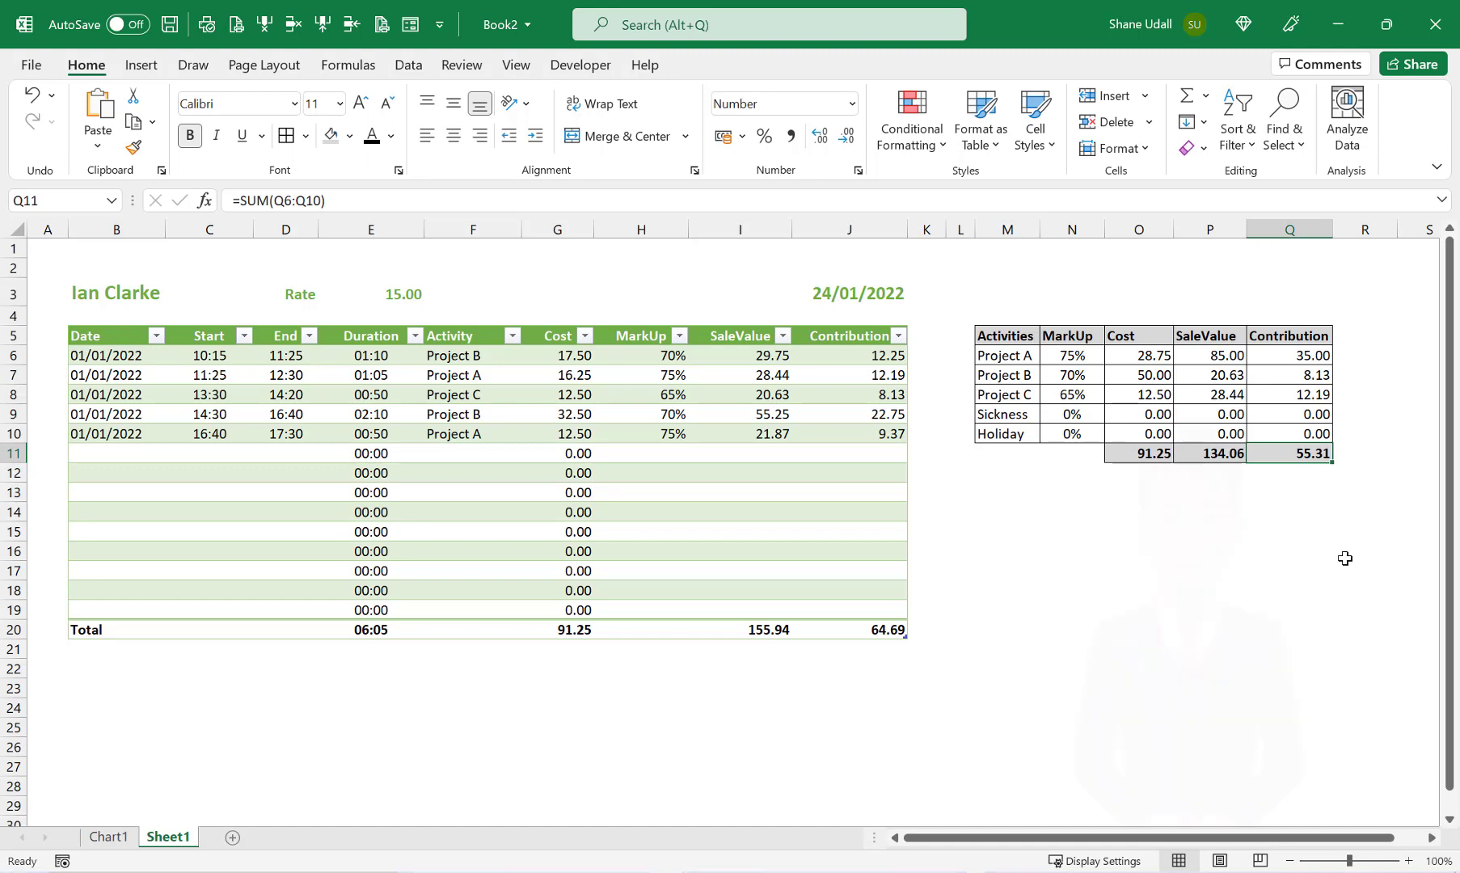